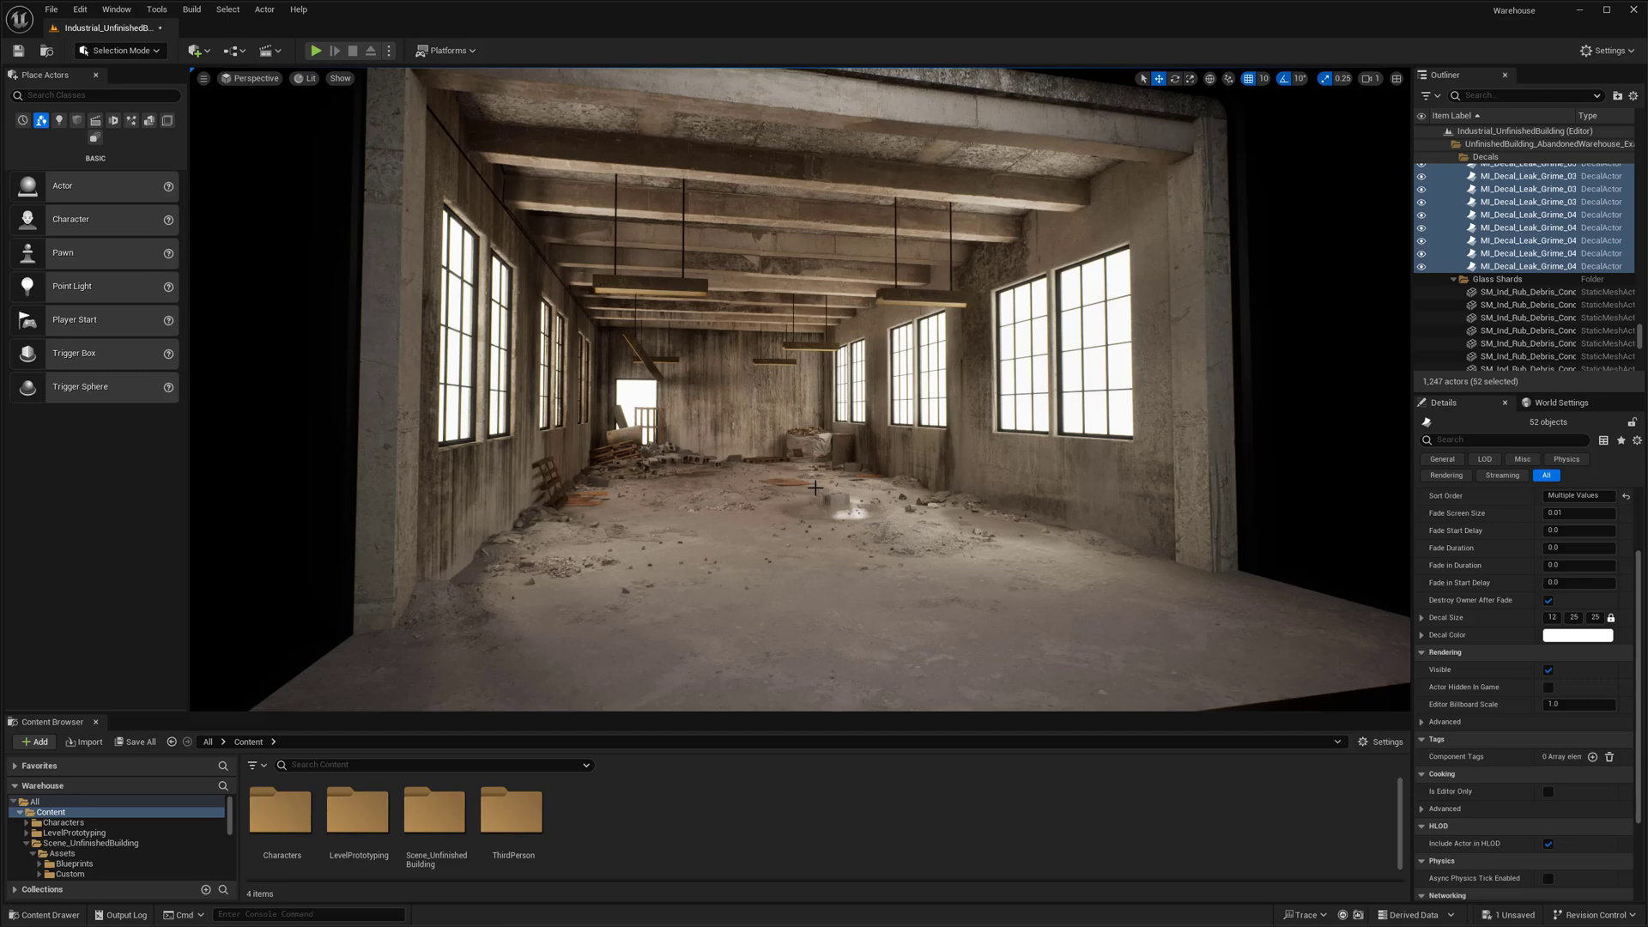
# Look around the warehouse interior, examining its walls, windows and debris-covered floor from several distances.
pyautogui.moveTo(835, 506)
pyautogui.mouseDown(button='right')
pyautogui.moveTo(807, 507)
pyautogui.moveTo(820, 508)
pyautogui.mouseUp(button='right')
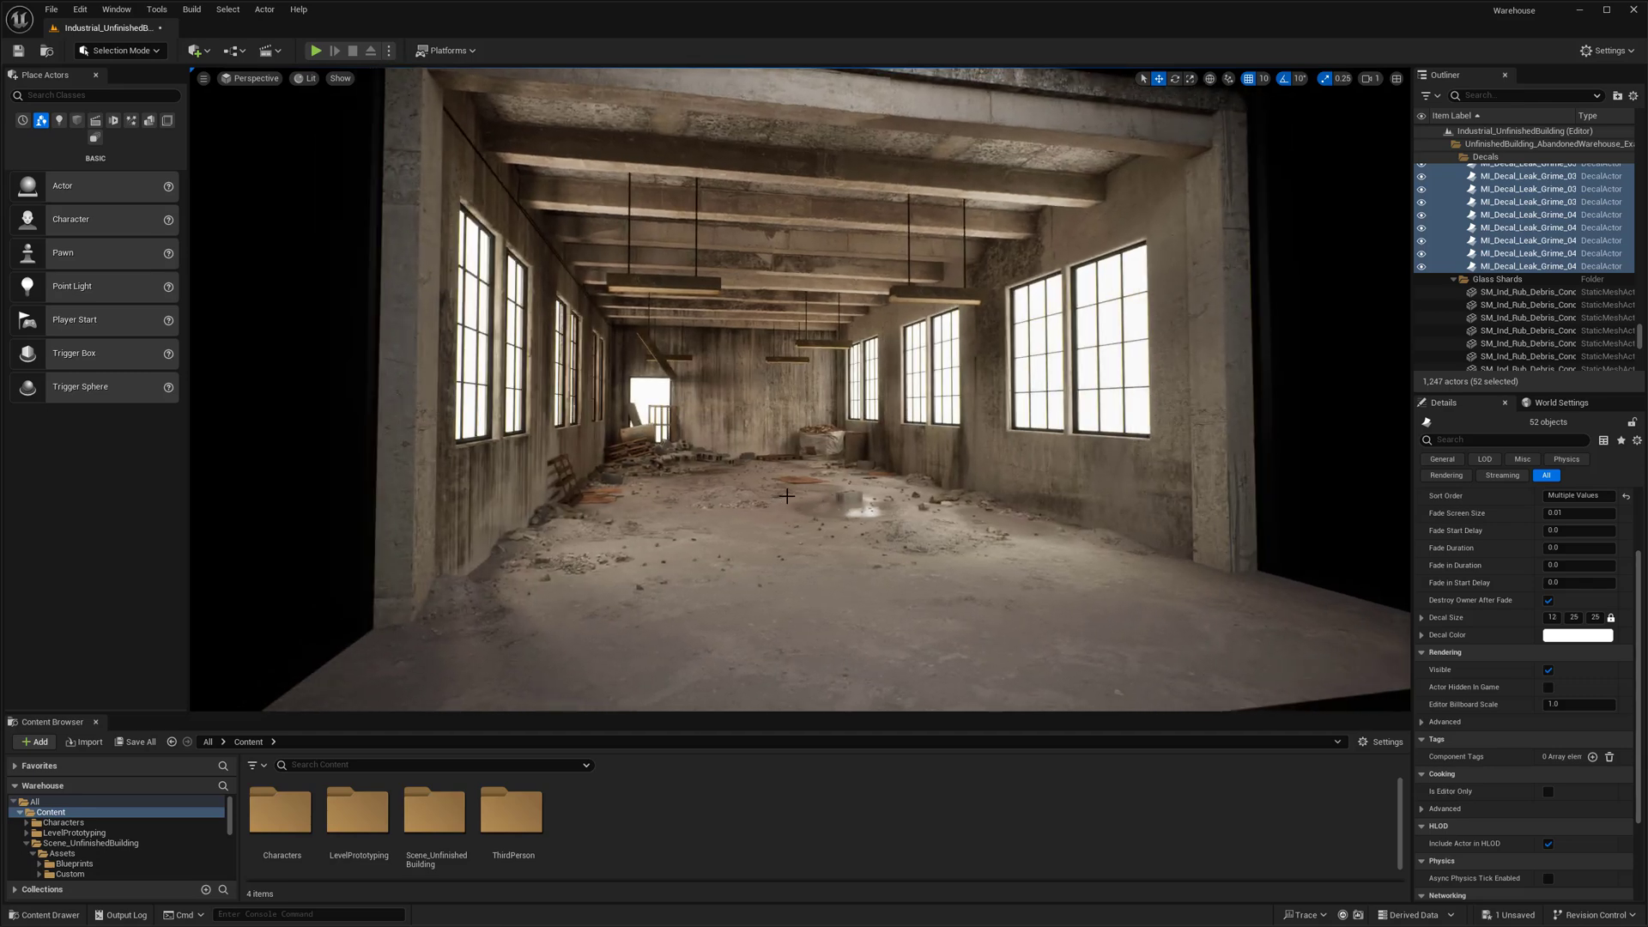
pyautogui.moveTo(786, 495); pyautogui.dragTo(787, 503, button='right')
pyautogui.press('w')
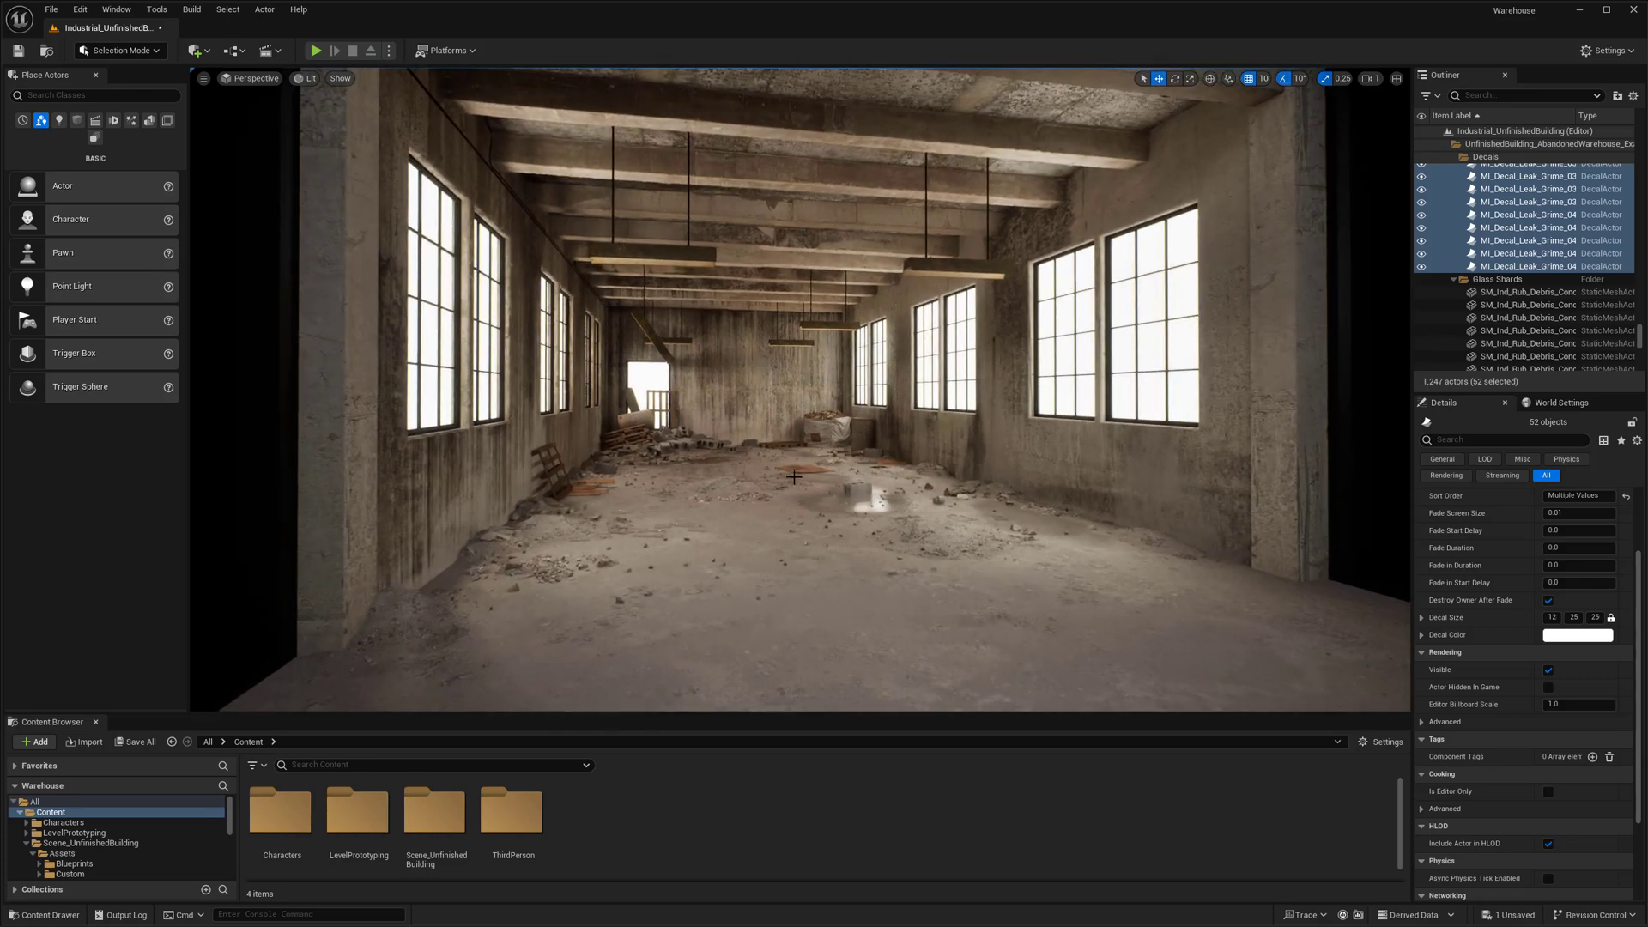
pyautogui.moveTo(845, 502); pyautogui.dragTo(851, 494, button='right')
pyautogui.press('s')
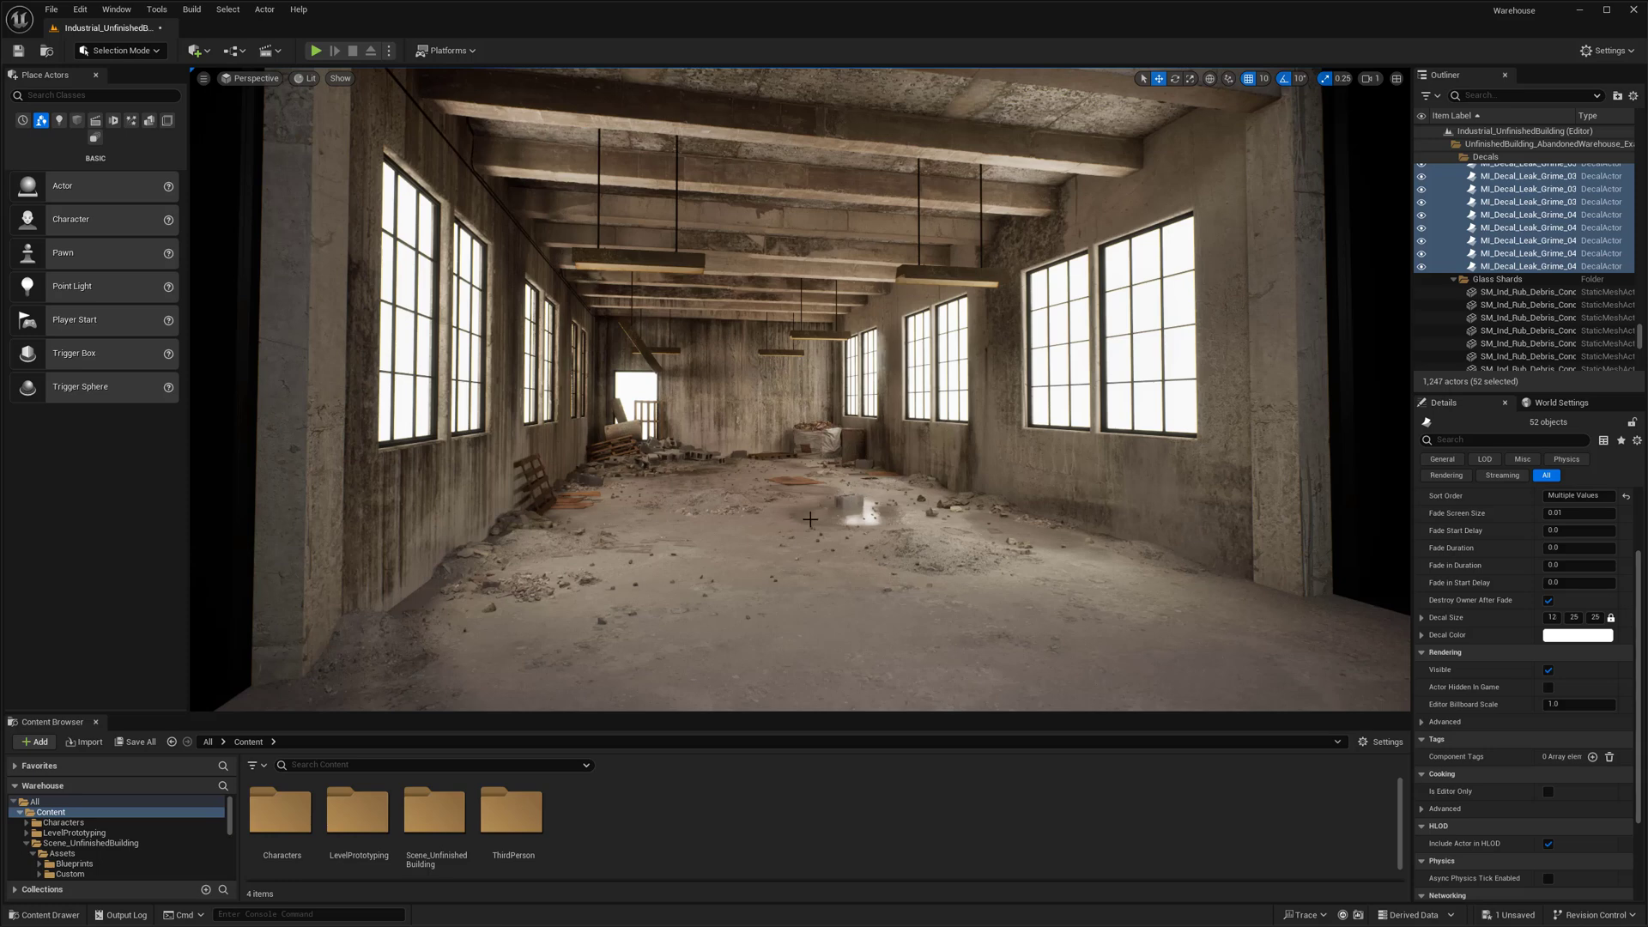
pyautogui.moveTo(785, 525); pyautogui.dragTo(796, 488, button='right')
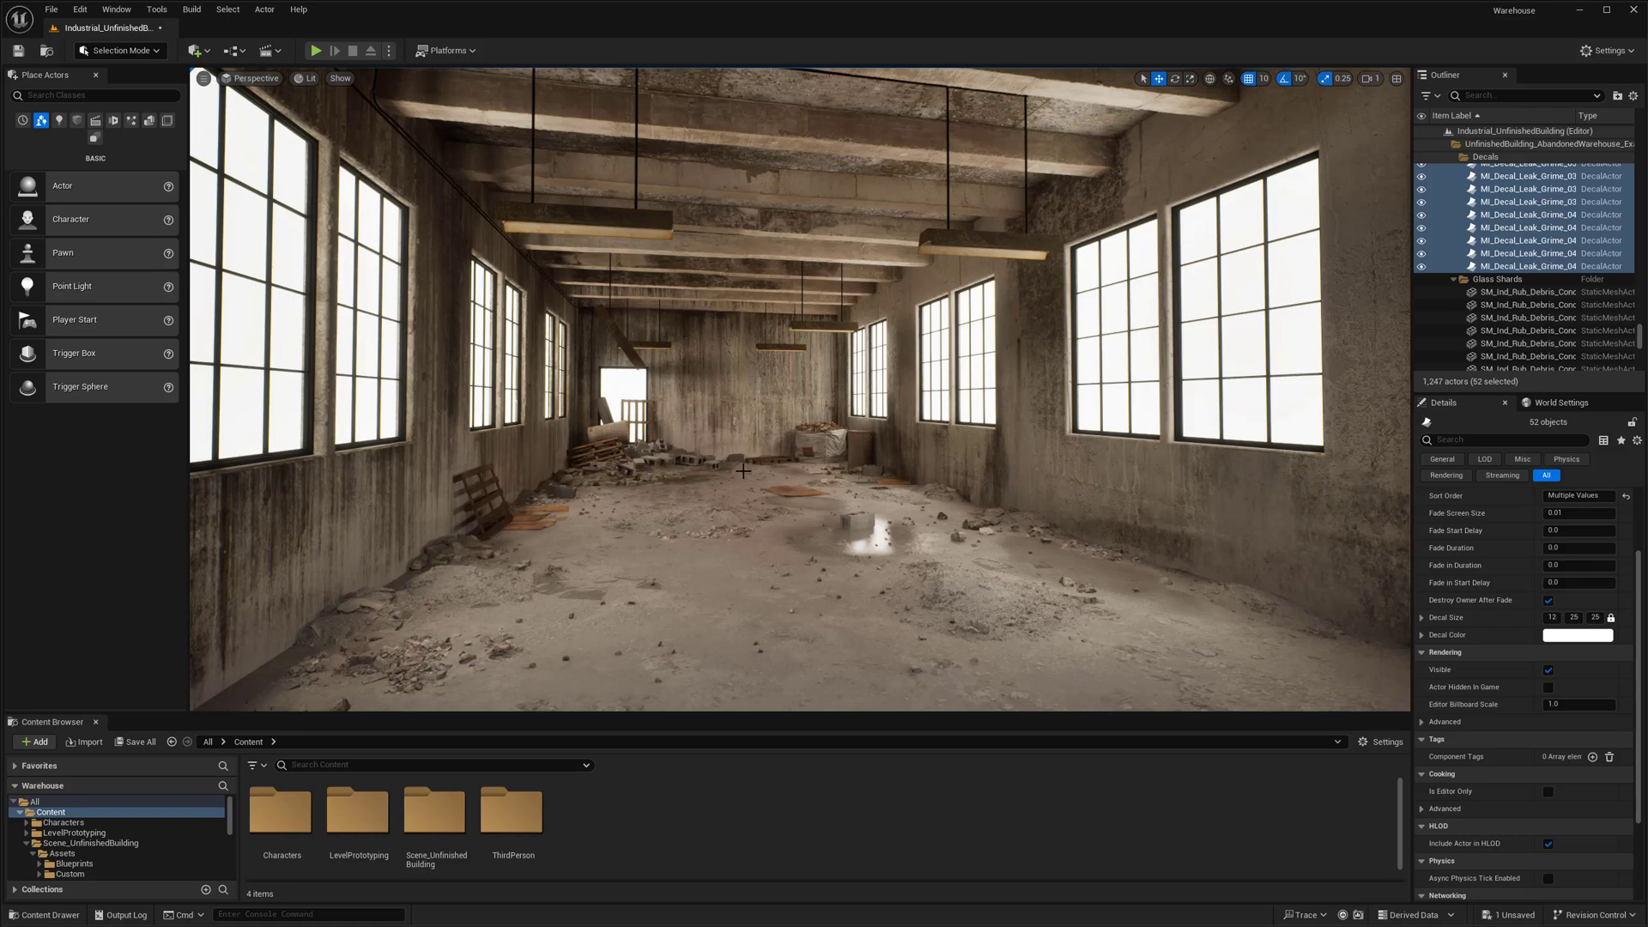
pyautogui.press('s')
pyautogui.moveTo(746, 468); pyautogui.dragTo(739, 472, button='right')
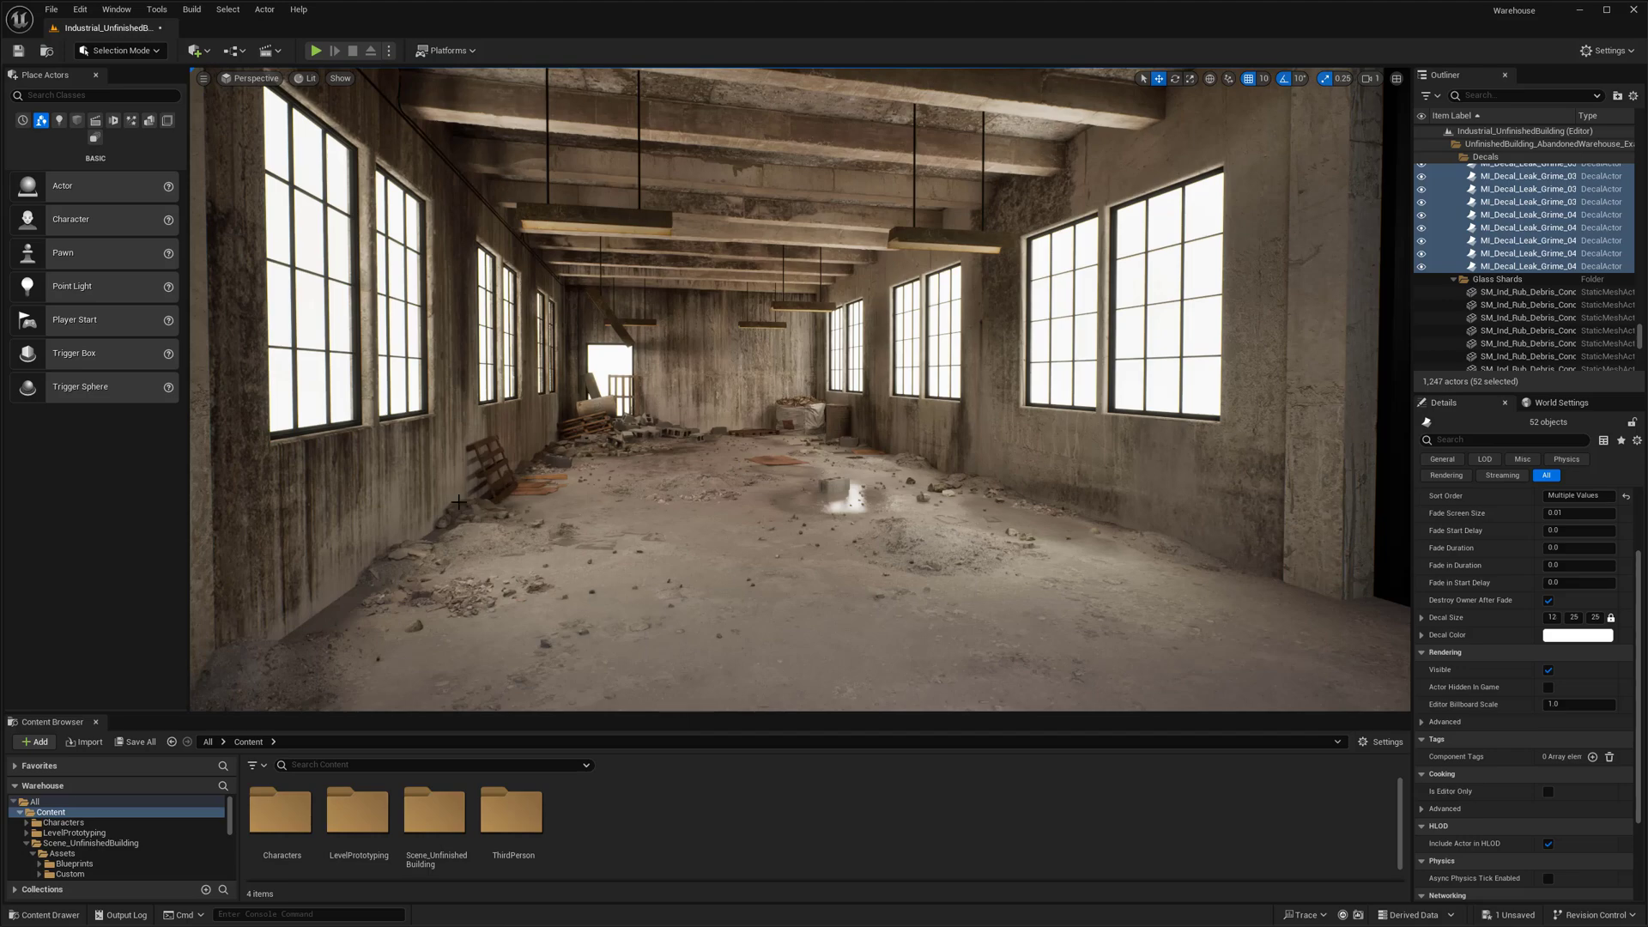
pyautogui.moveTo(757, 348); pyautogui.dragTo(714, 351, button='right')
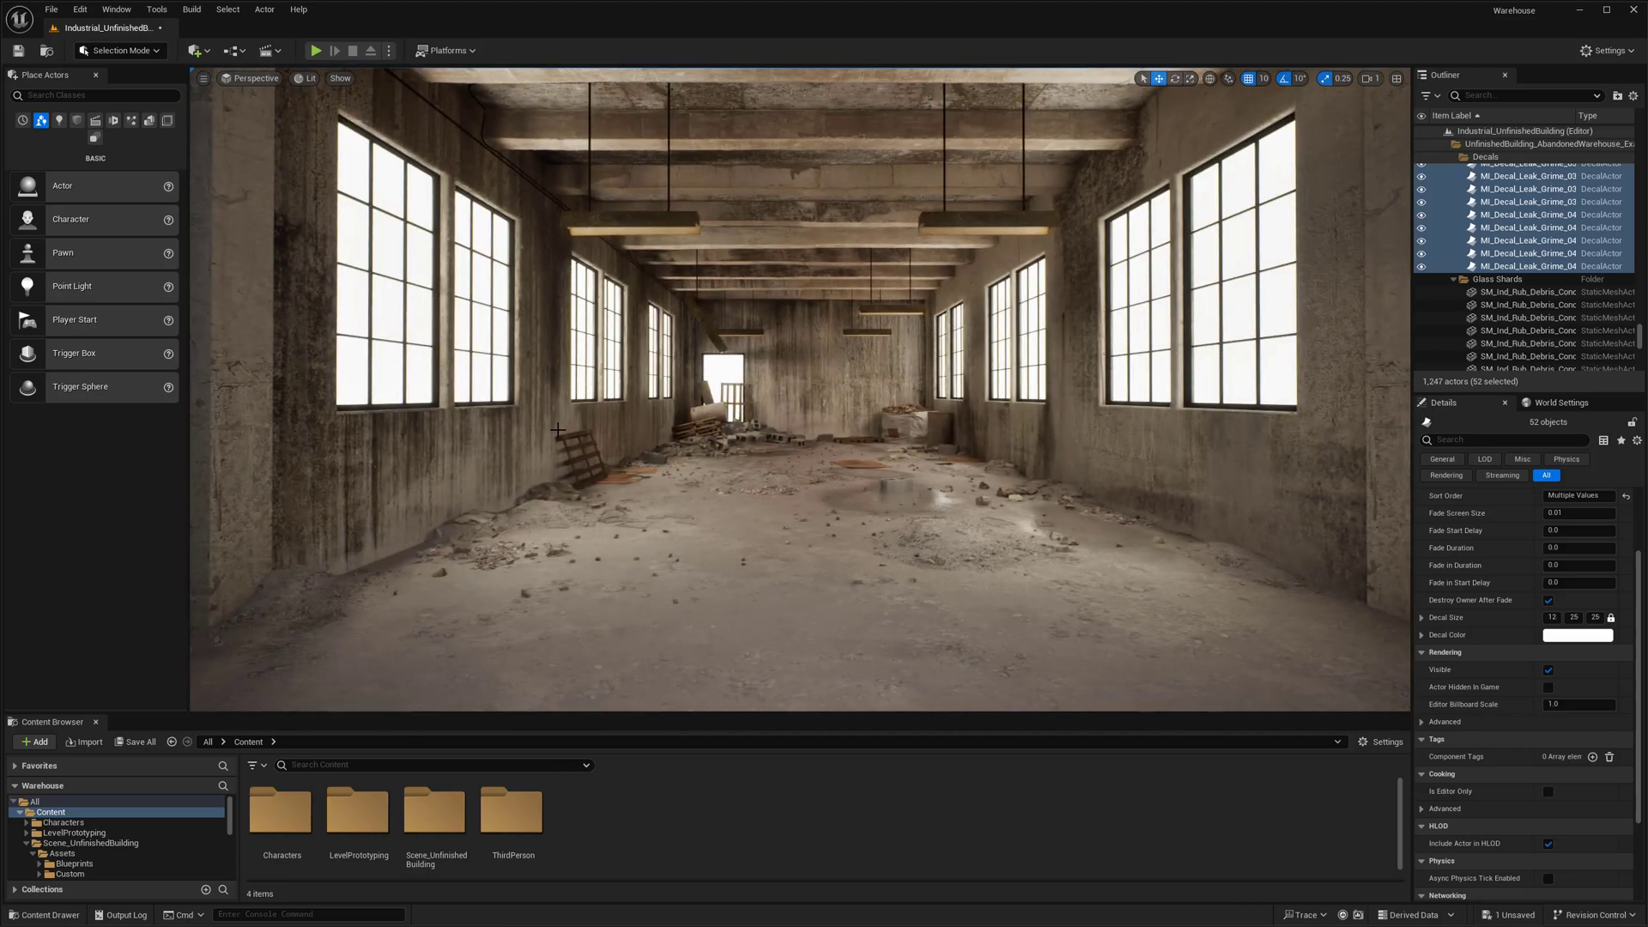
# Toggle the visibility of the selected leak and grime decals to compare the warehouse with and without them.
pyautogui.click(1420, 220)
pyautogui.click(1421, 220)
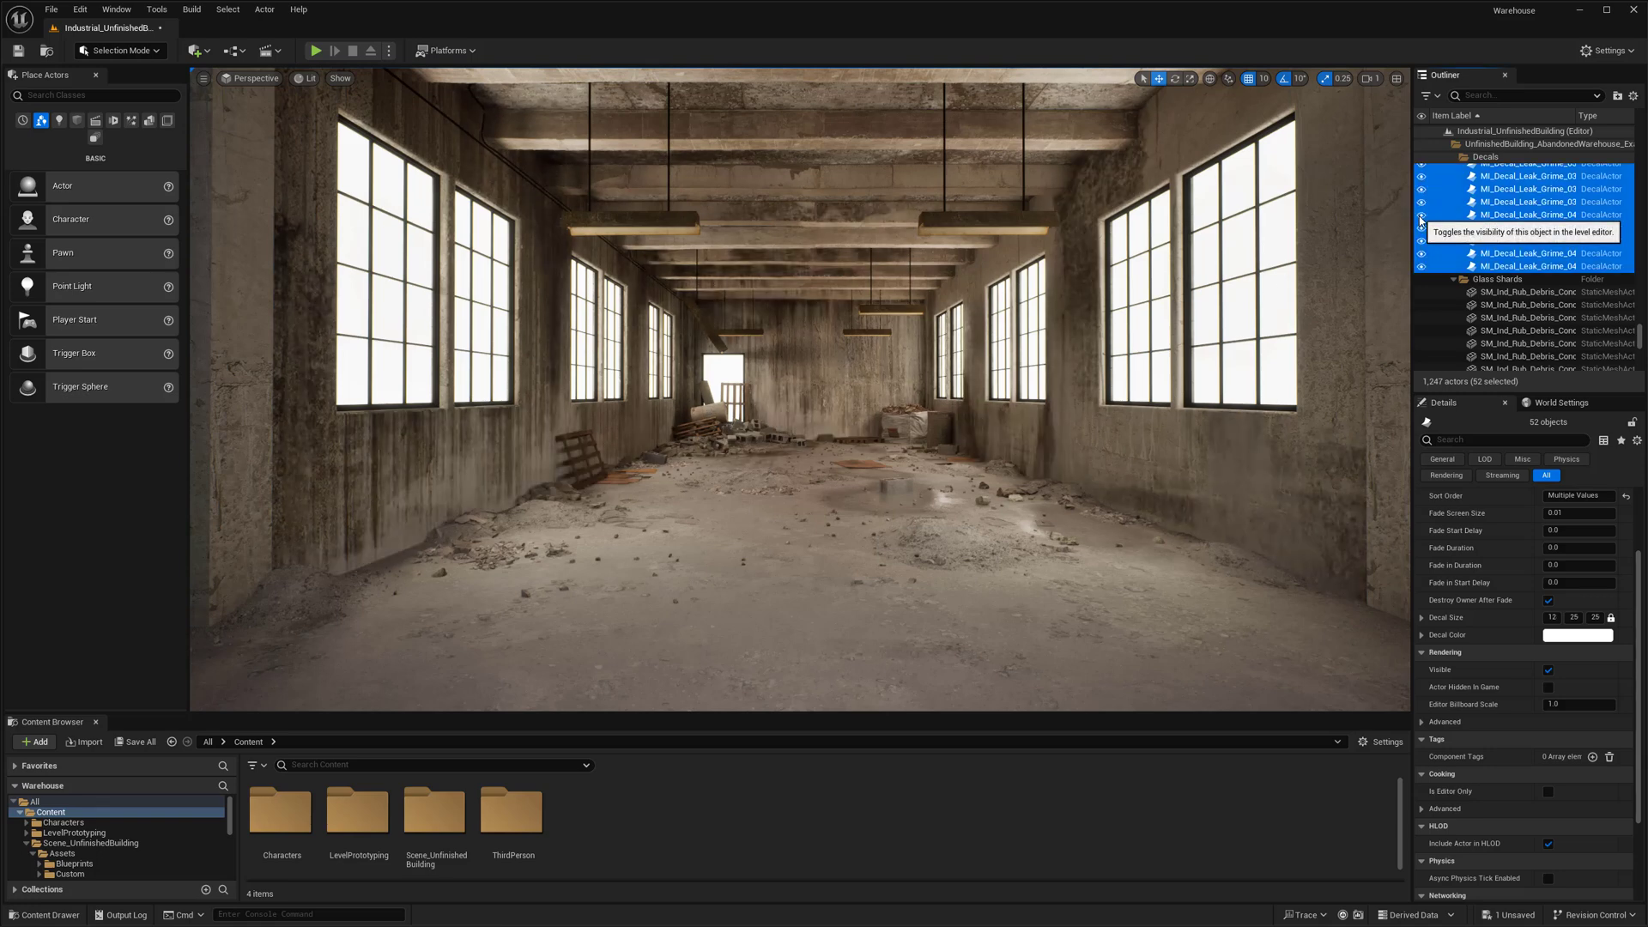
pyautogui.click(1421, 219)
pyautogui.click(1421, 219)
pyautogui.click(1421, 220)
pyautogui.moveTo(1031, 386); pyautogui.dragTo(1116, 378, button='right')
pyautogui.press('w')
pyautogui.click(1420, 231)
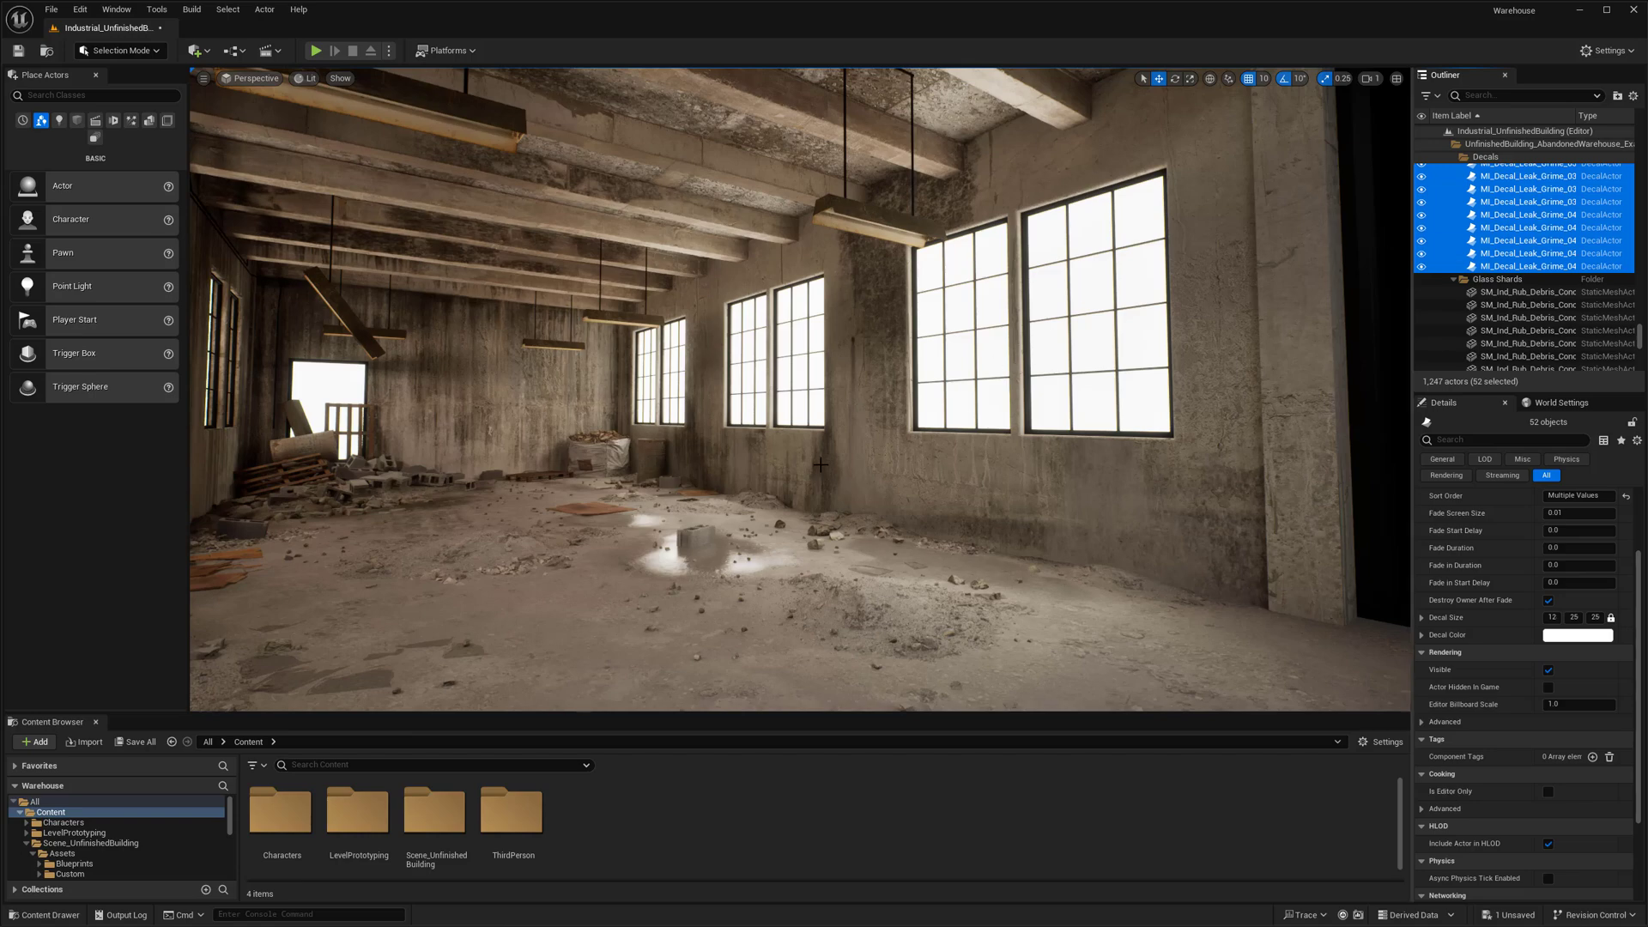
# Compare the window wall and far wall with the selected decals hidden, and leave the decals visible.
pyautogui.moveTo(895, 462); pyautogui.dragTo(627, 462, button='right')
pyautogui.click(1421, 232)
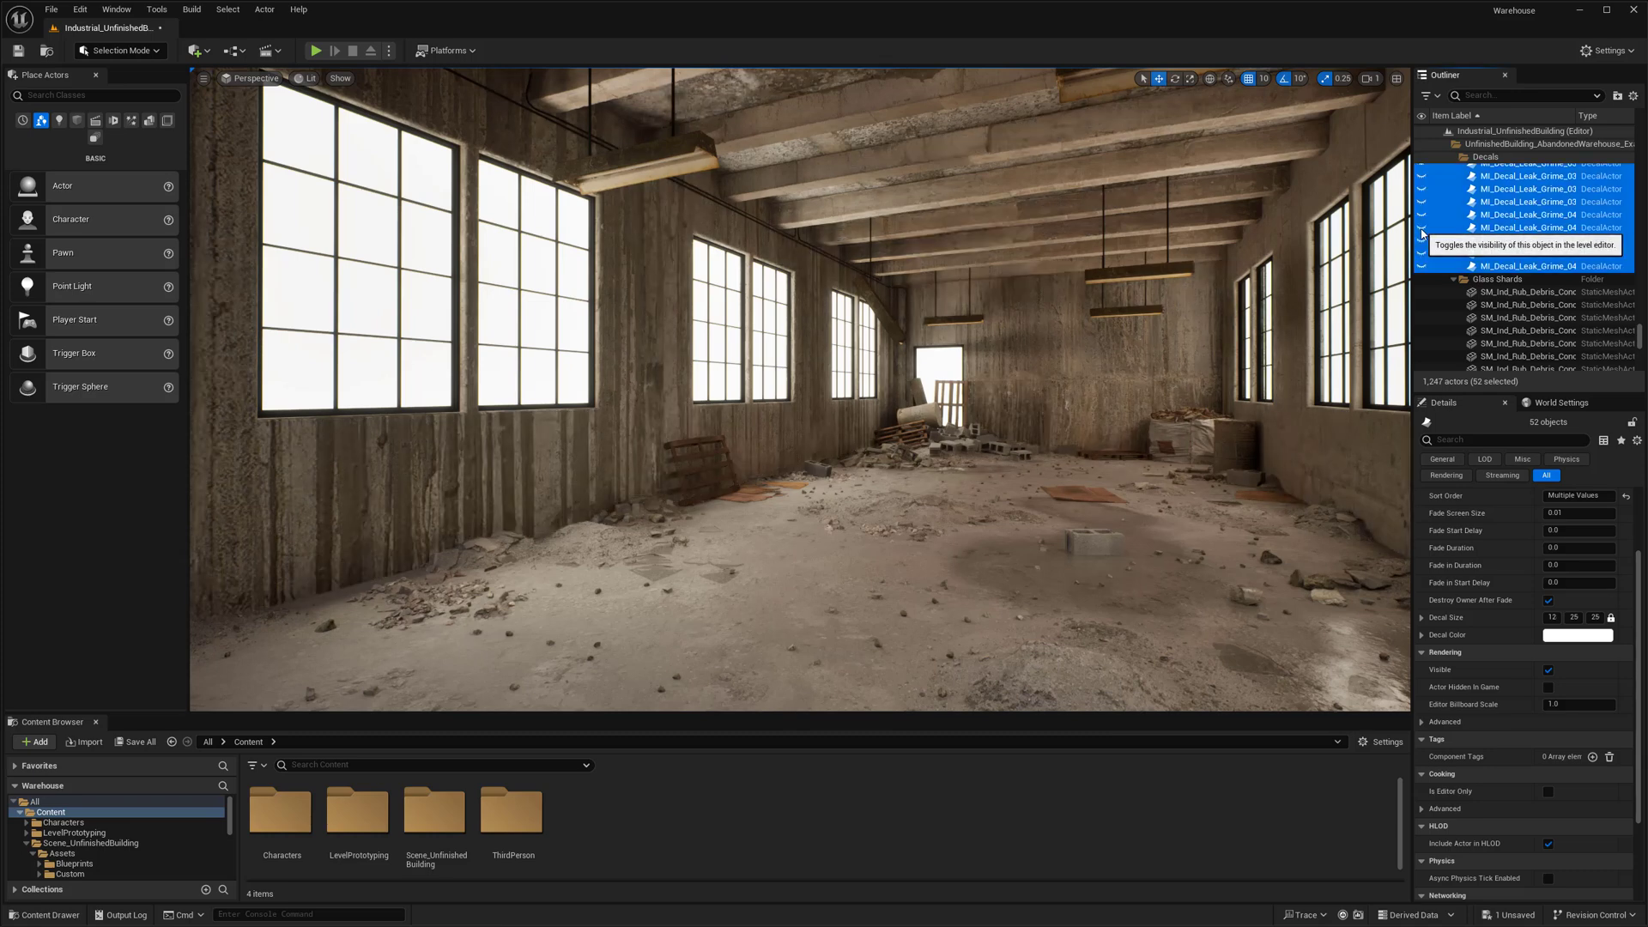
pyautogui.click(1421, 231)
pyautogui.click(1422, 231)
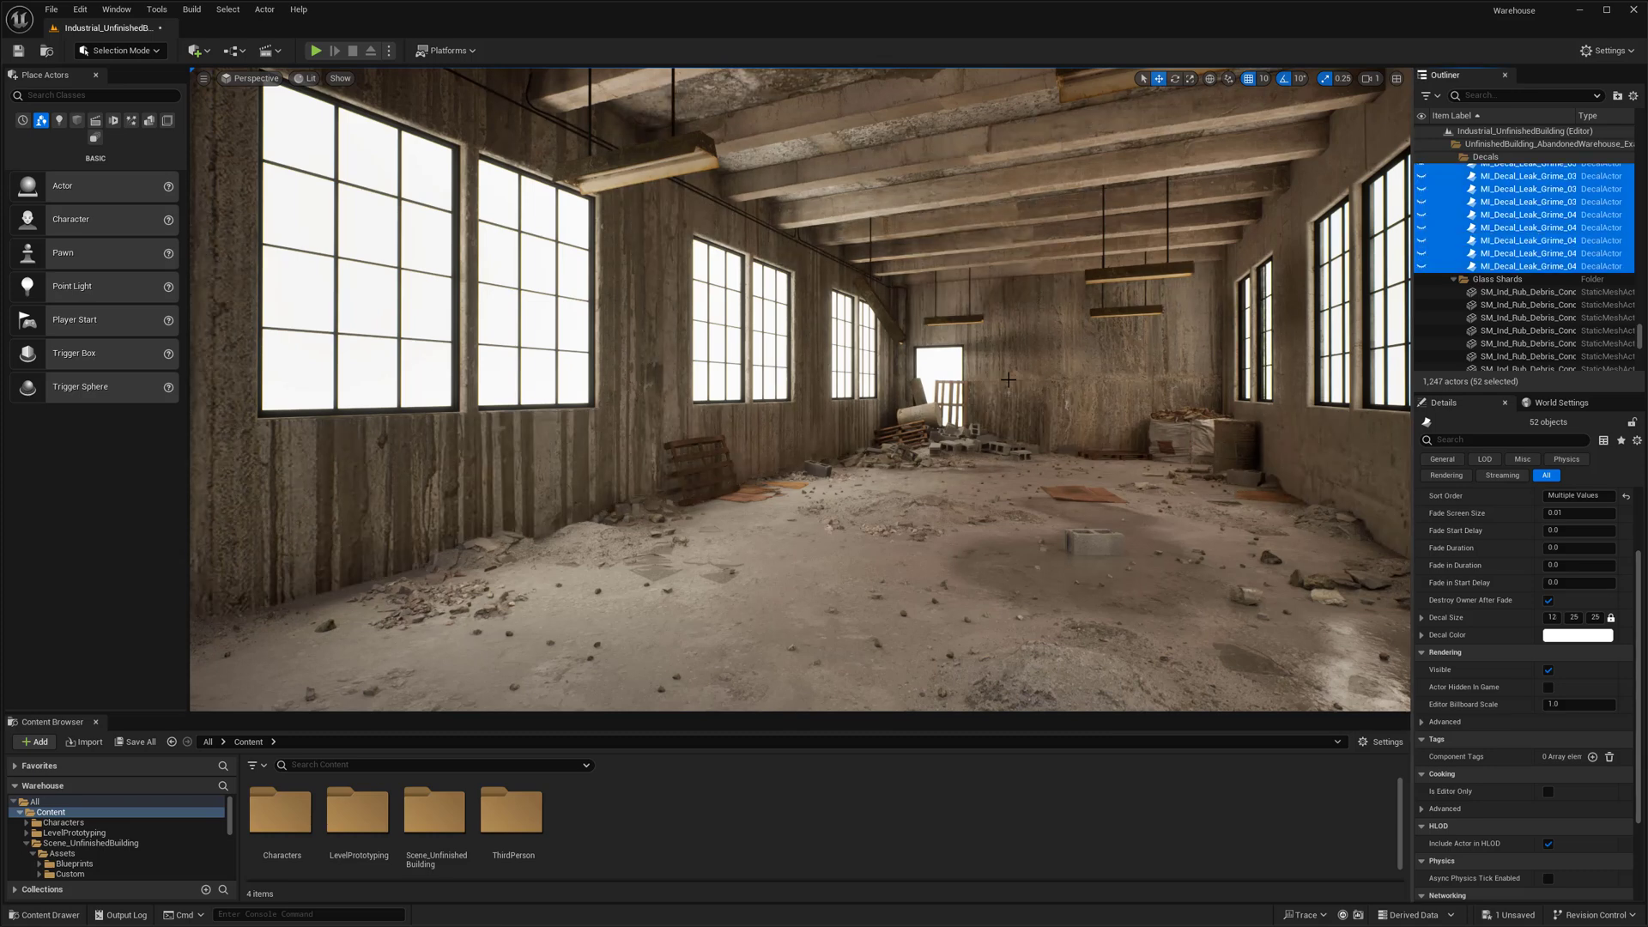
pyautogui.moveTo(578, 473); pyautogui.dragTo(558, 473, button='right')
pyautogui.moveTo(948, 414); pyautogui.dragTo(970, 414, button='right')
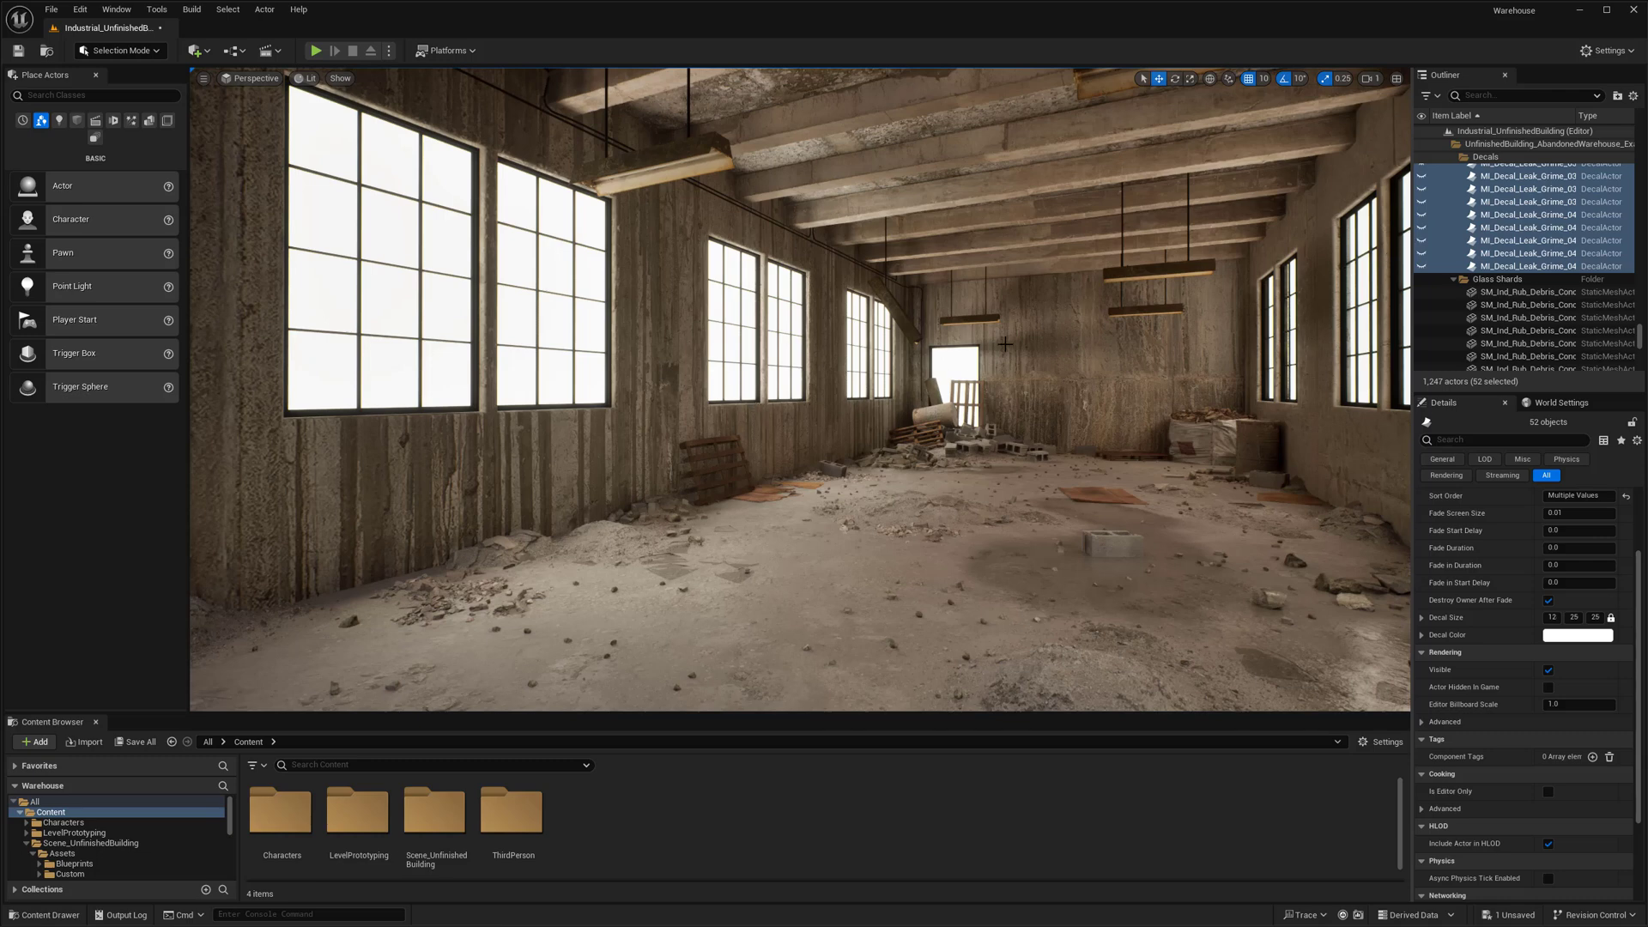
pyautogui.click(1421, 227)
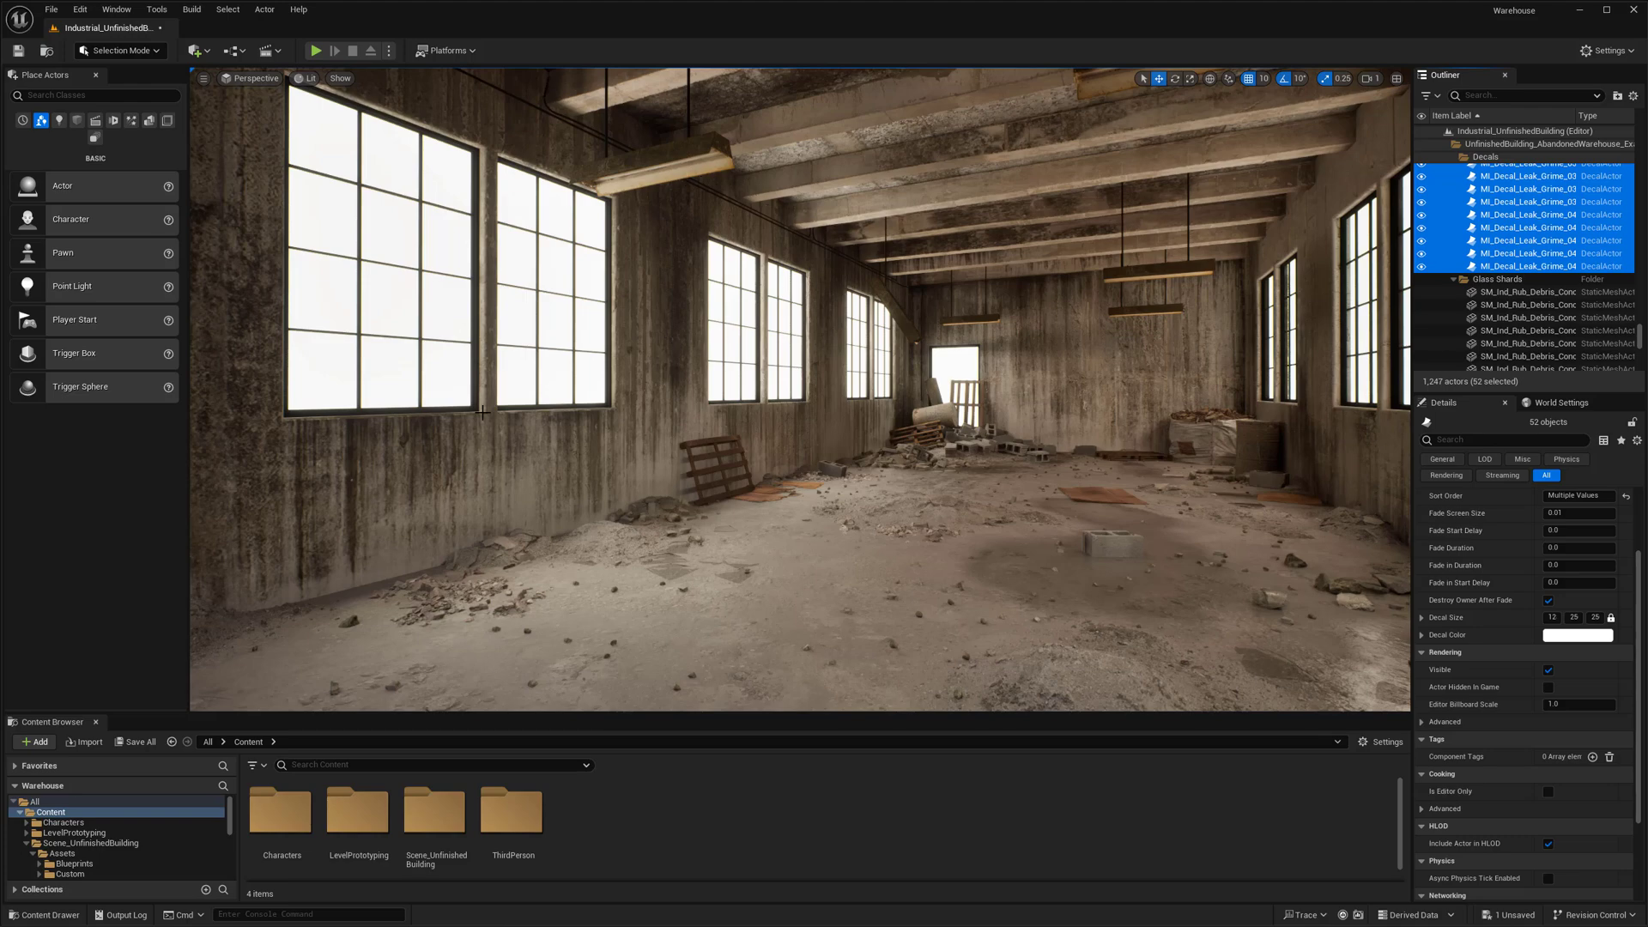
# Display the editor icons in the viewport and inspect individual leak decals beside the window wall.
pyautogui.moveTo(754, 413)
pyautogui.mouseDown(button='right')
pyautogui.moveTo(717, 411)
pyautogui.moveTo(769, 407)
pyautogui.mouseUp(button='right')
pyautogui.press('g')
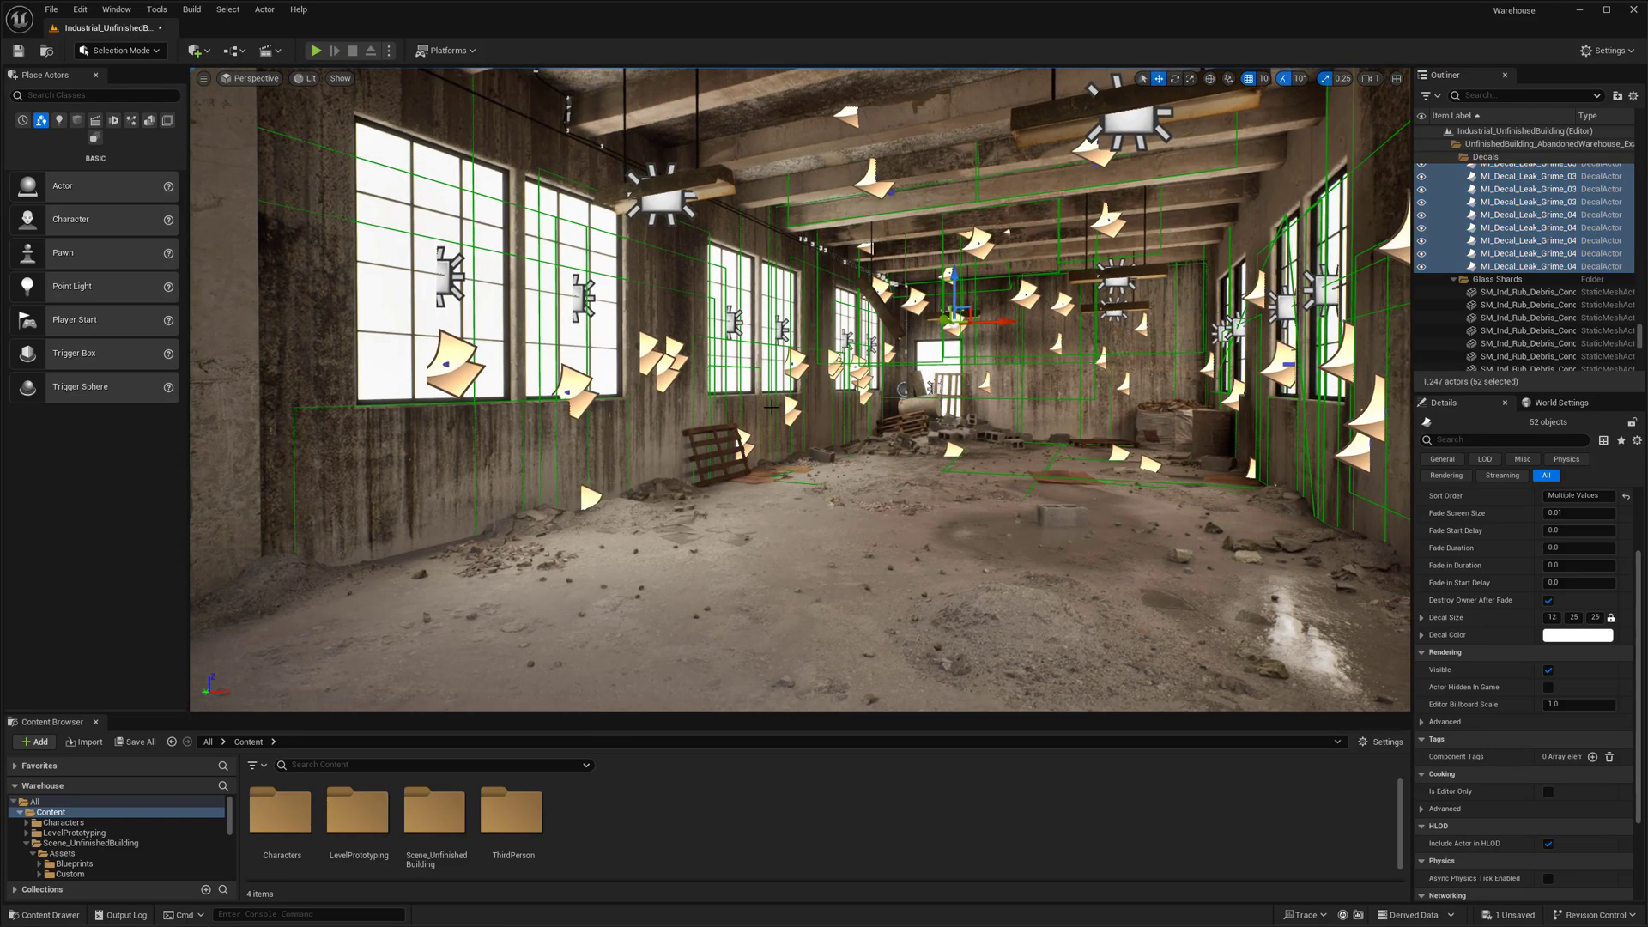
pyautogui.moveTo(1122, 412); pyautogui.dragTo(566, 377, button='right')
pyautogui.click(483, 343)
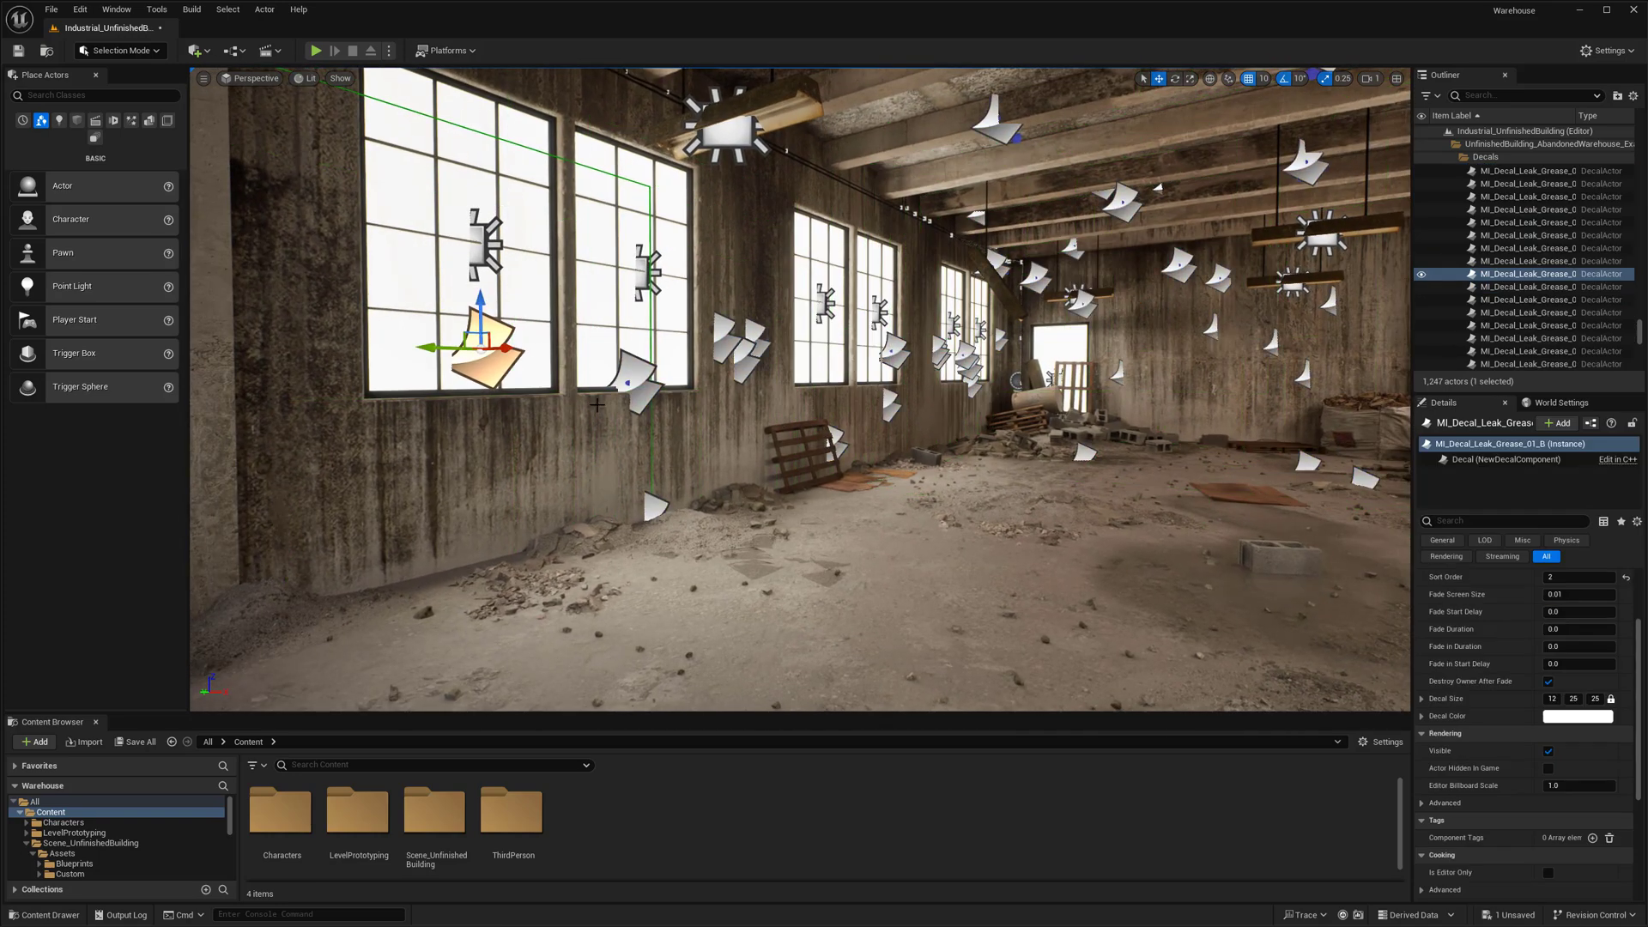
pyautogui.click(645, 388)
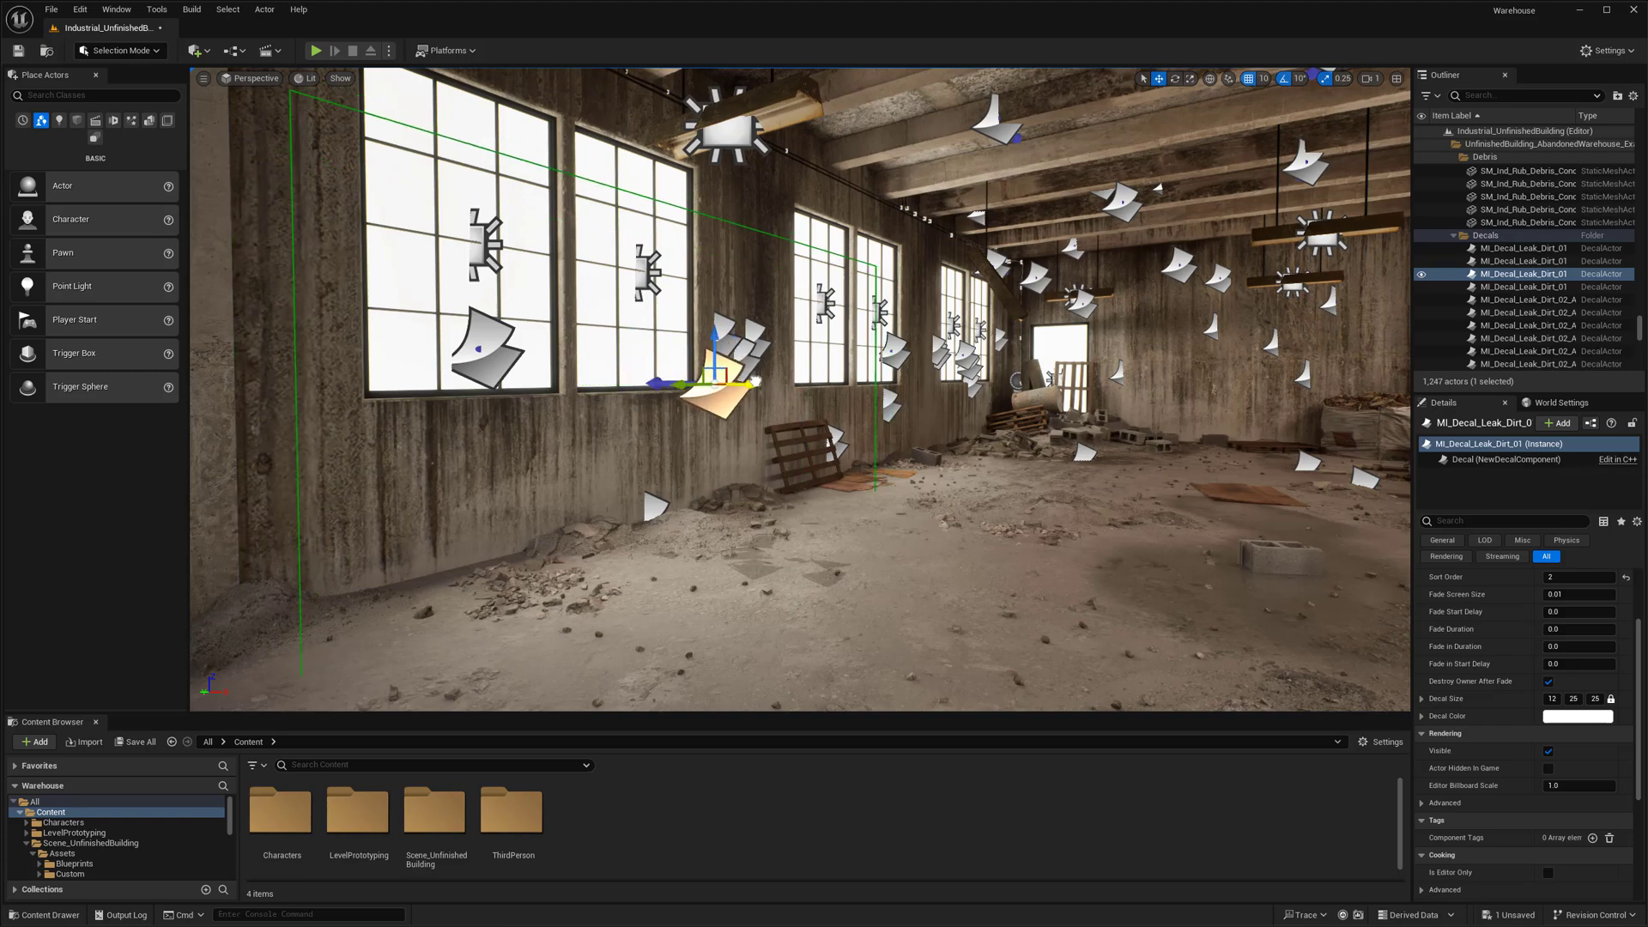
pyautogui.press('s')
pyautogui.moveTo(763, 438); pyautogui.dragTo(750, 435, button='right')
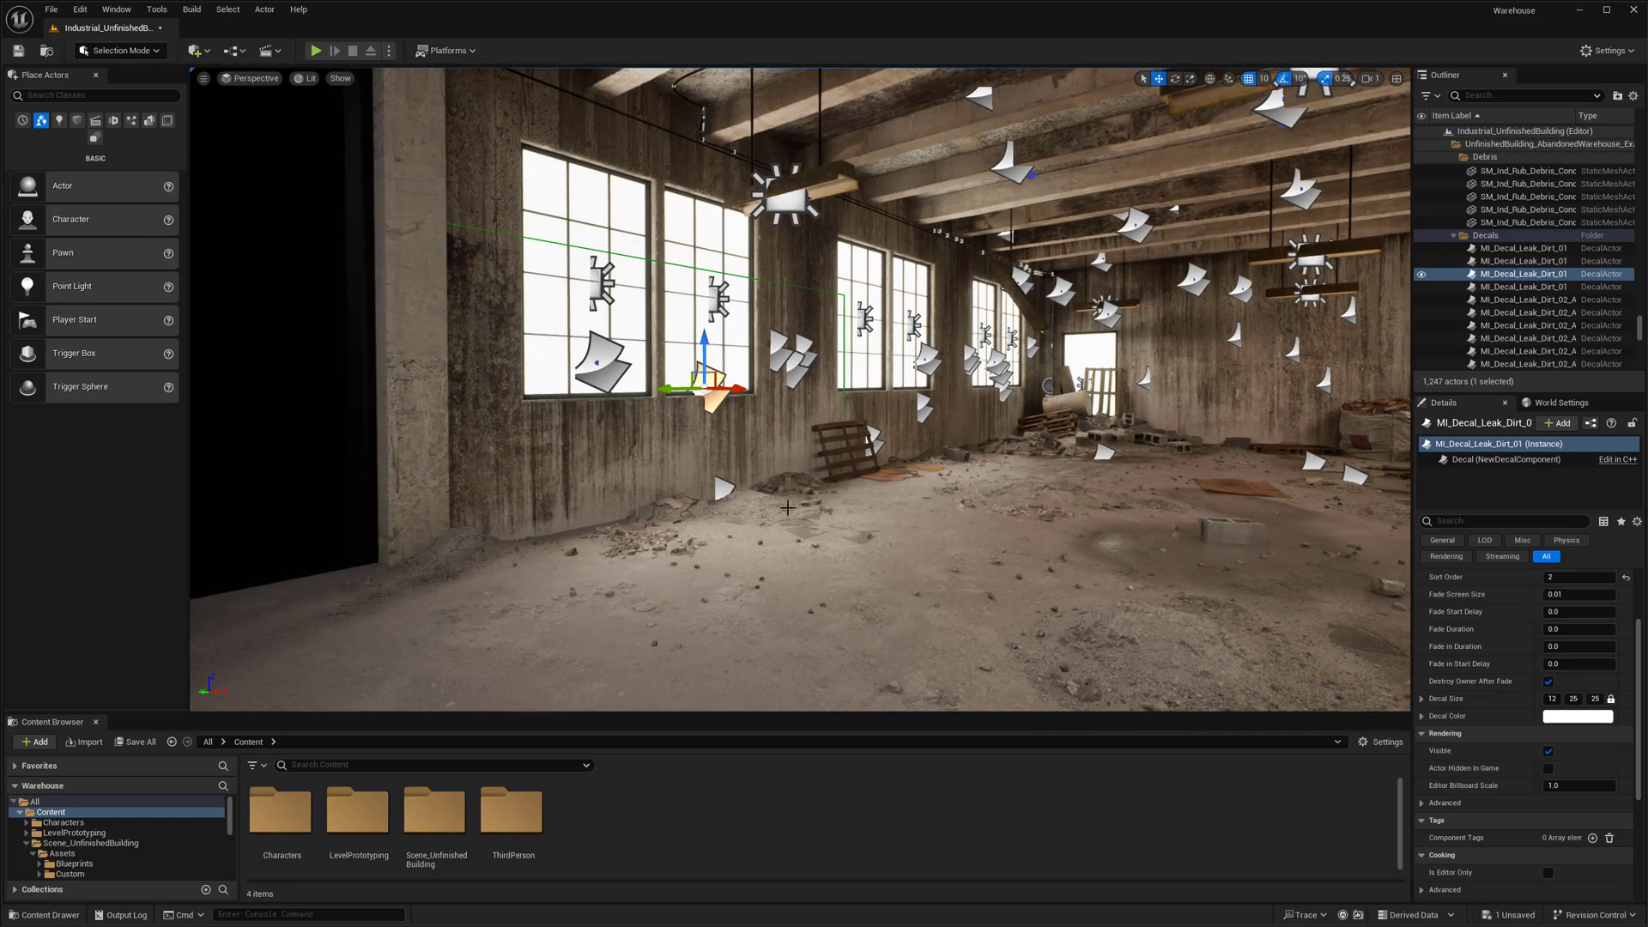
pyautogui.moveTo(905, 531); pyautogui.dragTo(857, 540, button='right')
pyautogui.press('d')
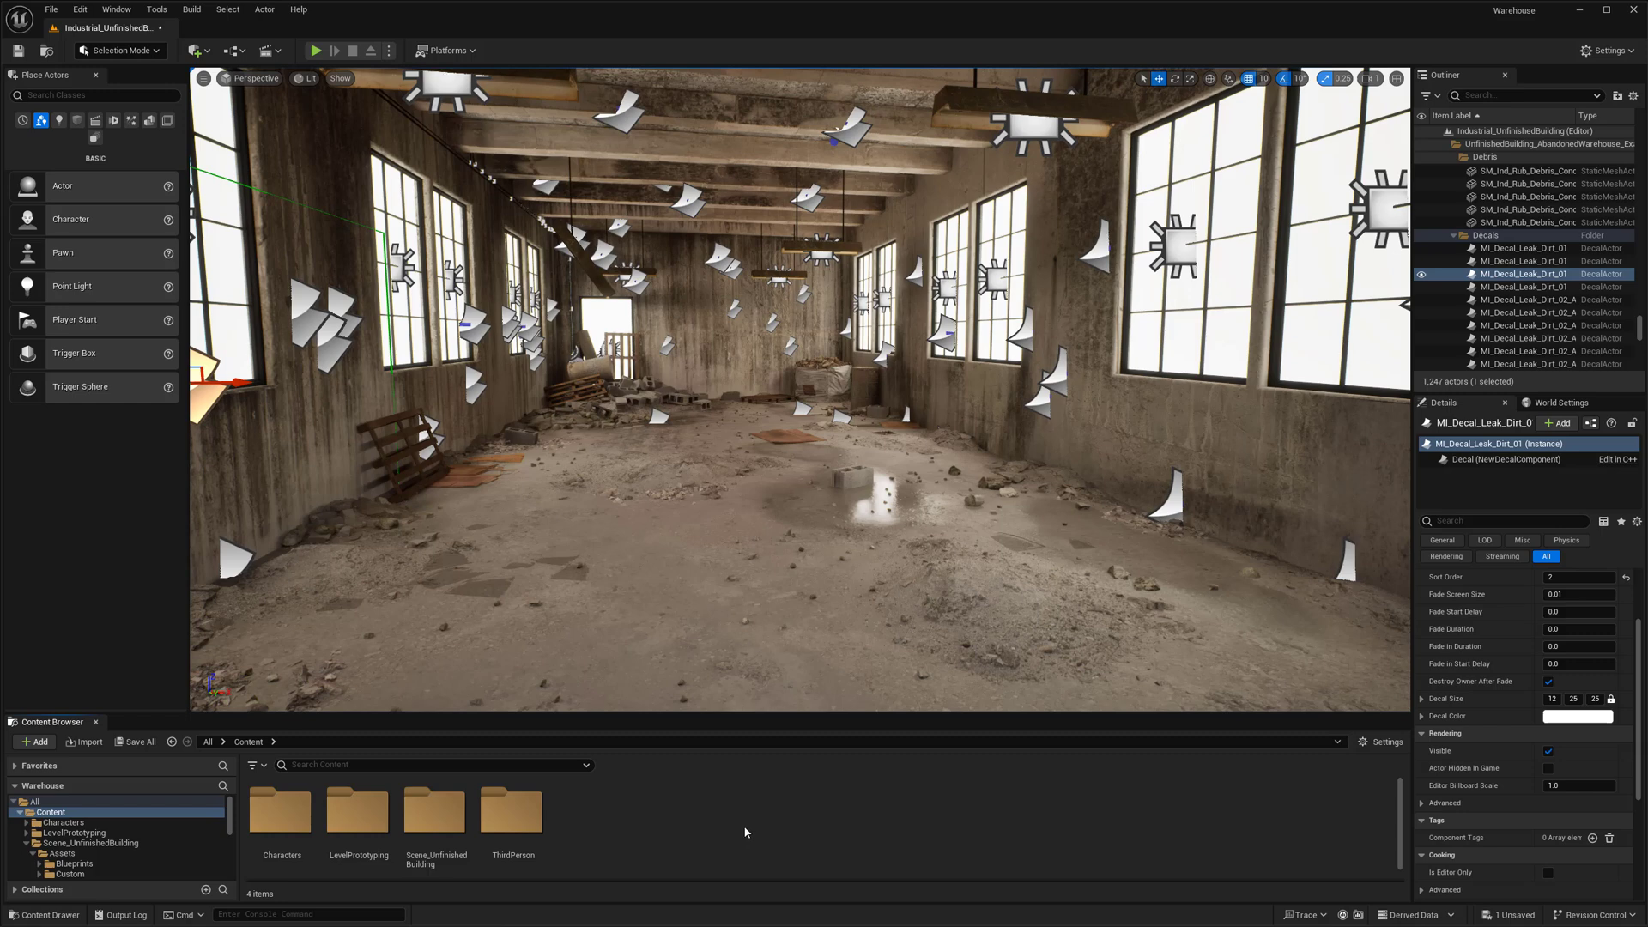
# Create a new material named decal in the Content folder.
pyautogui.rightClick(745, 826)
pyautogui.click(806, 499)
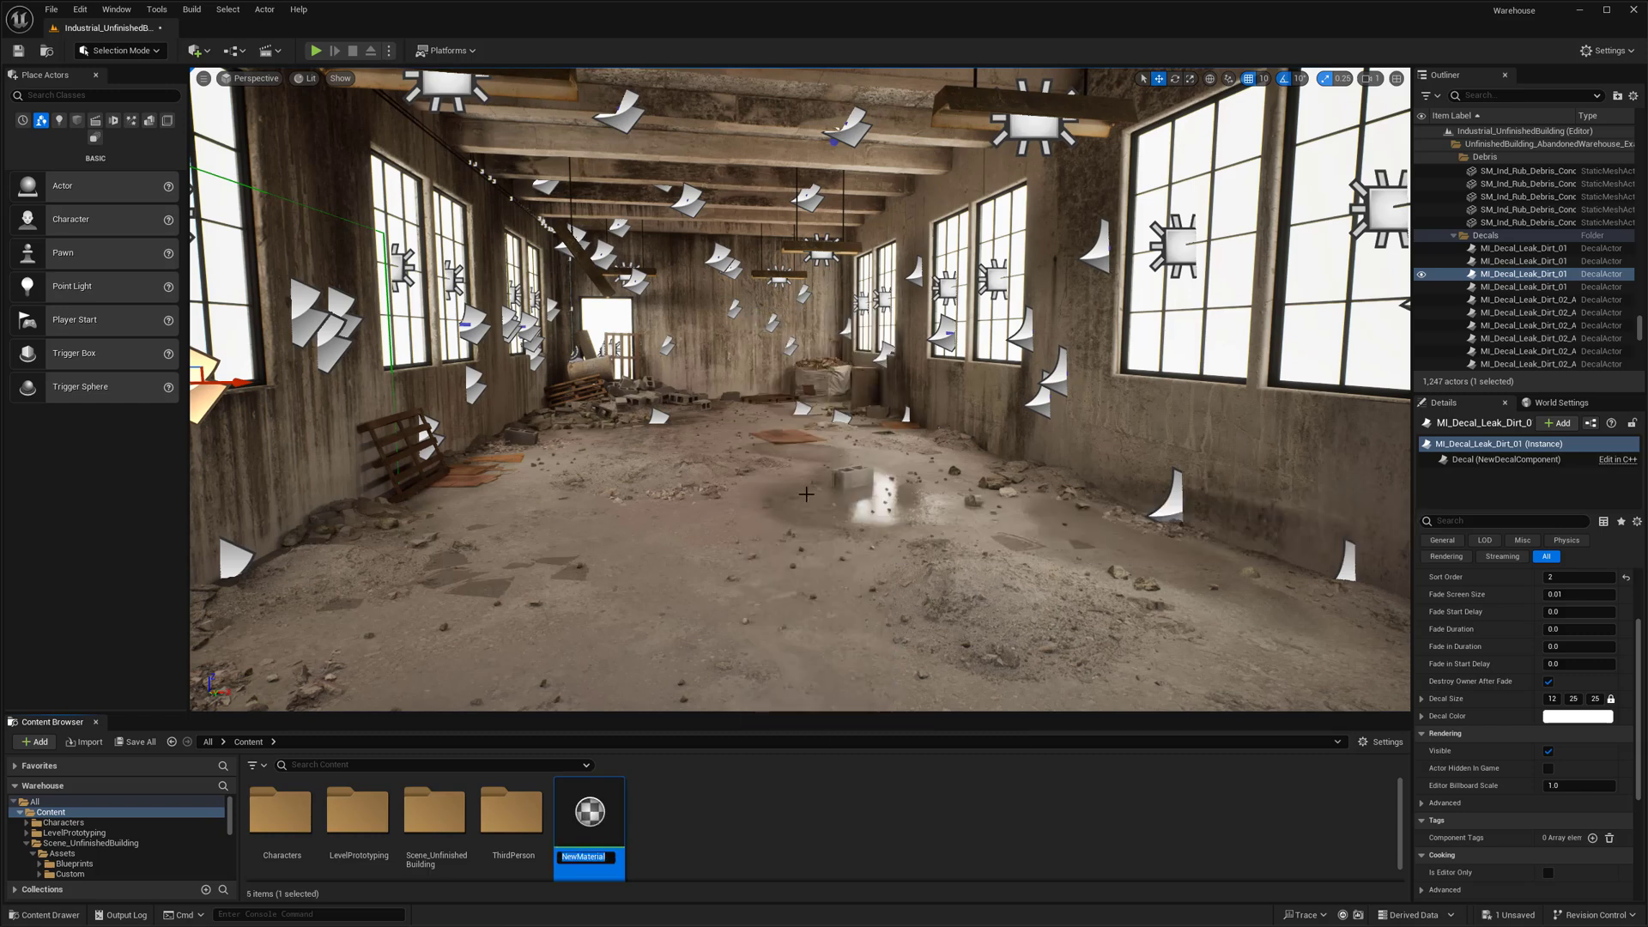
pyautogui.write('decal')
pyautogui.press('Return')
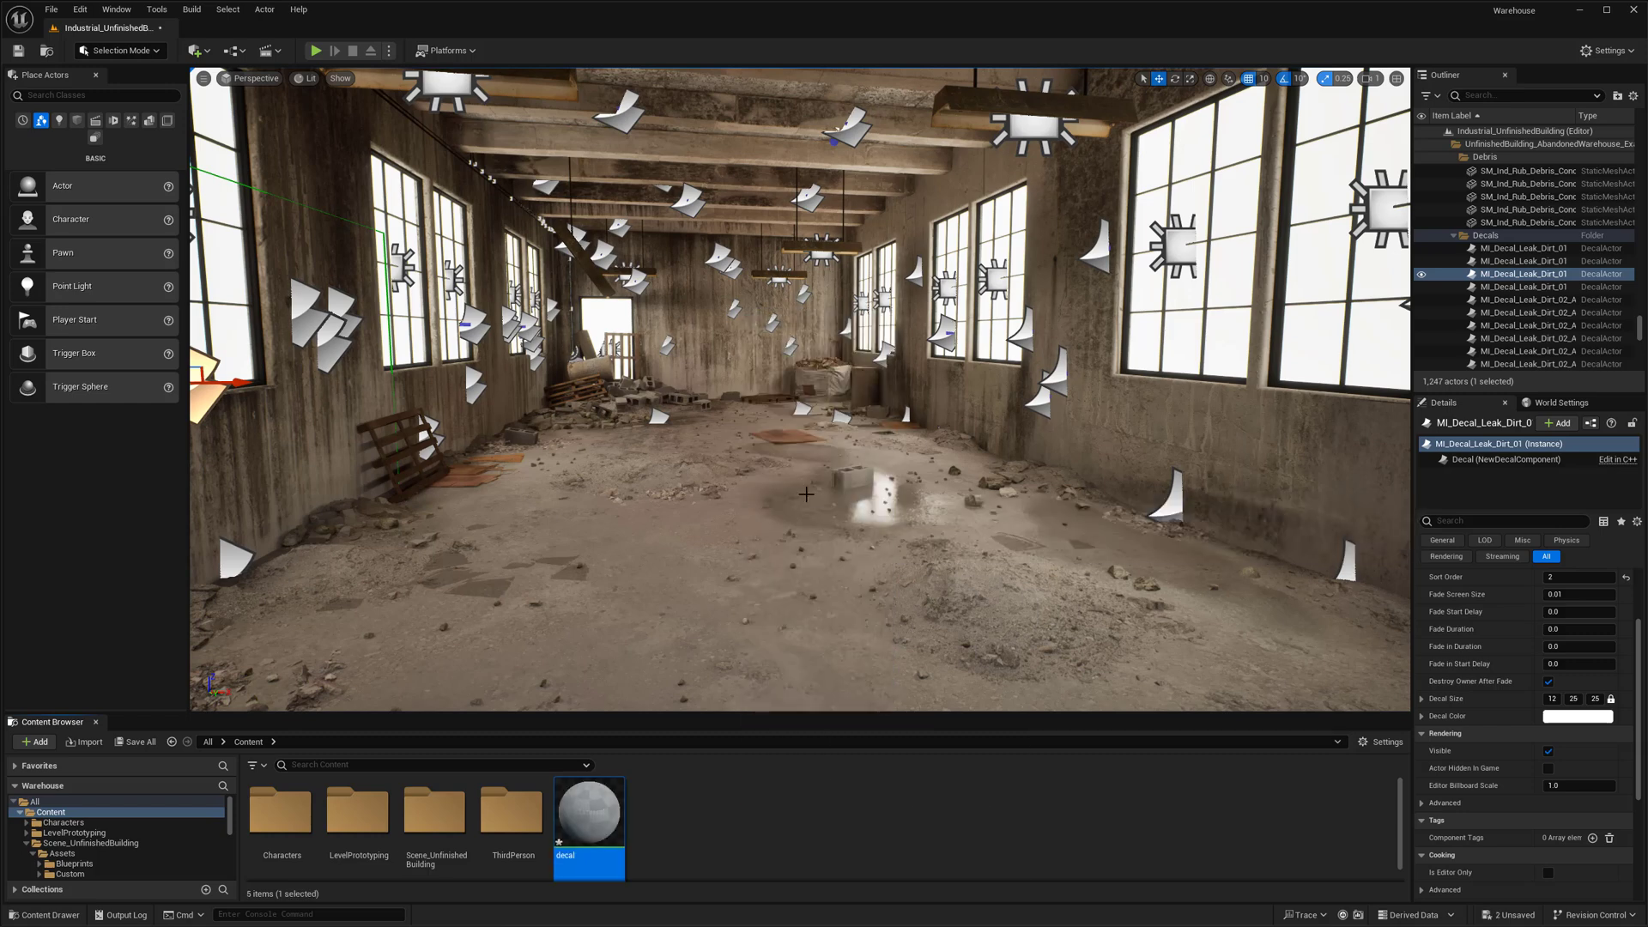
pyautogui.click(790, 827)
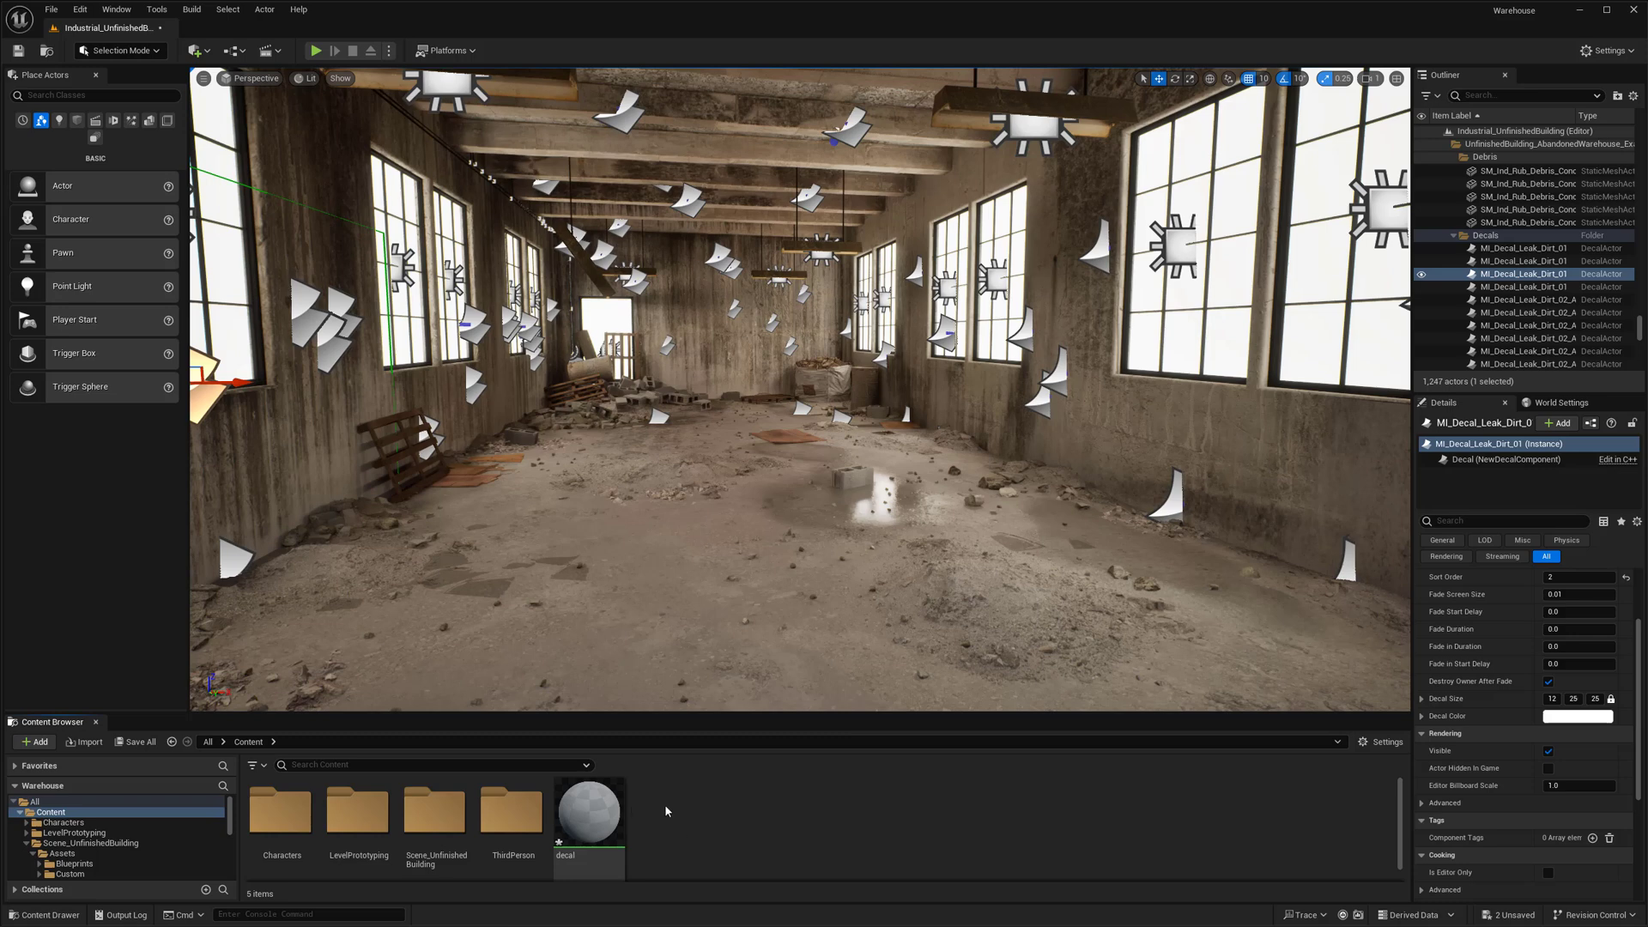
# Open the decal material for editing and enlarge its editor window.
pyautogui.click(587, 808)
pyautogui.doubleClick(587, 808)
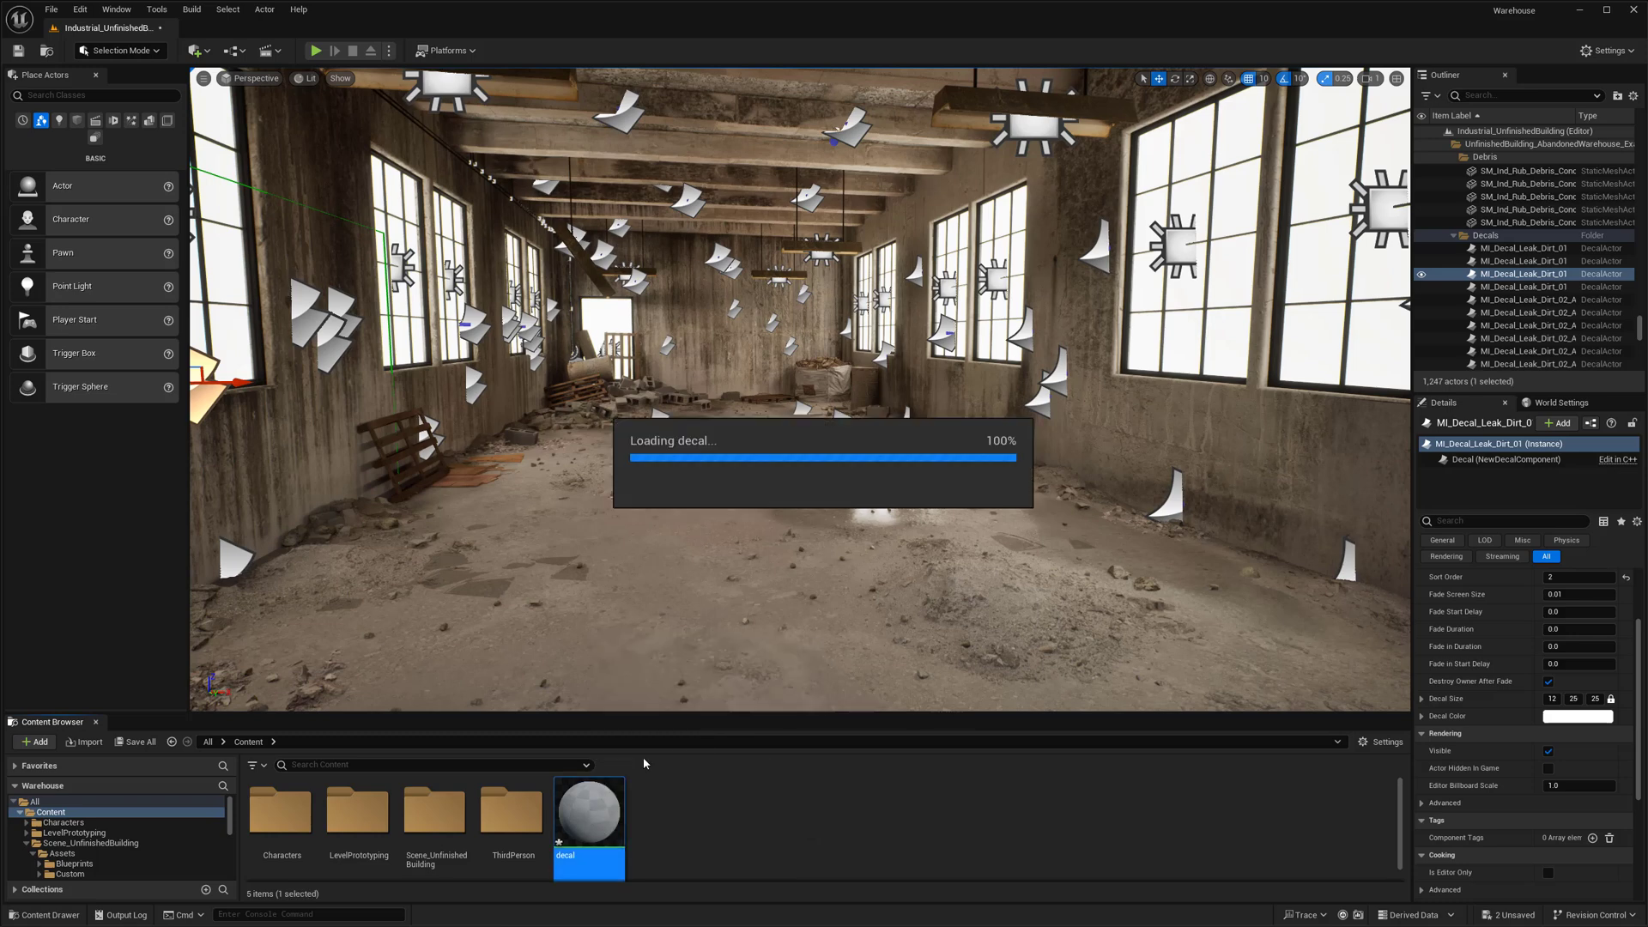
pyautogui.moveTo(1076, 122); pyautogui.dragTo(685, 105)
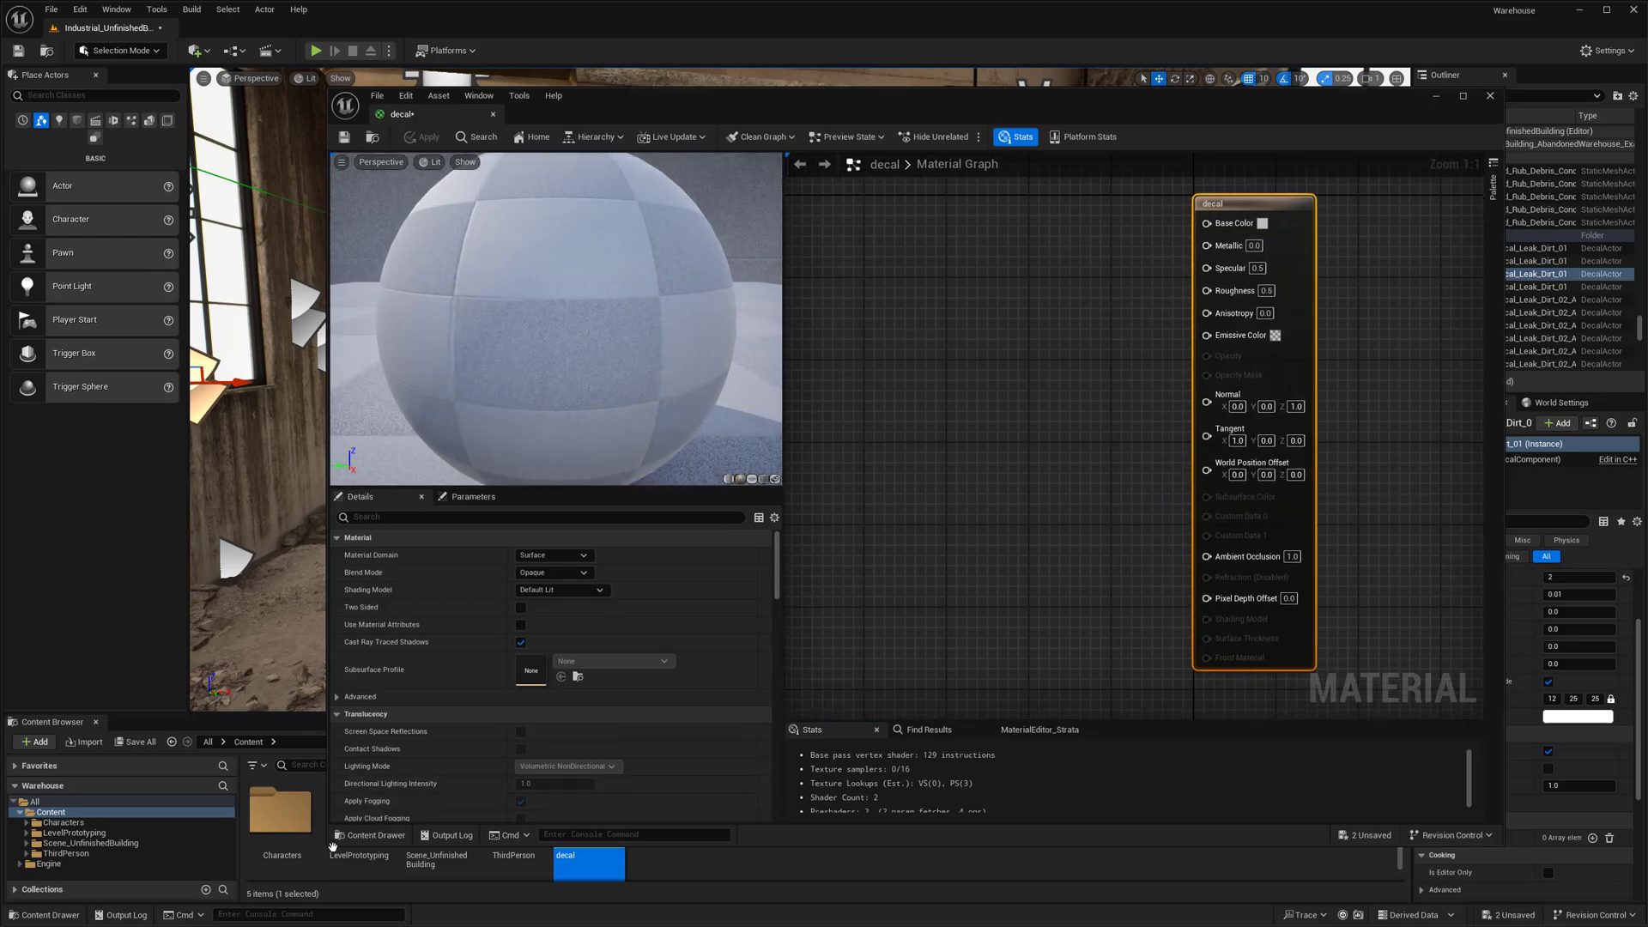
pyautogui.moveTo(324, 835); pyautogui.dragTo(212, 857)
# Add a three-component vector constant to the material graph and connect it to Base Color.
pyautogui.scroll(-2, 1048, 346)
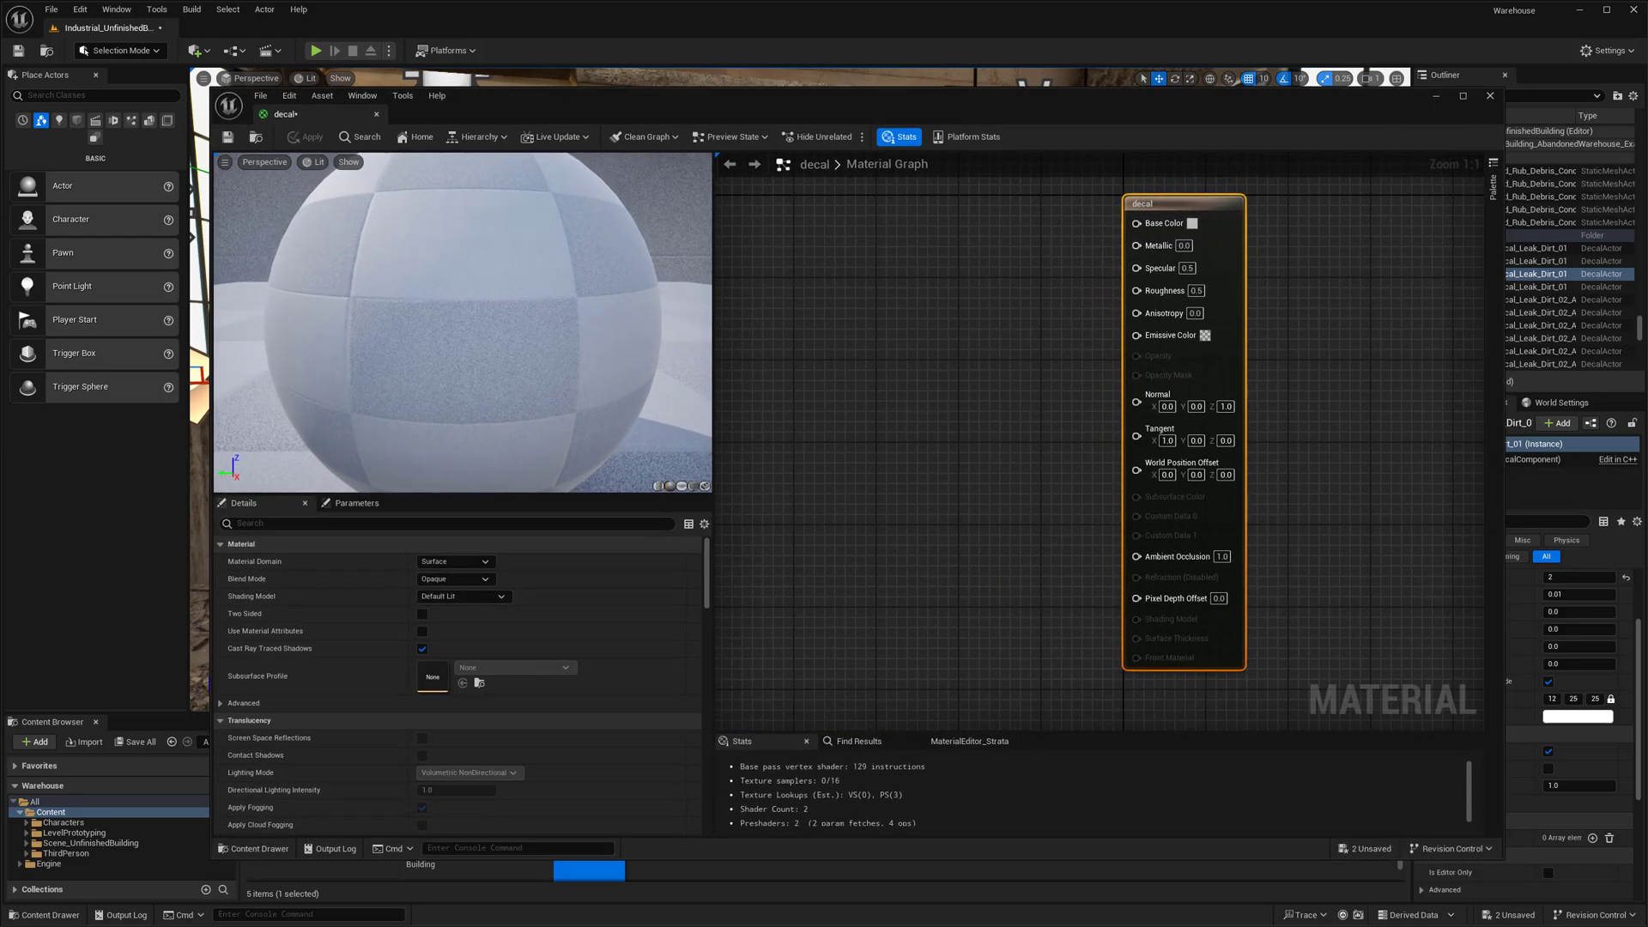
pyautogui.click(947, 250)
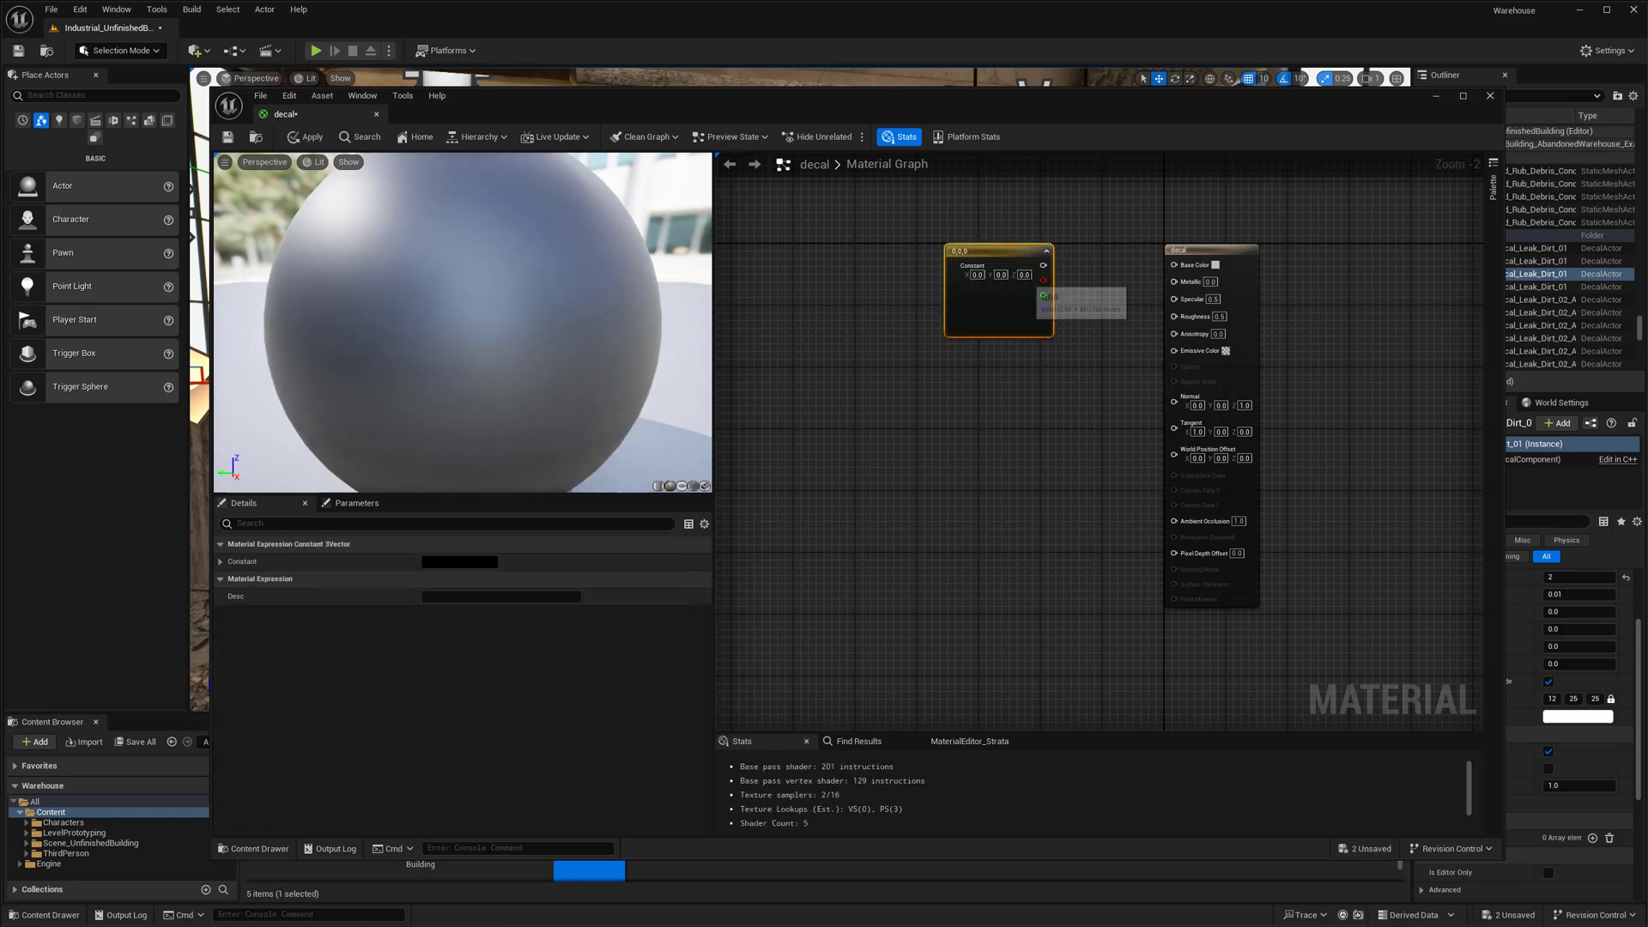
pyautogui.moveTo(1043, 265); pyautogui.dragTo(1173, 264)
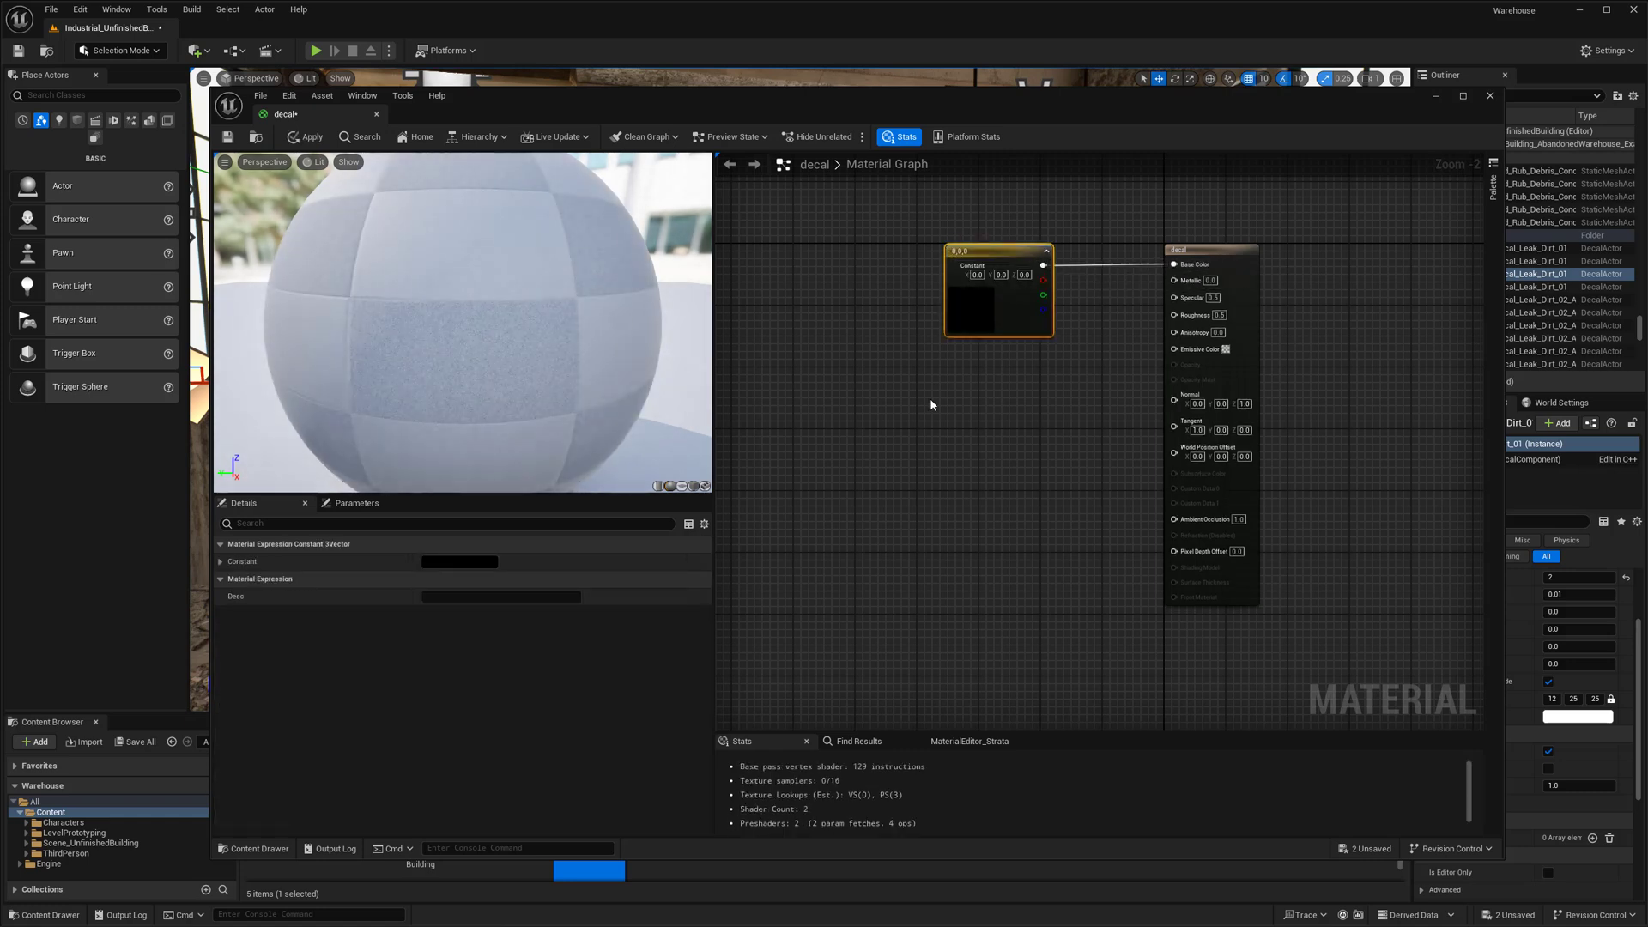
pyautogui.moveTo(973, 319); pyautogui.dragTo(968, 297)
# Set the vector constant's color to bright cyan (0.041667, 0.861113, 1.0).
pyautogui.doubleClick(969, 297)
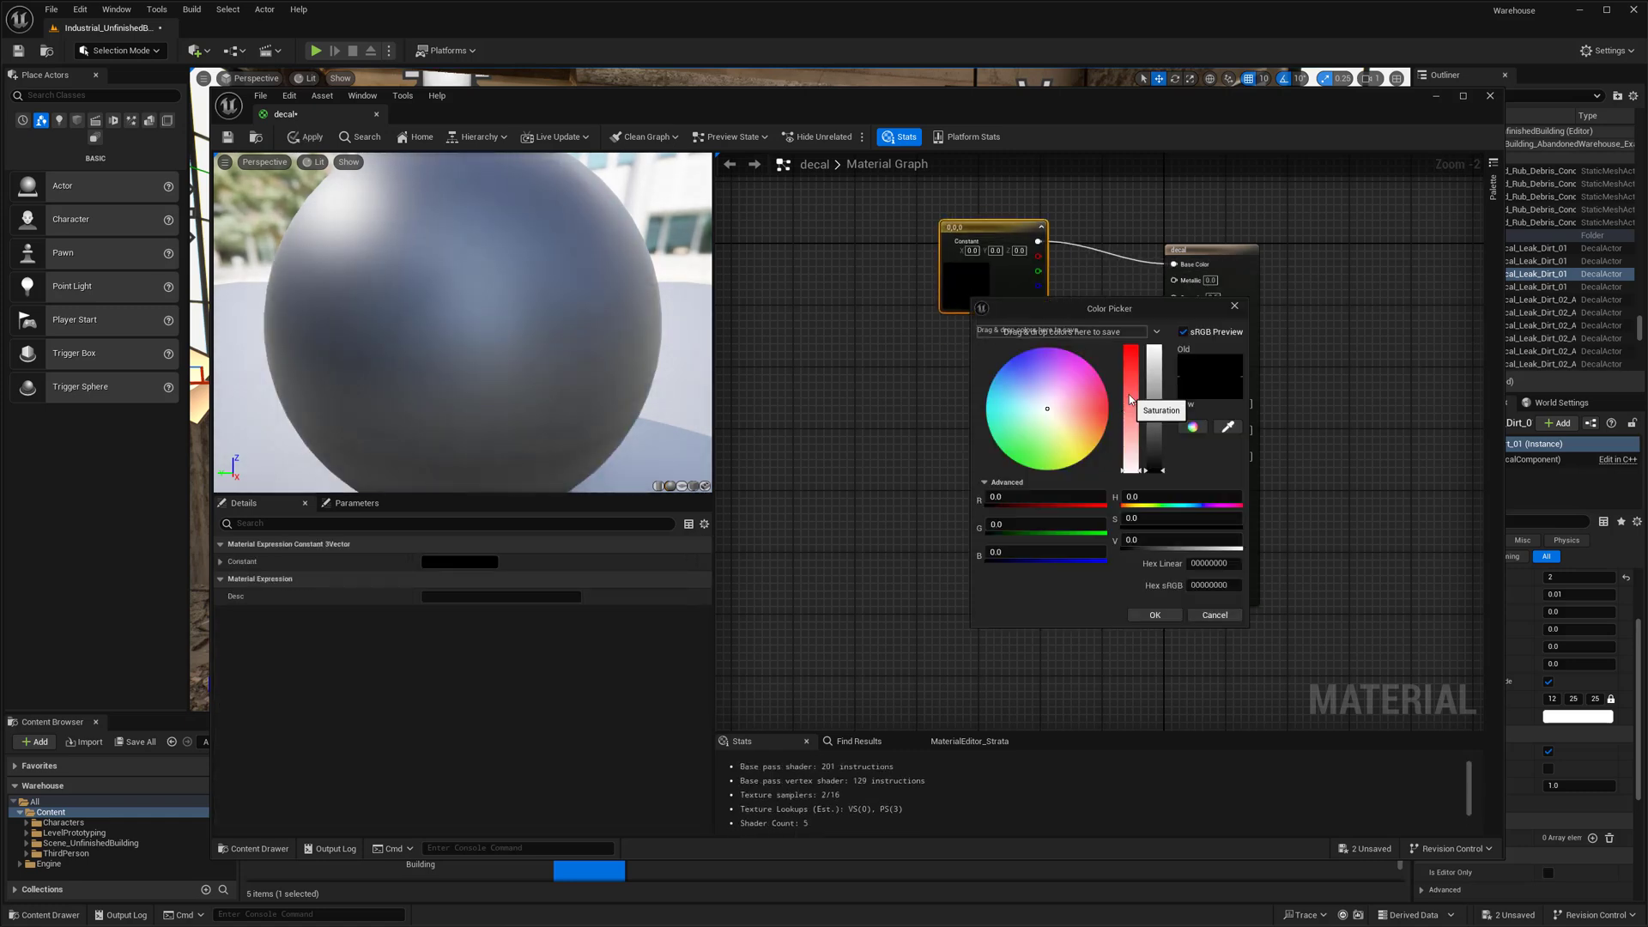
pyautogui.moveTo(1028, 406); pyautogui.dragTo(992, 400)
pyautogui.moveTo(1125, 368); pyautogui.dragTo(1125, 360)
pyautogui.click(1155, 614)
pyautogui.click(1065, 511)
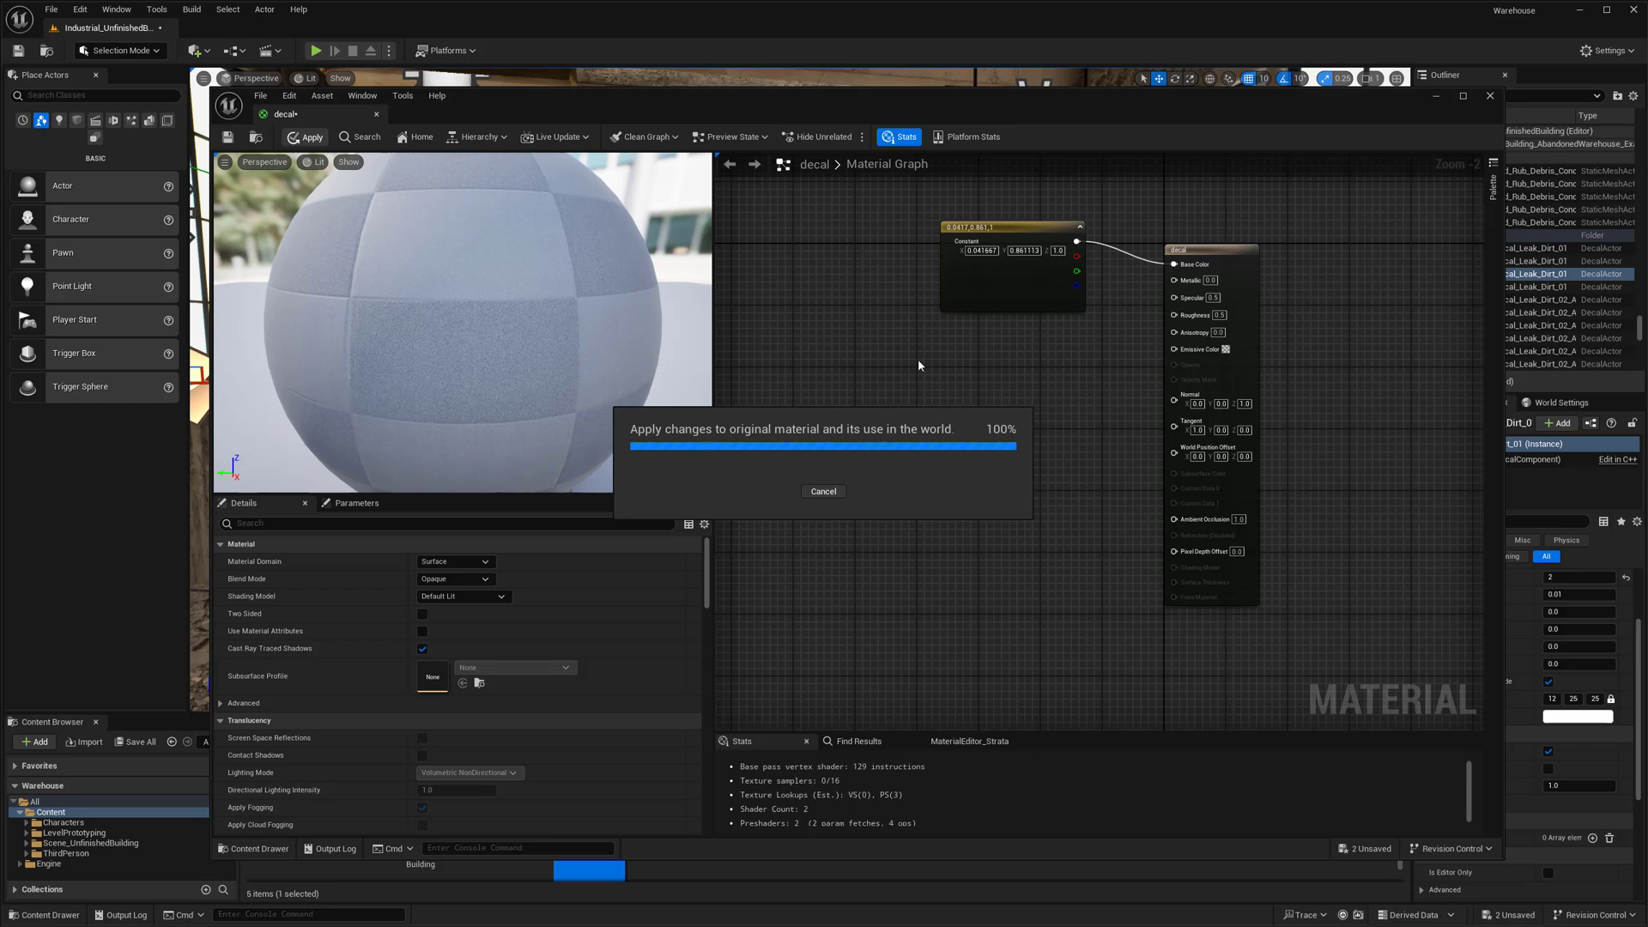
# Add two scalar constants connected to Metallic and Roughness, and stack them beneath the color node.
pyautogui.click(1004, 361)
pyautogui.click(1022, 430)
pyautogui.moveTo(1078, 449); pyautogui.dragTo(1049, 327)
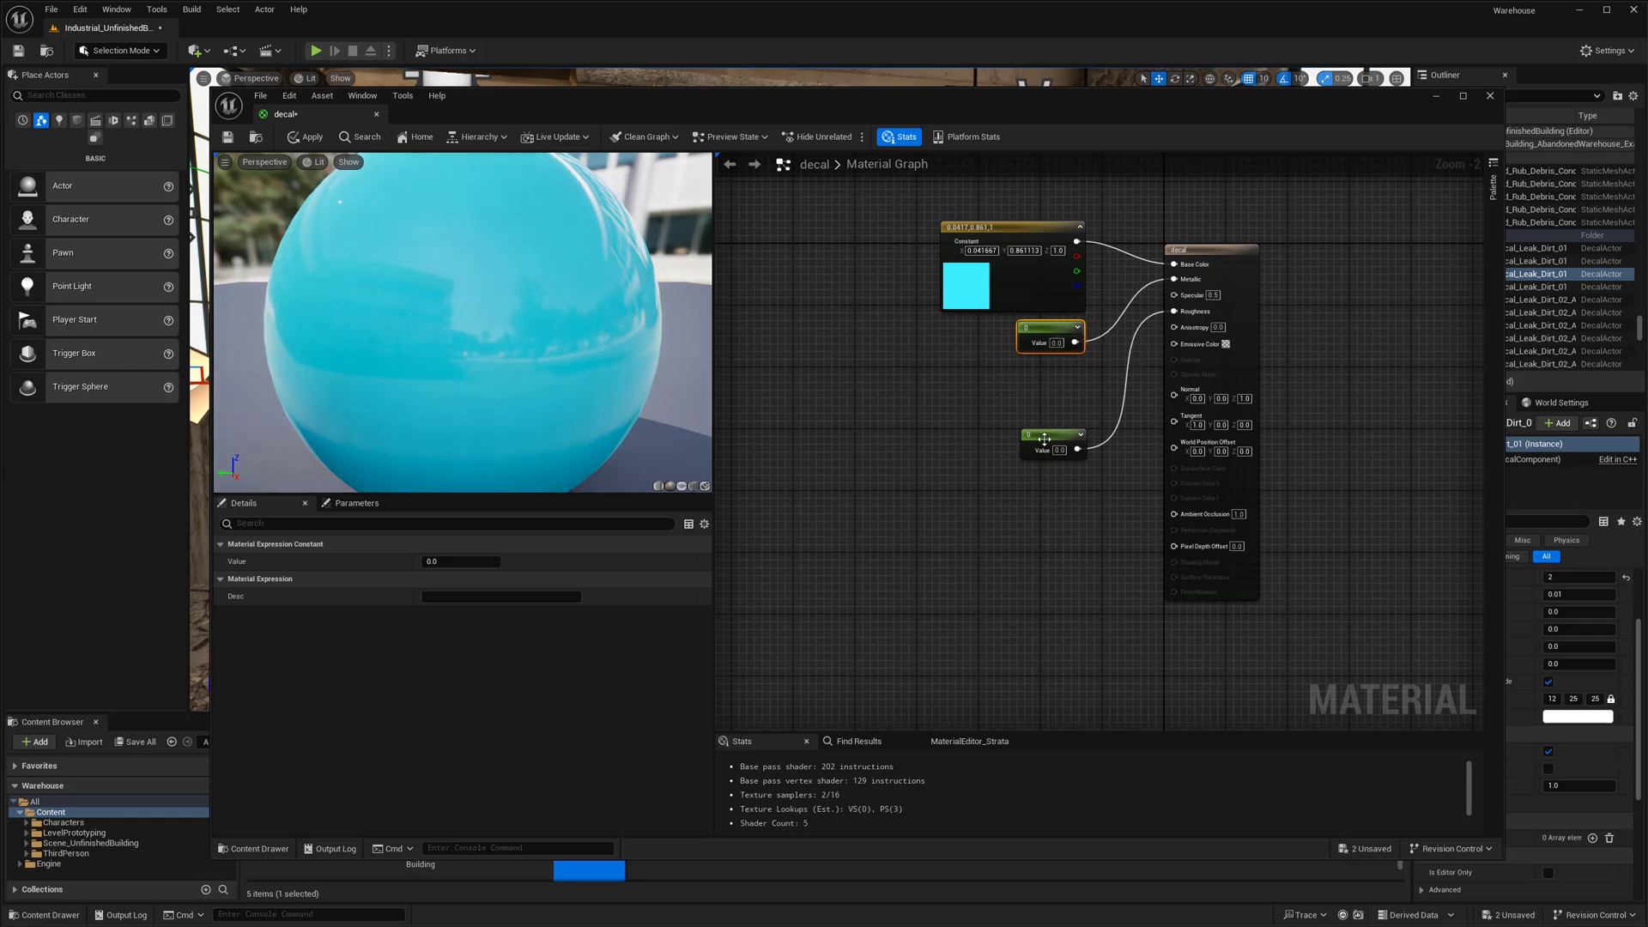
pyautogui.moveTo(1044, 440); pyautogui.dragTo(1044, 372)
pyautogui.click(1022, 452)
pyautogui.click(1029, 284)
pyautogui.moveTo(953, 373); pyautogui.dragTo(969, 402, button='right')
pyautogui.click(976, 409)
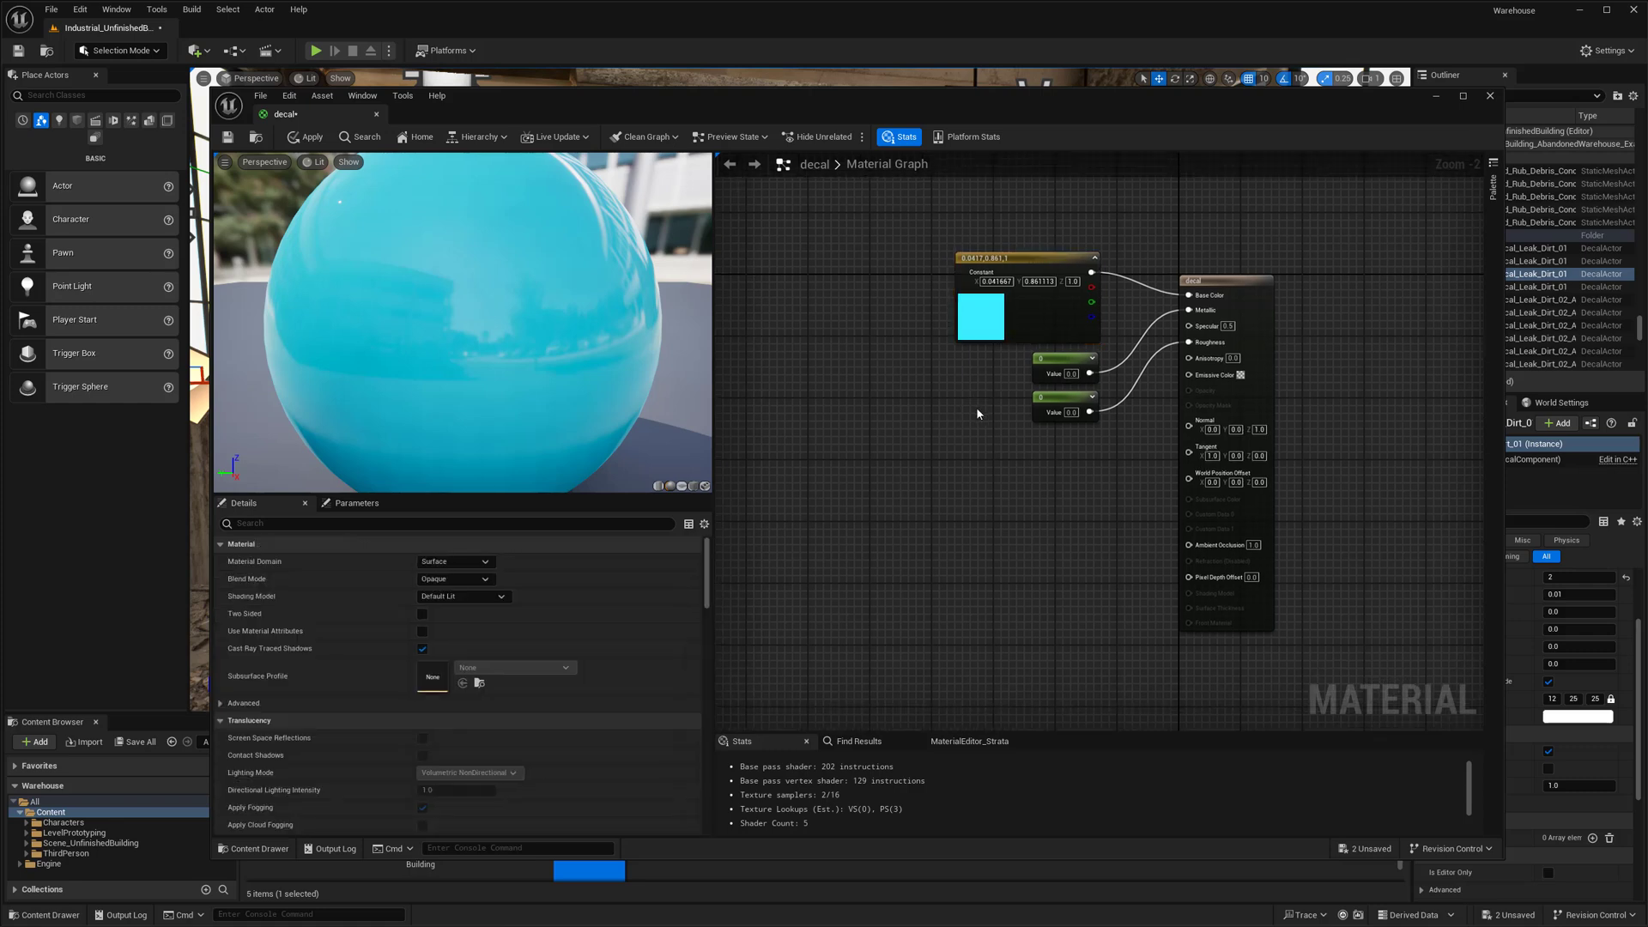
# Set the Roughness constant to 1 and apply the material changes.
pyautogui.scroll(1, 1002, 399)
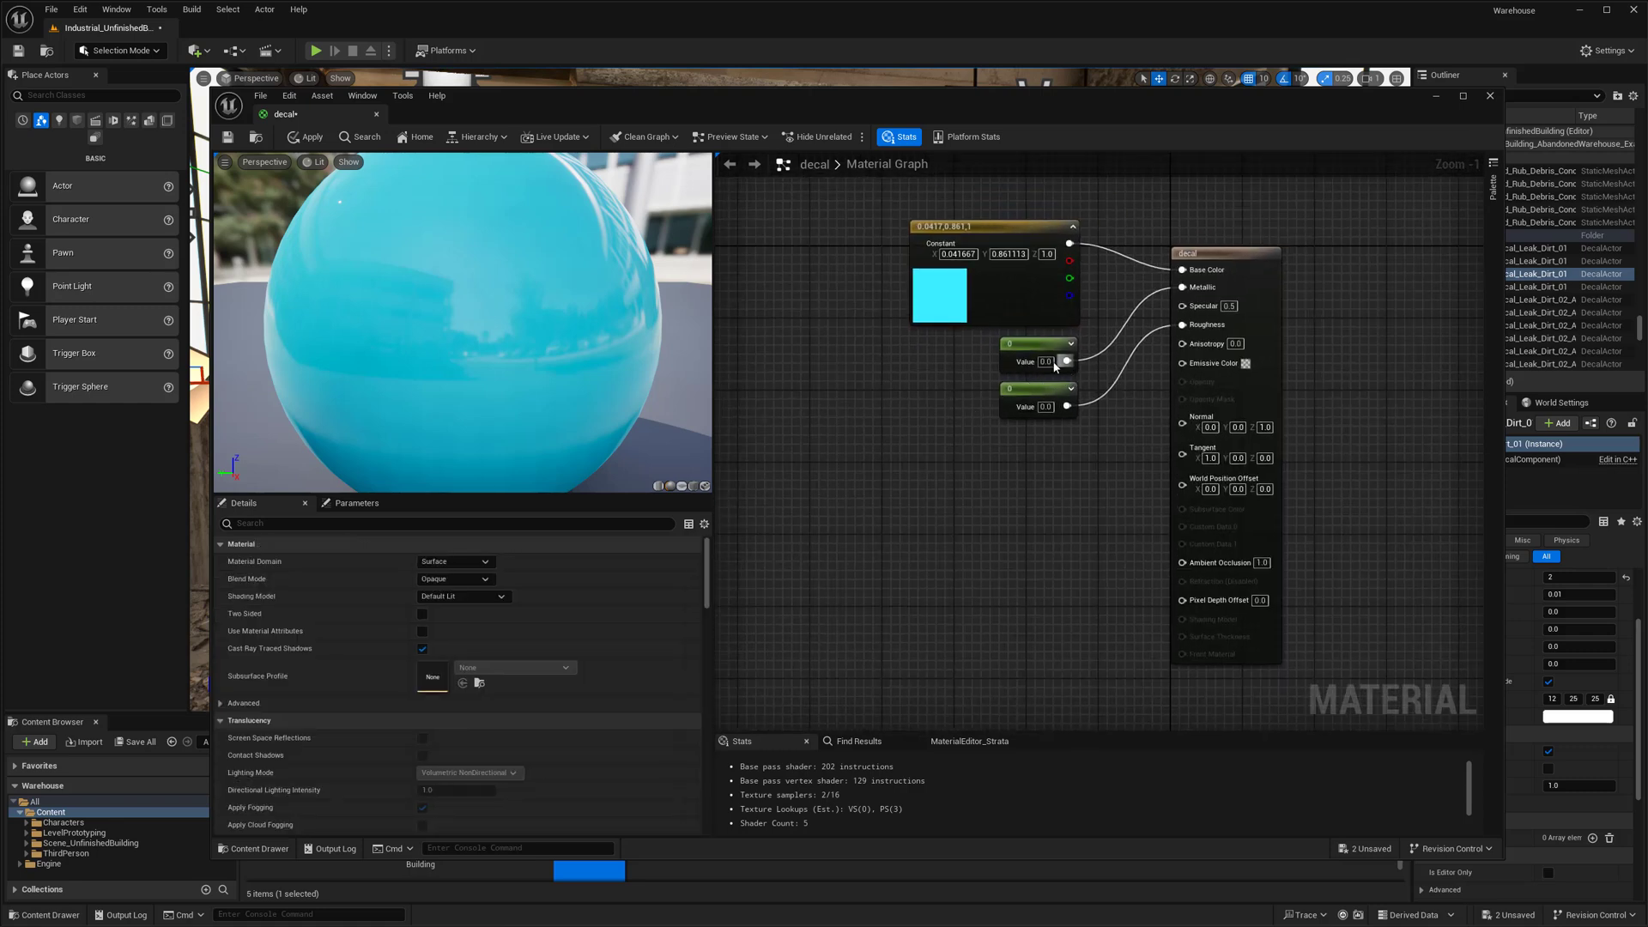
pyautogui.click(1039, 366)
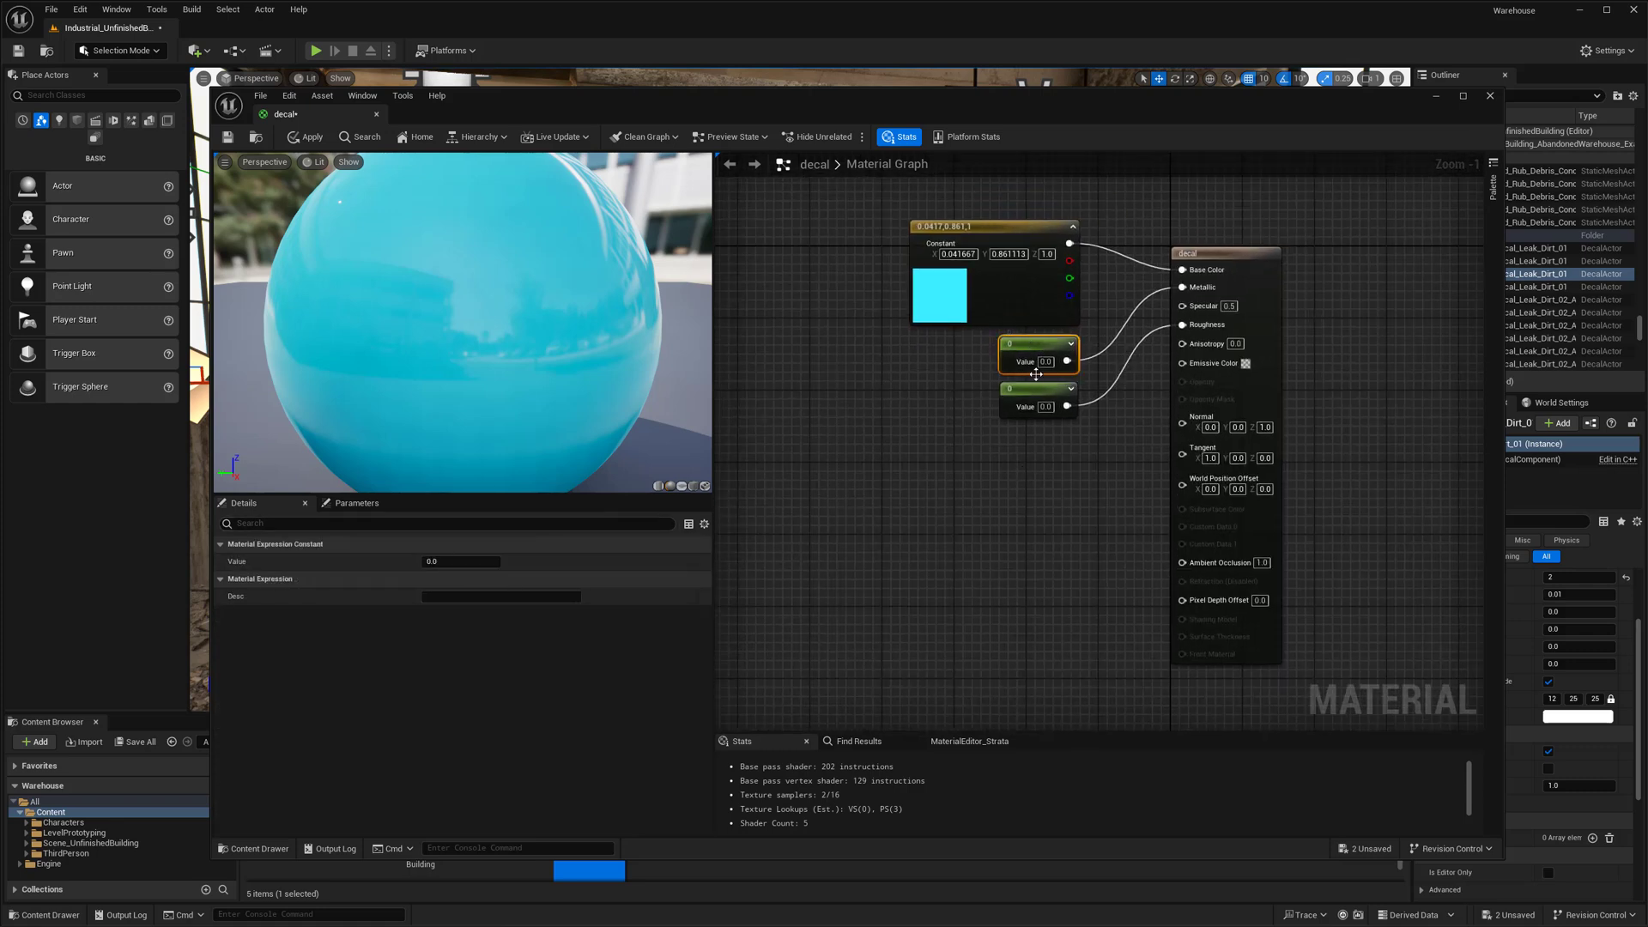
pyautogui.click(1015, 390)
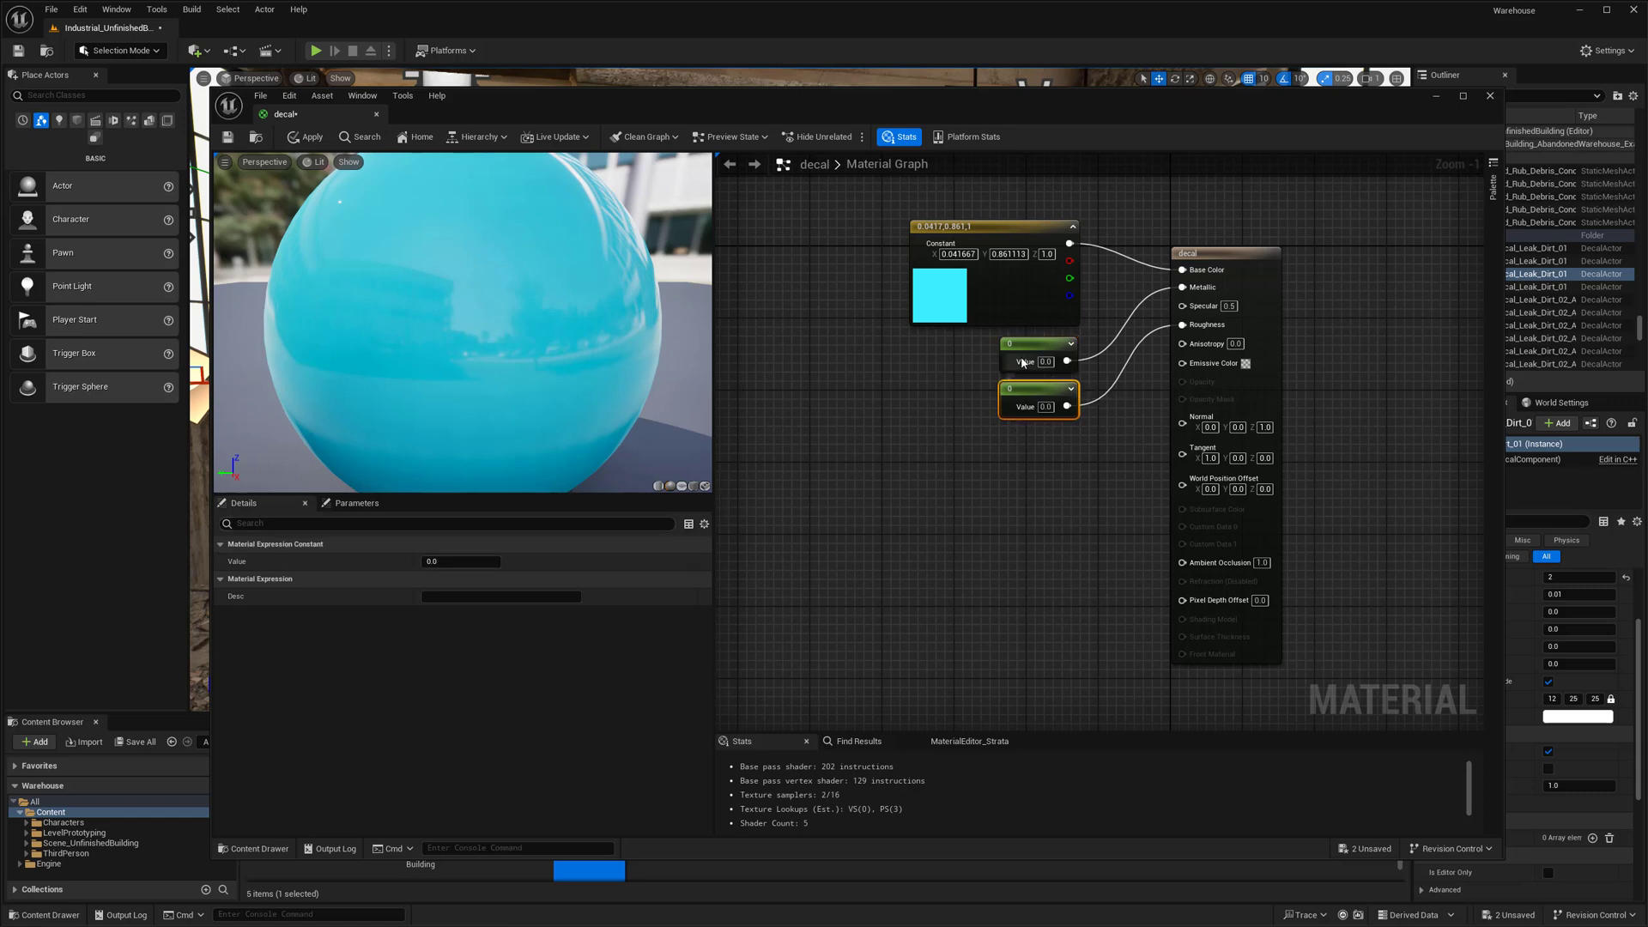
pyautogui.click(441, 563)
pyautogui.write('1')
pyautogui.click(982, 522)
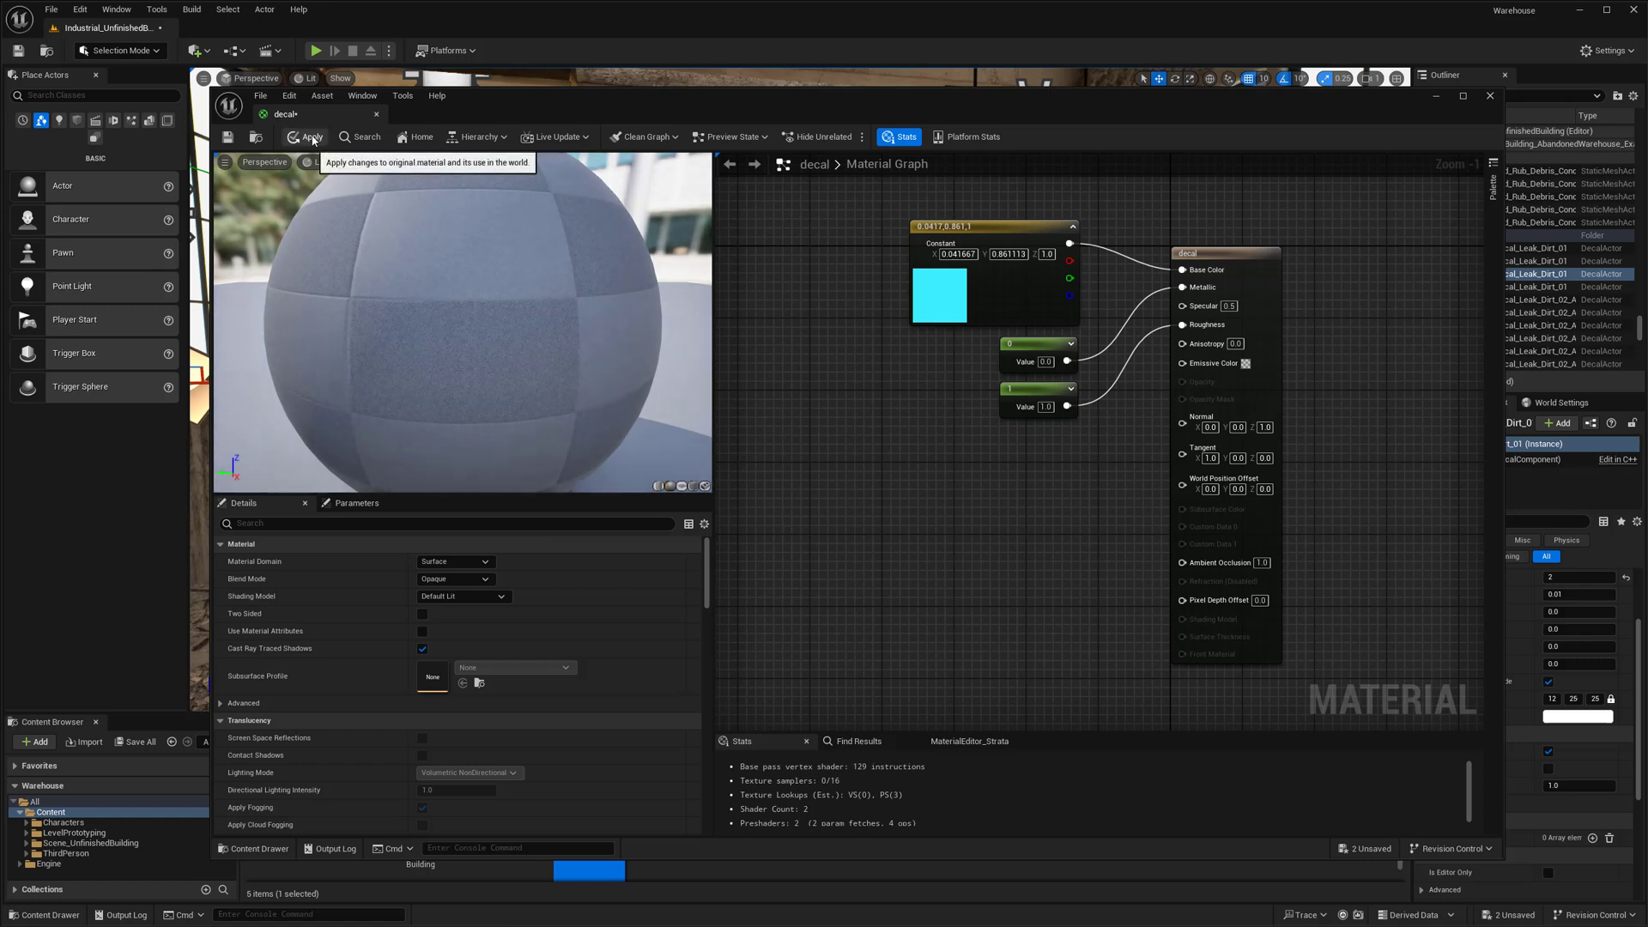
pyautogui.click(311, 138)
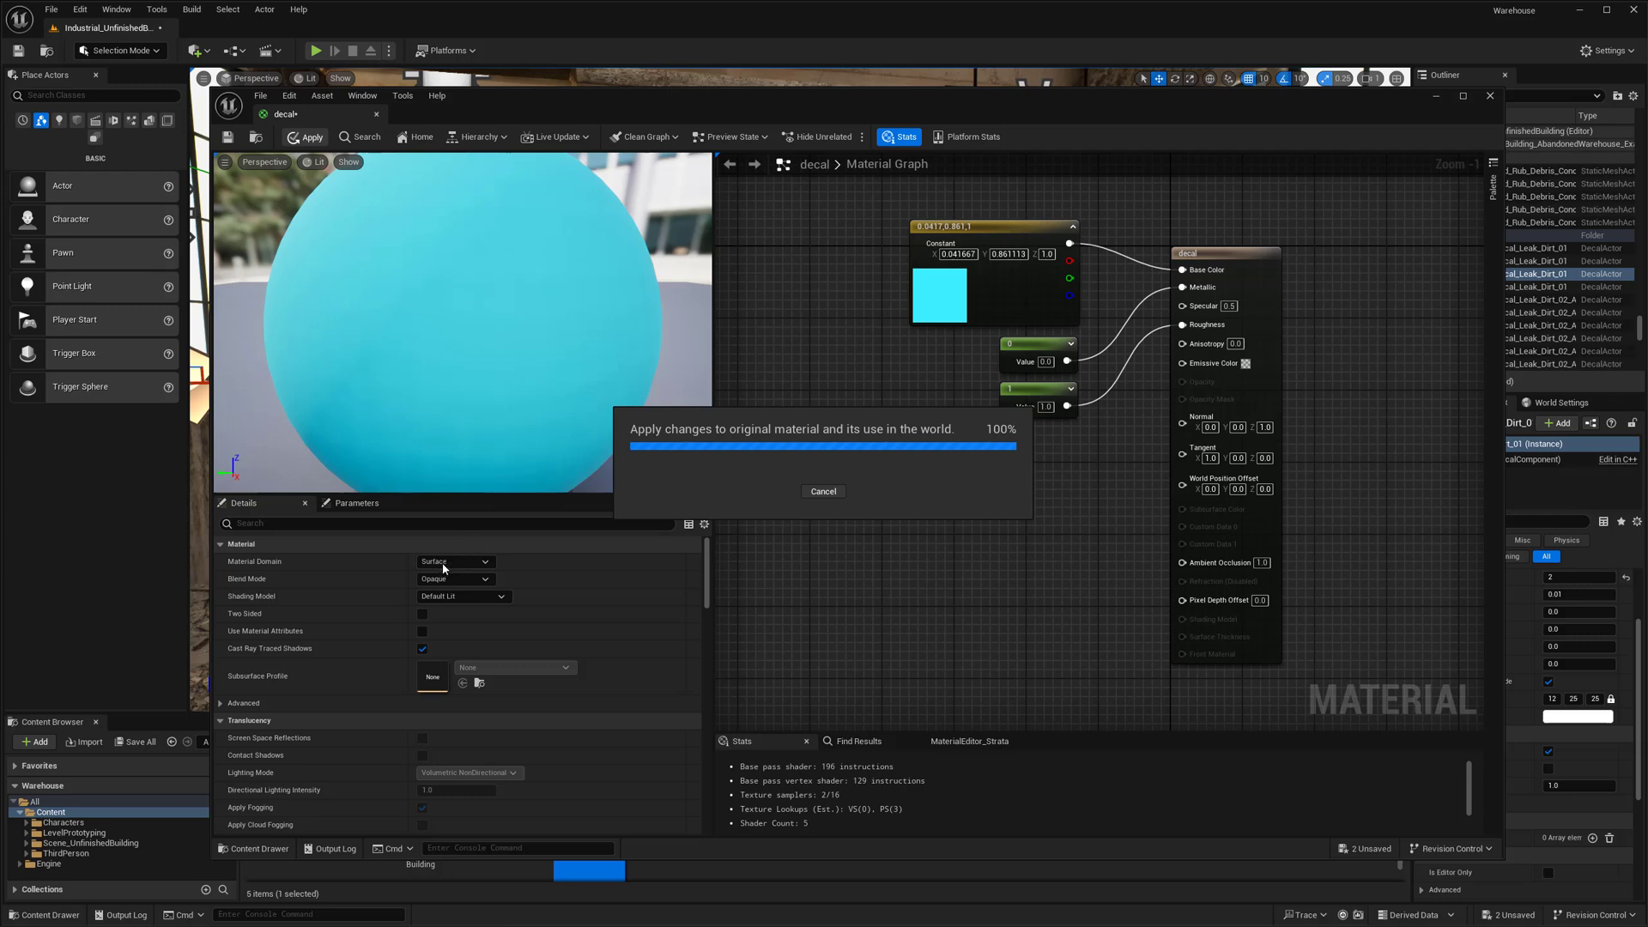
# Set the decal material's Material Domain to Deferred Decal.
pyautogui.click(473, 562)
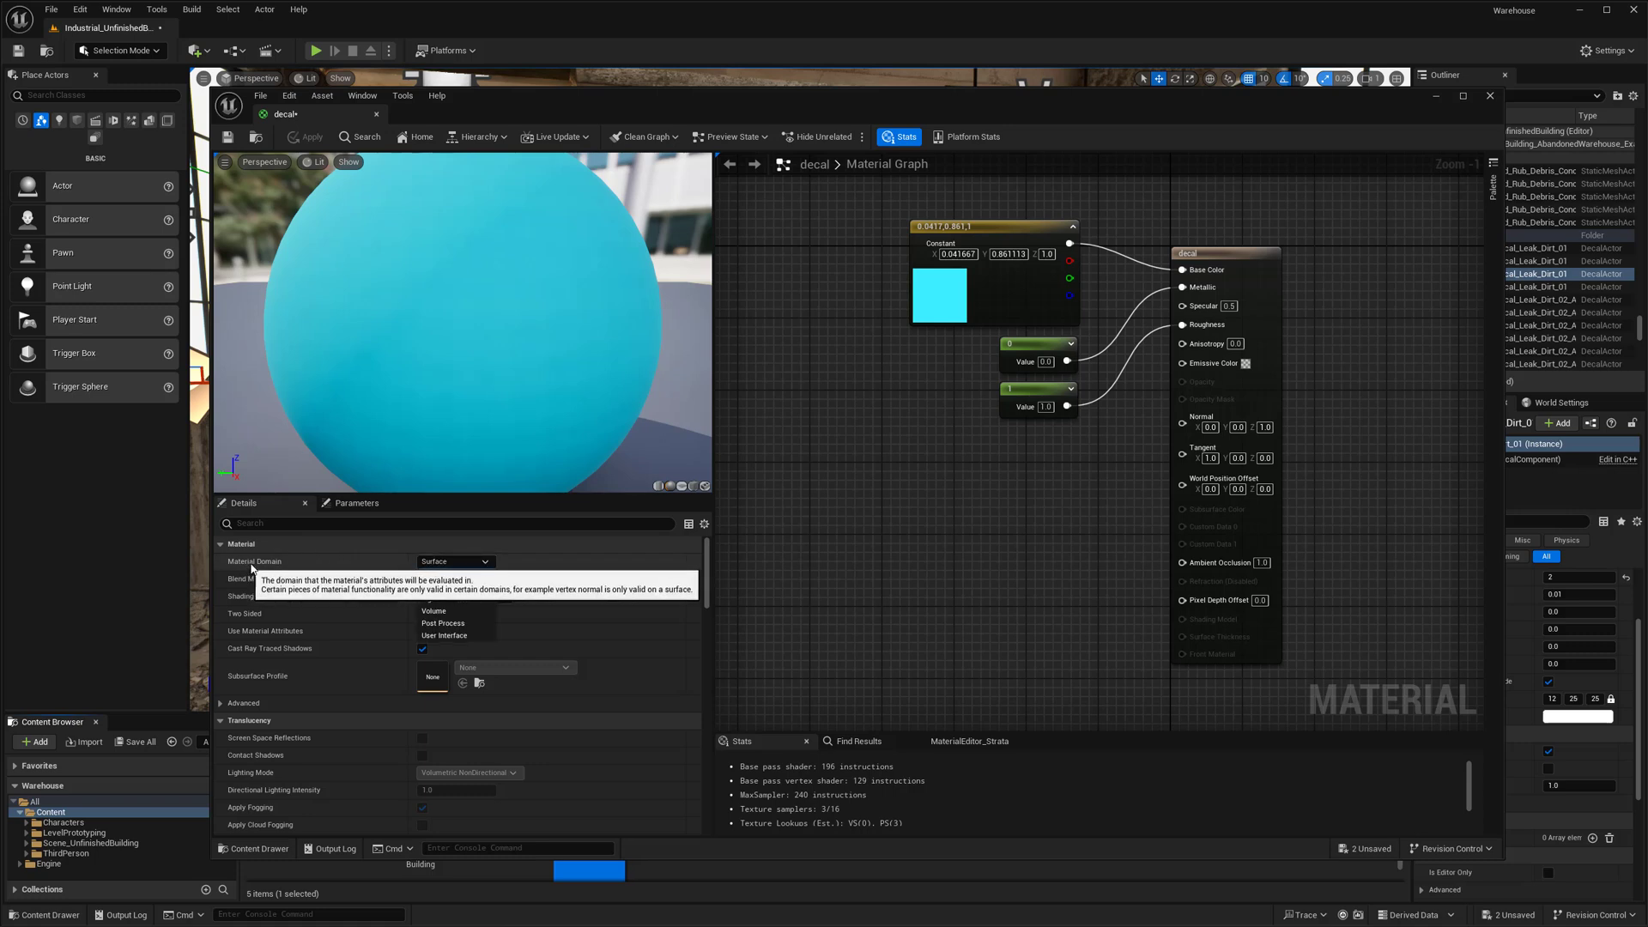
pyautogui.click(1067, 508)
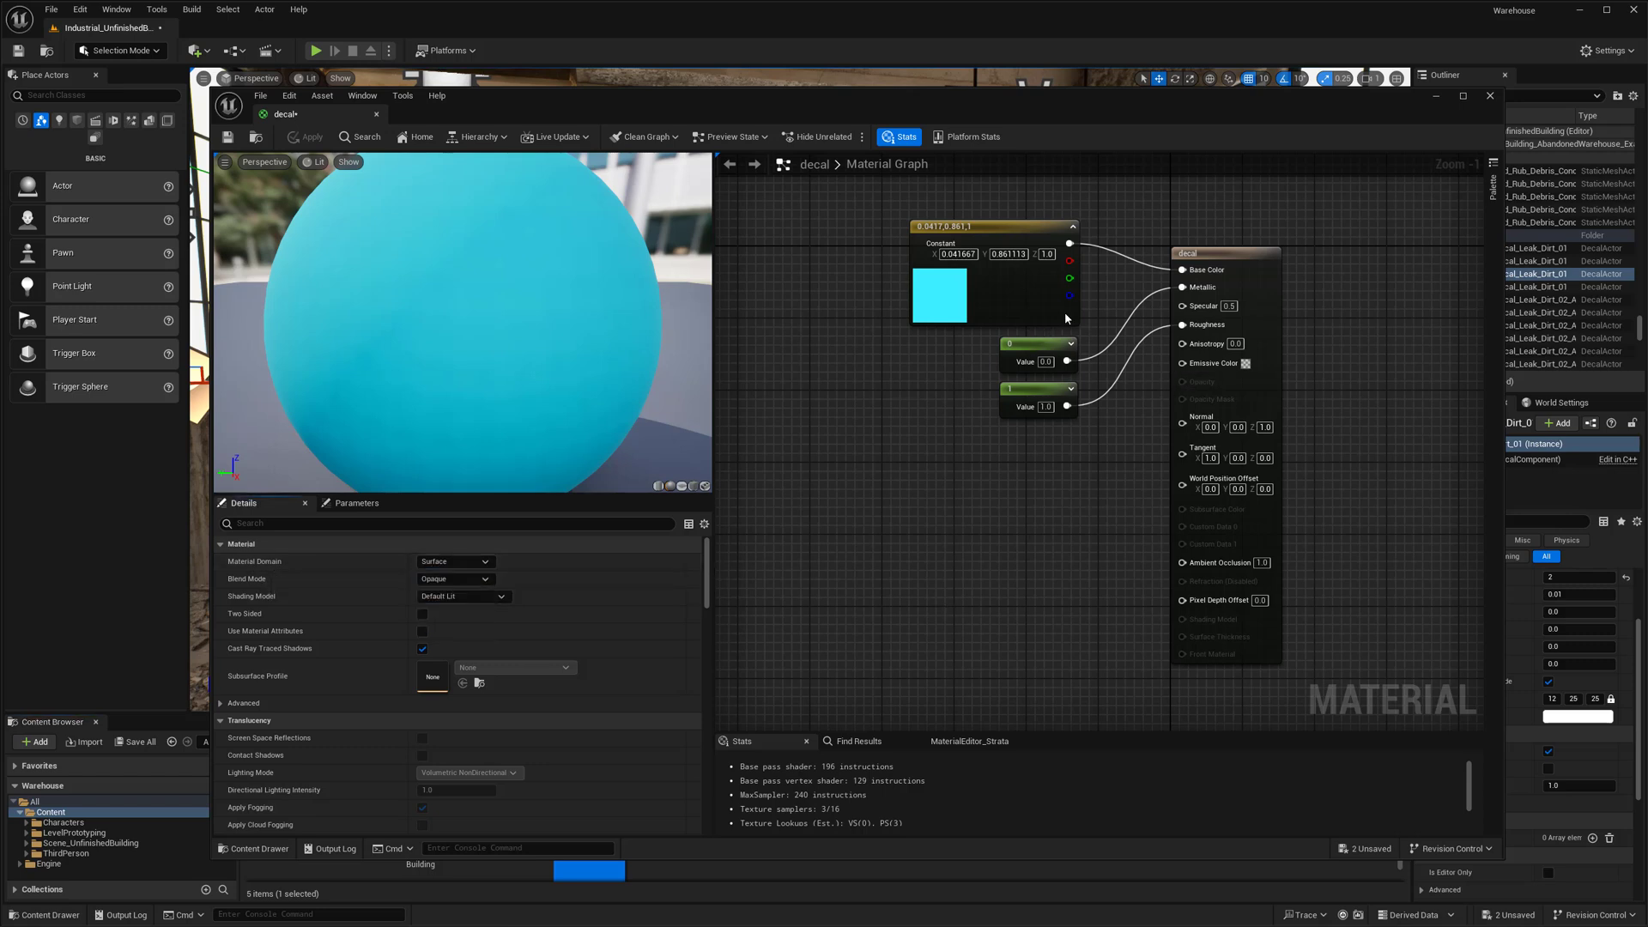
pyautogui.click(1266, 269)
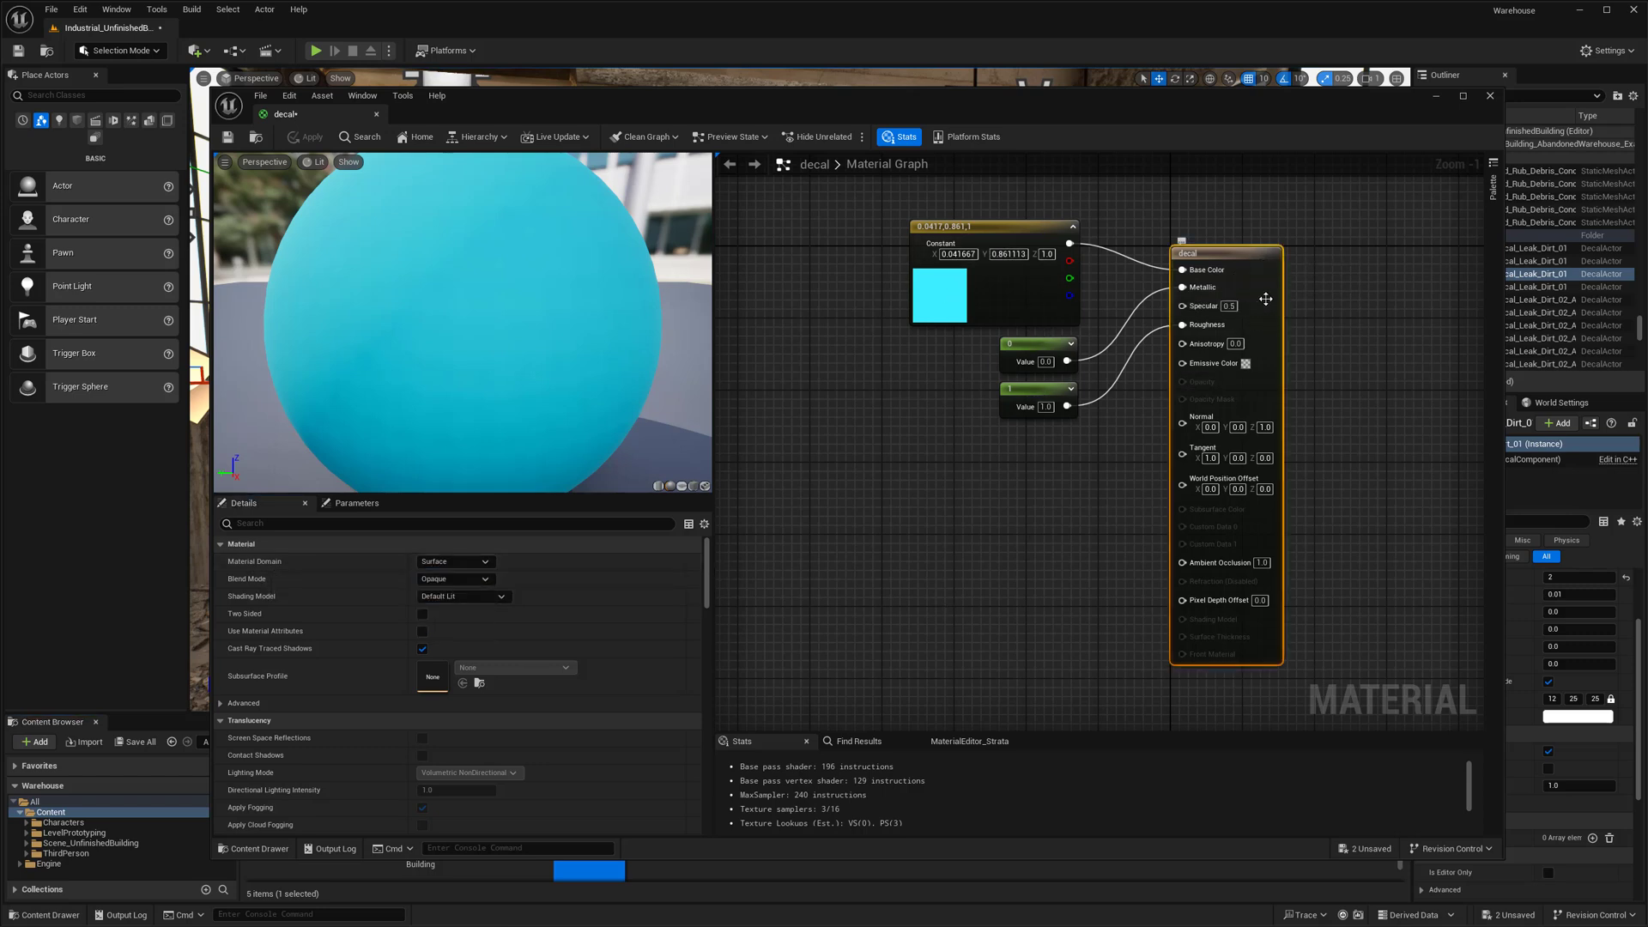
pyautogui.click(453, 564)
pyautogui.click(447, 587)
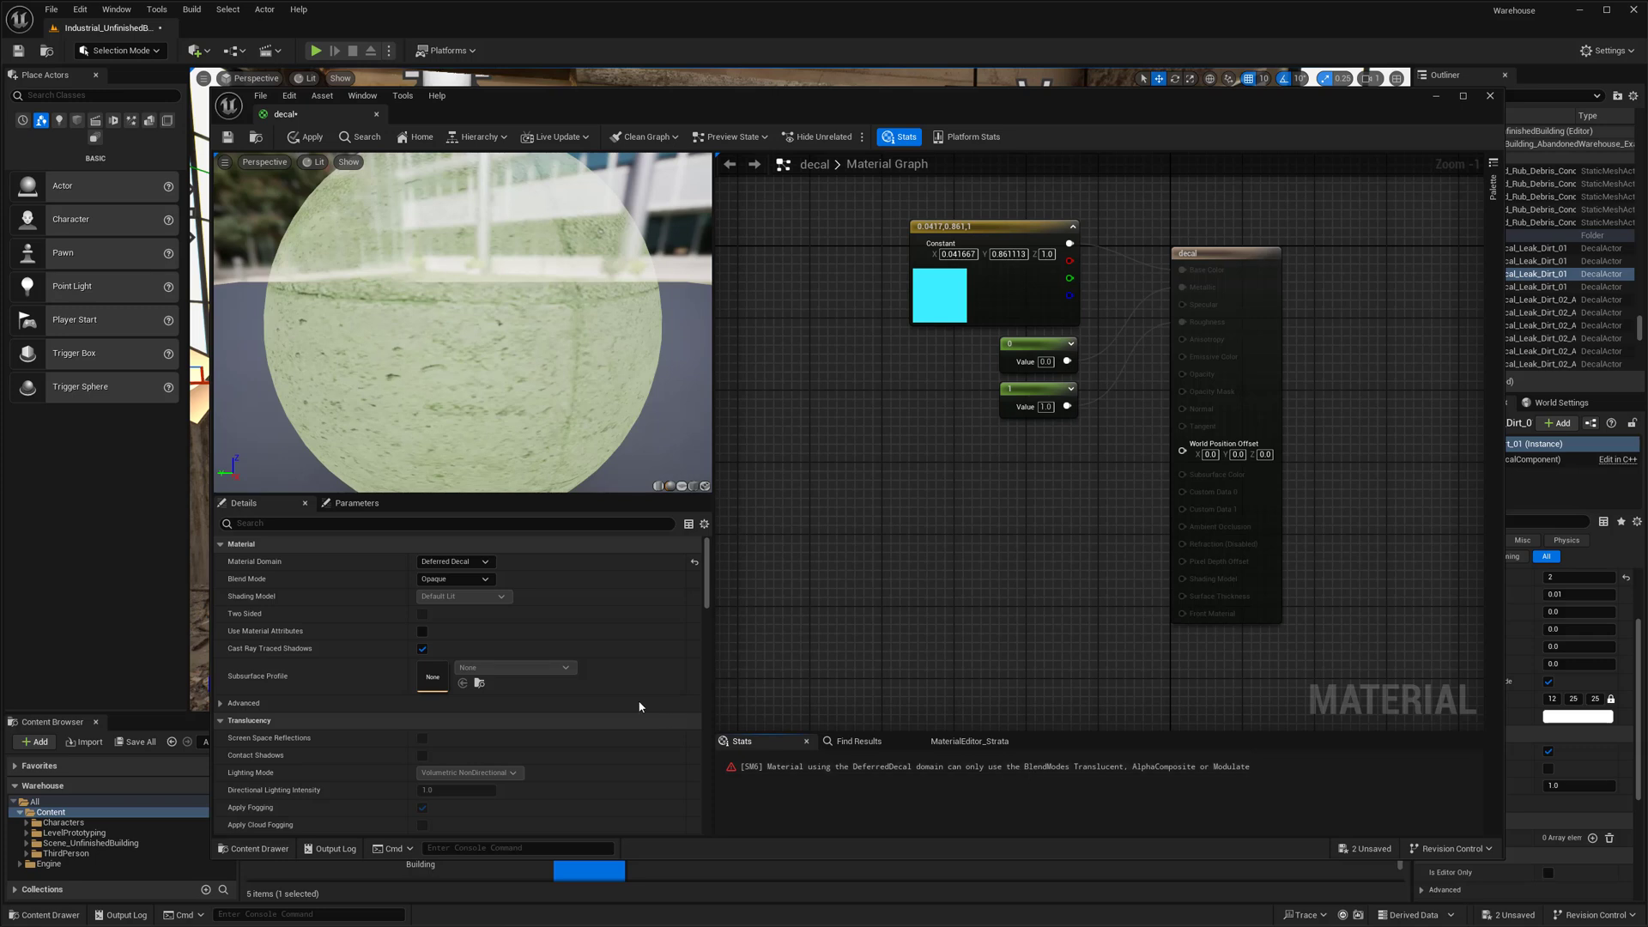
# Set the decal material's Blend Mode to Translucent and apply the changes.
pyautogui.click(479, 579)
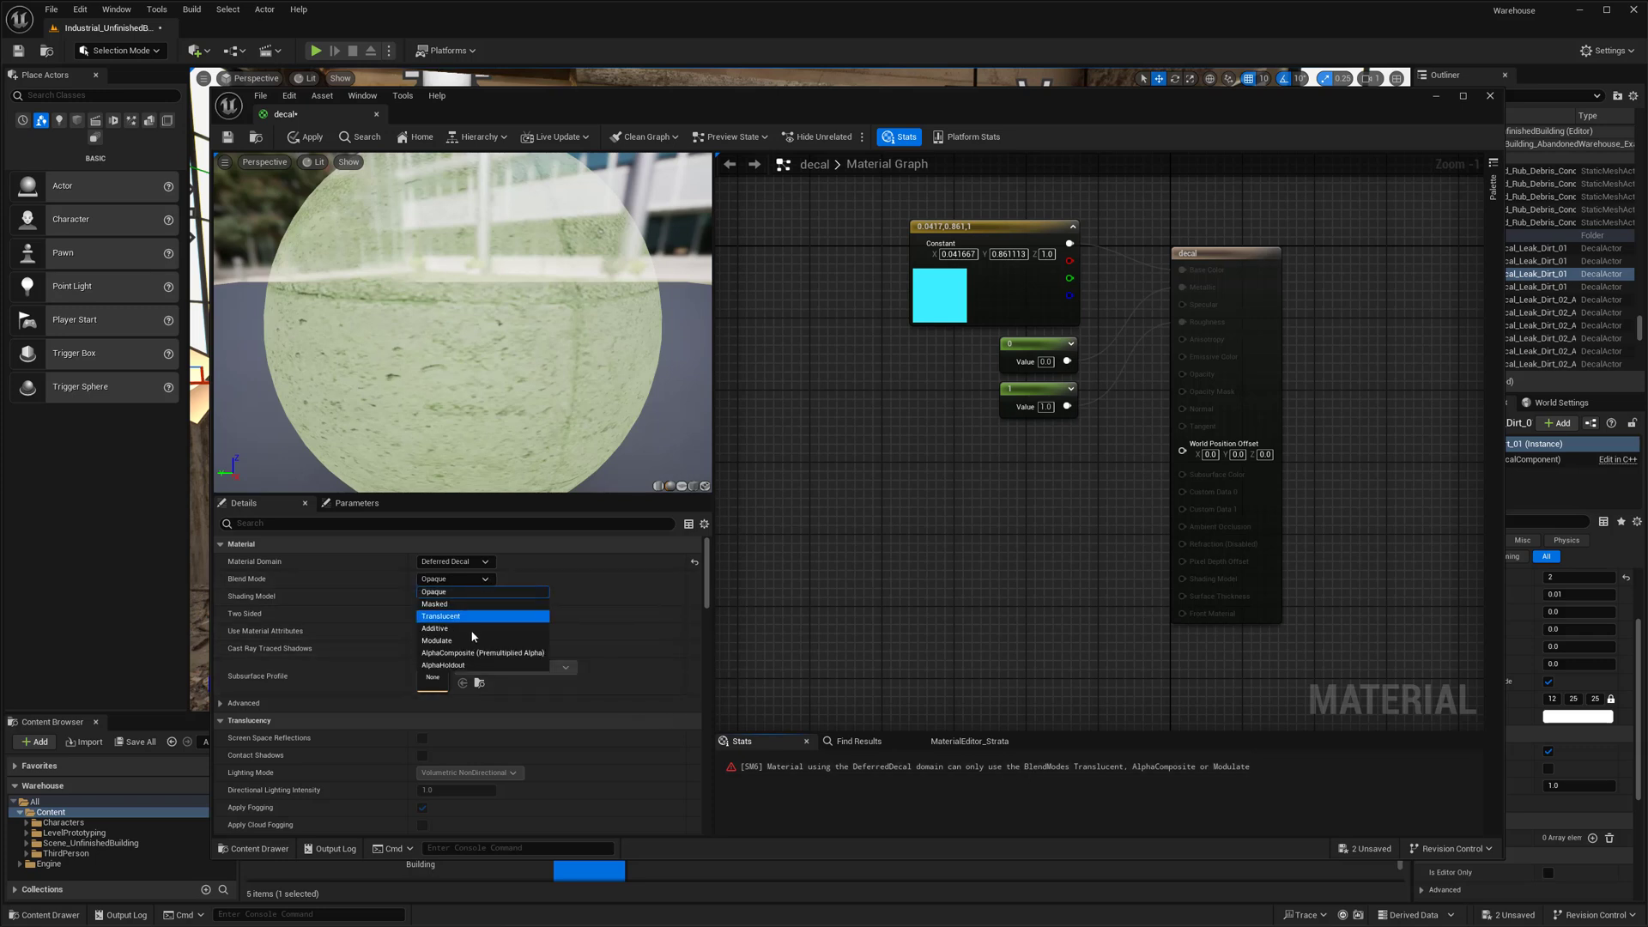
pyautogui.click(455, 617)
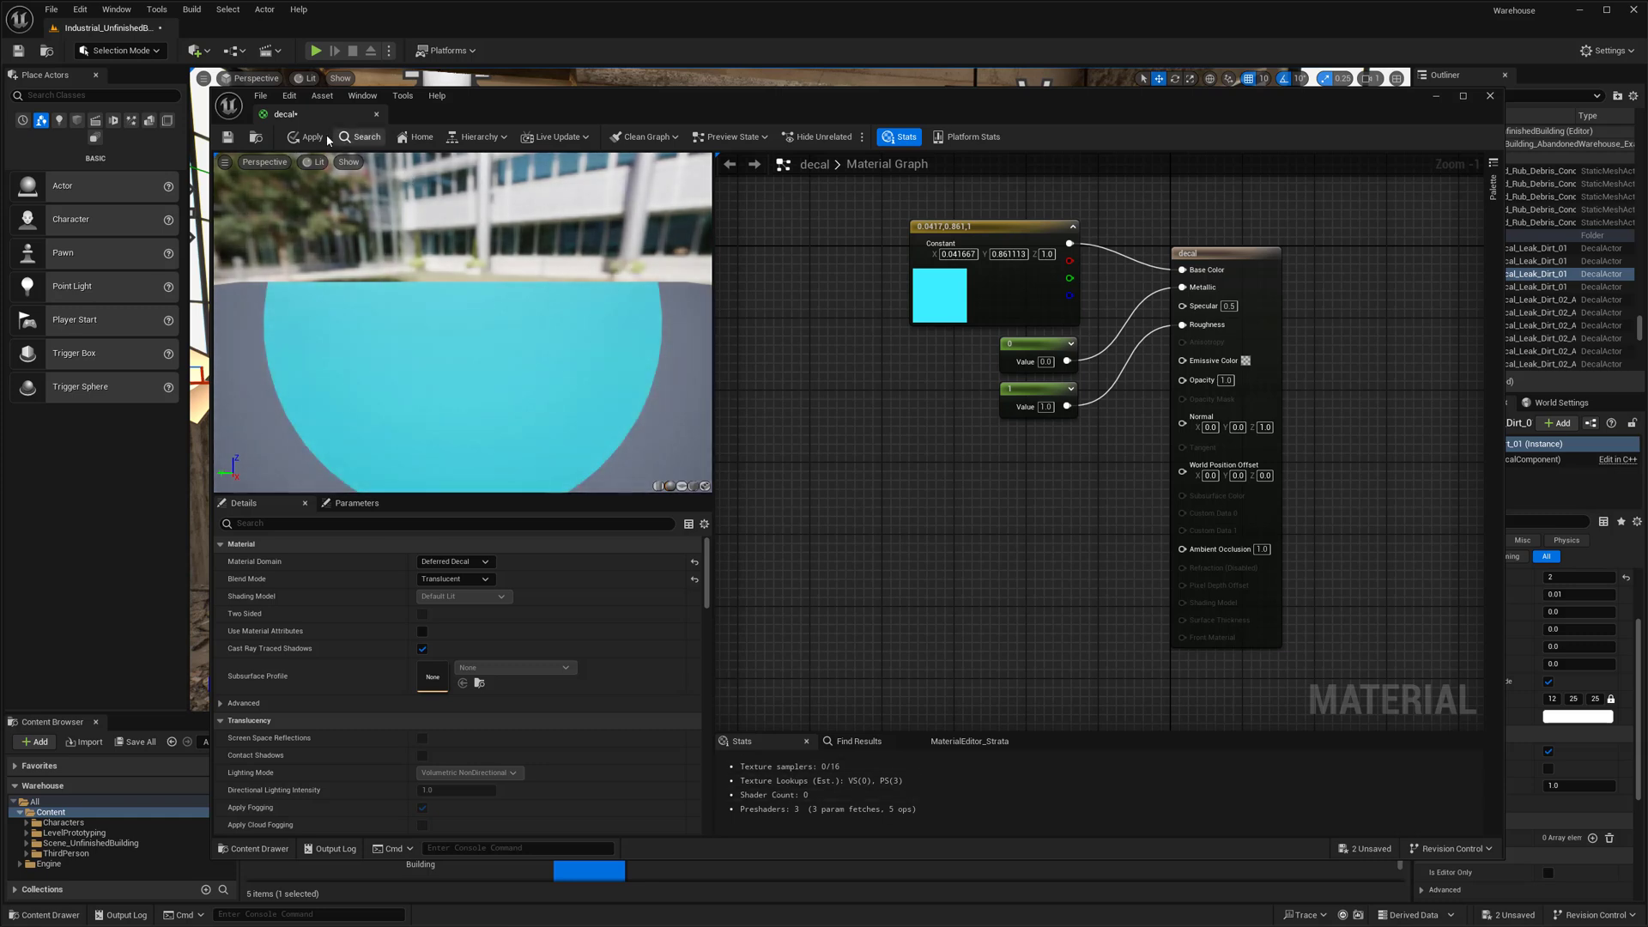
pyautogui.click(307, 137)
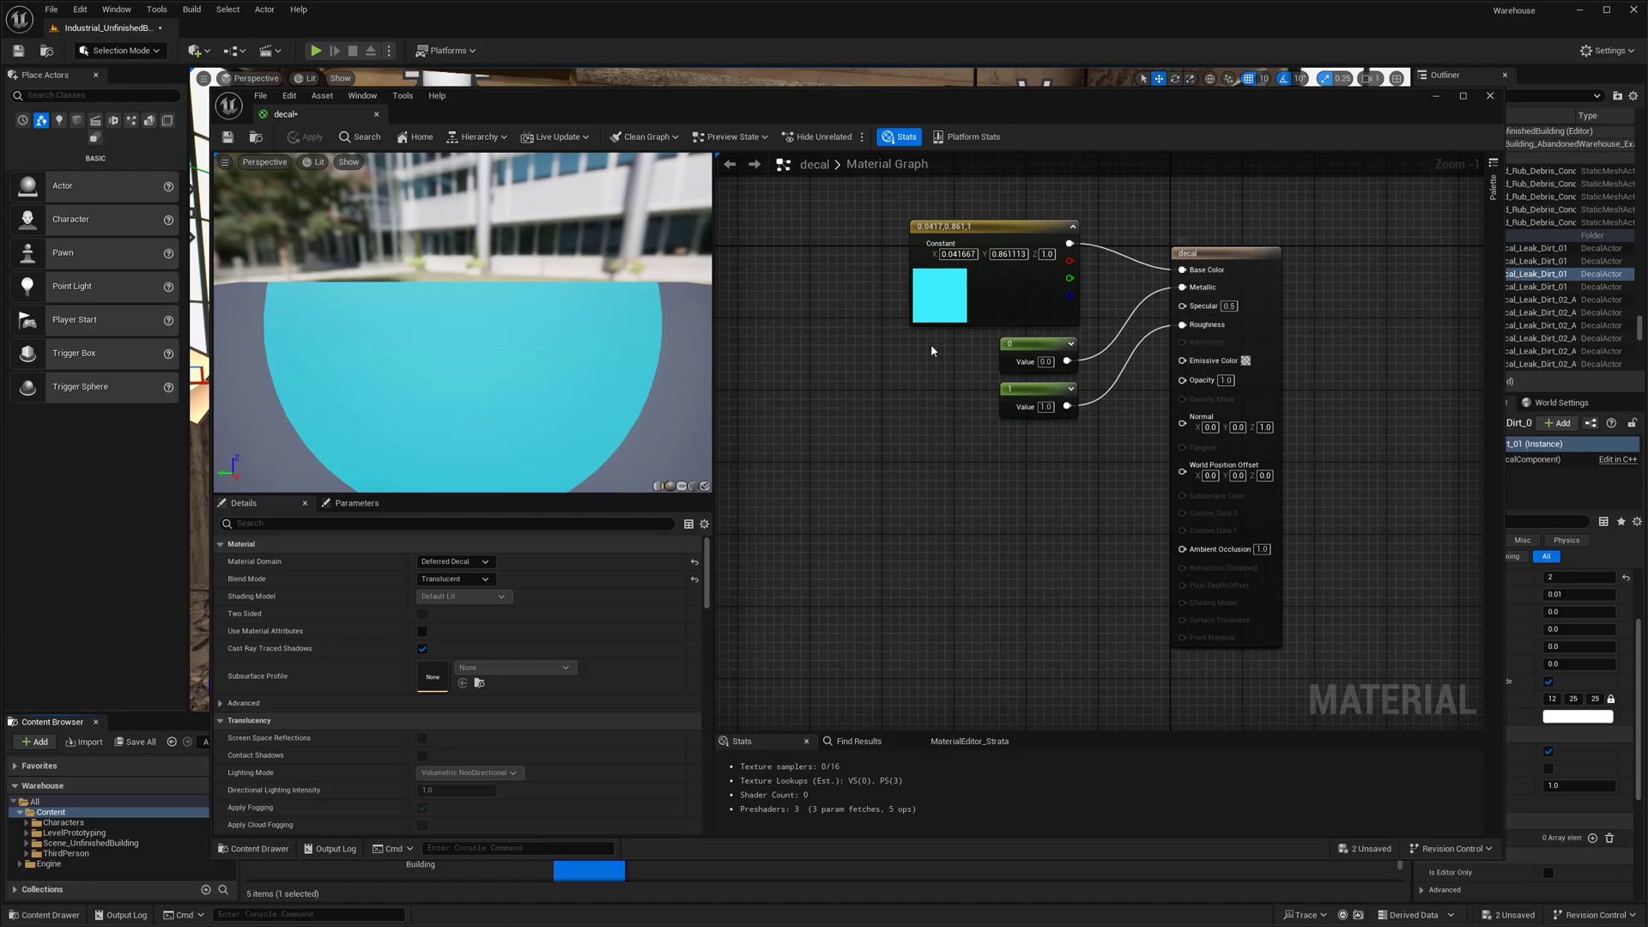
# Close the material editor and place the decal material on the warehouse floor.
pyautogui.click(378, 115)
pyautogui.press('g')
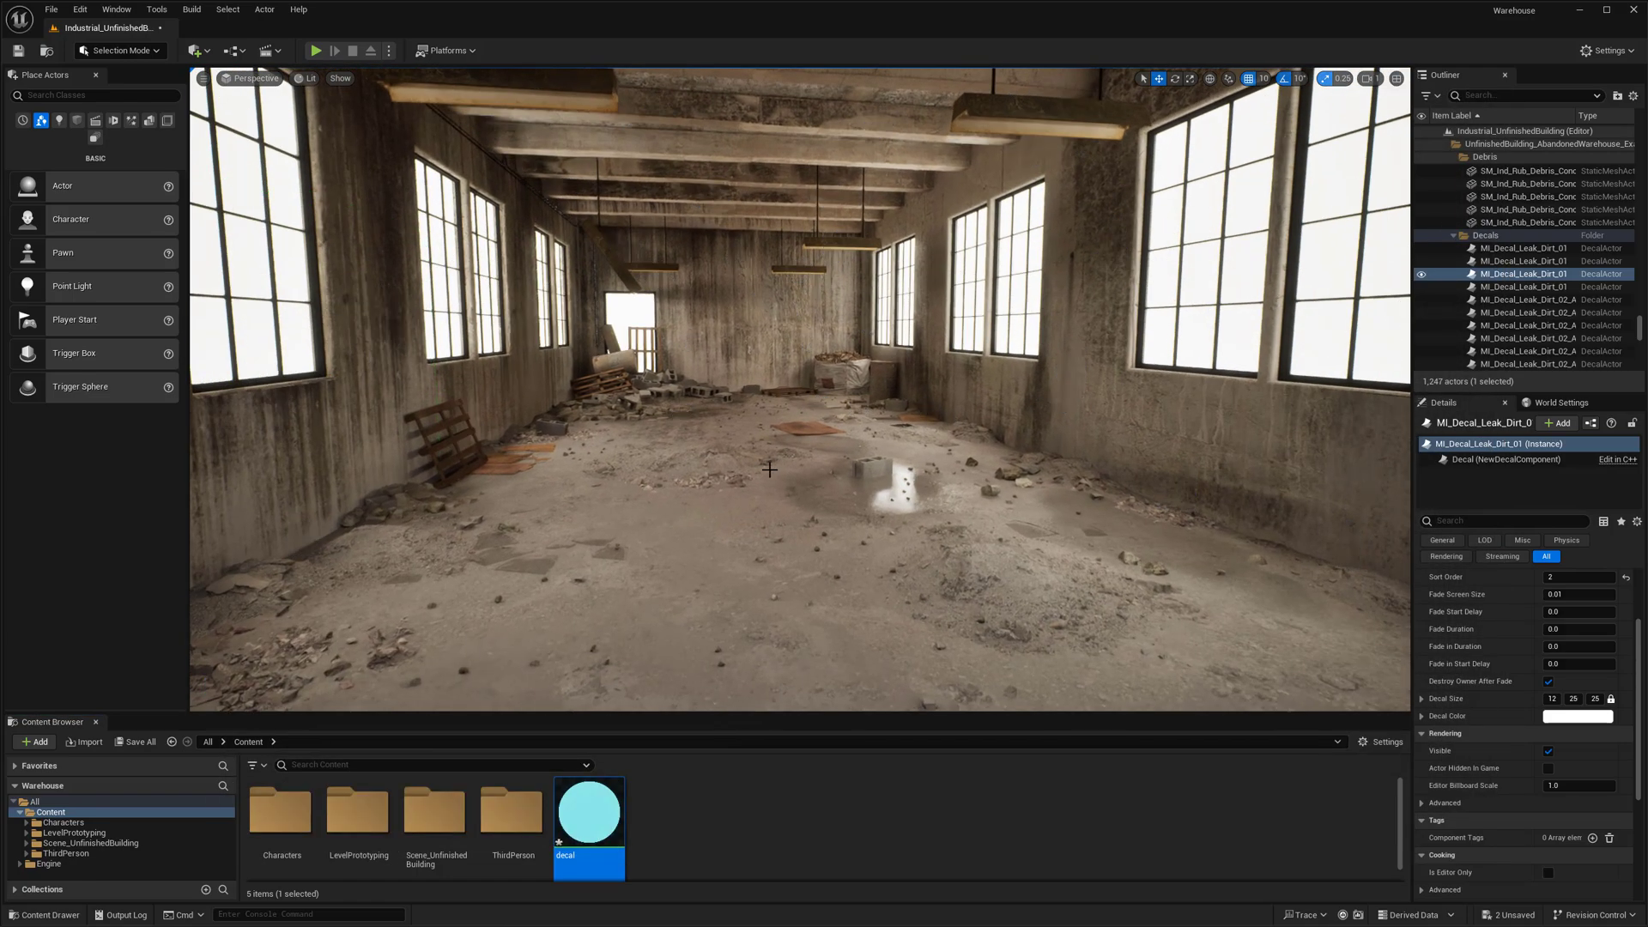
pyautogui.press('g')
pyautogui.moveTo(767, 476); pyautogui.dragTo(729, 454, button='right')
pyautogui.press('g')
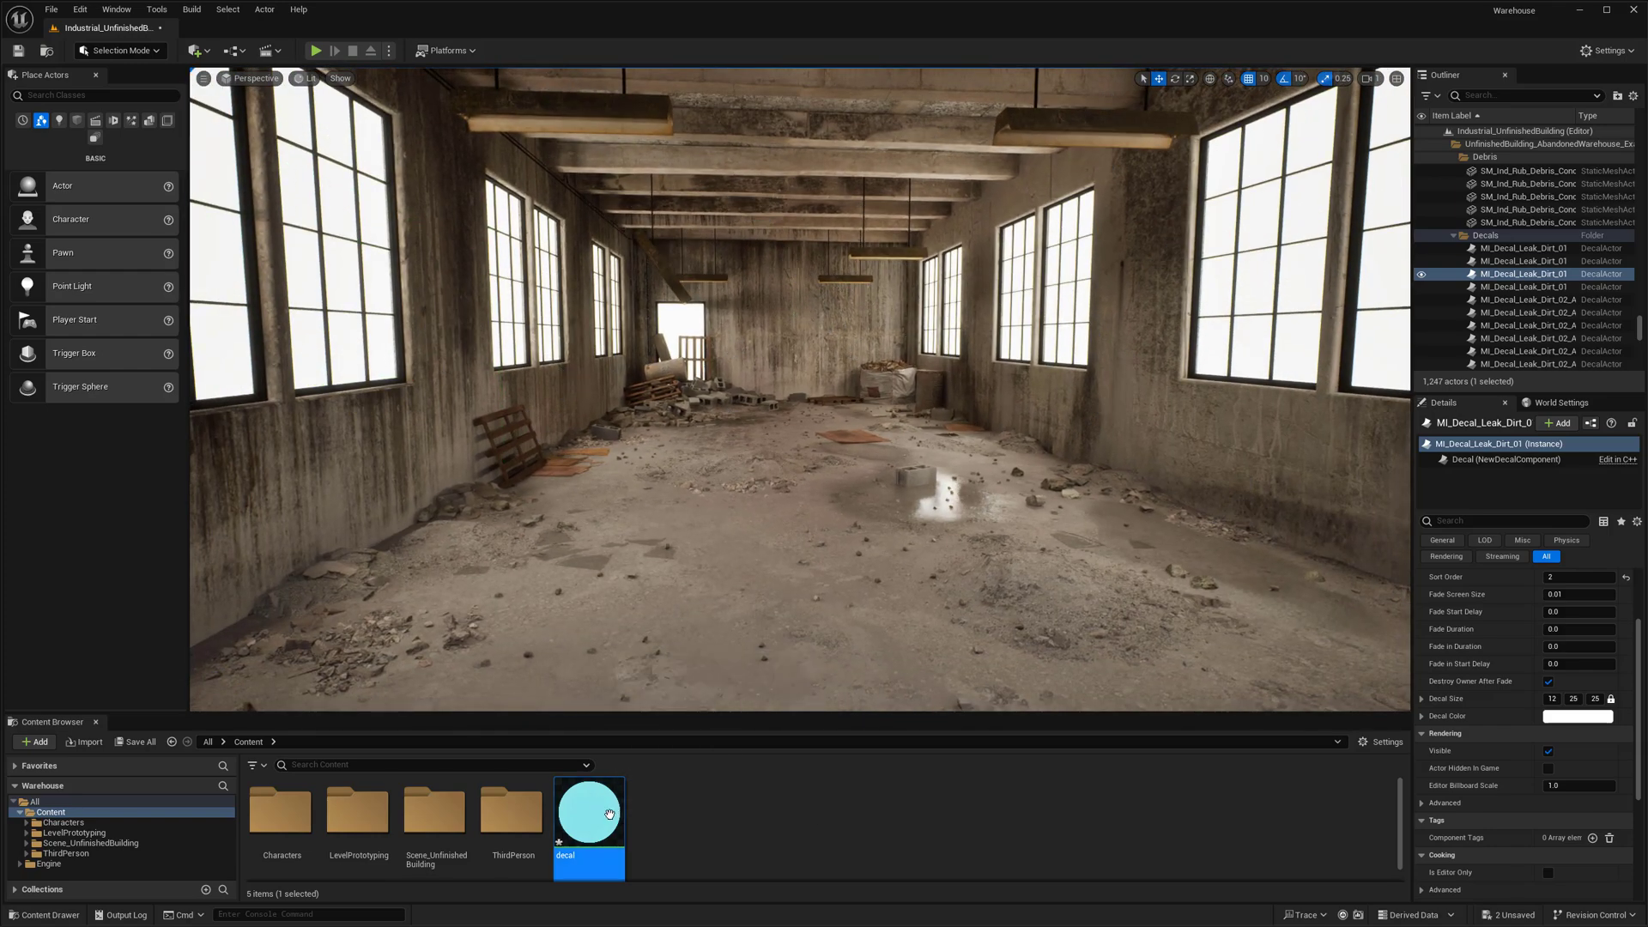
pyautogui.click(678, 828)
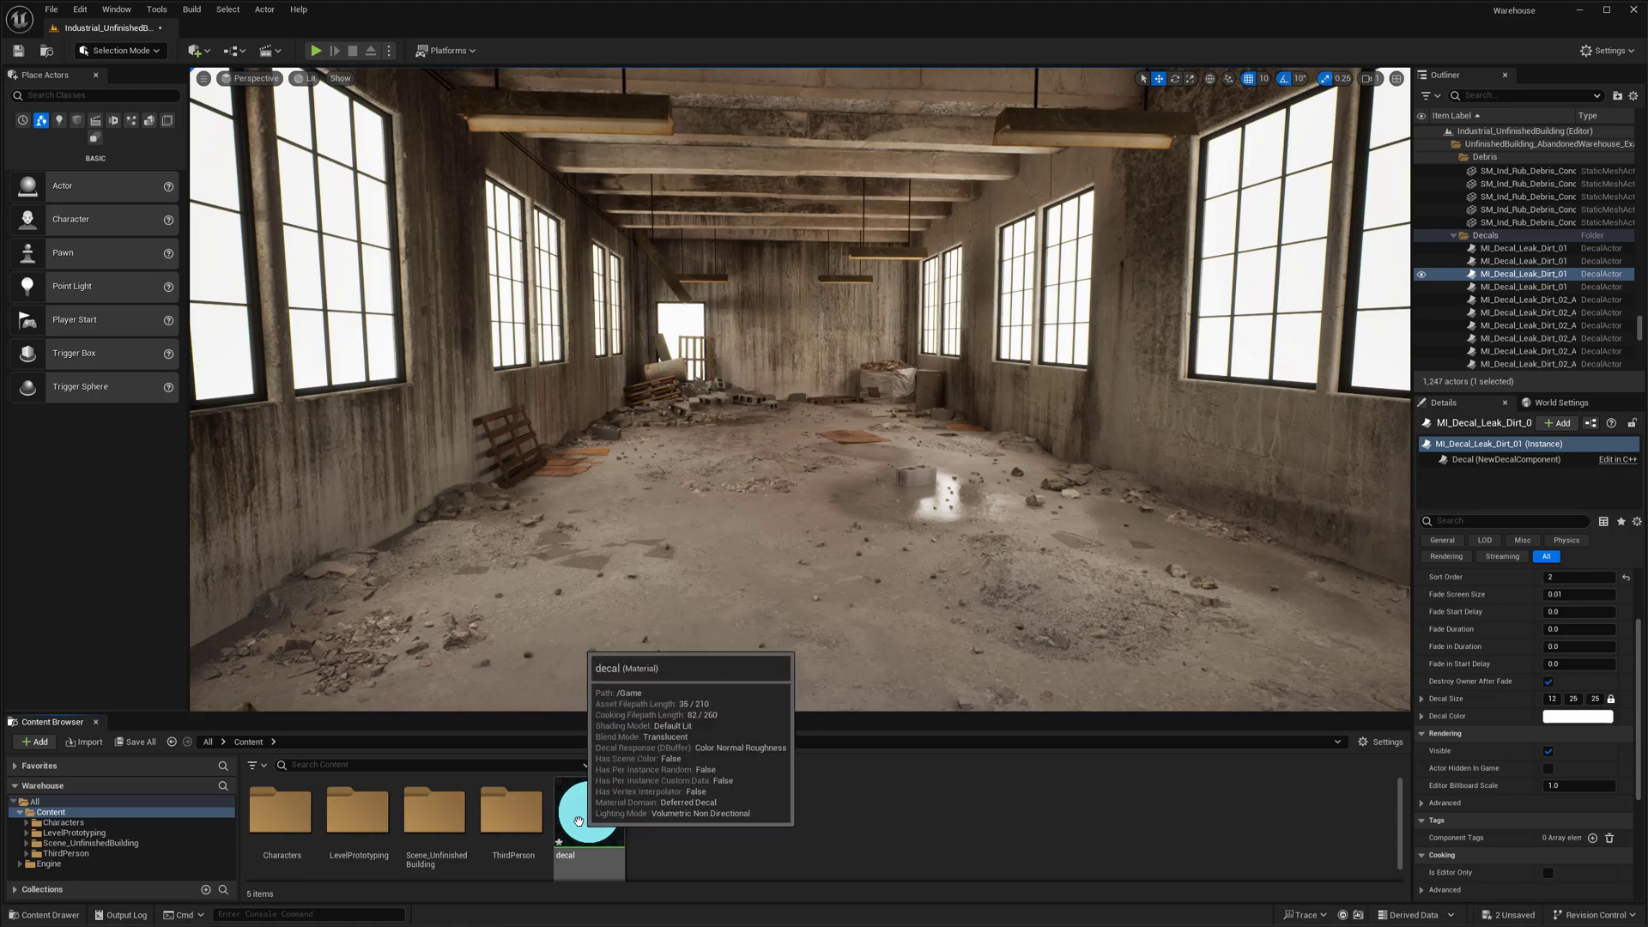
pyautogui.moveTo(597, 816); pyautogui.dragTo(805, 481)
# Slide the decal across the warehouse floor and inspect how it projects onto the ground and debris.
pyautogui.moveTo(806, 480); pyautogui.dragTo(721, 532, button='right')
pyautogui.moveTo(913, 426); pyautogui.dragTo(913, 426, button='right')
pyautogui.moveTo(869, 419); pyautogui.dragTo(1047, 383)
pyautogui.moveTo(1030, 385); pyautogui.dragTo(1030, 385, button='right')
pyautogui.moveTo(861, 509); pyautogui.dragTo(879, 498, button='right')
pyautogui.moveTo(1030, 385); pyautogui.dragTo(1031, 385, button='right')
pyautogui.moveTo(1167, 510); pyautogui.dragTo(1166, 510, button='right')
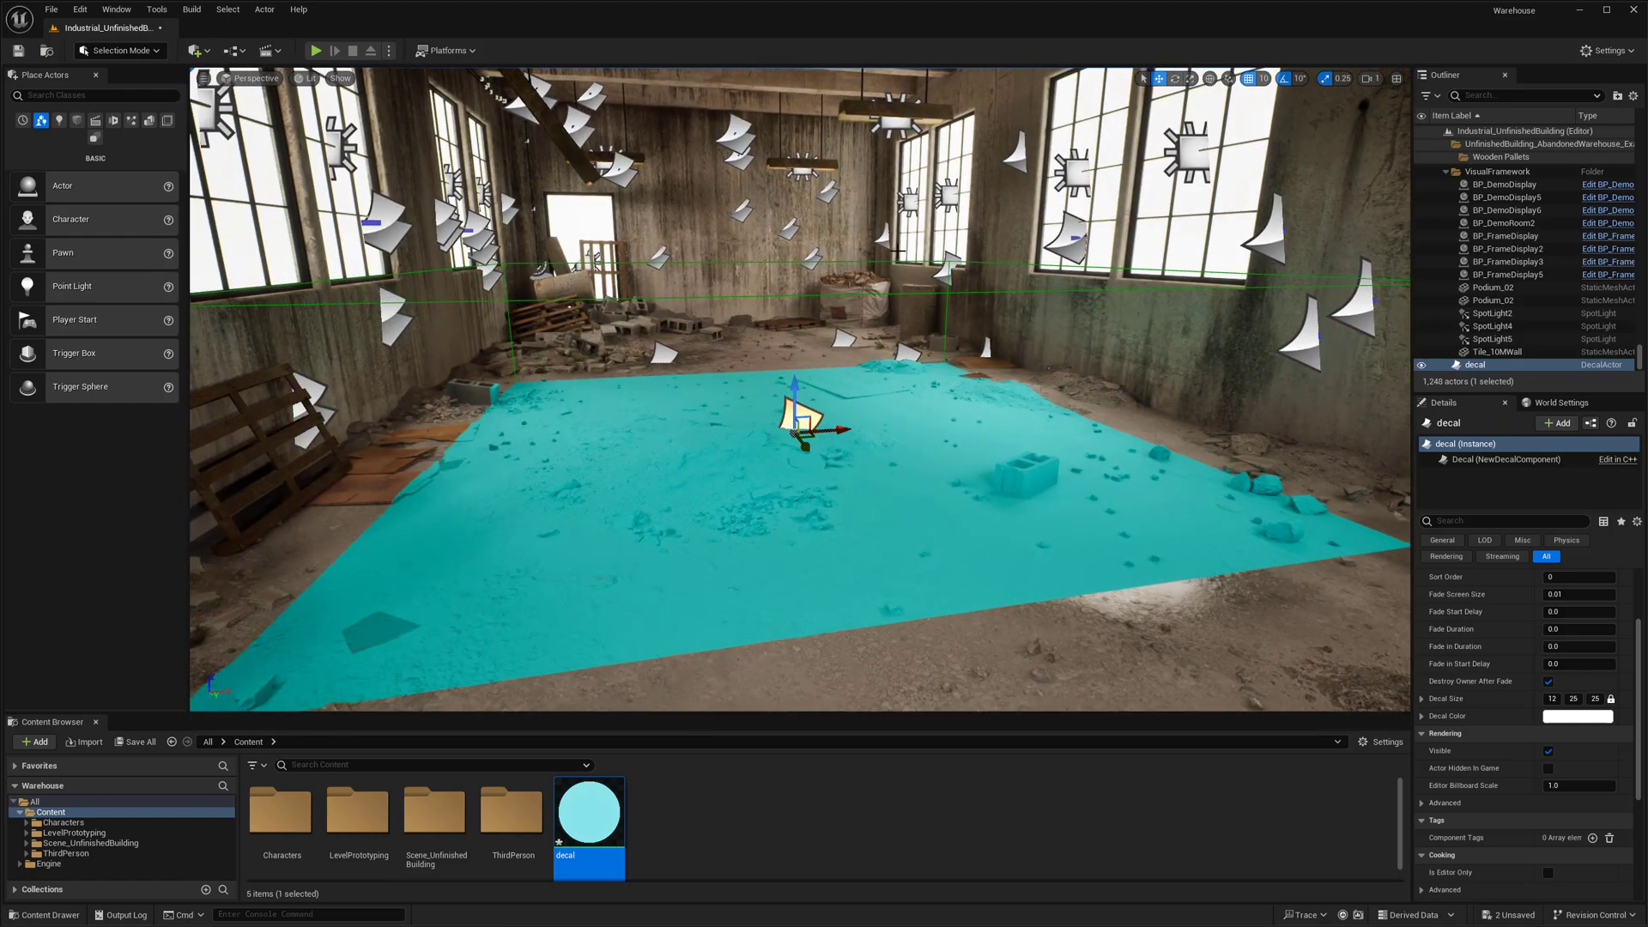
pyautogui.moveTo(924, 396); pyautogui.dragTo(924, 396, button='right')
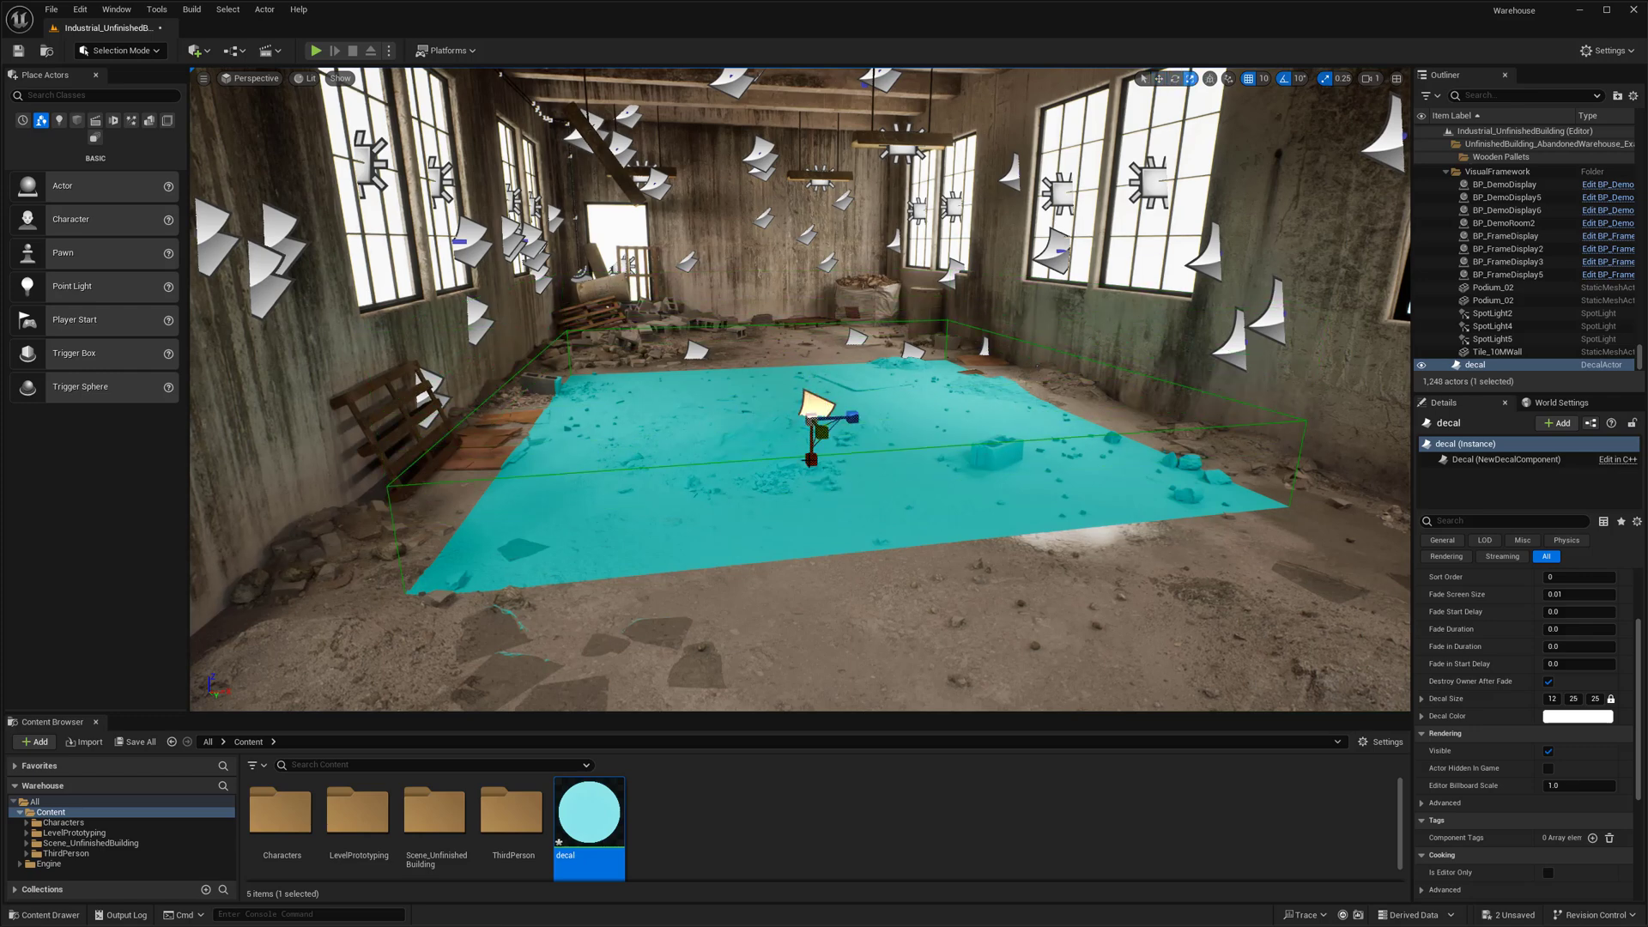
# Try lowering the decal beneath the floor to leave the taller debris uncovered, and undo the move.
pyautogui.moveTo(811, 431); pyautogui.dragTo(811, 438)
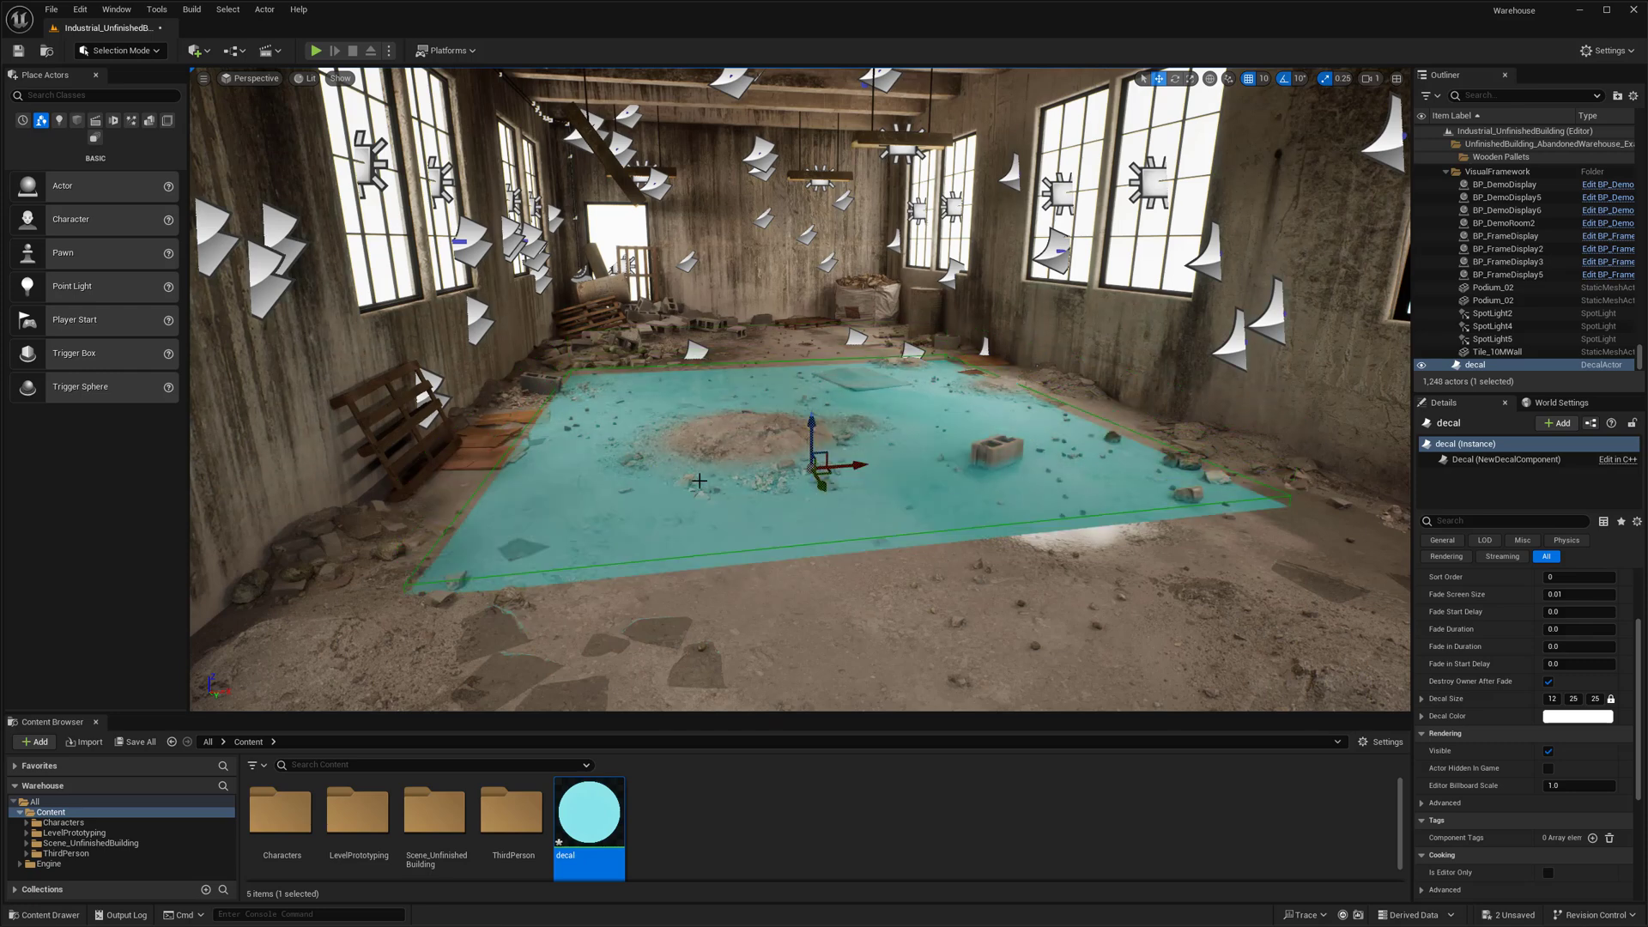
pyautogui.scroll(5, 778, 499)
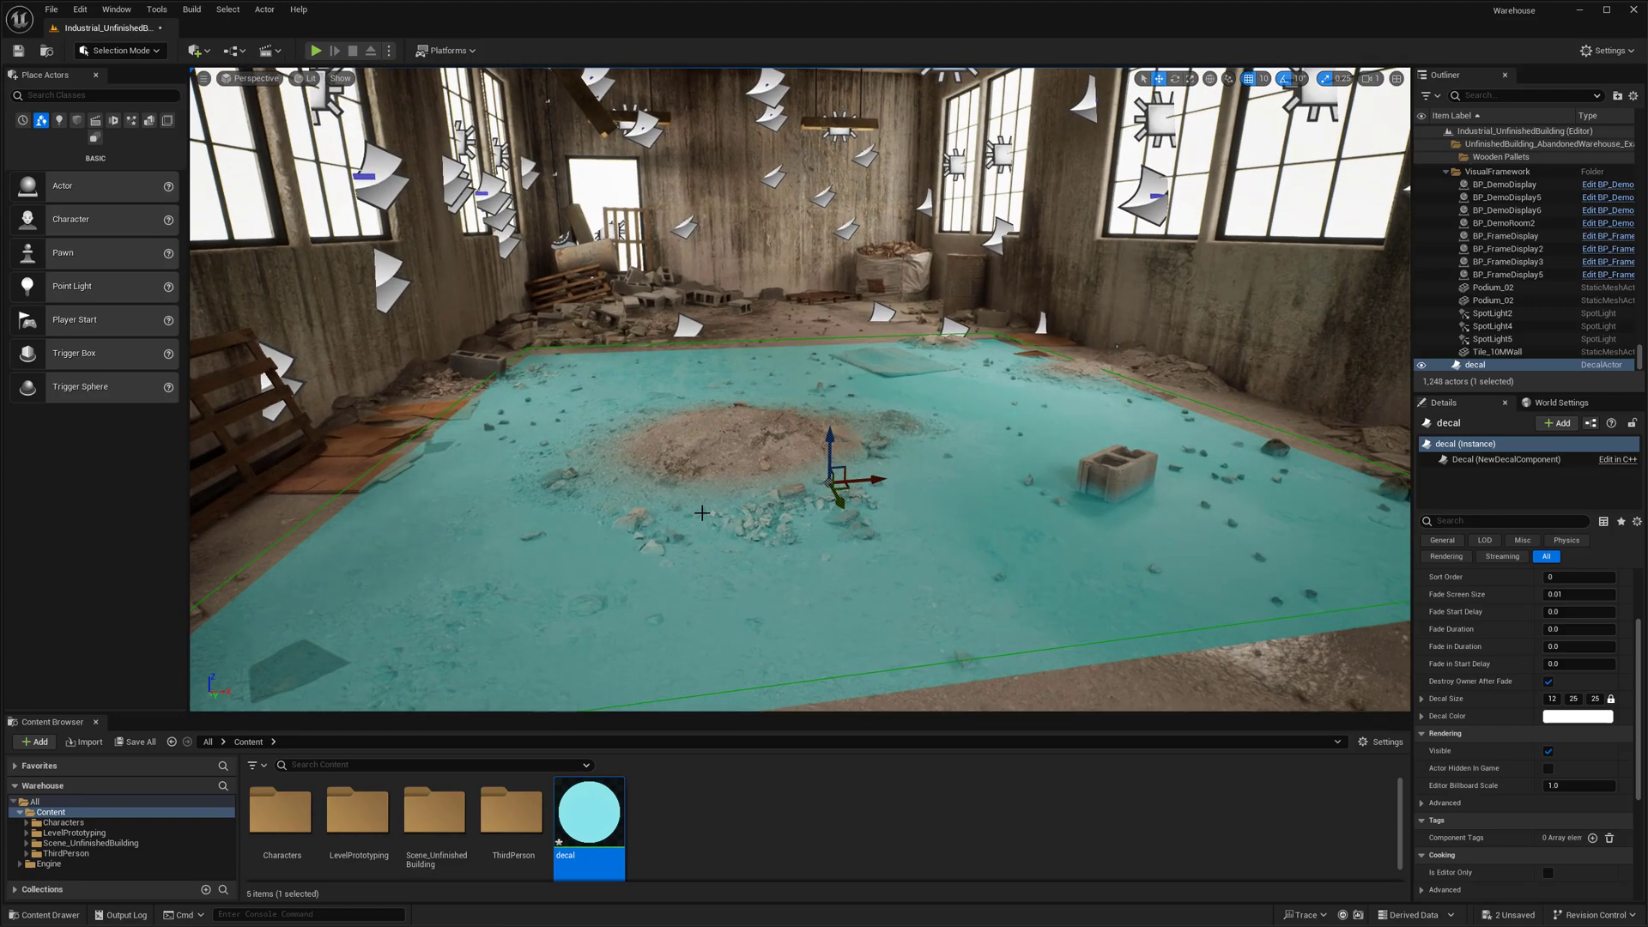
pyautogui.scroll(6, 738, 448)
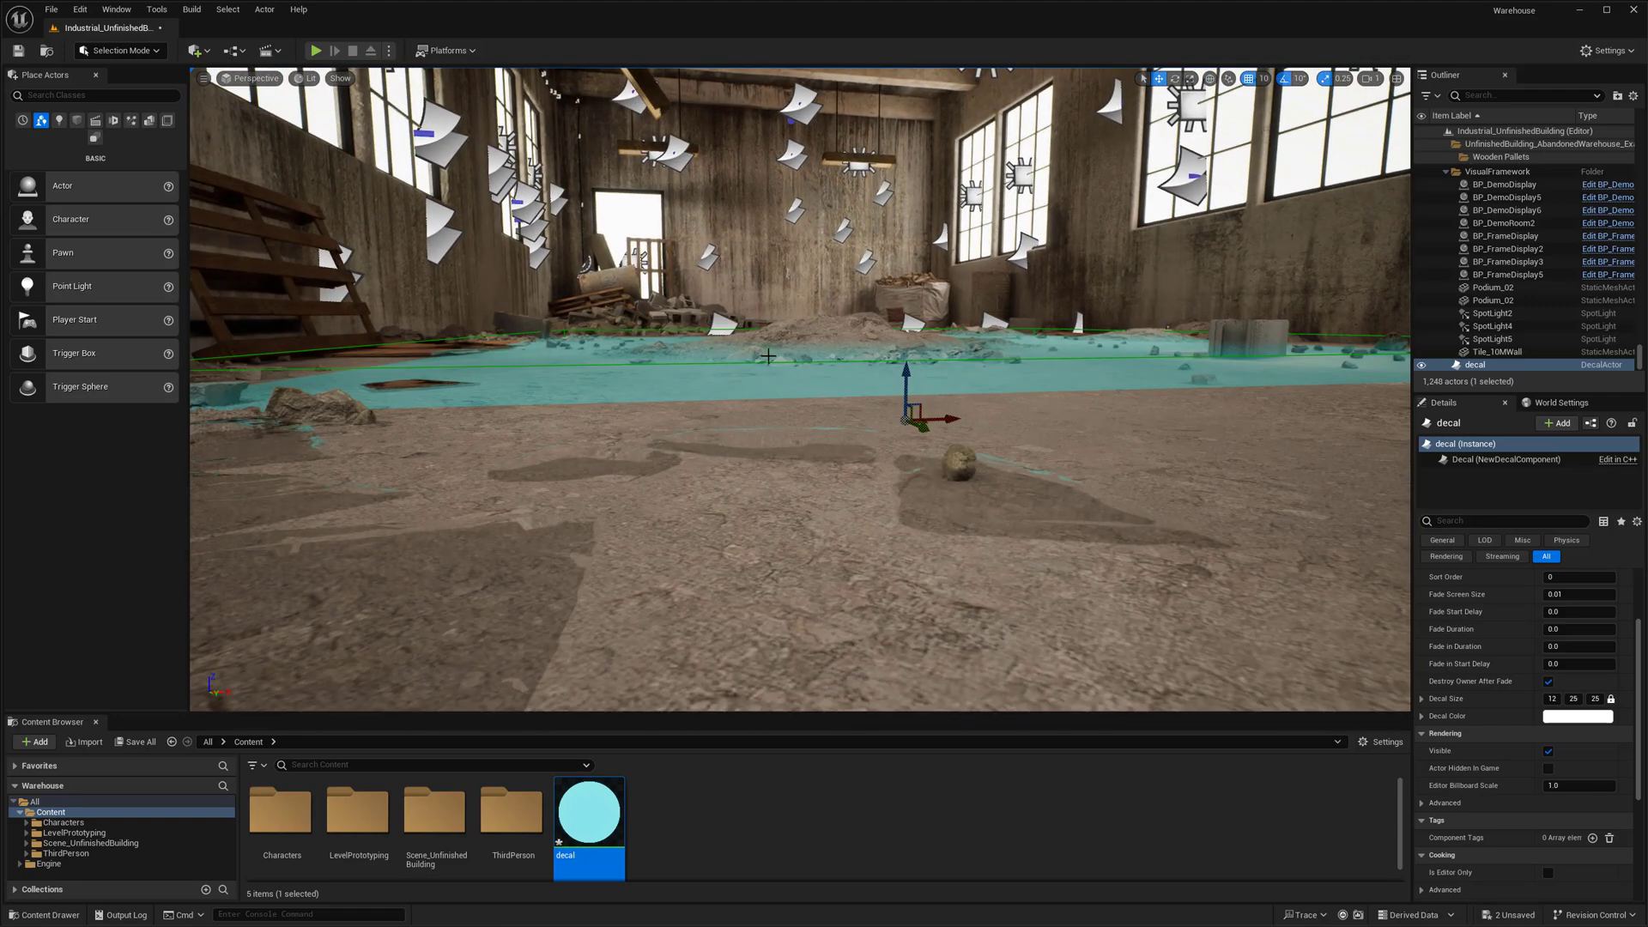
pyautogui.moveTo(777, 375); pyautogui.dragTo(777, 446, button='right')
pyautogui.hotkey('ctrl', 'z')
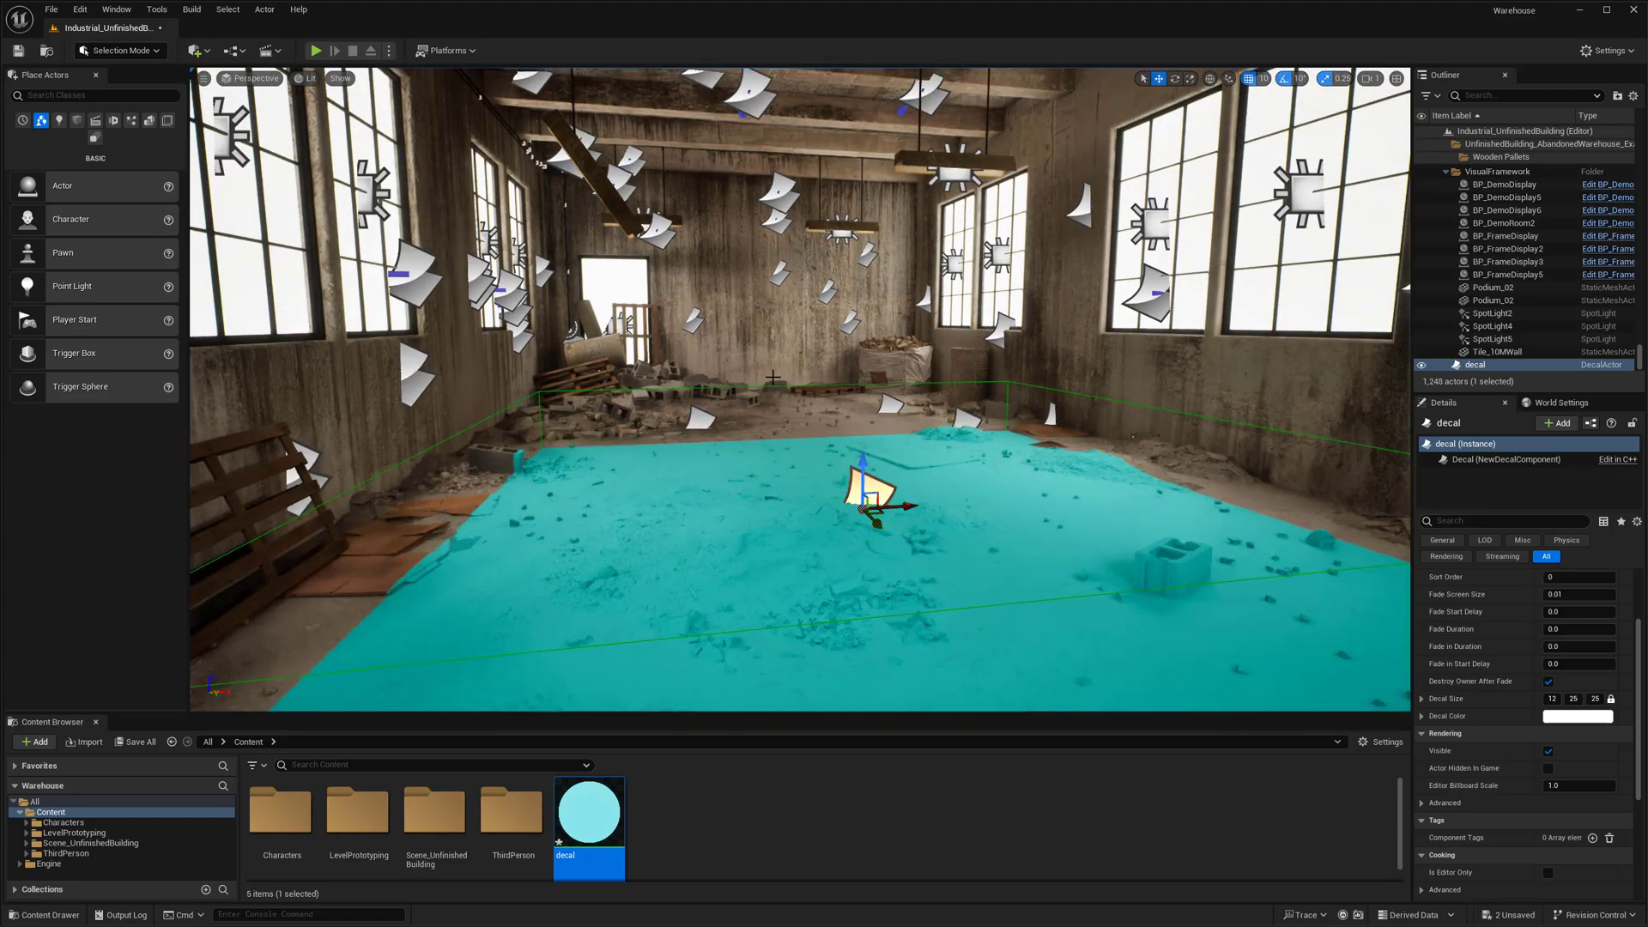
# Examine how the restored decal covers the floor, the rubble and the cinder block.
pyautogui.moveTo(774, 377); pyautogui.dragTo(773, 480, button='right')
pyautogui.scroll(-5, 951, 436)
pyautogui.keyDown('alt'); pyautogui.moveTo(952, 435); pyautogui.dragTo(1090, 409); pyautogui.keyUp('alt')
pyautogui.moveTo(852, 430); pyautogui.dragTo(843, 445, button='right')
pyautogui.press('g')
pyautogui.press('g')
pyautogui.moveTo(987, 511); pyautogui.dragTo(969, 515, button='right')
pyautogui.keyDown('alt'); pyautogui.moveTo(968, 514); pyautogui.dragTo(811, 450); pyautogui.keyUp('alt')
# Filter the cinder block's properties for "decal" and toggle its Receives Decals option off and back on.
pyautogui.click(811, 451)
pyautogui.moveTo(845, 403); pyautogui.dragTo(936, 457, button='right')
pyautogui.keyDown('alt'); pyautogui.moveTo(759, 420); pyautogui.dragTo(846, 418); pyautogui.keyUp('alt')
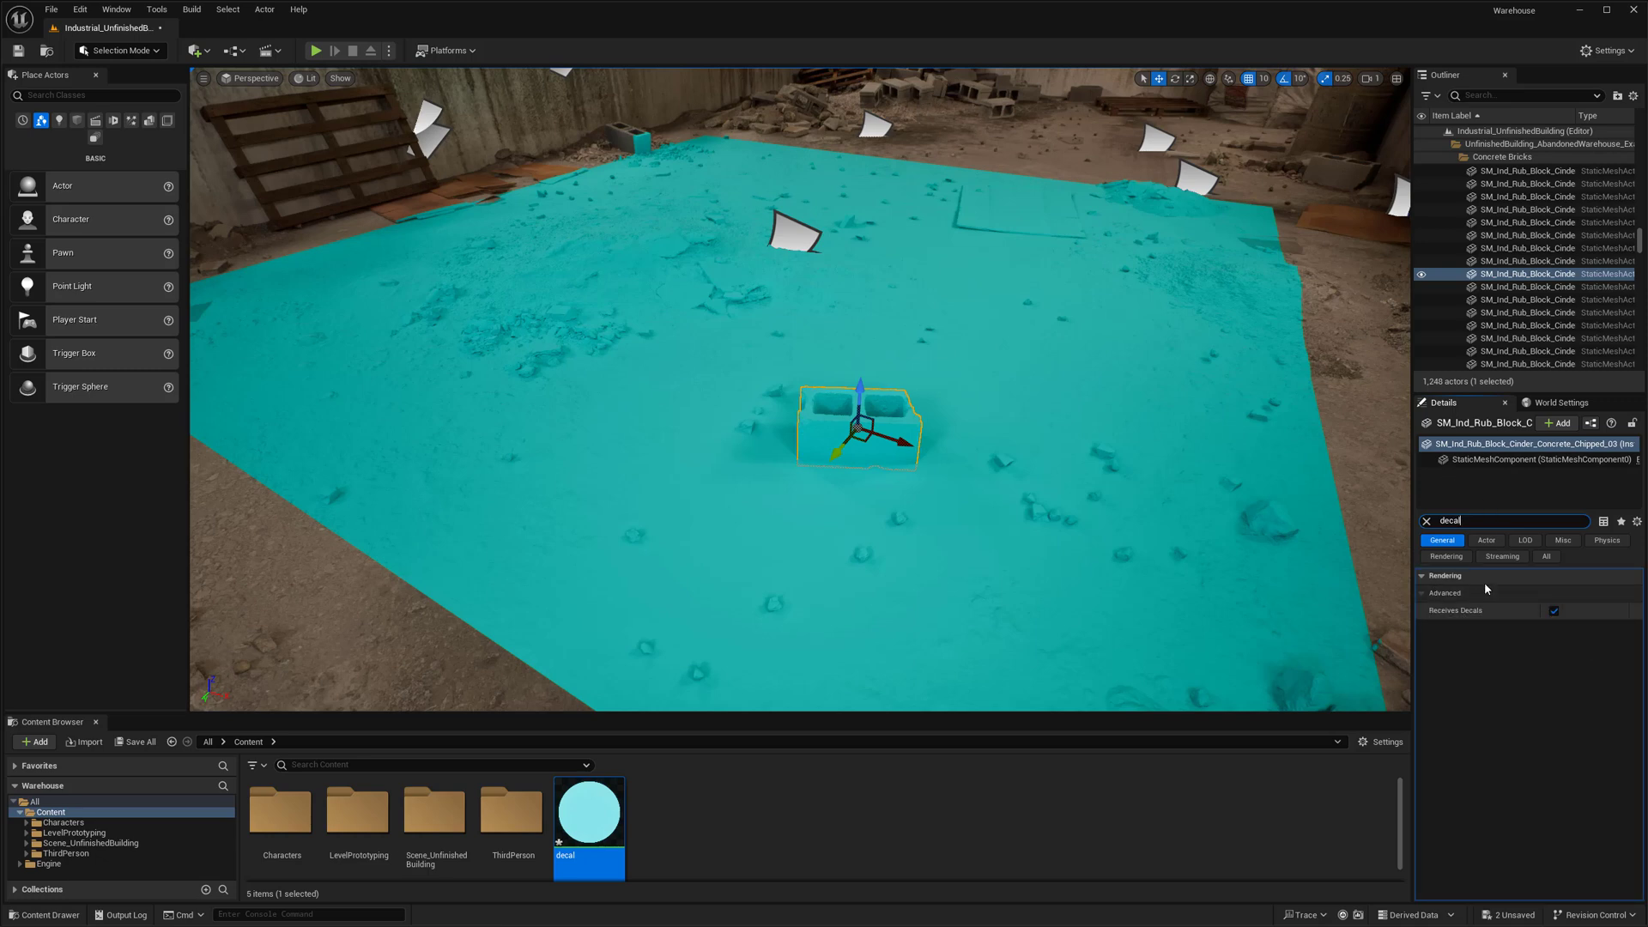
pyautogui.click(1553, 611)
pyautogui.moveTo(949, 537); pyautogui.dragTo(949, 464, button='right')
pyautogui.press('g')
pyautogui.press('g')
pyautogui.press('g')
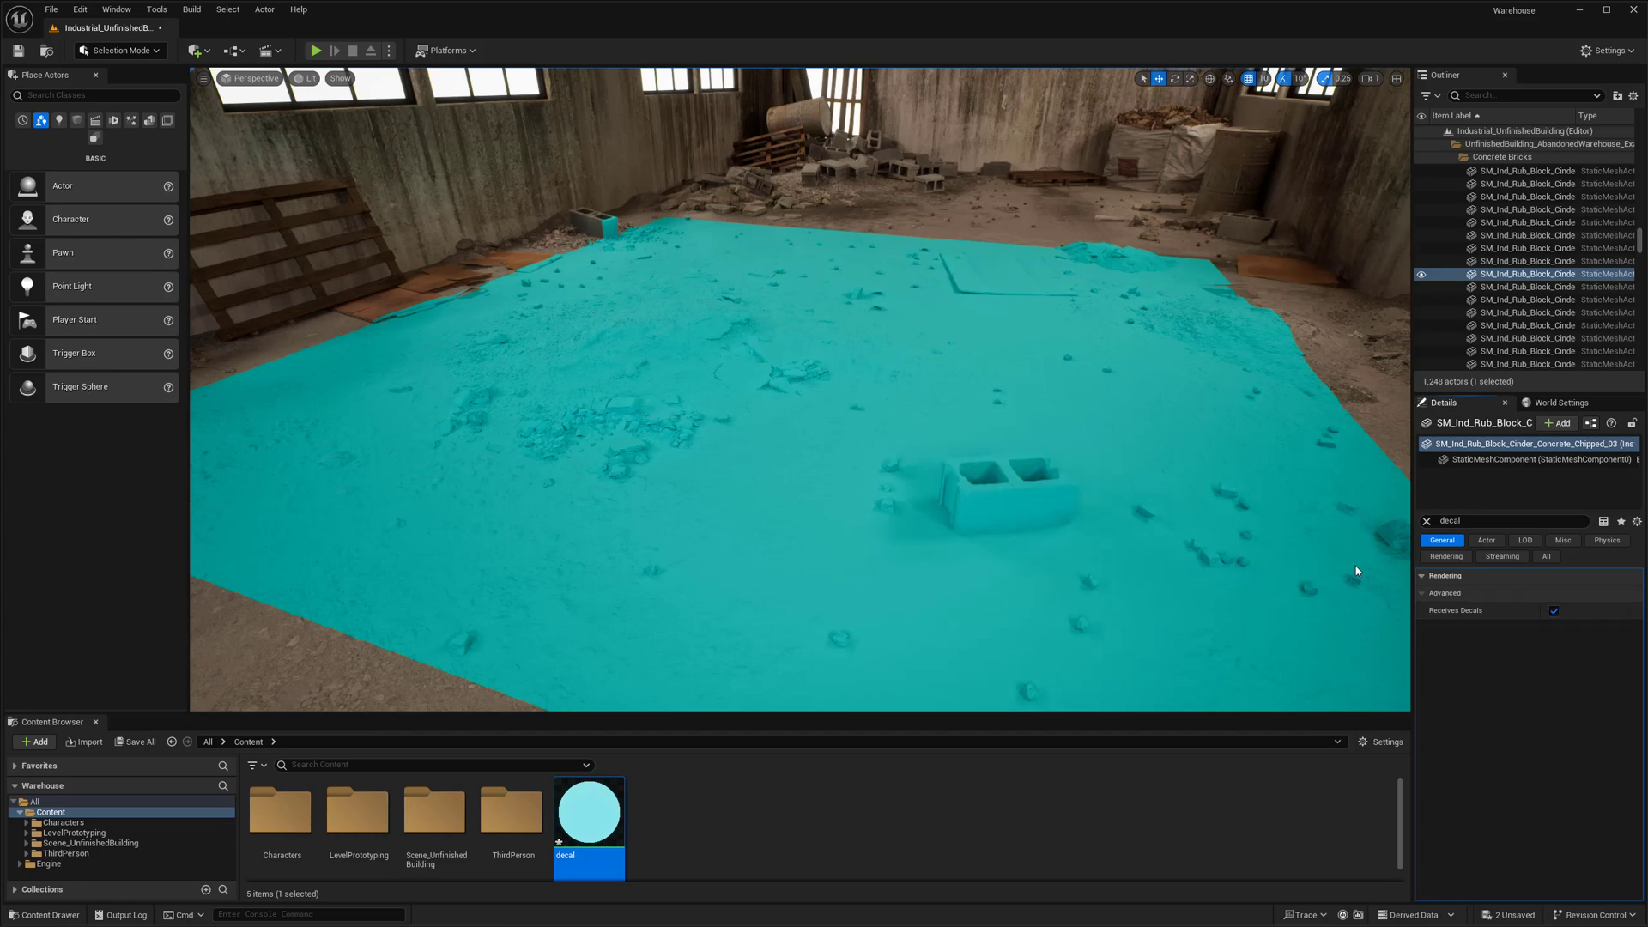
# Select the cyan floor decal and move it vertically, ending with its center below the floor surface.
pyautogui.moveTo(1071, 490); pyautogui.dragTo(803, 388, button='right')
pyautogui.press('g')
pyautogui.press('g')
pyautogui.press('g')
pyautogui.click(802, 389)
pyautogui.moveTo(799, 366)
pyautogui.mouseDown()
pyautogui.moveTo(799, 309)
pyautogui.moveTo(799, 335)
pyautogui.mouseUp()
pyautogui.scroll(5, 850, 388)
pyautogui.press('e')
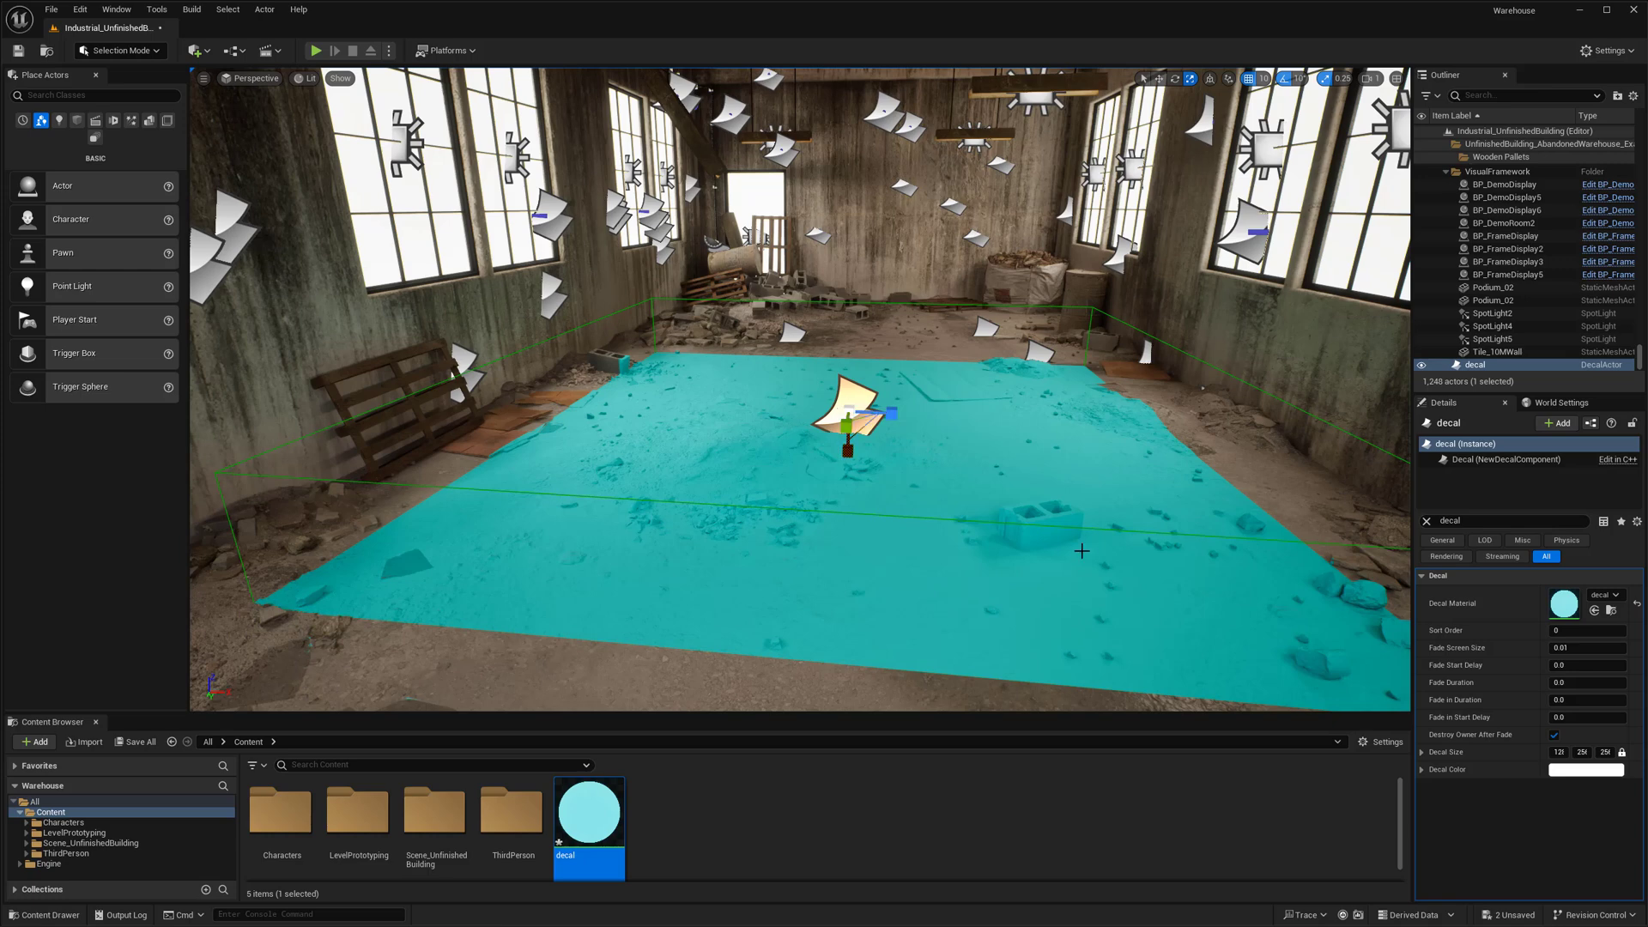
pyautogui.press('w')
pyautogui.moveTo(836, 367); pyautogui.dragTo(835, 438)
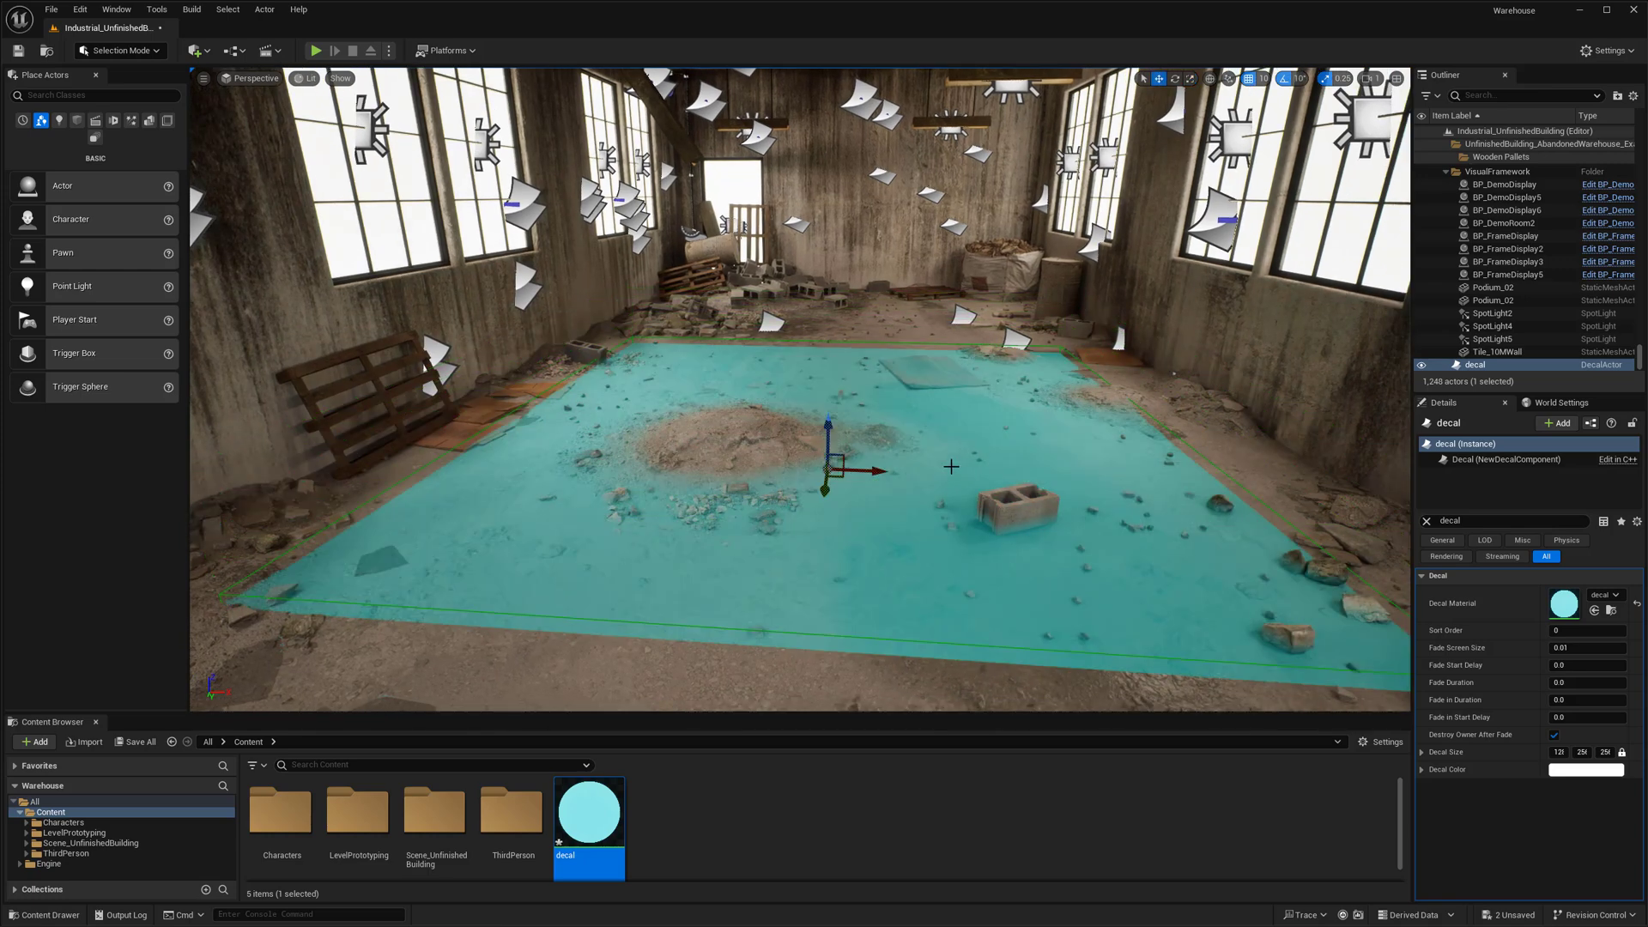
# Toggle Receives Decals off and back on for the concrete rubble pile in the middle of the floor.
pyautogui.moveTo(847, 543); pyautogui.dragTo(817, 540, button='right')
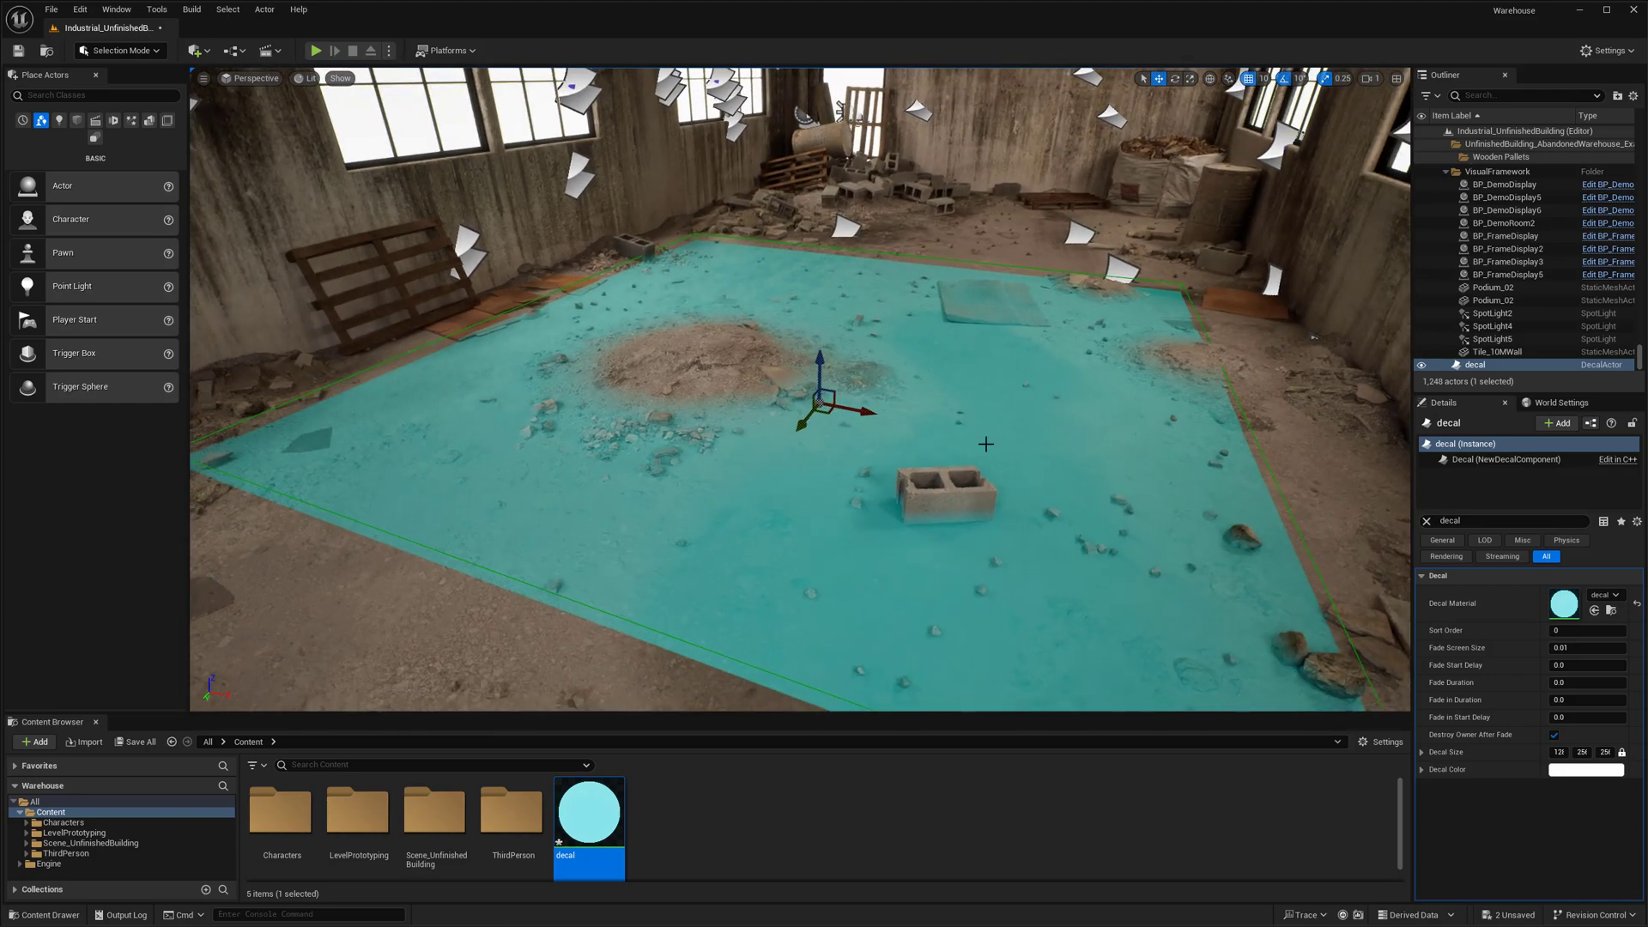
pyautogui.moveTo(986, 444); pyautogui.dragTo(938, 409, button='right')
pyautogui.click(778, 407)
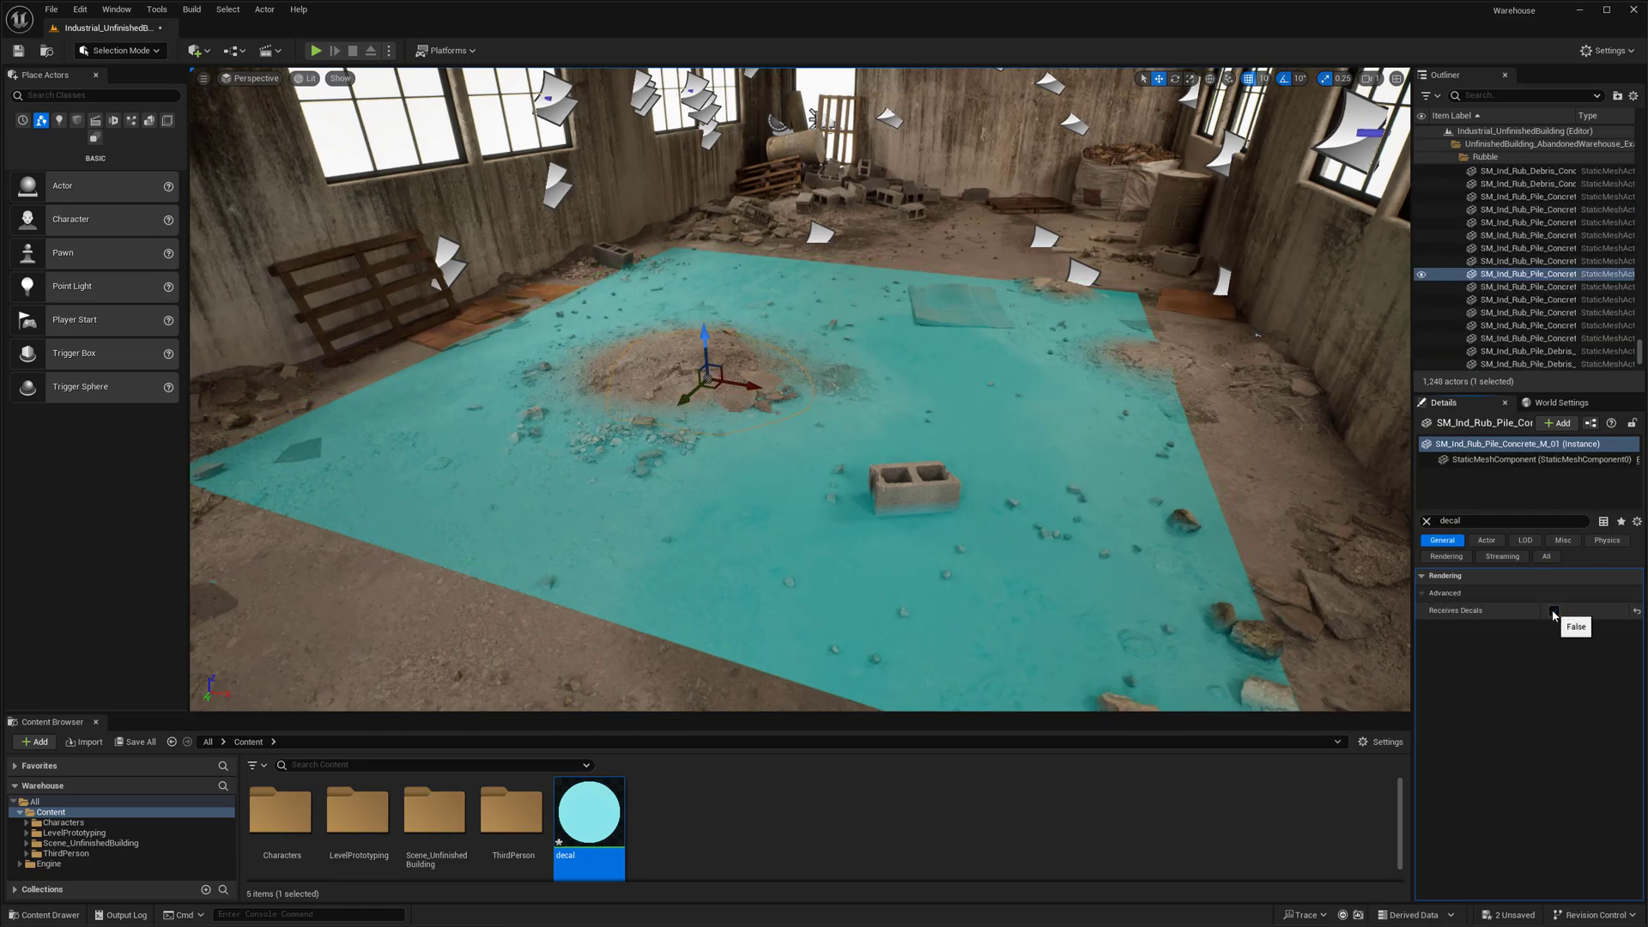
pyautogui.moveTo(1346, 532); pyautogui.dragTo(1393, 527, button='right')
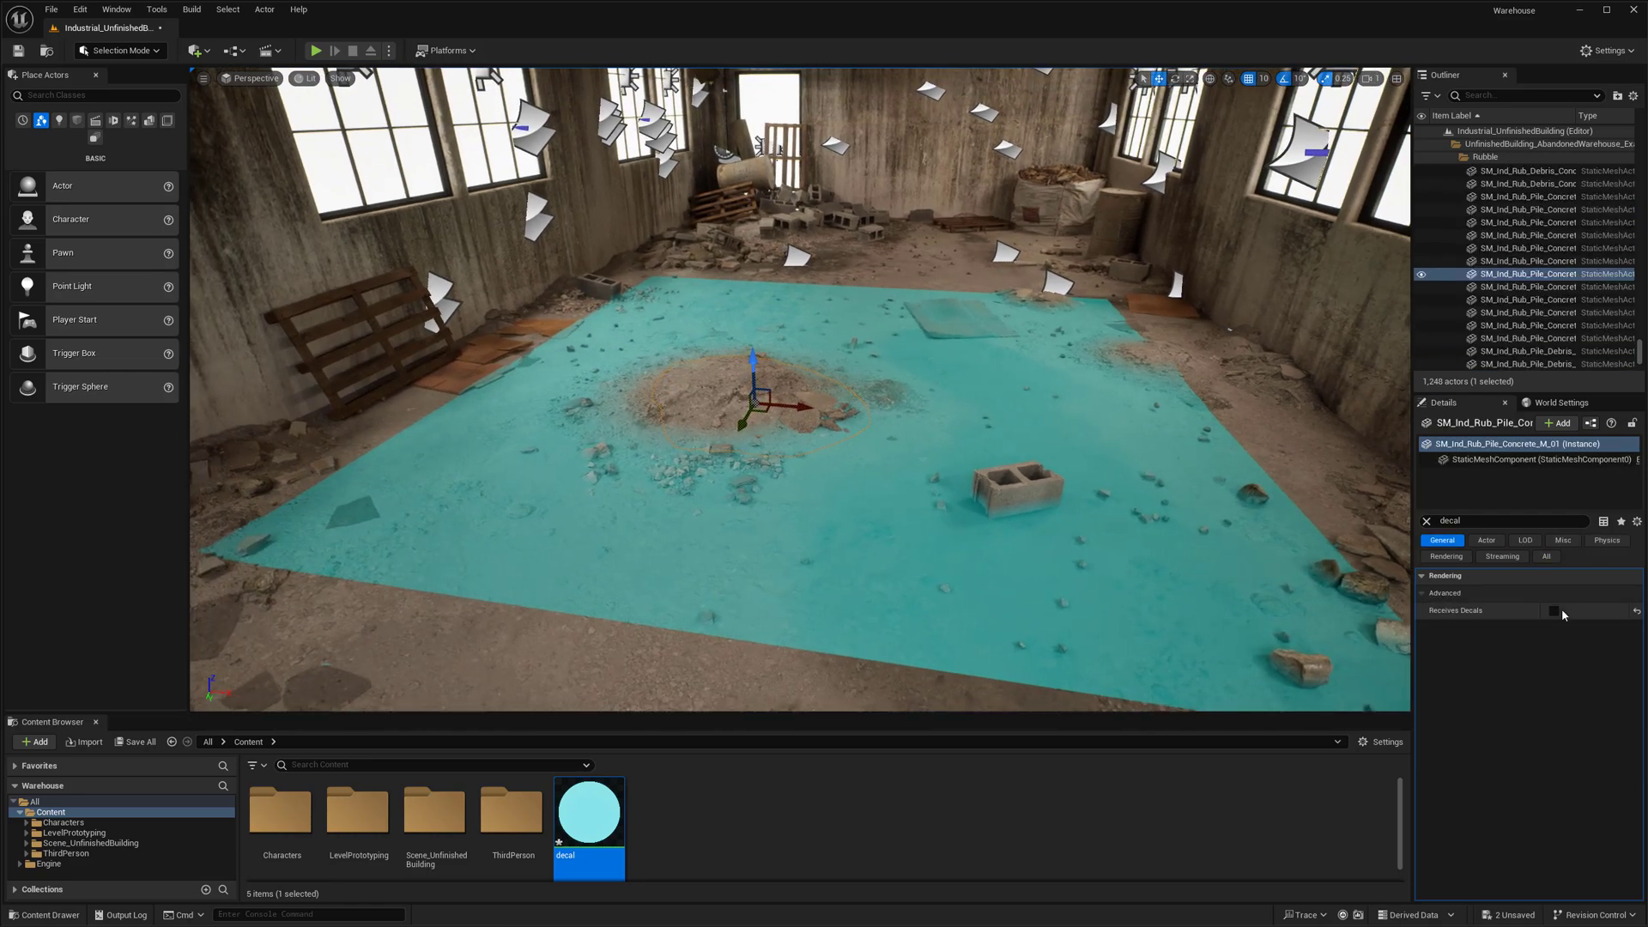
pyautogui.moveTo(911, 454); pyautogui.dragTo(970, 421, button='right')
pyautogui.press('g')
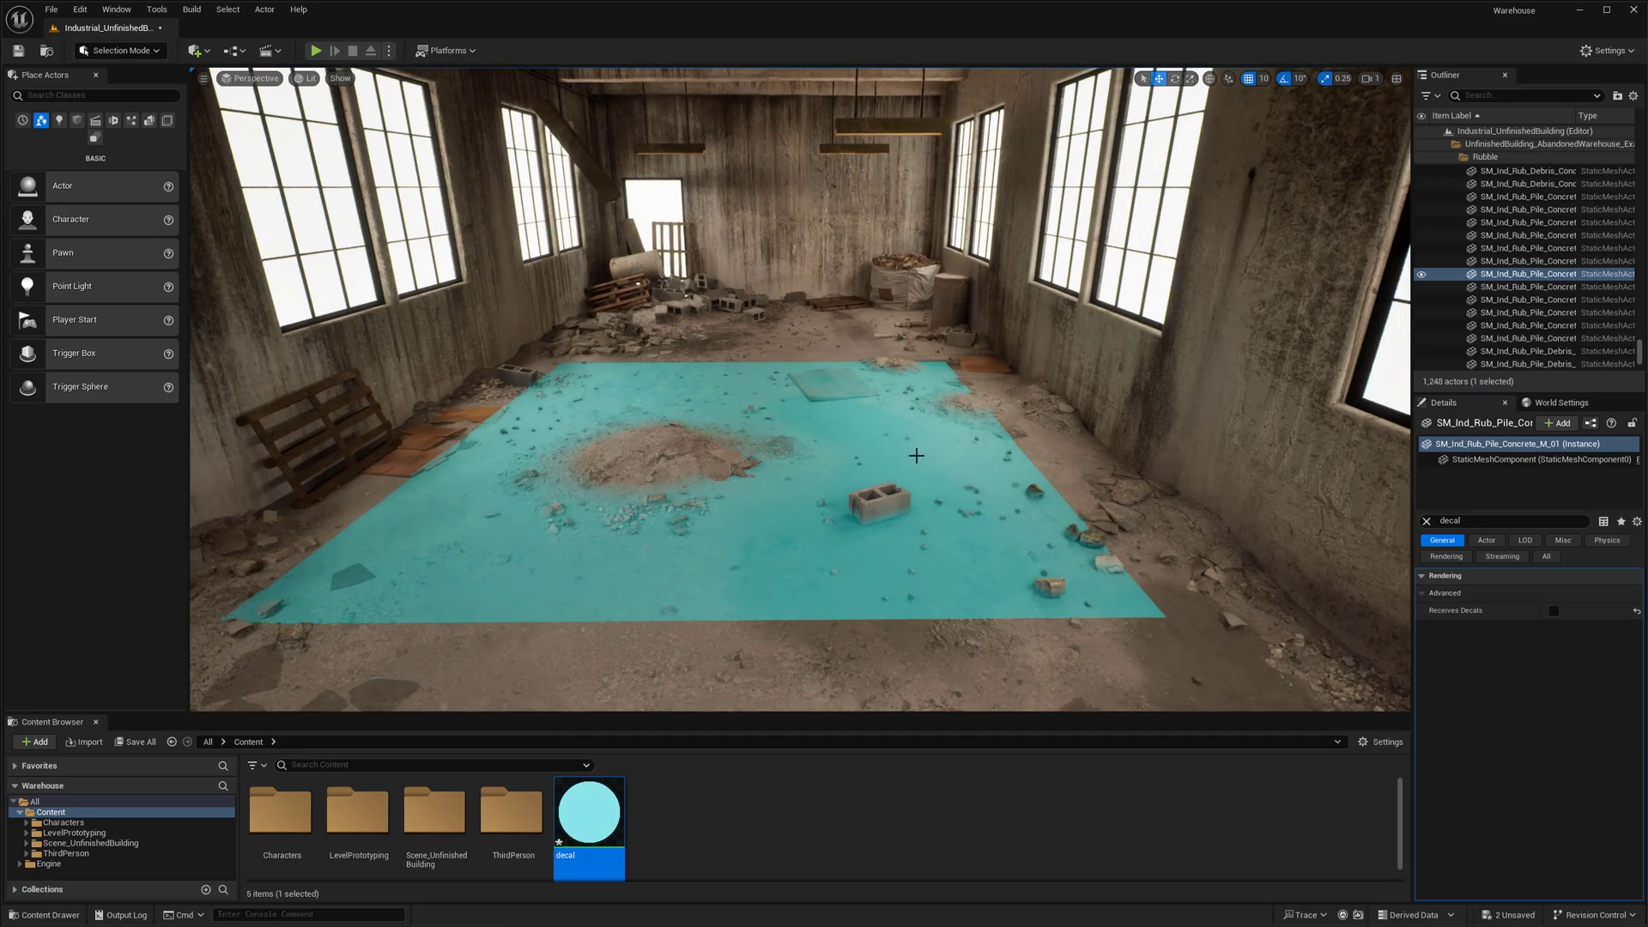
pyautogui.click(1554, 610)
pyautogui.scroll(3, 832, 431)
pyautogui.press('g')
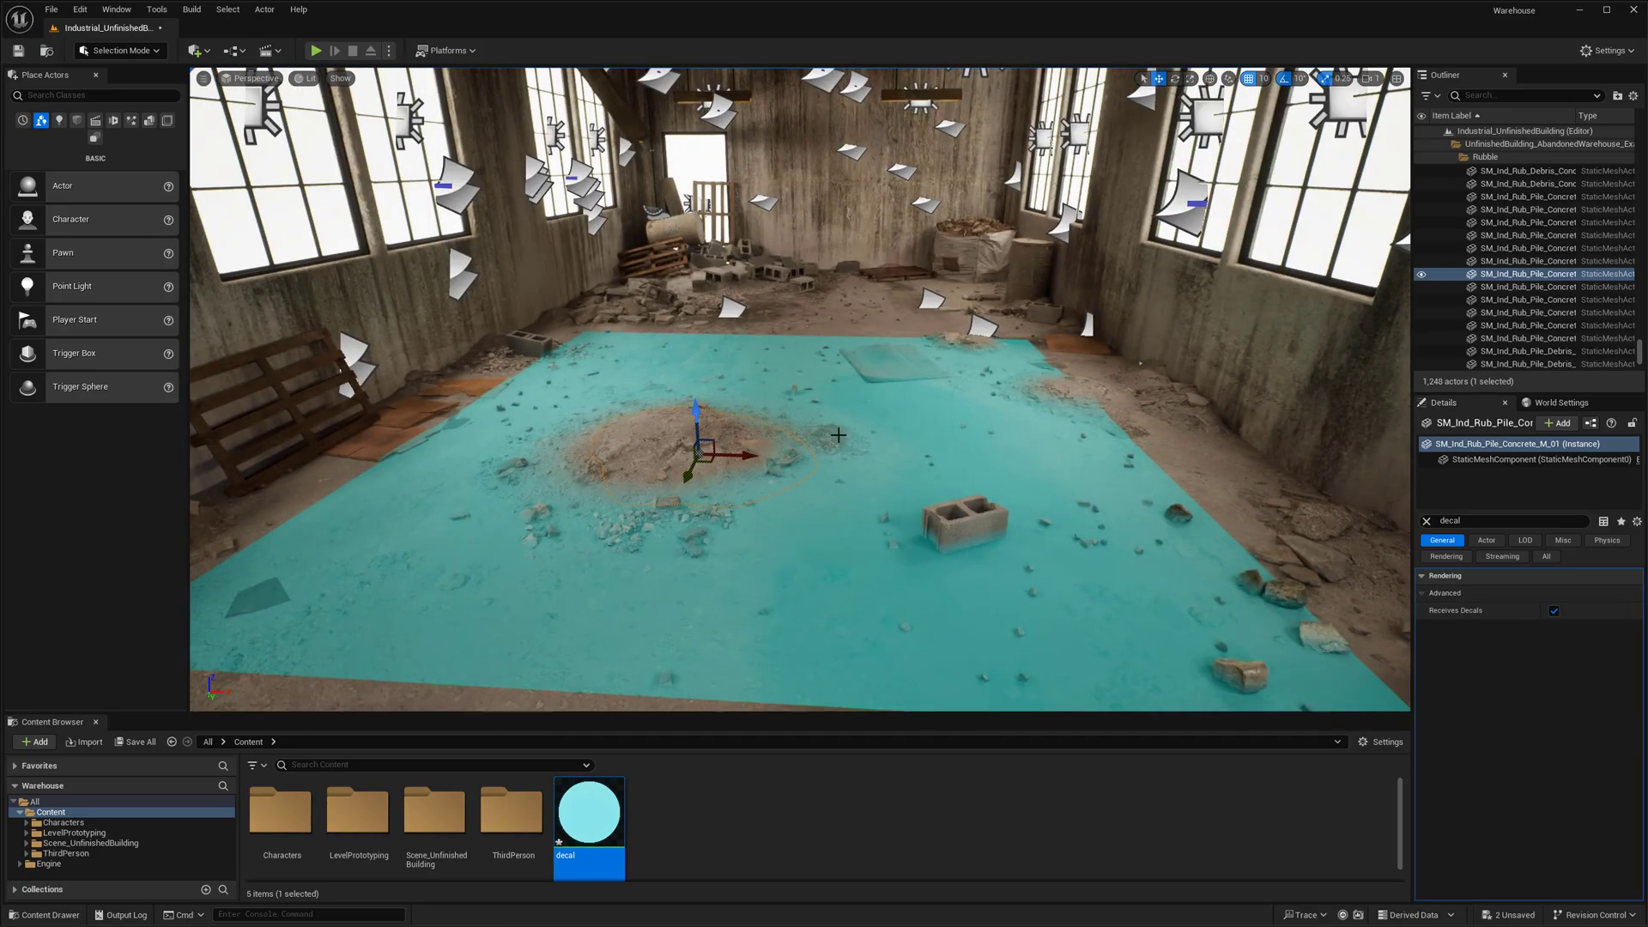
pyautogui.scroll(-3, 786, 429)
pyautogui.press('g')
# Select the cyan decal from beneath the floor and raise it back above the floor surface.
pyautogui.click(891, 463)
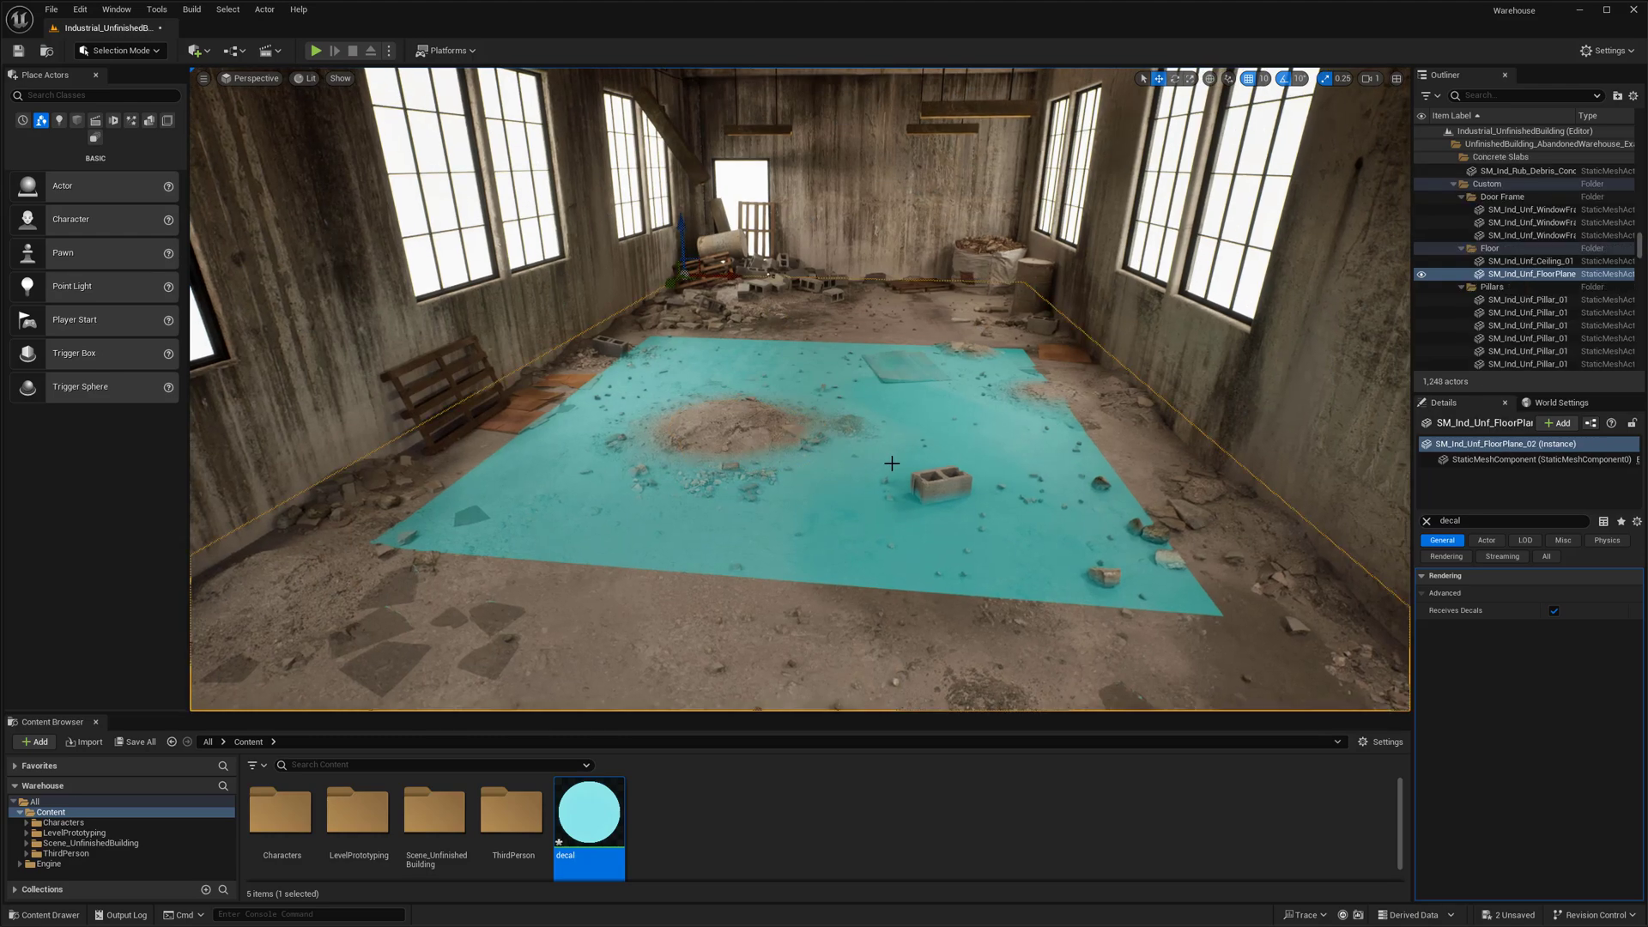
pyautogui.press('g')
pyautogui.press('q')
pyautogui.moveTo(850, 390); pyautogui.dragTo(811, 390, button='right')
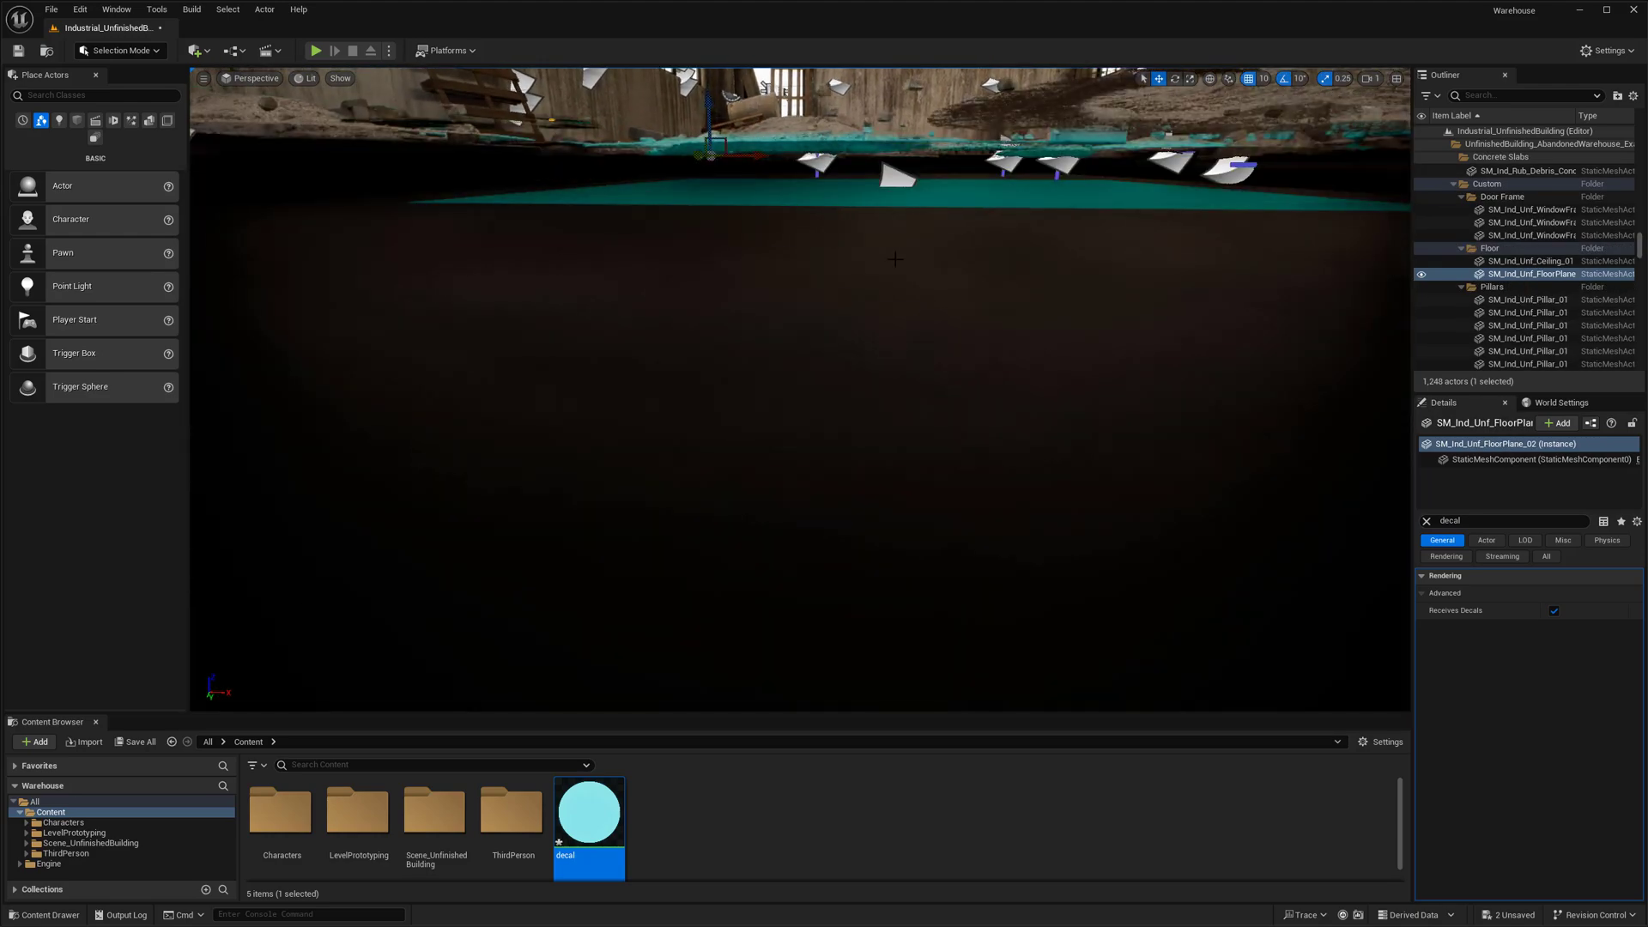
pyautogui.click(895, 176)
pyautogui.press('e')
pyautogui.moveTo(895, 176); pyautogui.dragTo(1012, 309, button='right')
pyautogui.press('q')
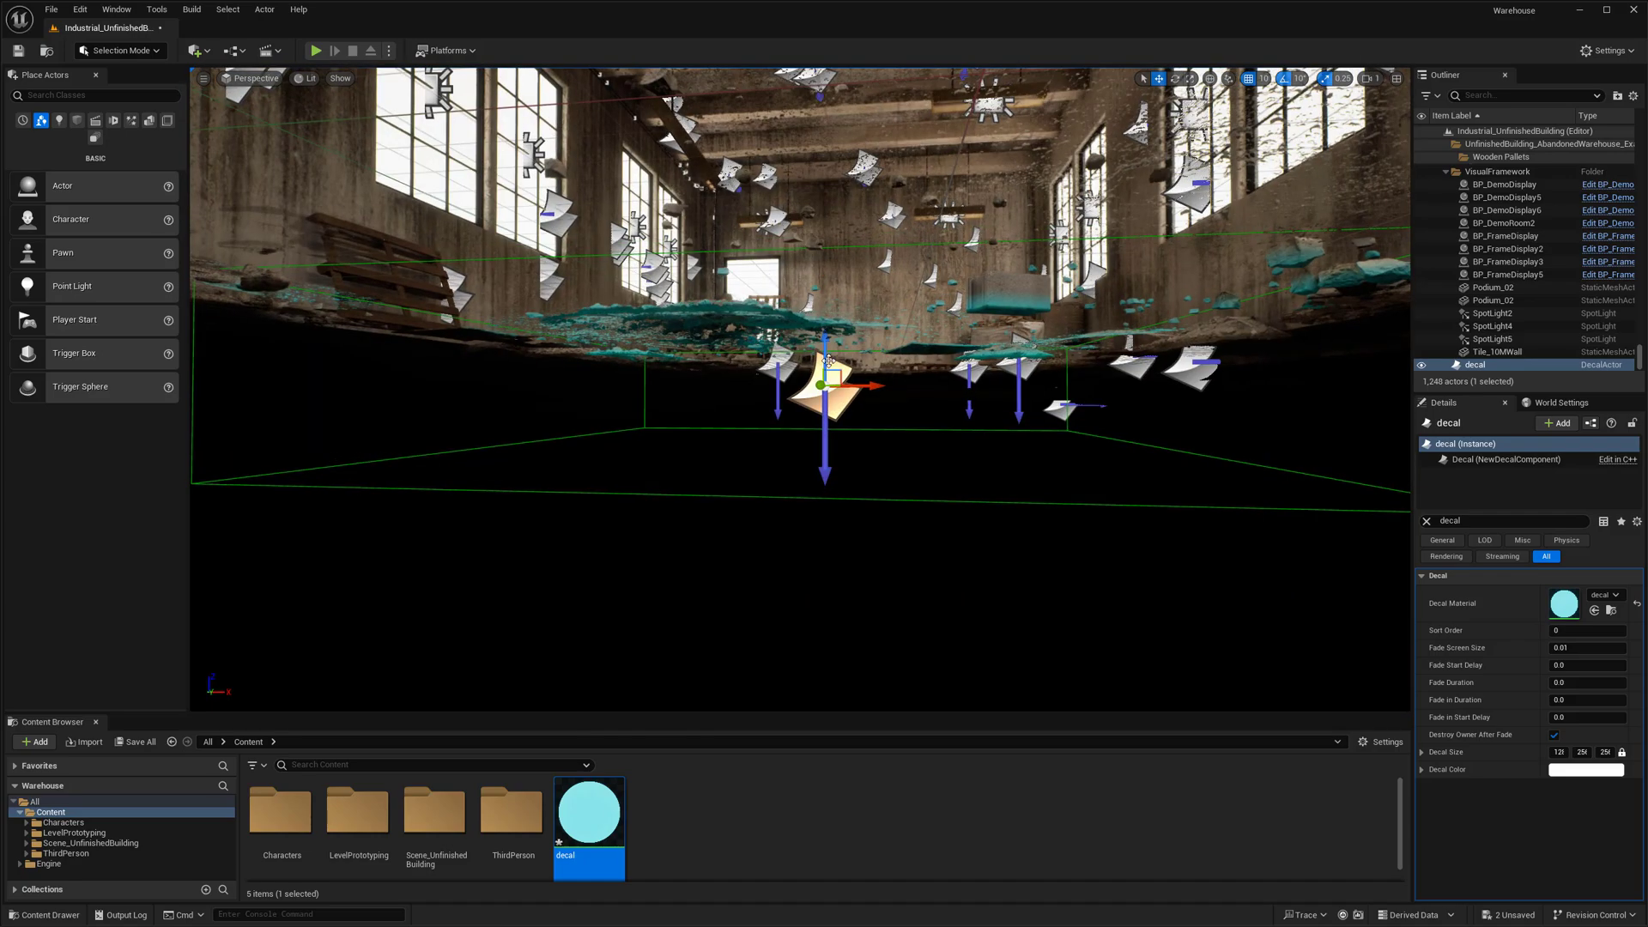
pyautogui.moveTo(827, 338); pyautogui.dragTo(841, 274)
pyautogui.press('f')
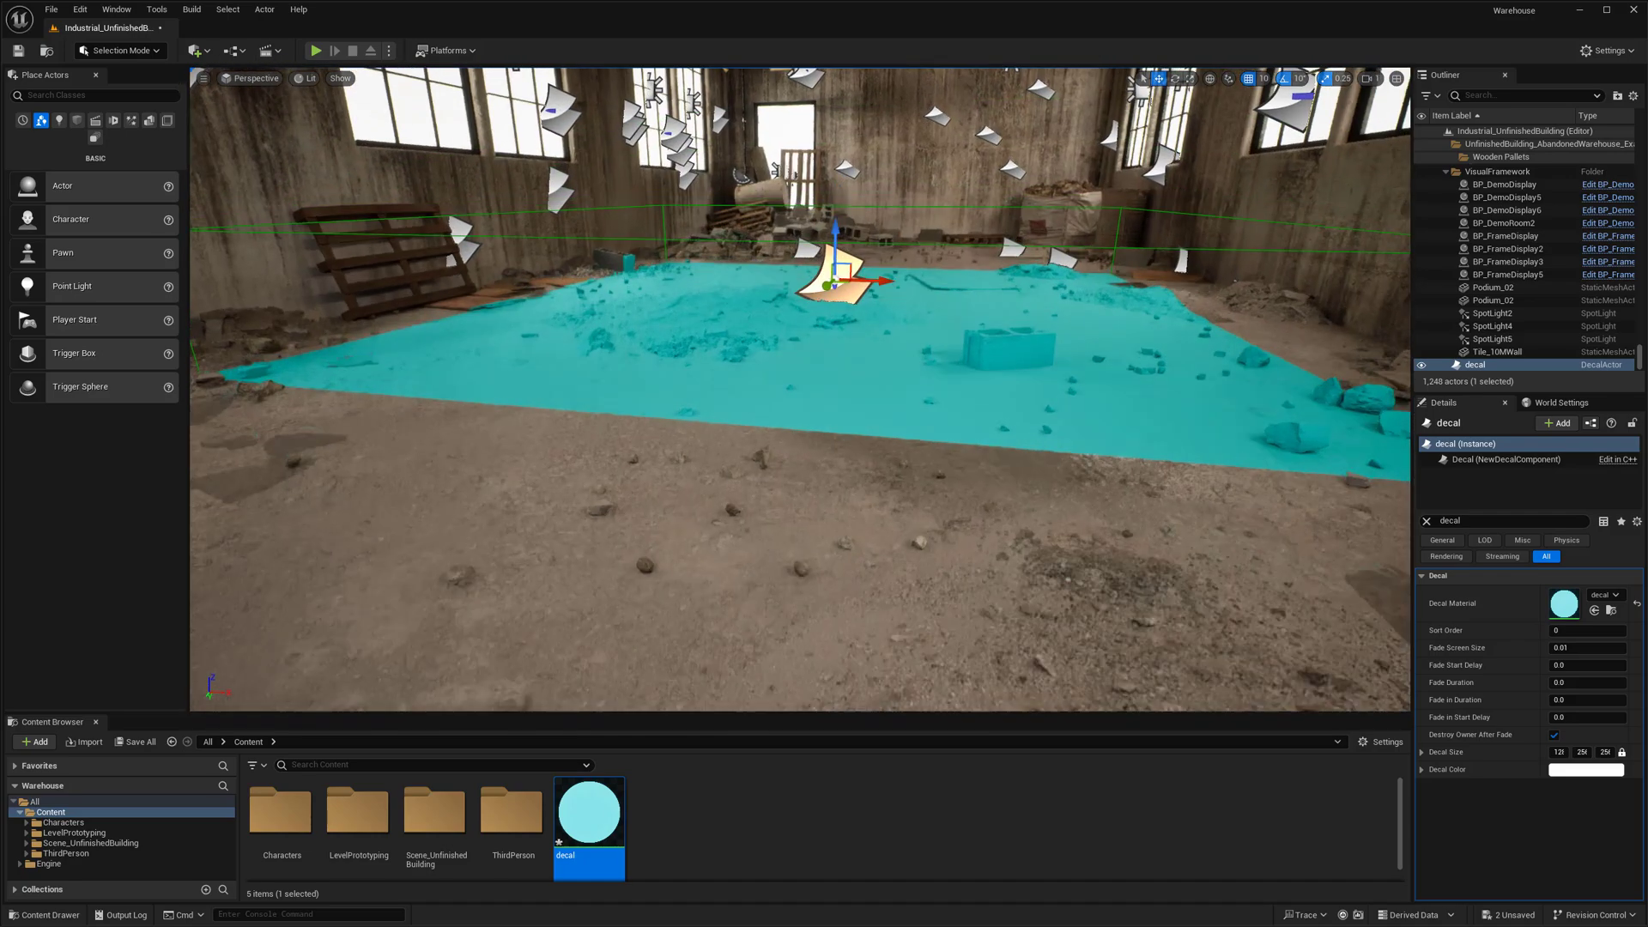
# Inspect the raised decal's projection box and its coverage of the floor, cinder block and stones.
pyautogui.press('s')
pyautogui.moveTo(849, 285); pyautogui.dragTo(1020, 165, button='right')
pyautogui.press('w')
pyautogui.press('a')
pyautogui.press('g')
pyautogui.moveTo(800, 389); pyautogui.dragTo(773, 409, button='right')
pyautogui.press('g')
pyautogui.press('s')
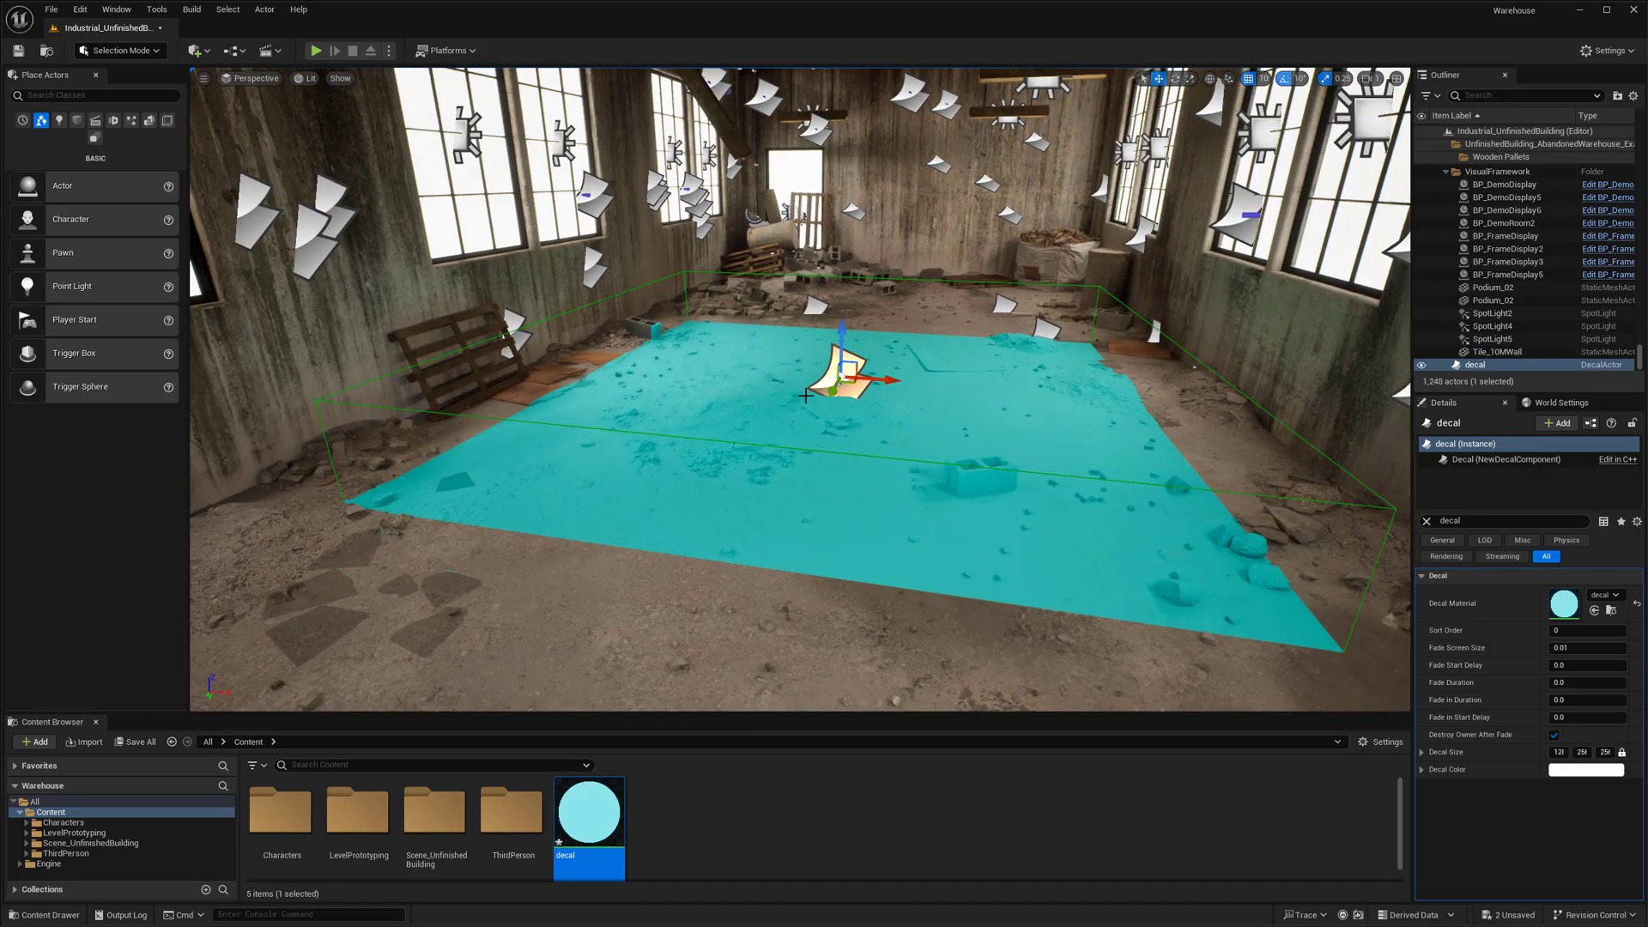
pyautogui.moveTo(983, 381); pyautogui.dragTo(897, 390, button='right')
pyautogui.press('d')
pyautogui.press('w')
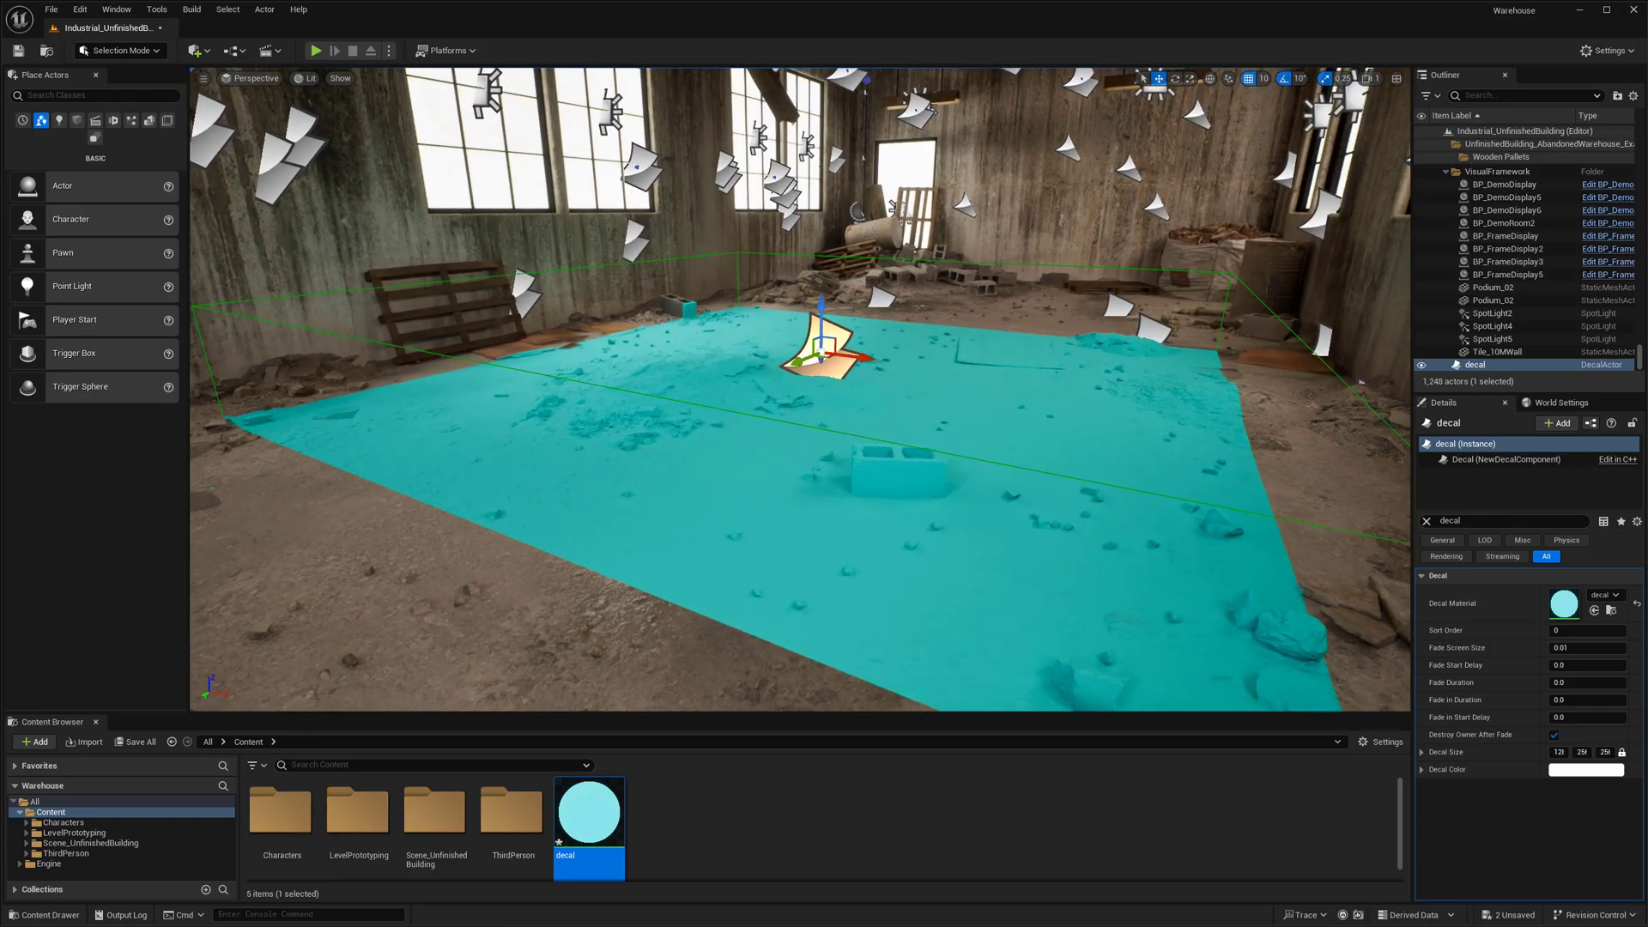
# Select a grease leak decal near the far wall to inspect its decal properties.
pyautogui.press('s')
pyautogui.moveTo(932, 236); pyautogui.dragTo(974, 180, button='right')
pyautogui.click(929, 226)
pyautogui.press('w')
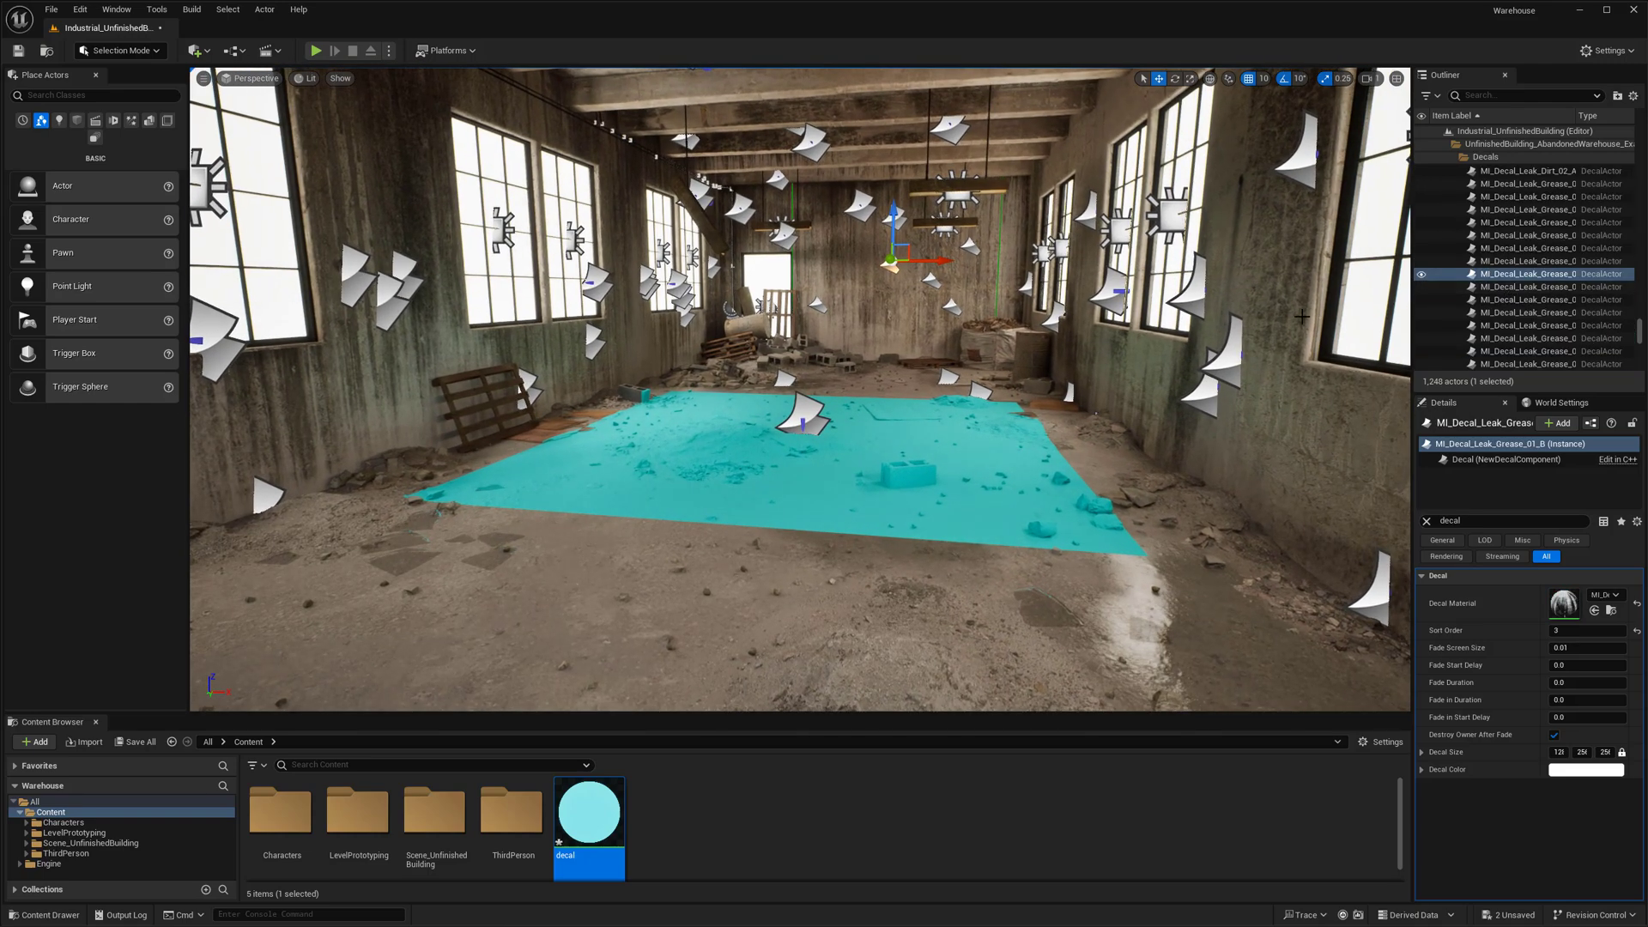
pyautogui.click(1036, 423)
pyautogui.press('f')
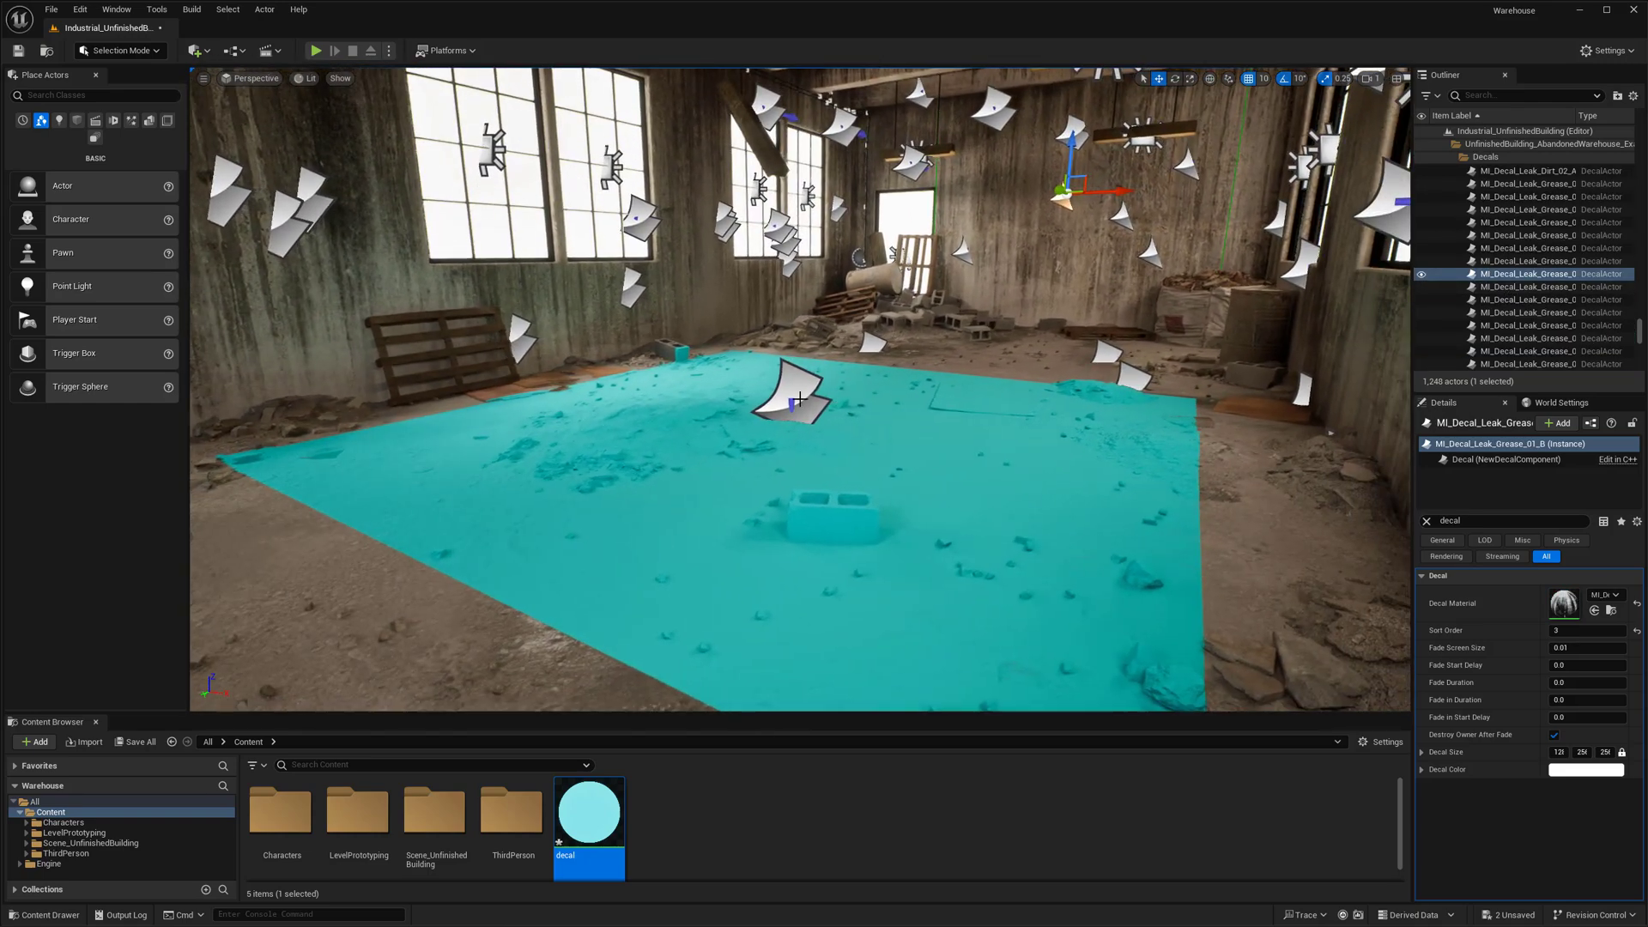
# Reselect the cyan floor decal and open the decal material for editing.
pyautogui.press('s')
pyautogui.moveTo(969, 384); pyautogui.dragTo(895, 440, button='right')
pyautogui.keyDown('alt'); pyautogui.moveTo(893, 343); pyautogui.dragTo(920, 395); pyautogui.keyUp('alt')
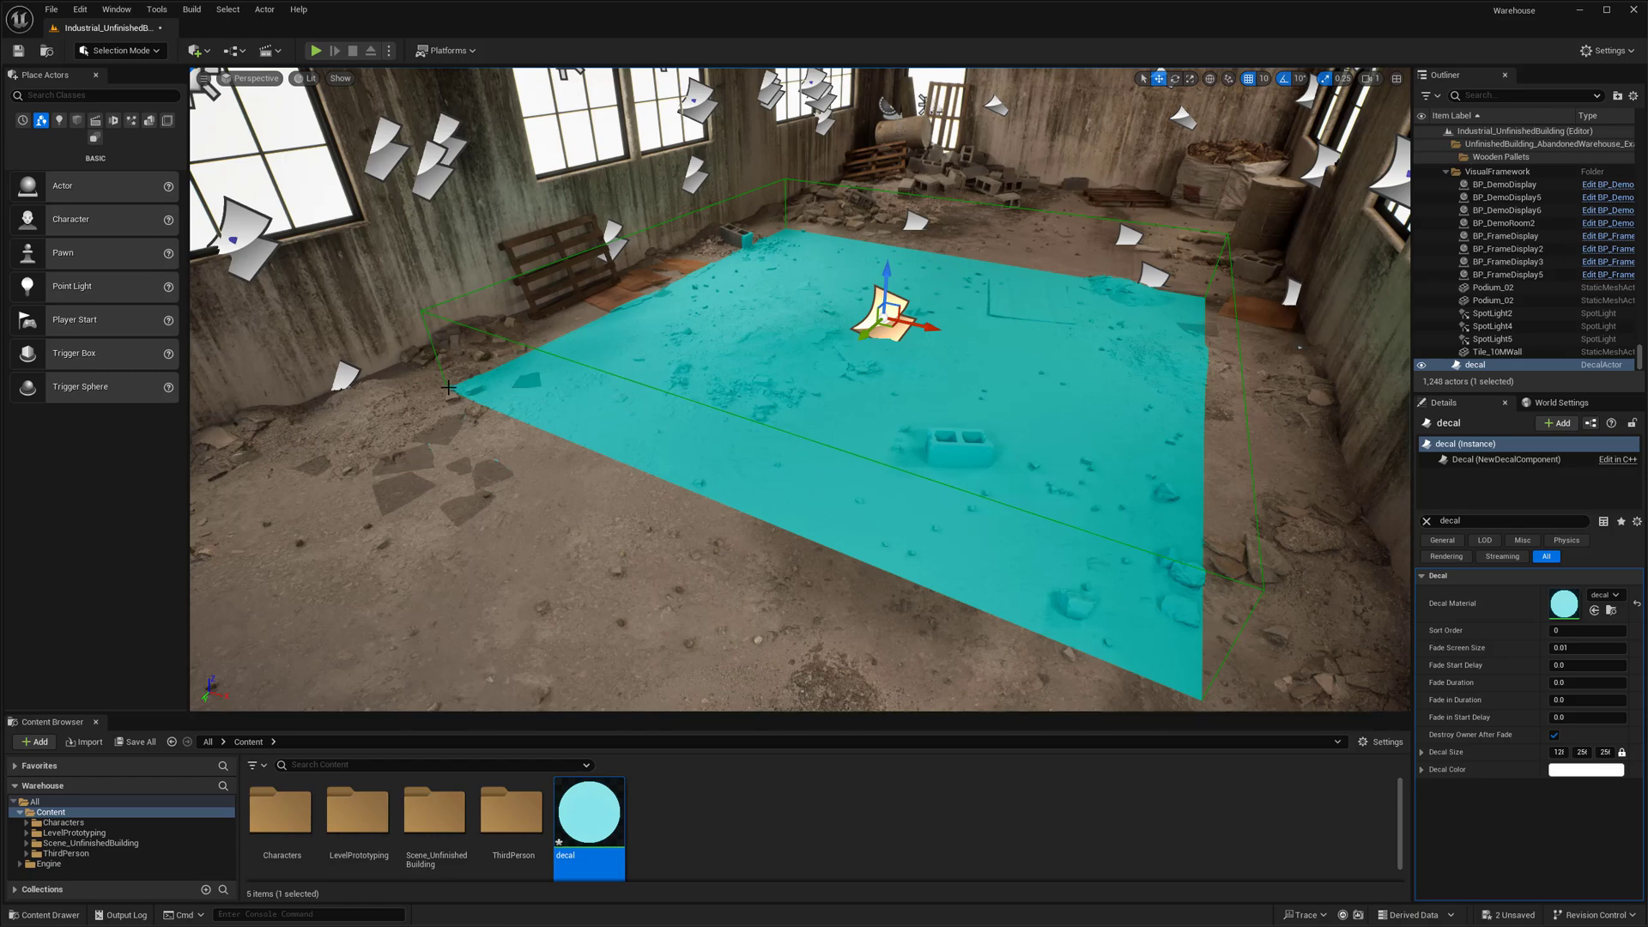
pyautogui.doubleClick(591, 815)
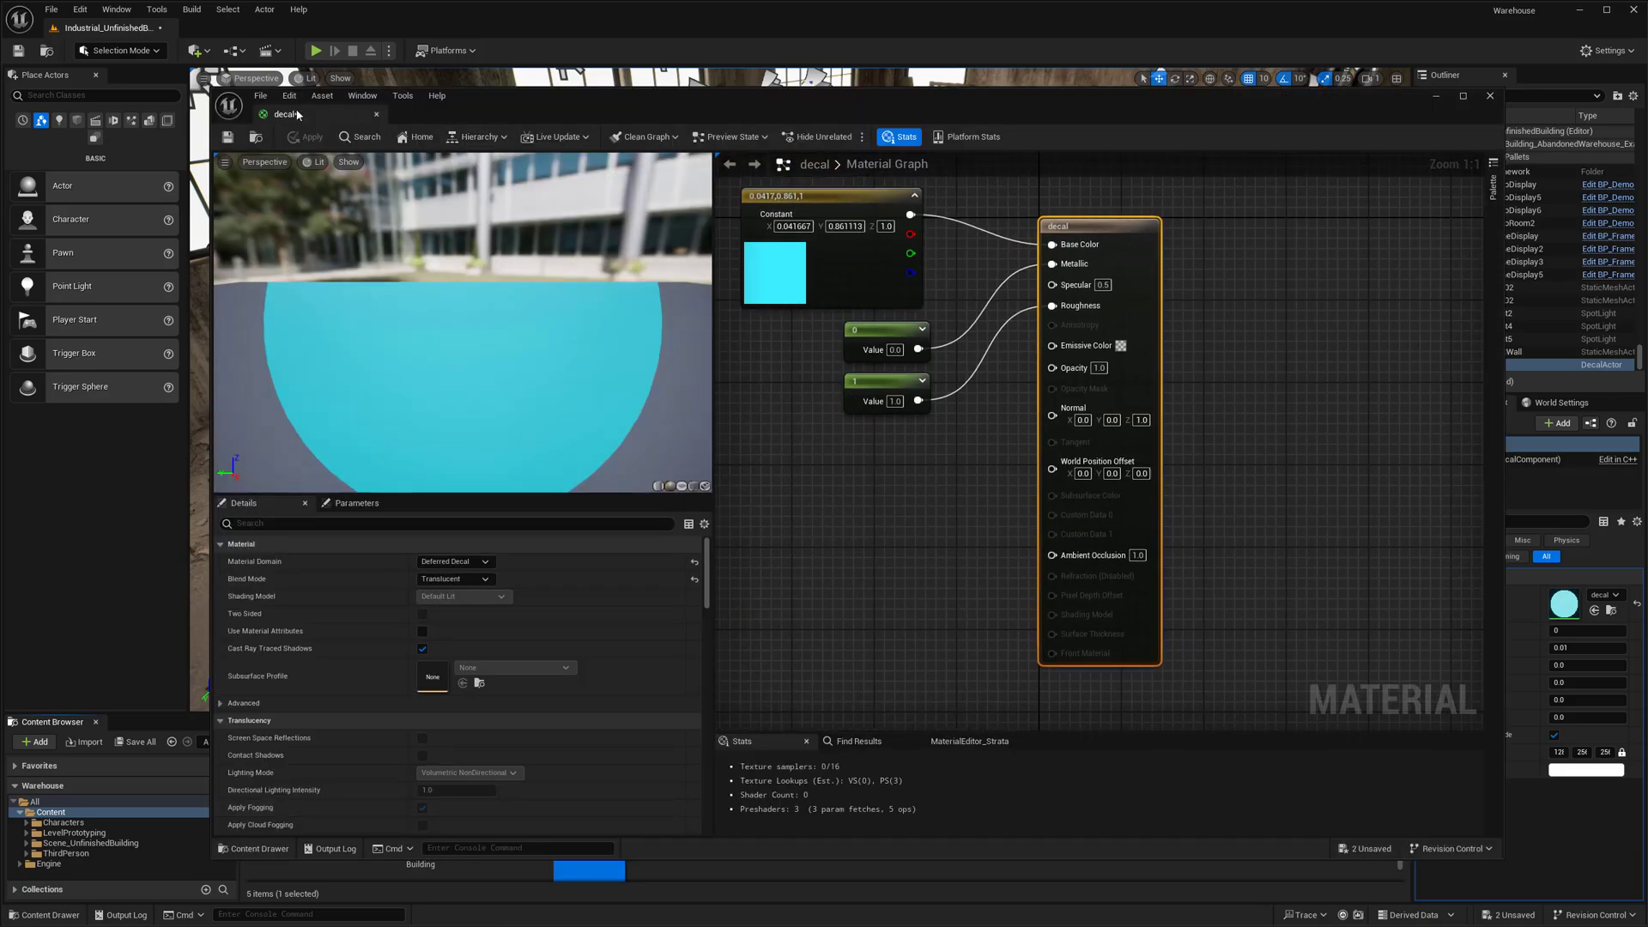
# Move the material editor clear of the Content Browser and browse to the Scene_UnfinishedBuilding/Assets/Megascans/Decals folder.
pyautogui.moveTo(215, 89); pyautogui.dragTo(644, 163)
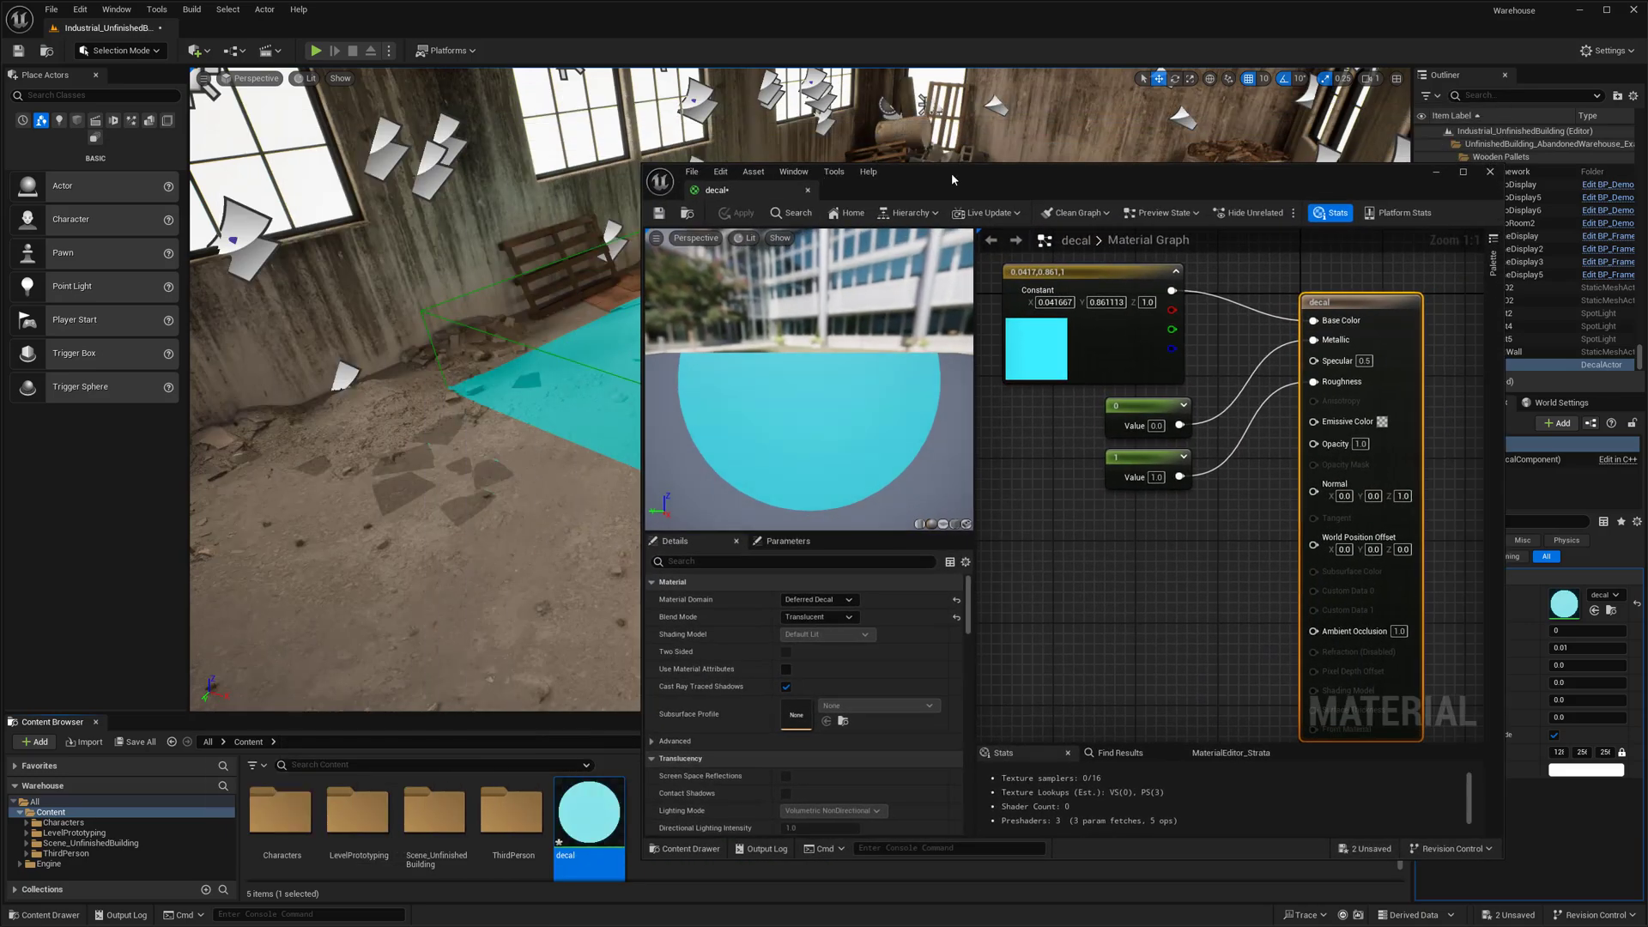
pyautogui.moveTo(953, 175); pyautogui.dragTo(915, 90)
pyautogui.doubleClick(435, 811)
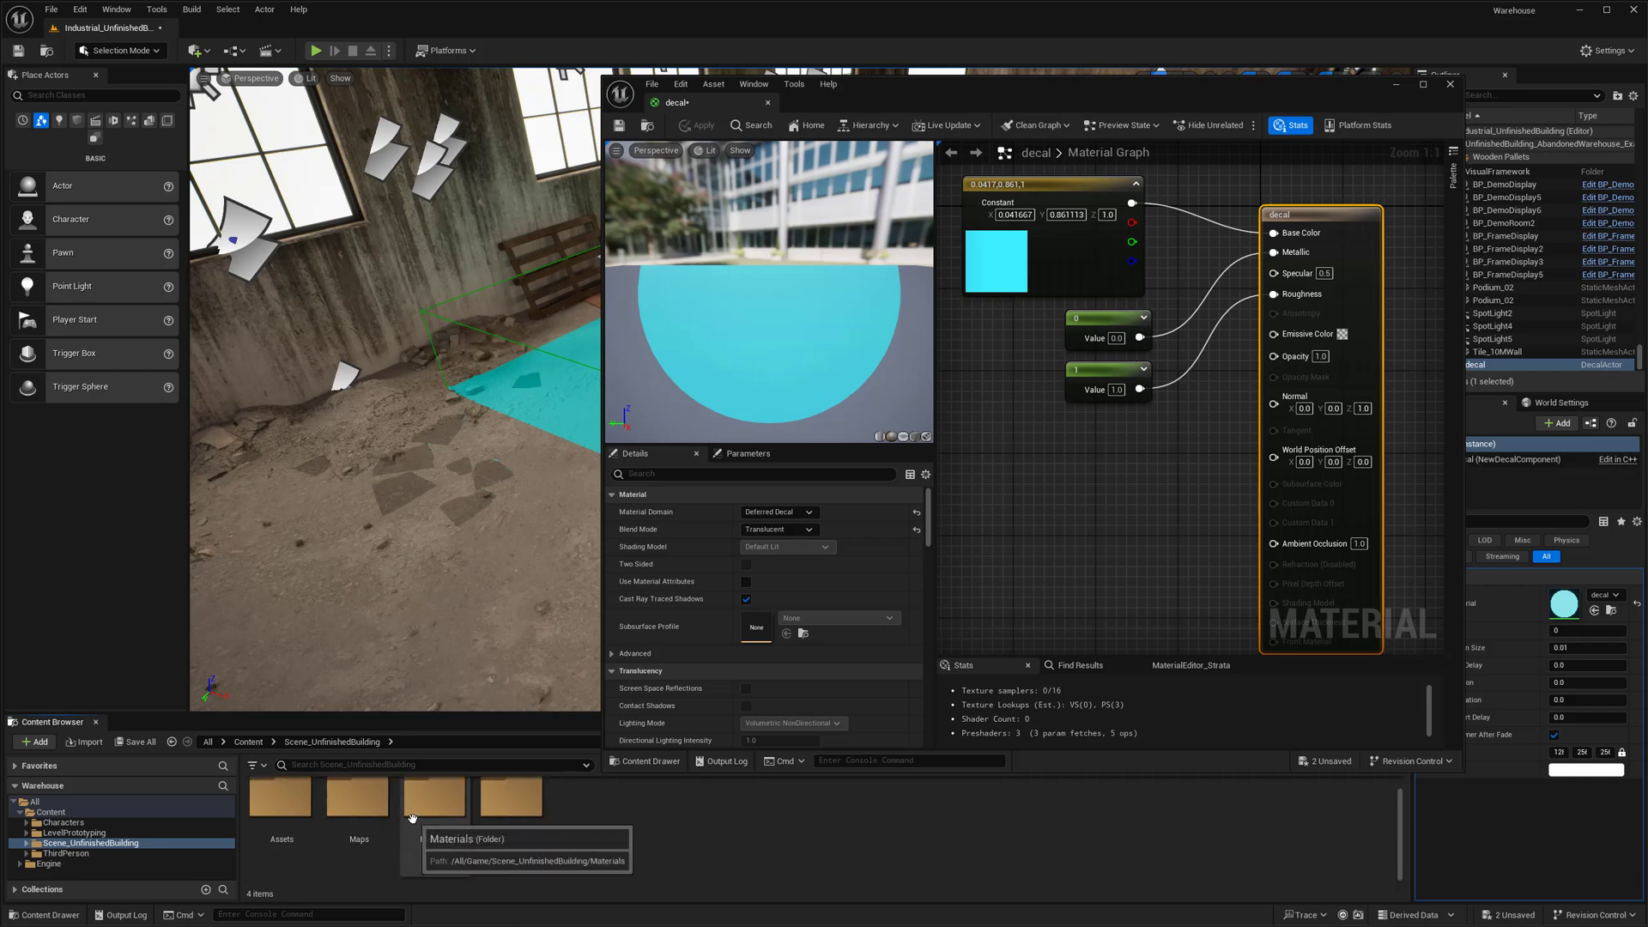
pyautogui.scroll(-1, 435, 810)
pyautogui.doubleClick(434, 809)
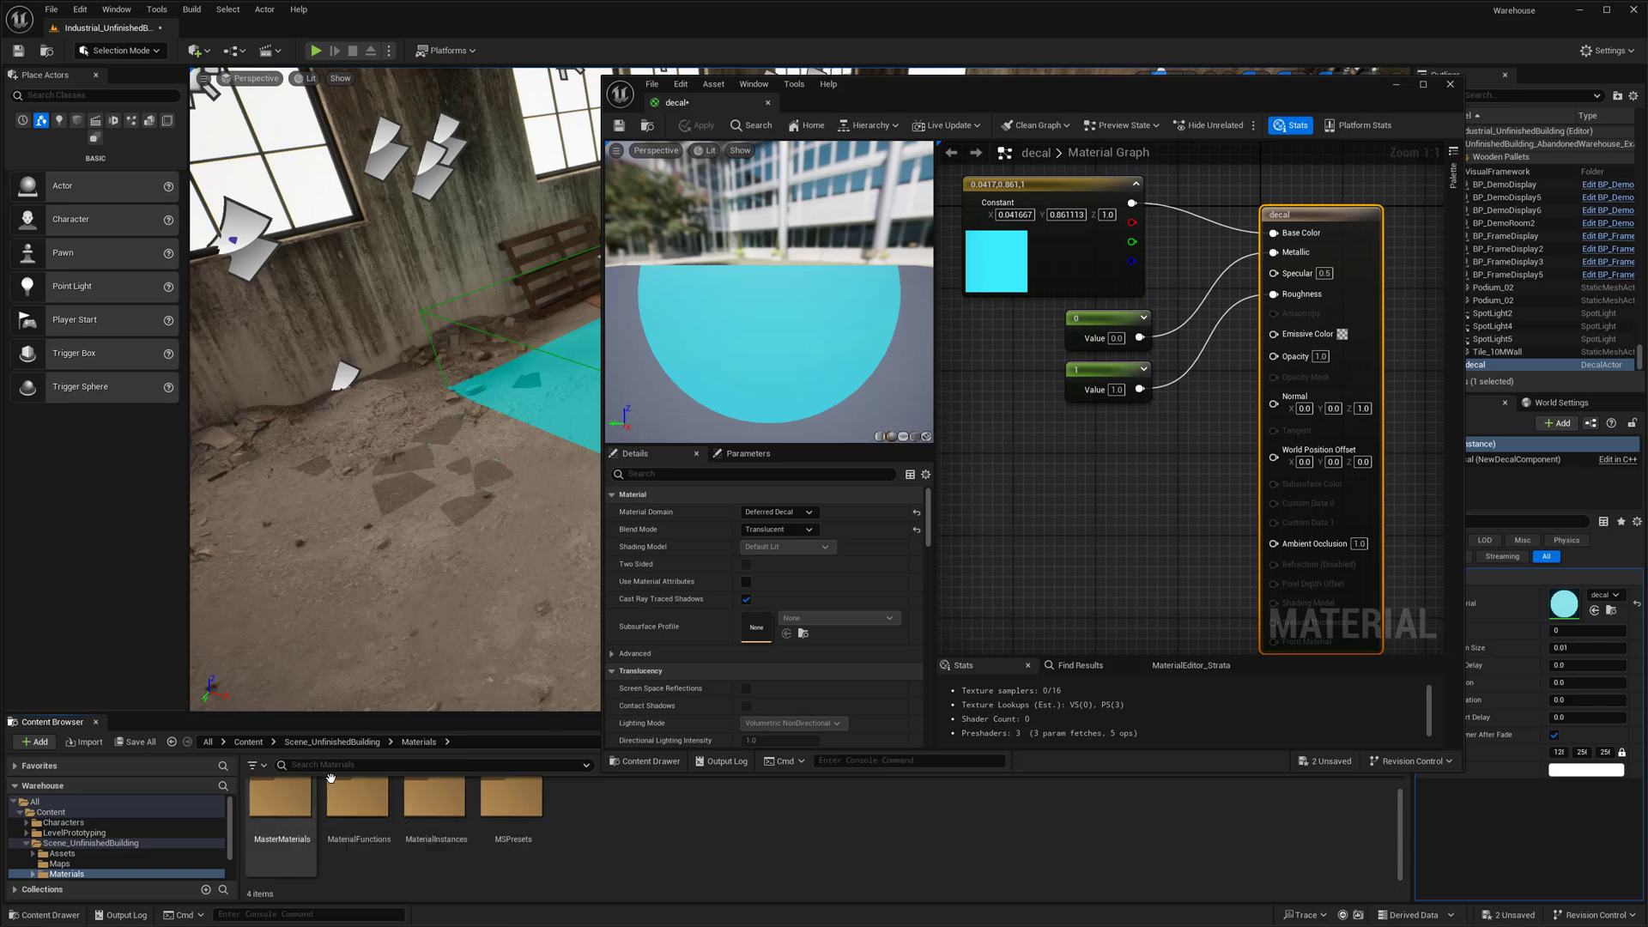
pyautogui.doubleClick(277, 799)
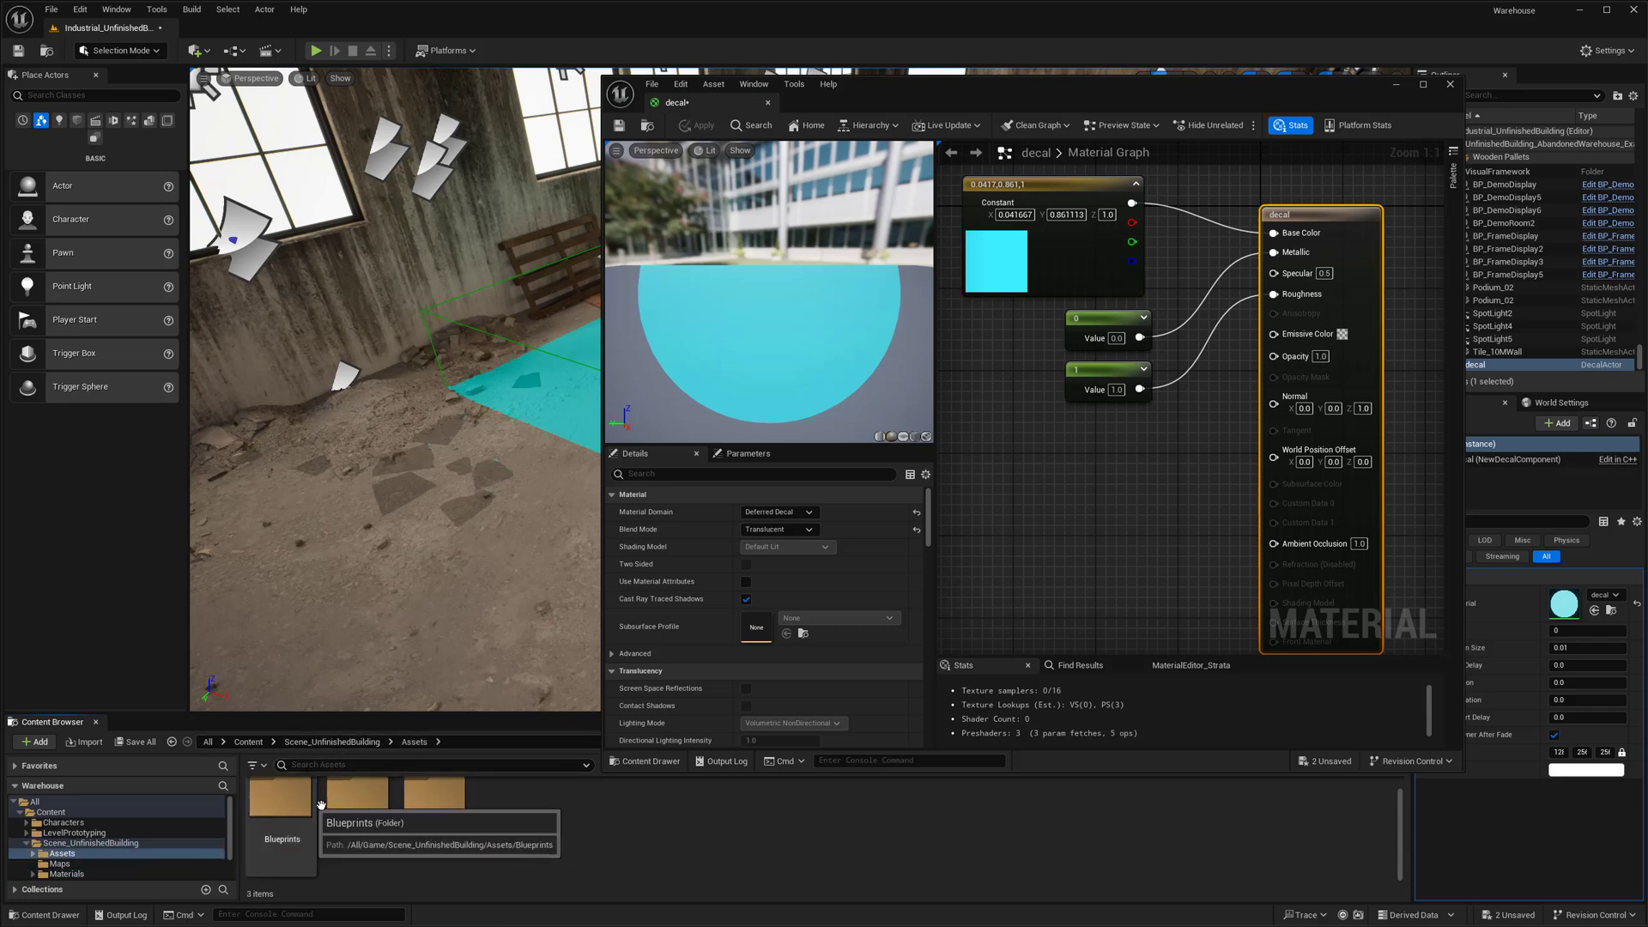
pyautogui.doubleClick(432, 805)
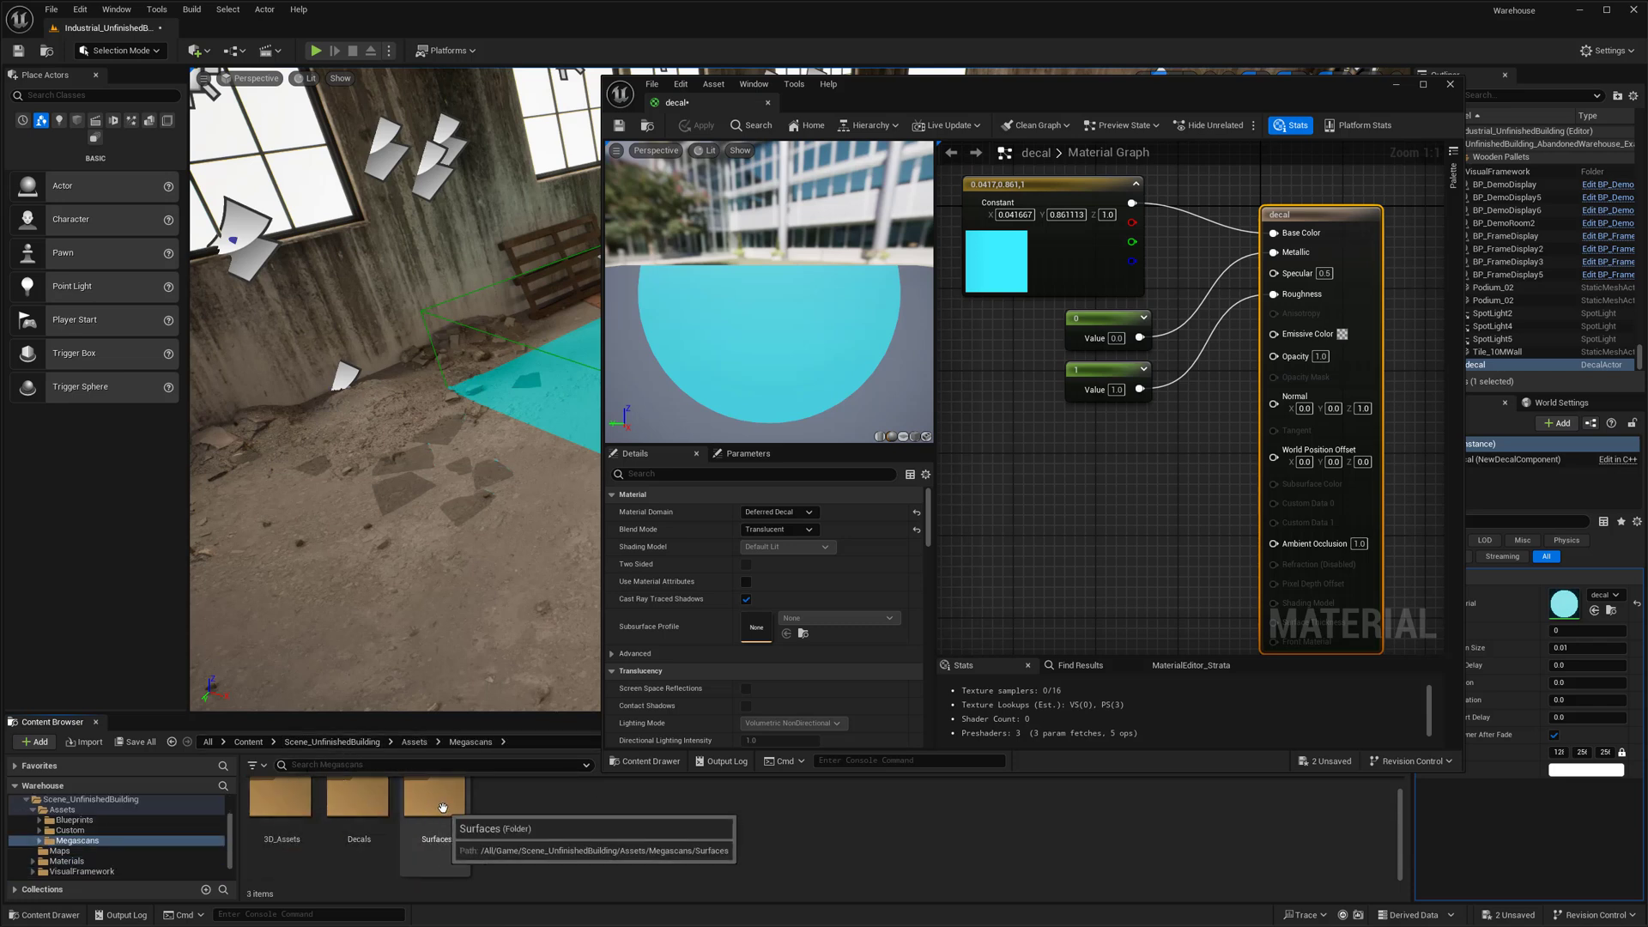
pyautogui.doubleClick(356, 805)
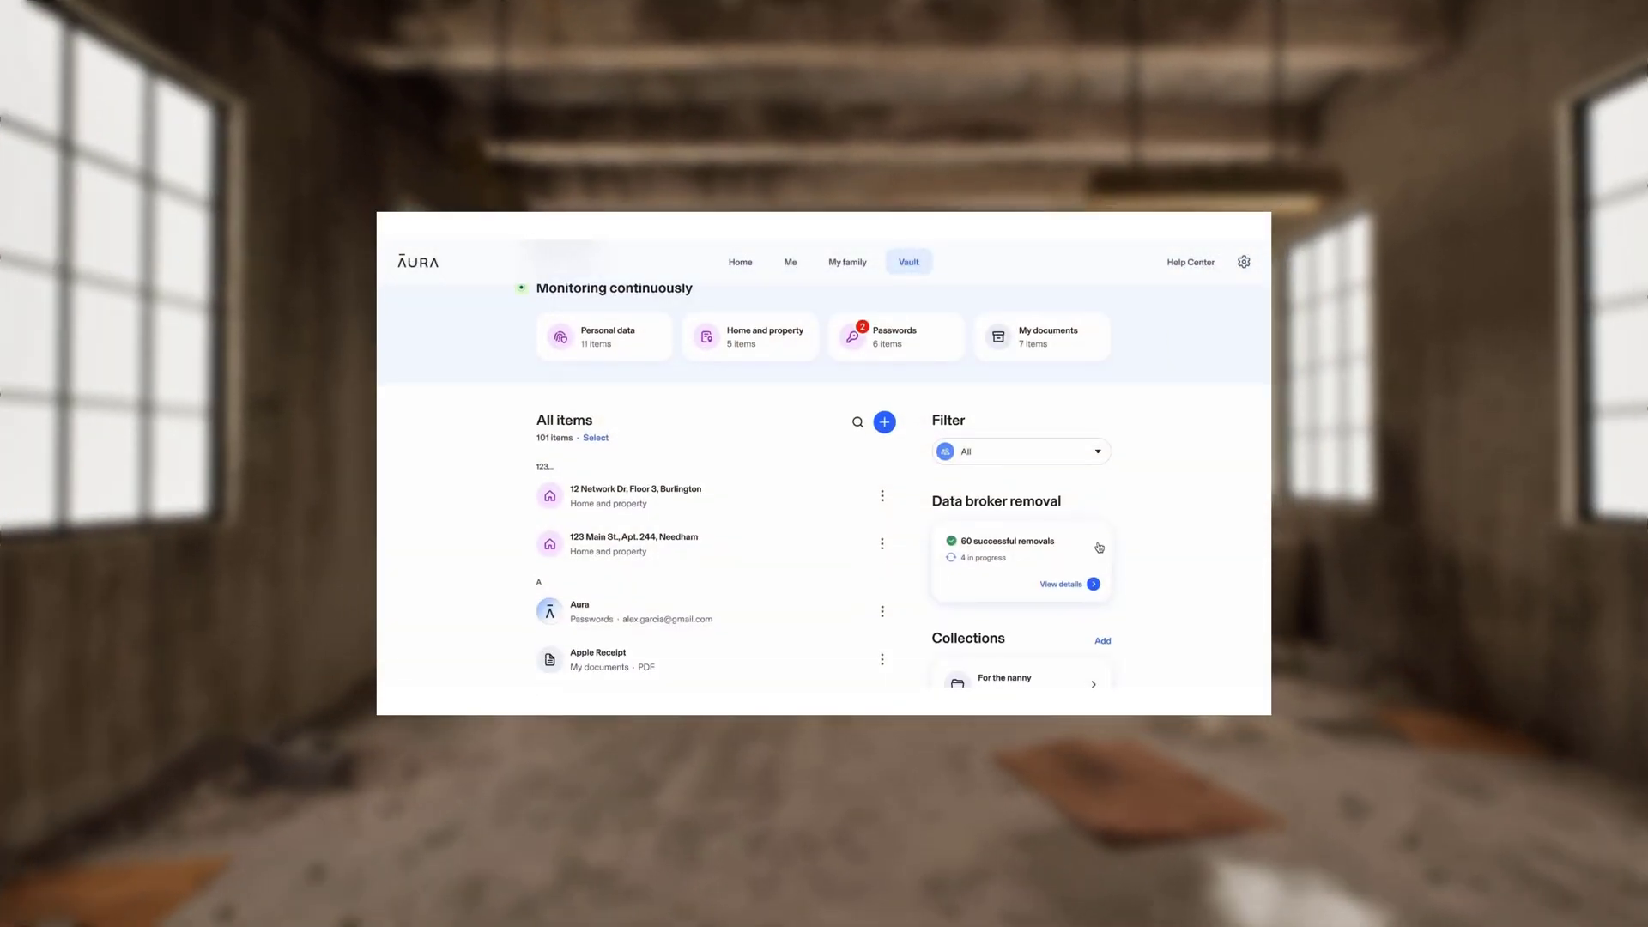
pyautogui.click(1099, 547)
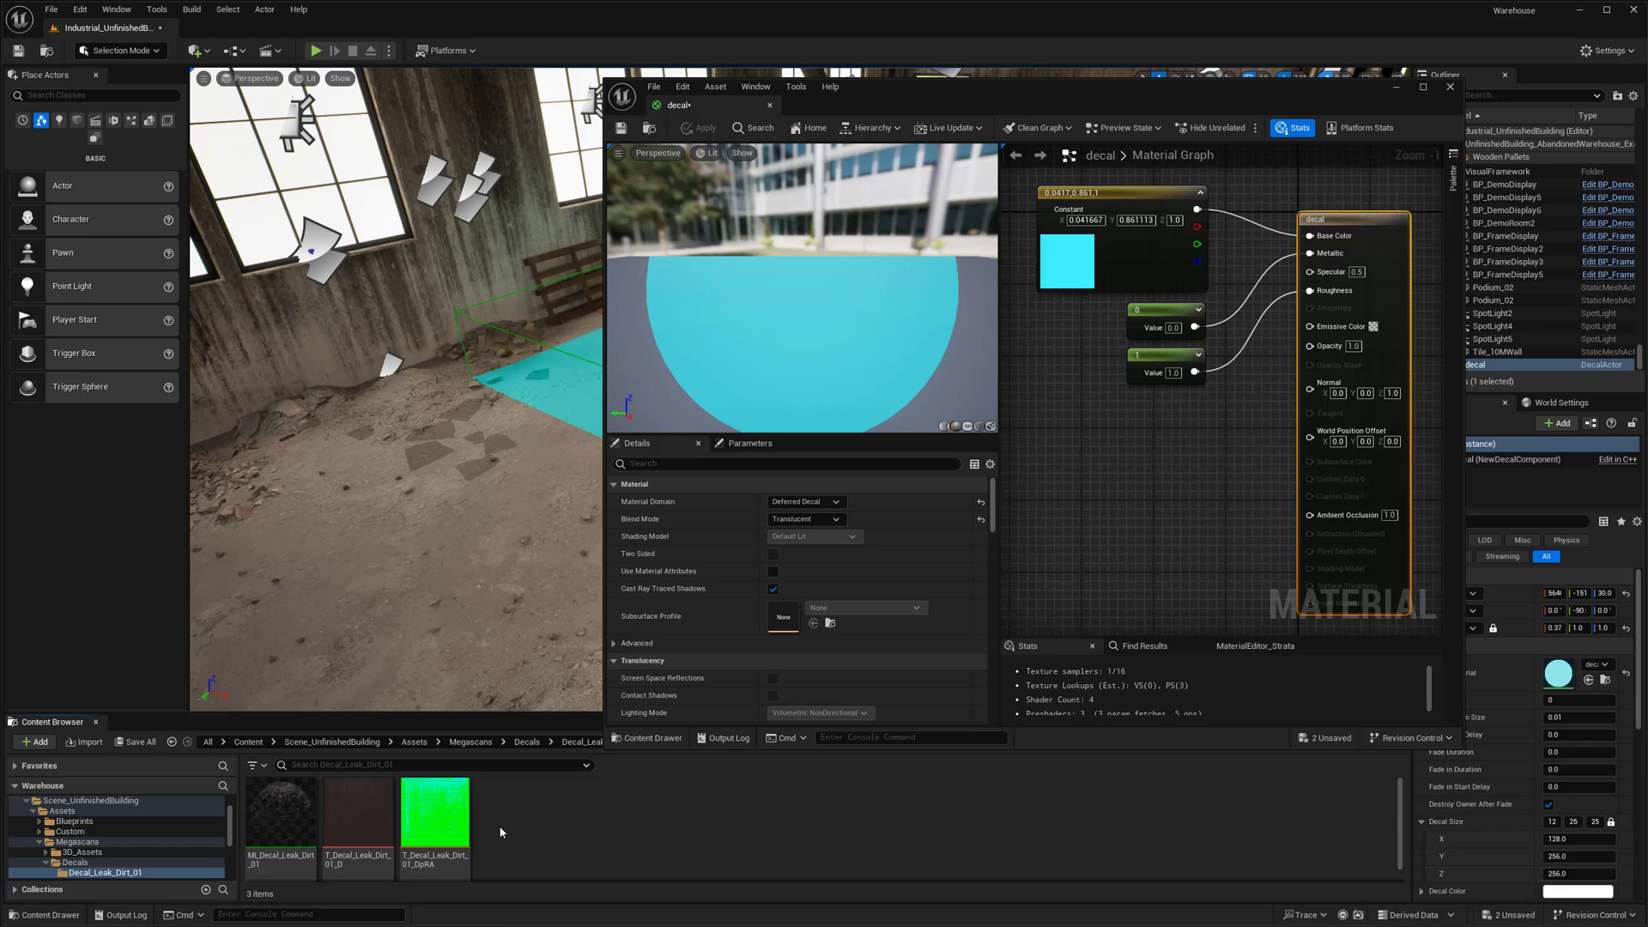
# Add the T_Decal_Leak_Dirt_01_D texture to the material graph and place it beside the cyan color constant.
pyautogui.moveTo(362, 818)
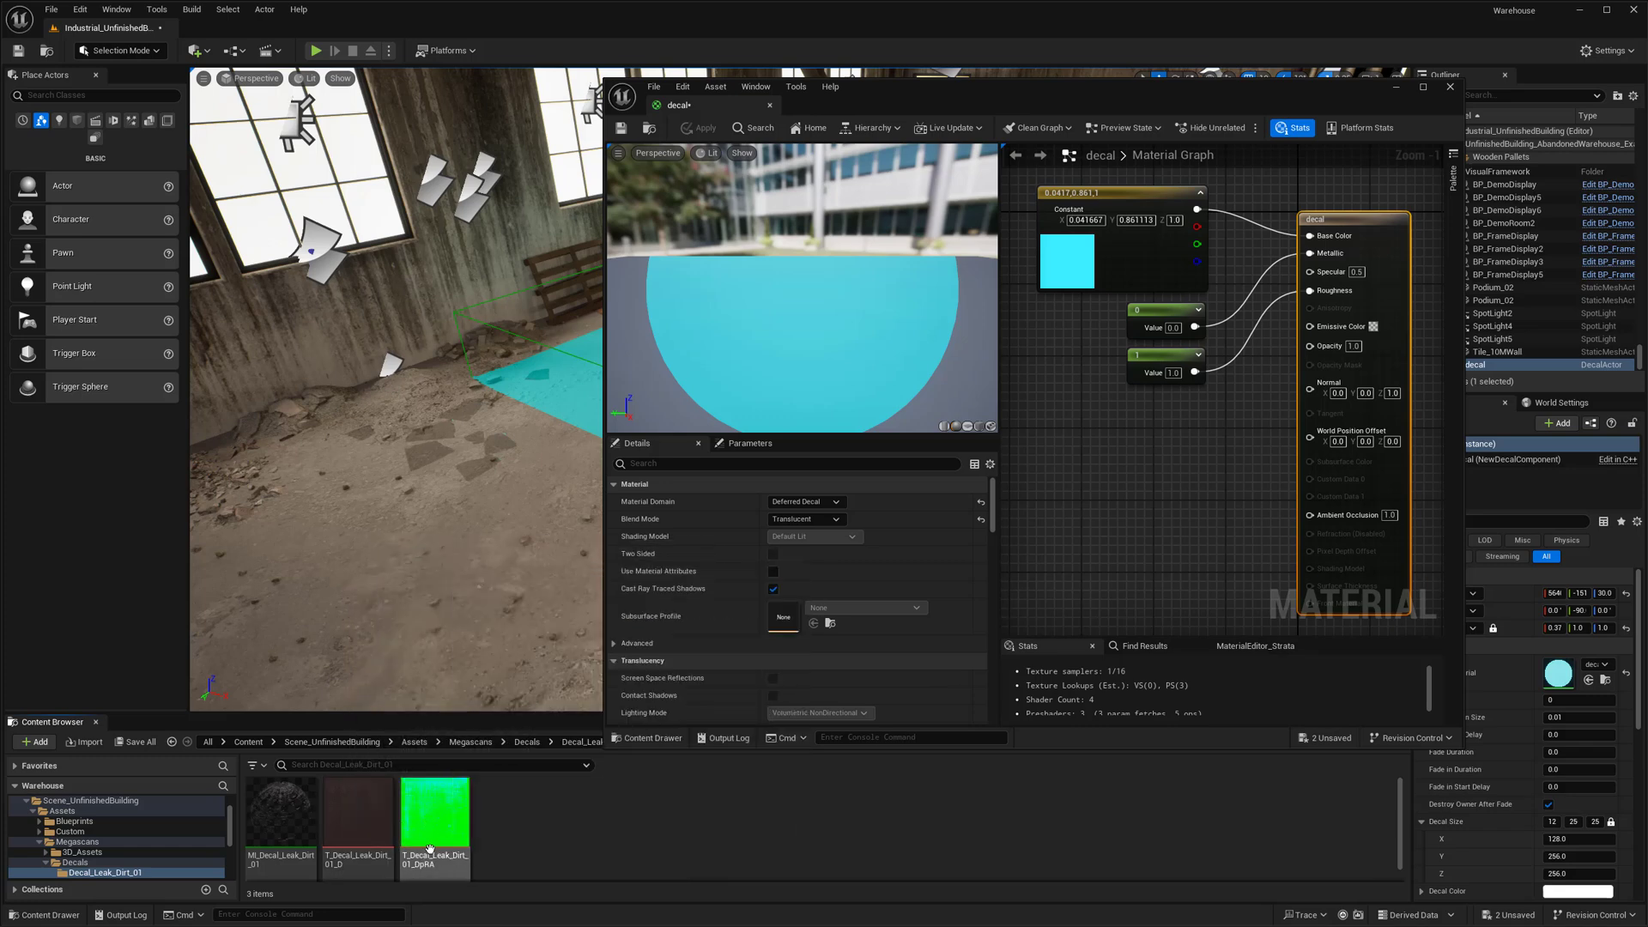
pyautogui.moveTo(428, 817)
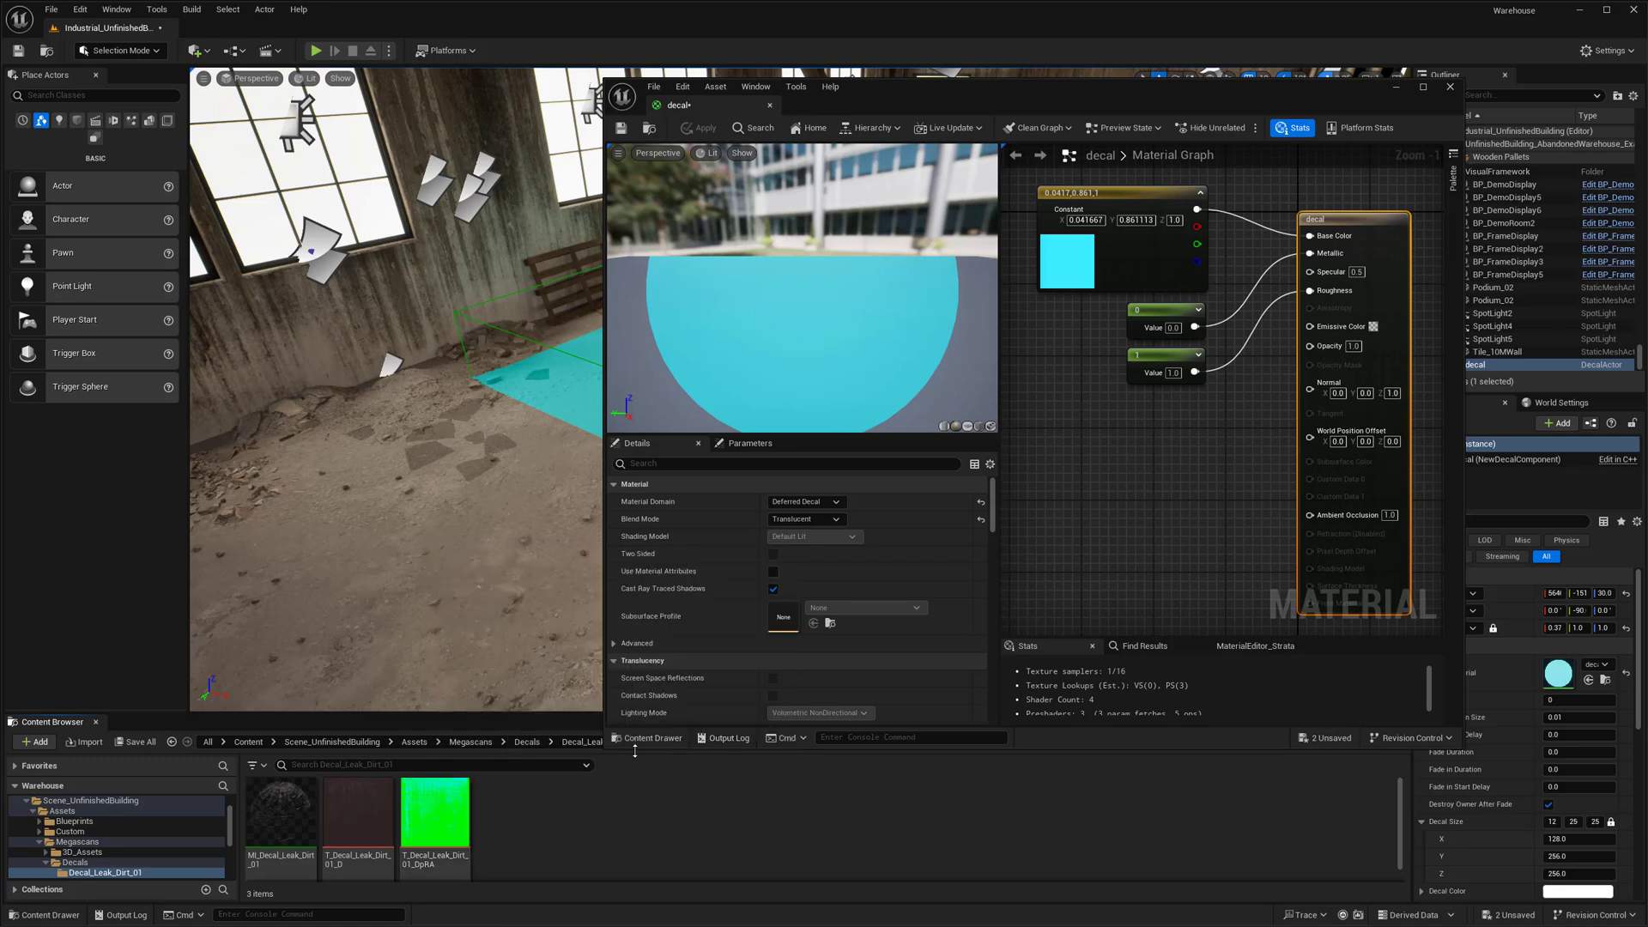
pyautogui.moveTo(335, 807); pyautogui.dragTo(1073, 374)
pyautogui.moveTo(1068, 322); pyautogui.dragTo(1176, 326, button='right')
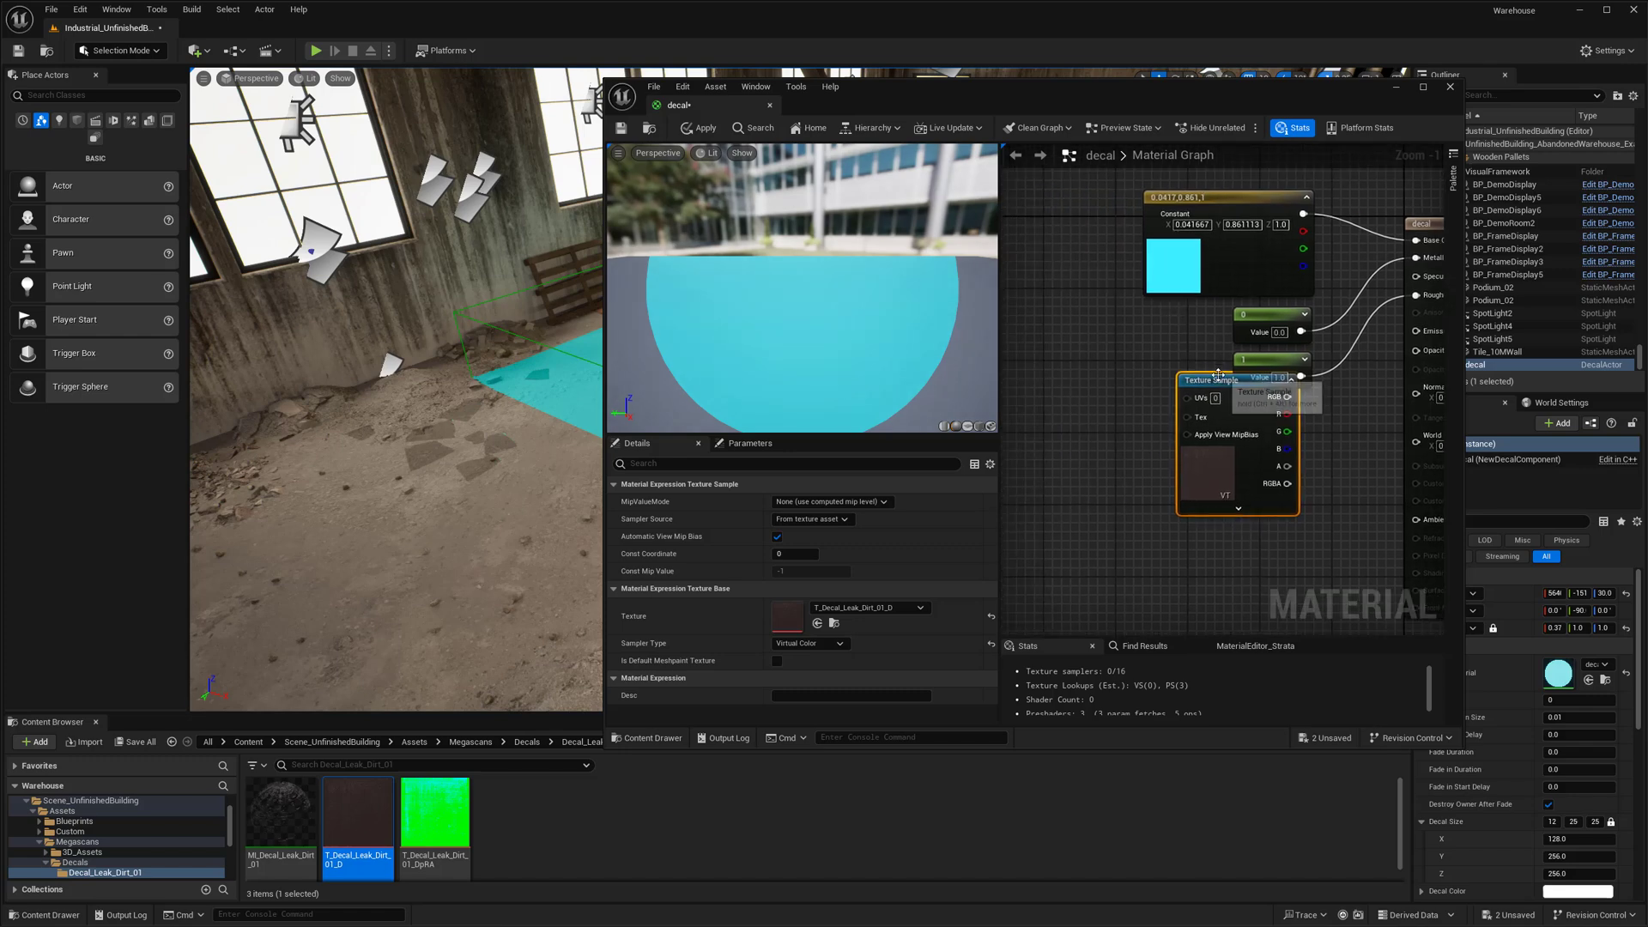
pyautogui.moveTo(1223, 375); pyautogui.dragTo(1050, 196)
pyautogui.moveTo(1165, 270); pyautogui.dragTo(1086, 237, button='right')
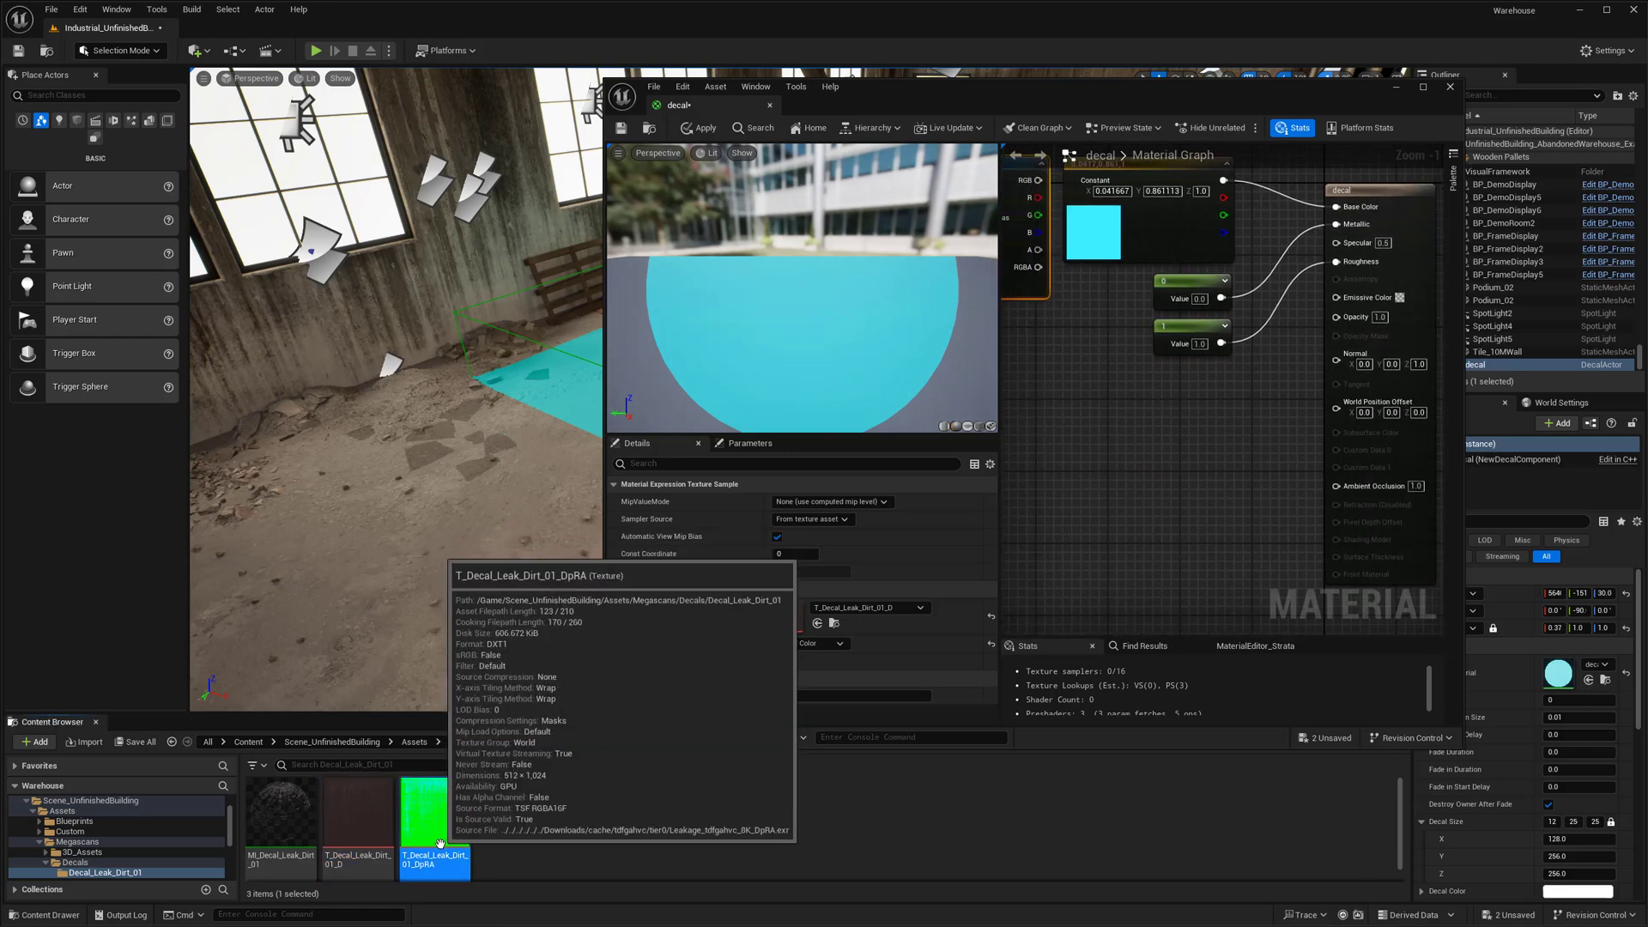
# Add the T_Decal_Leak_Dirt_01_DpRA texture below the value constants and widen the material editor window.
pyautogui.moveTo(442, 807); pyautogui.dragTo(1104, 449)
pyautogui.moveTo(1026, 86); pyautogui.dragTo(999, 139)
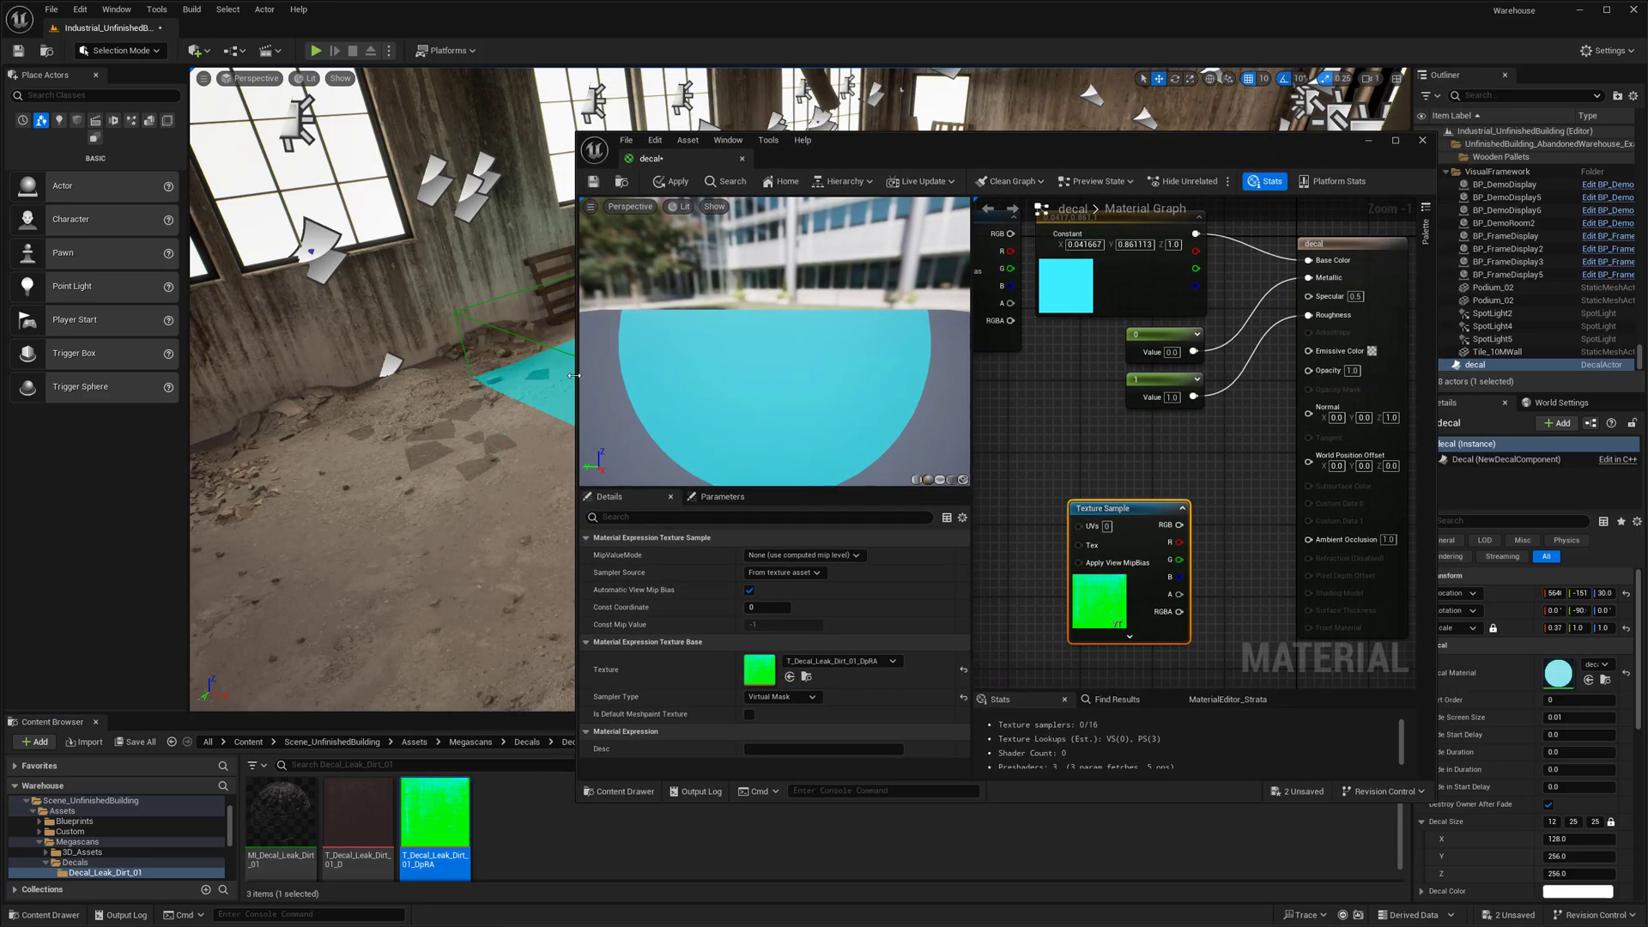
pyautogui.moveTo(574, 375); pyautogui.dragTo(345, 375)
pyautogui.click(914, 621)
pyautogui.moveTo(913, 622); pyautogui.dragTo(938, 558, button='right')
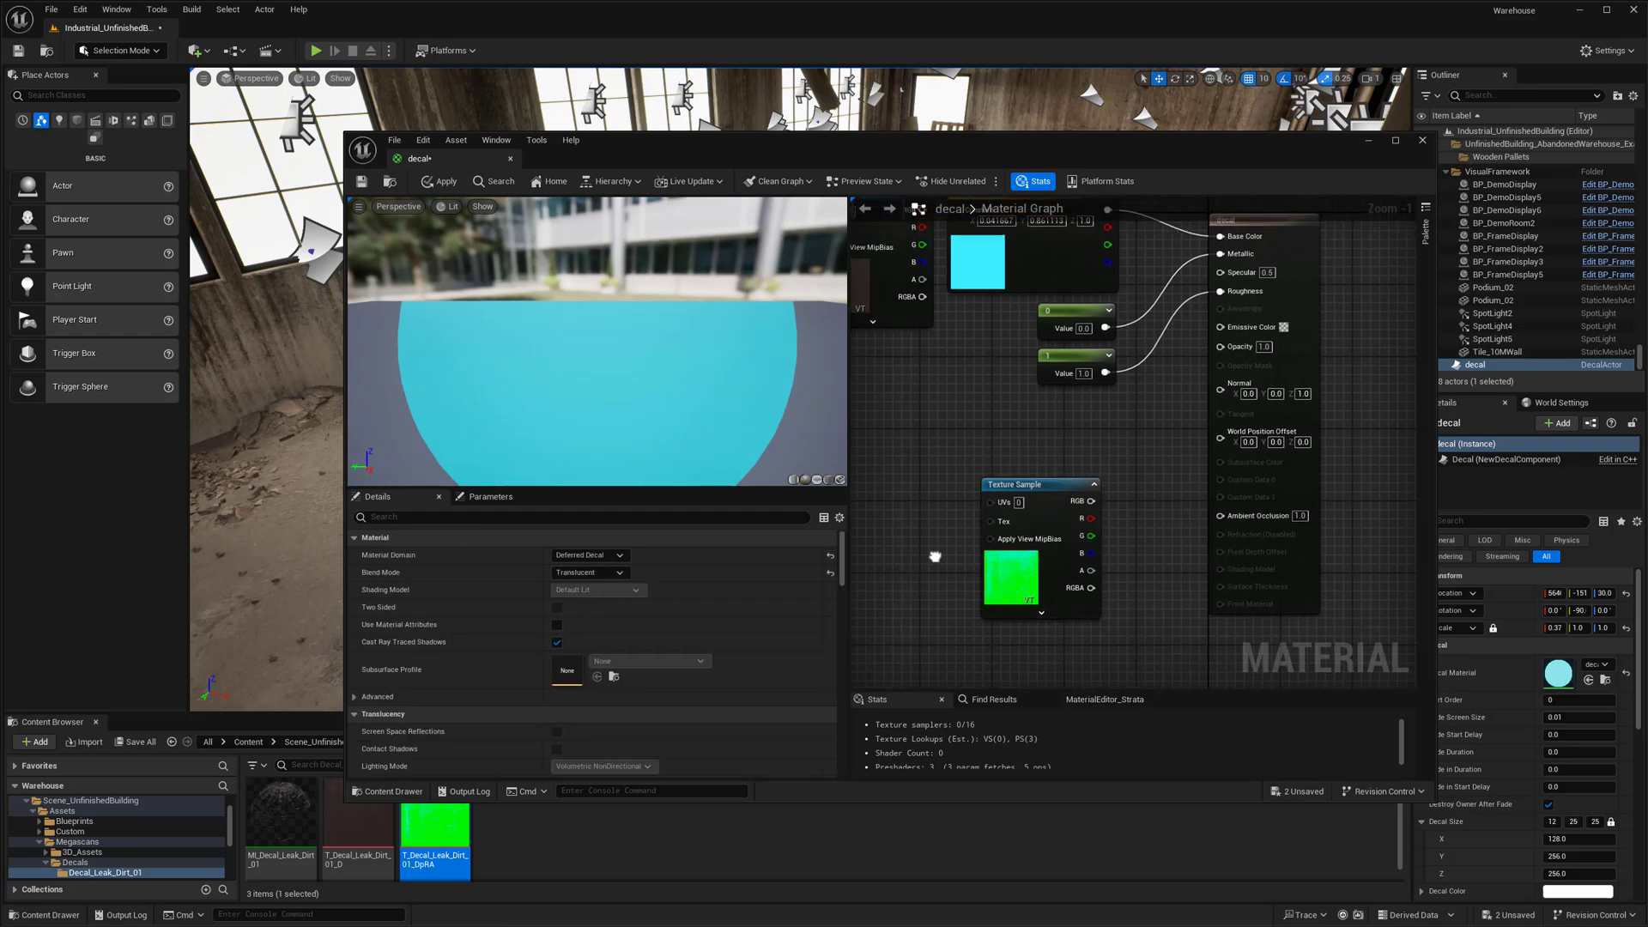
# Open the T_Decal_Leak_Dirt_01_DpRA texture from its sample node and examine its red, green and blue channels individually.
pyautogui.click(1030, 574)
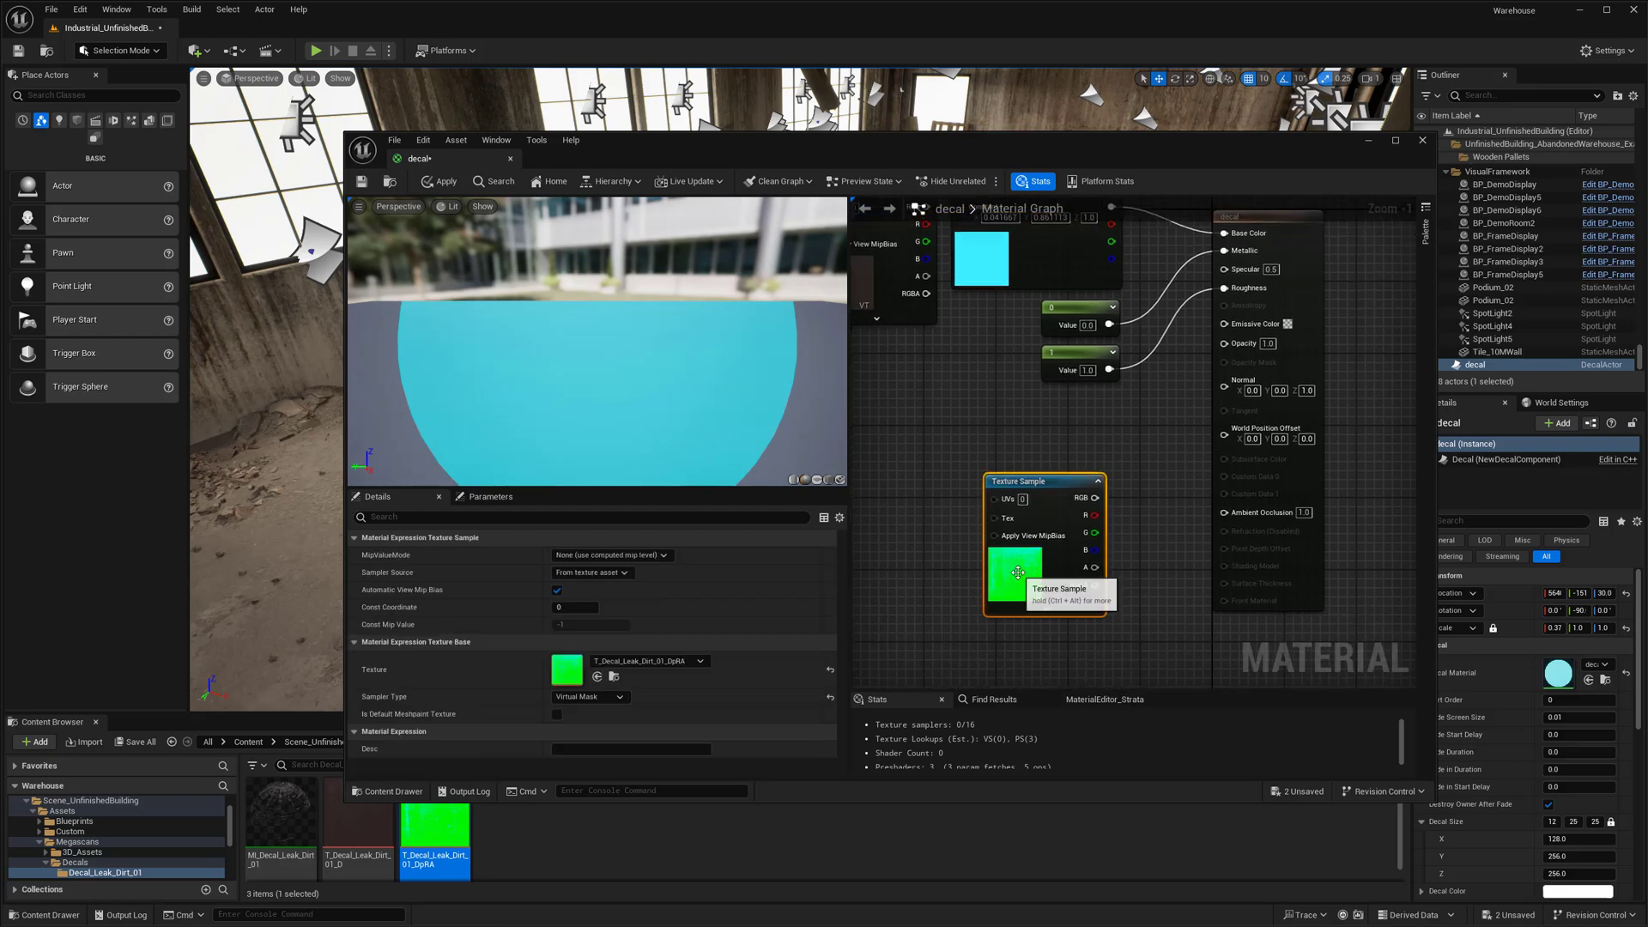
pyautogui.doubleClick(571, 671)
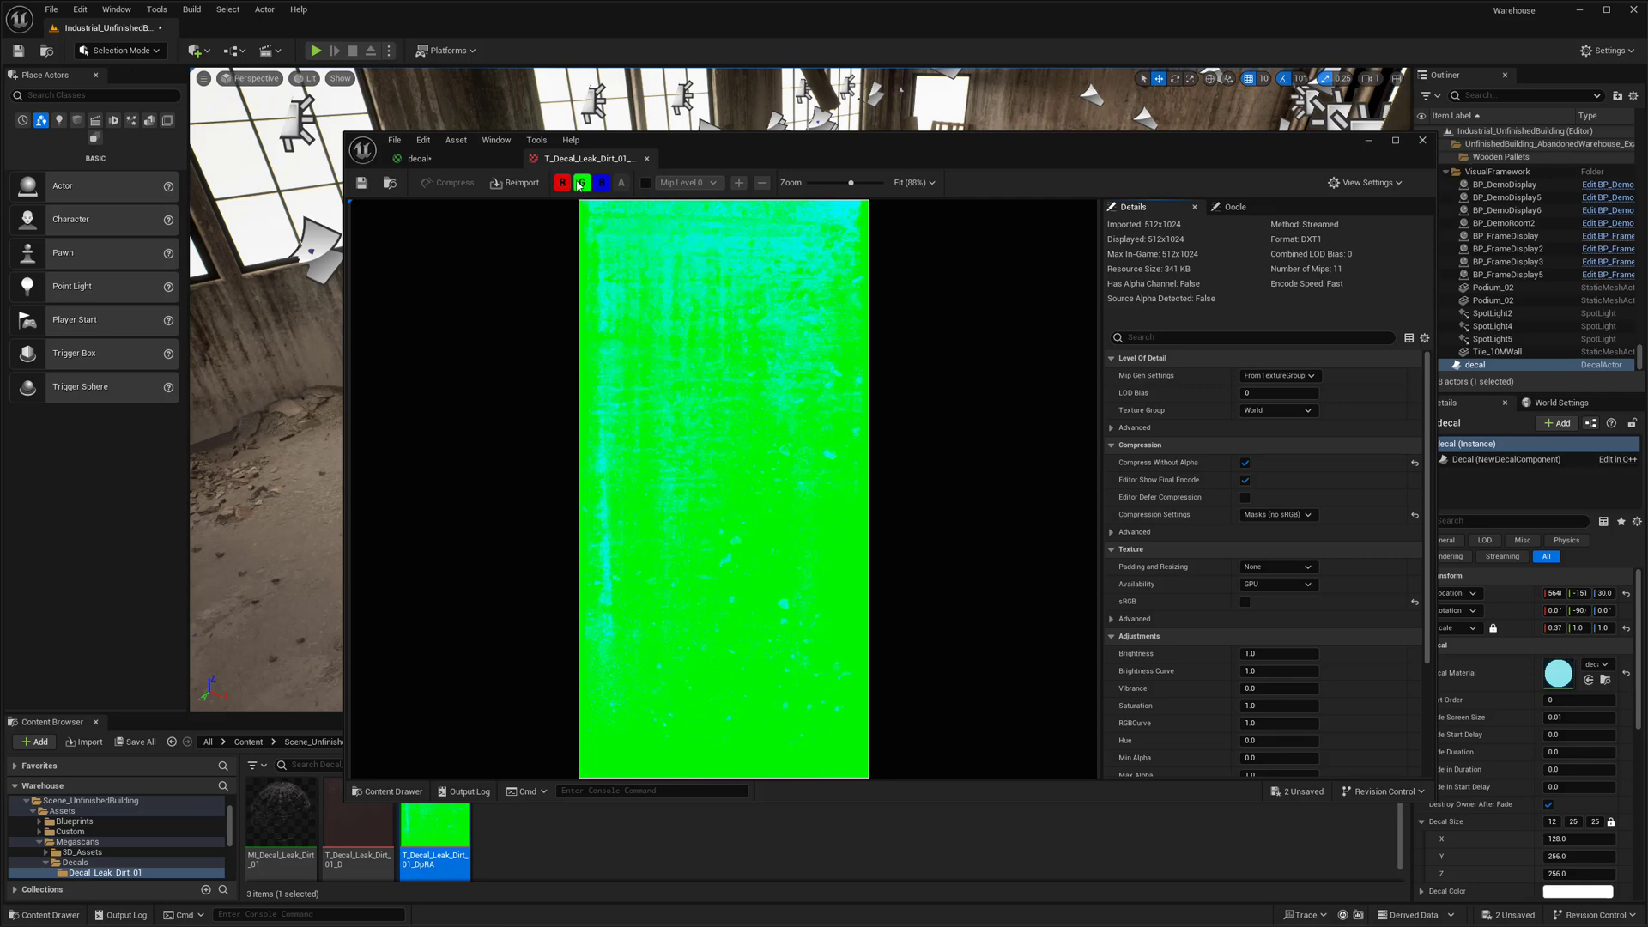
pyautogui.click(582, 182)
pyautogui.click(603, 183)
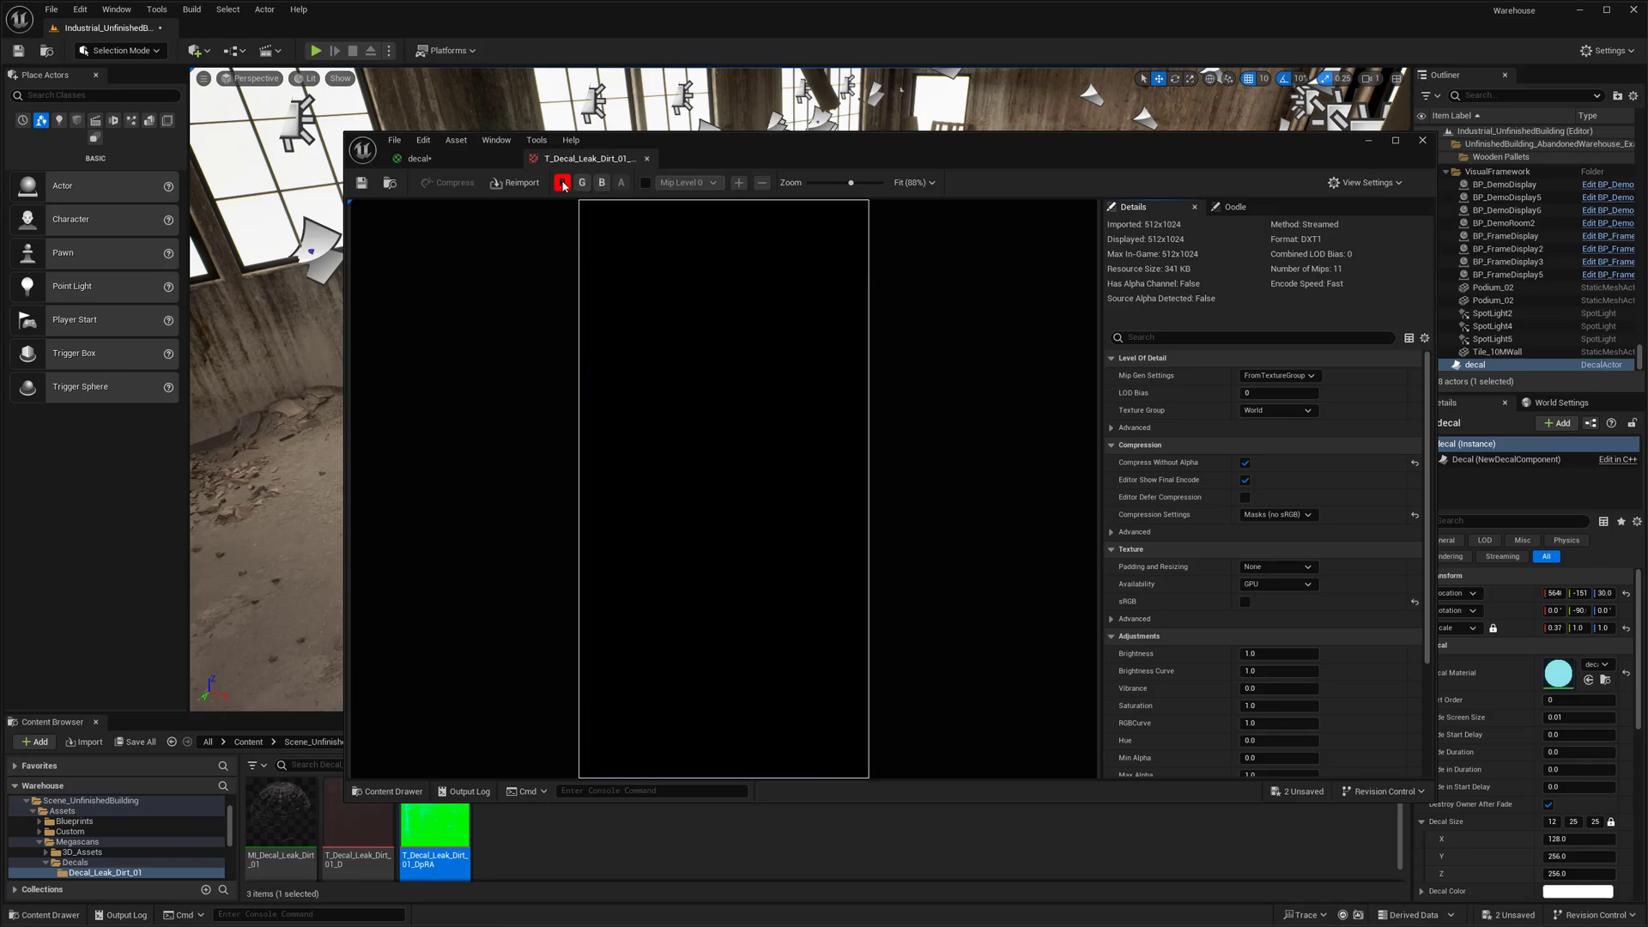
pyautogui.click(563, 183)
pyautogui.click(583, 183)
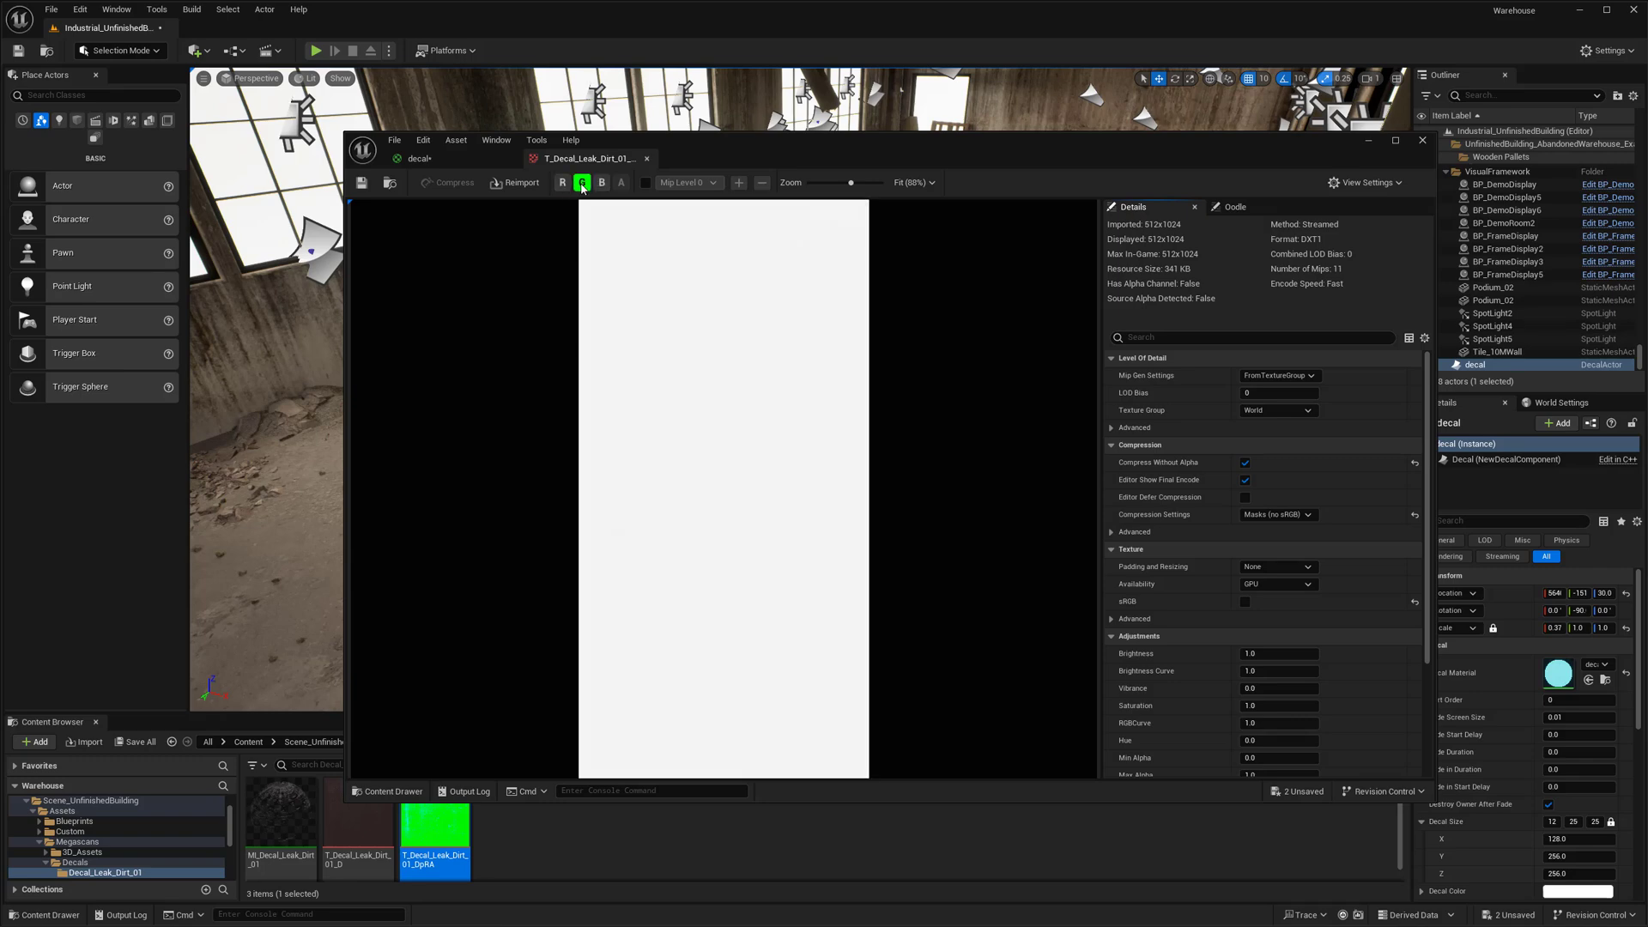
pyautogui.click(583, 182)
pyautogui.click(603, 183)
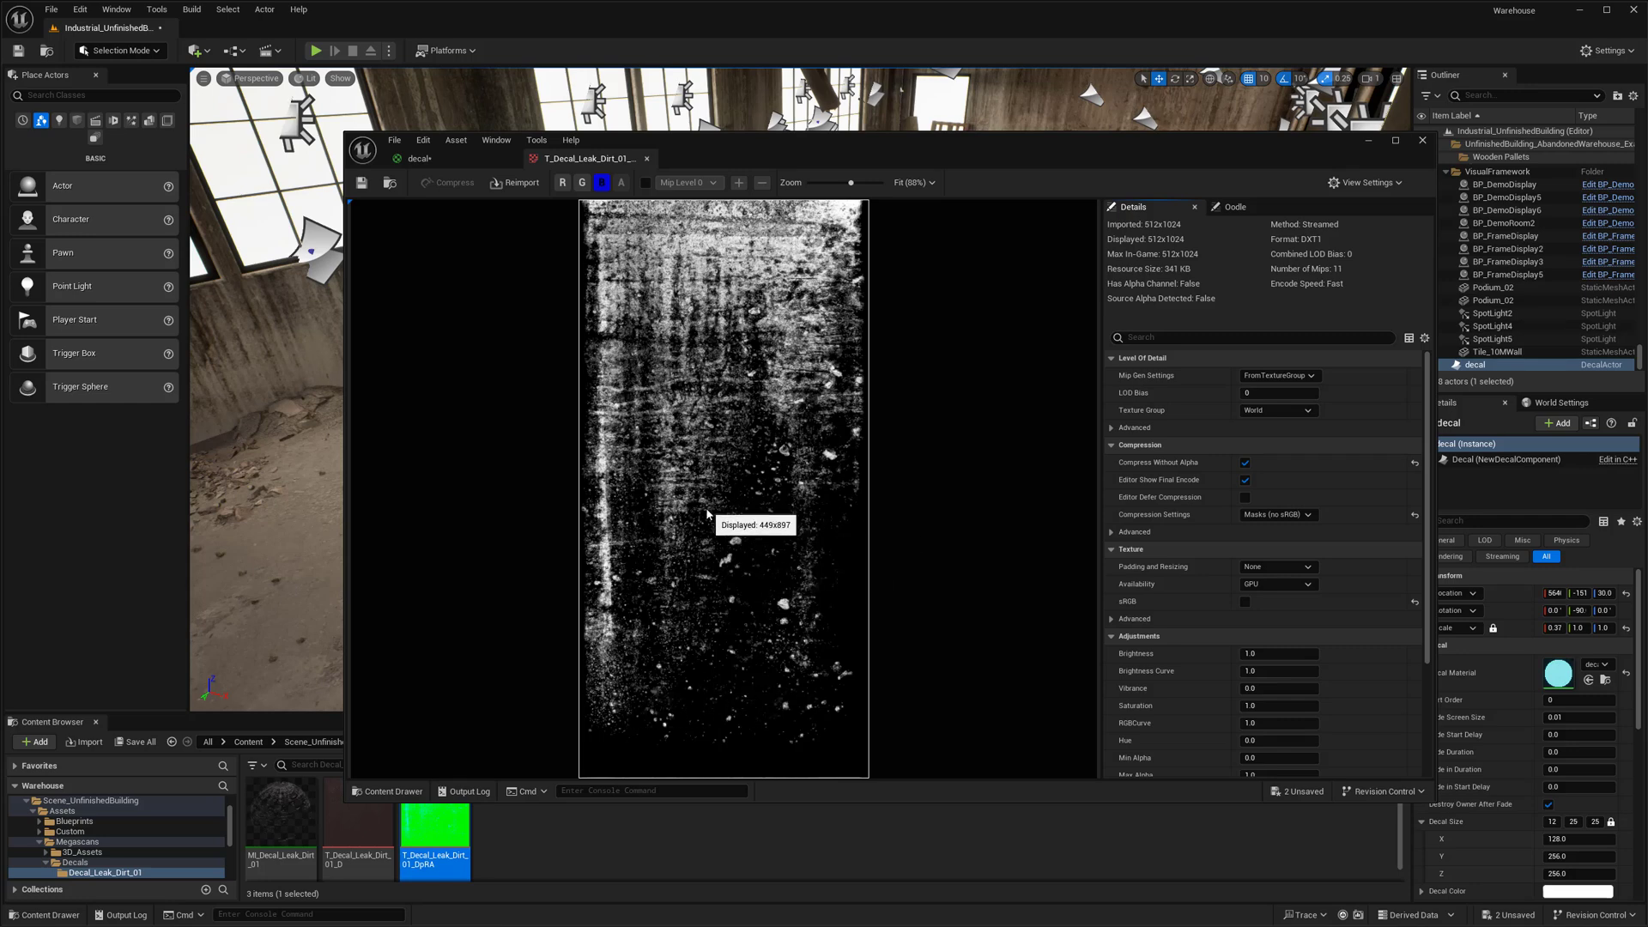
pyautogui.click(603, 183)
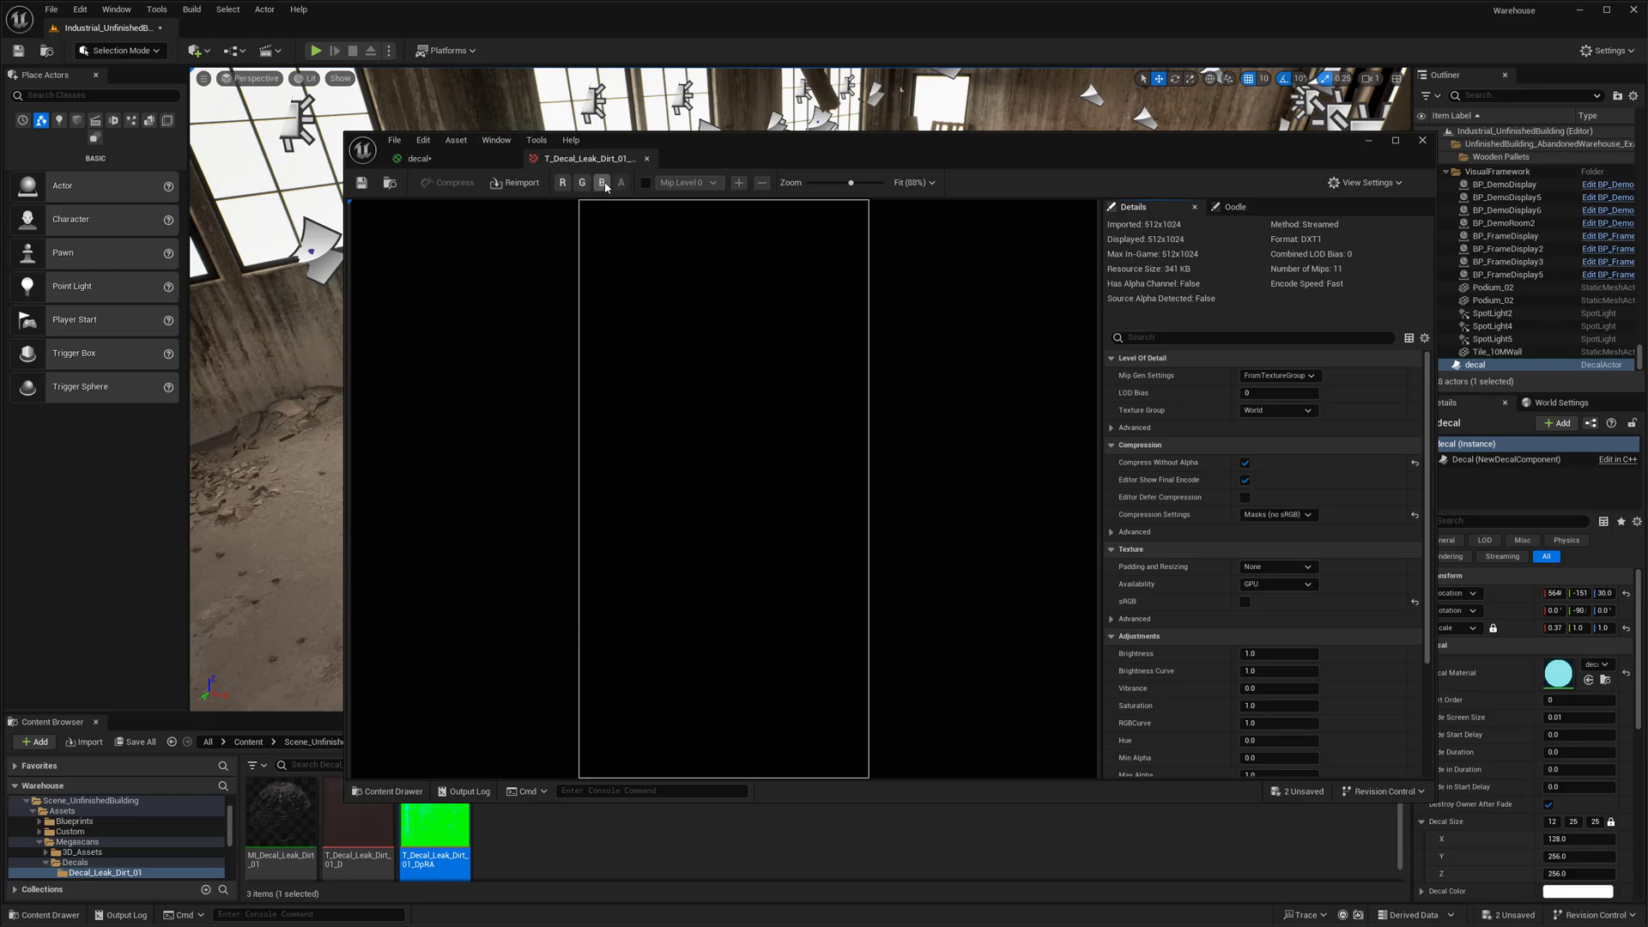
pyautogui.click(646, 159)
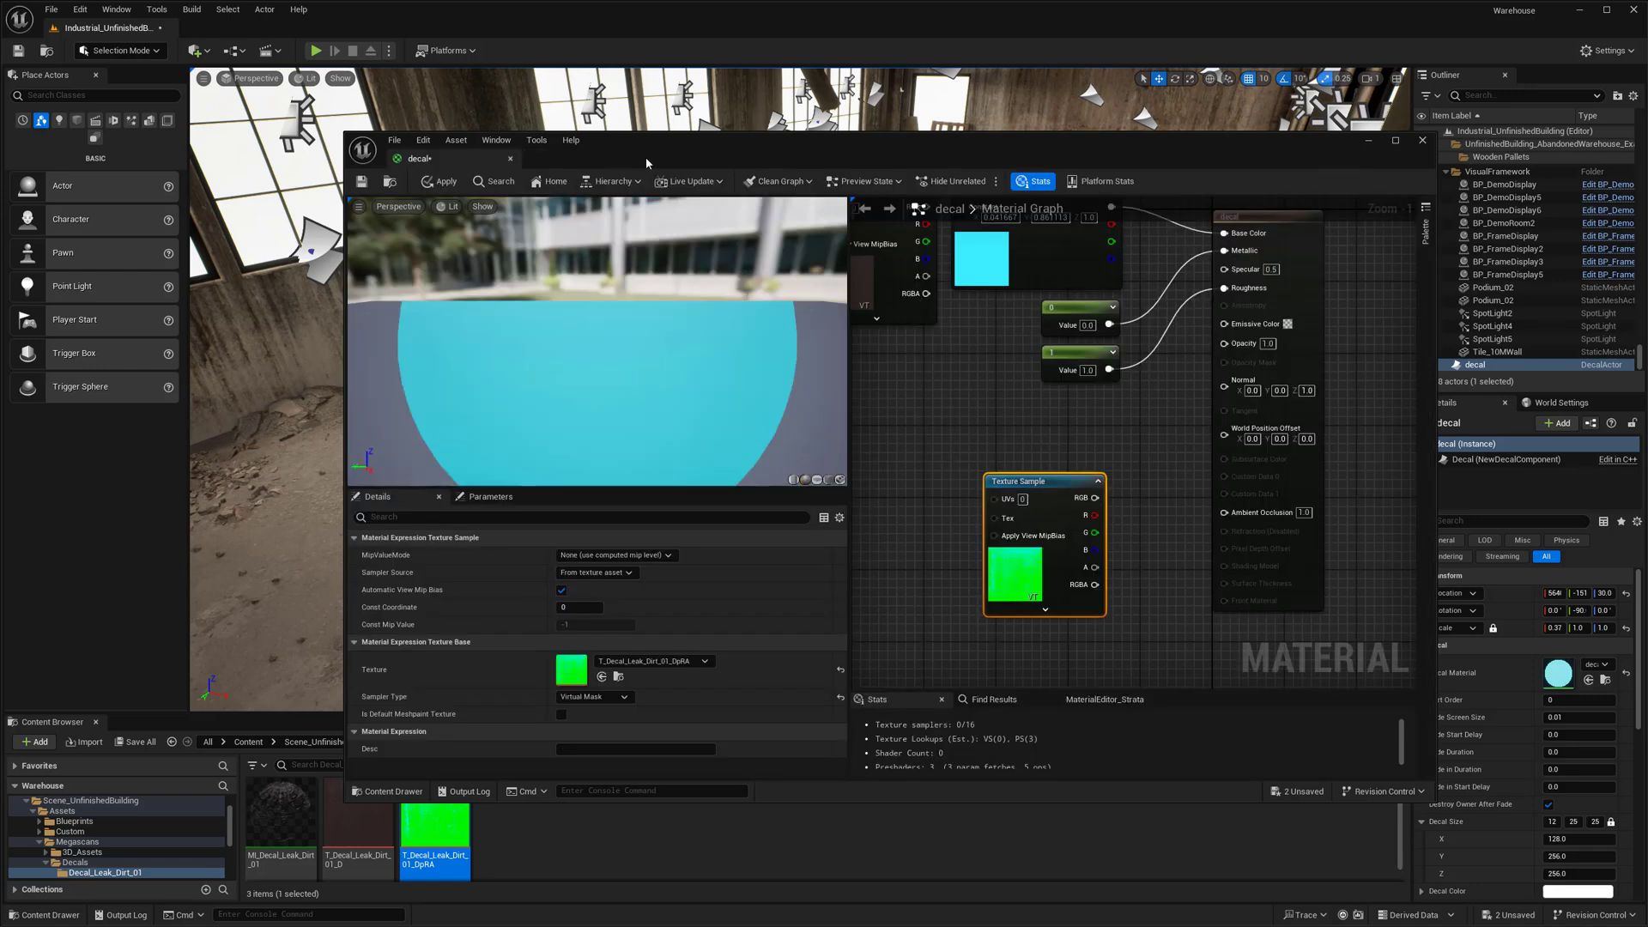
# Connect the mask texture's blue channel to the decal material's Opacity, apply the change and close the material editor.
pyautogui.click(949, 478)
pyautogui.moveTo(1096, 549); pyautogui.dragTo(1224, 344)
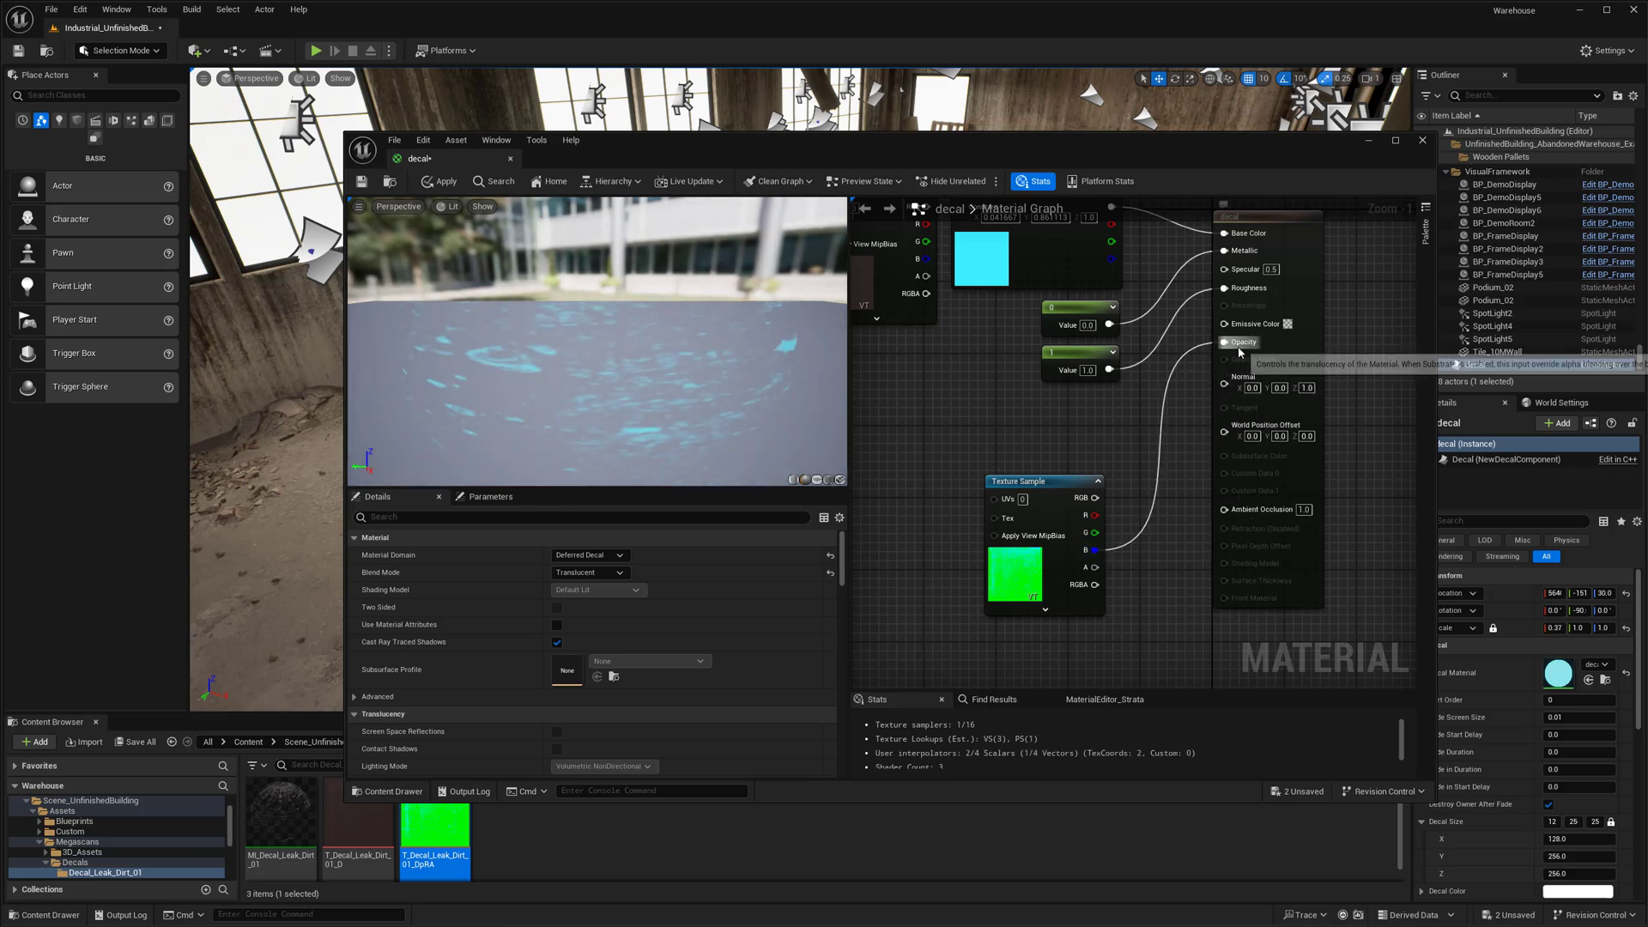
pyautogui.click(439, 182)
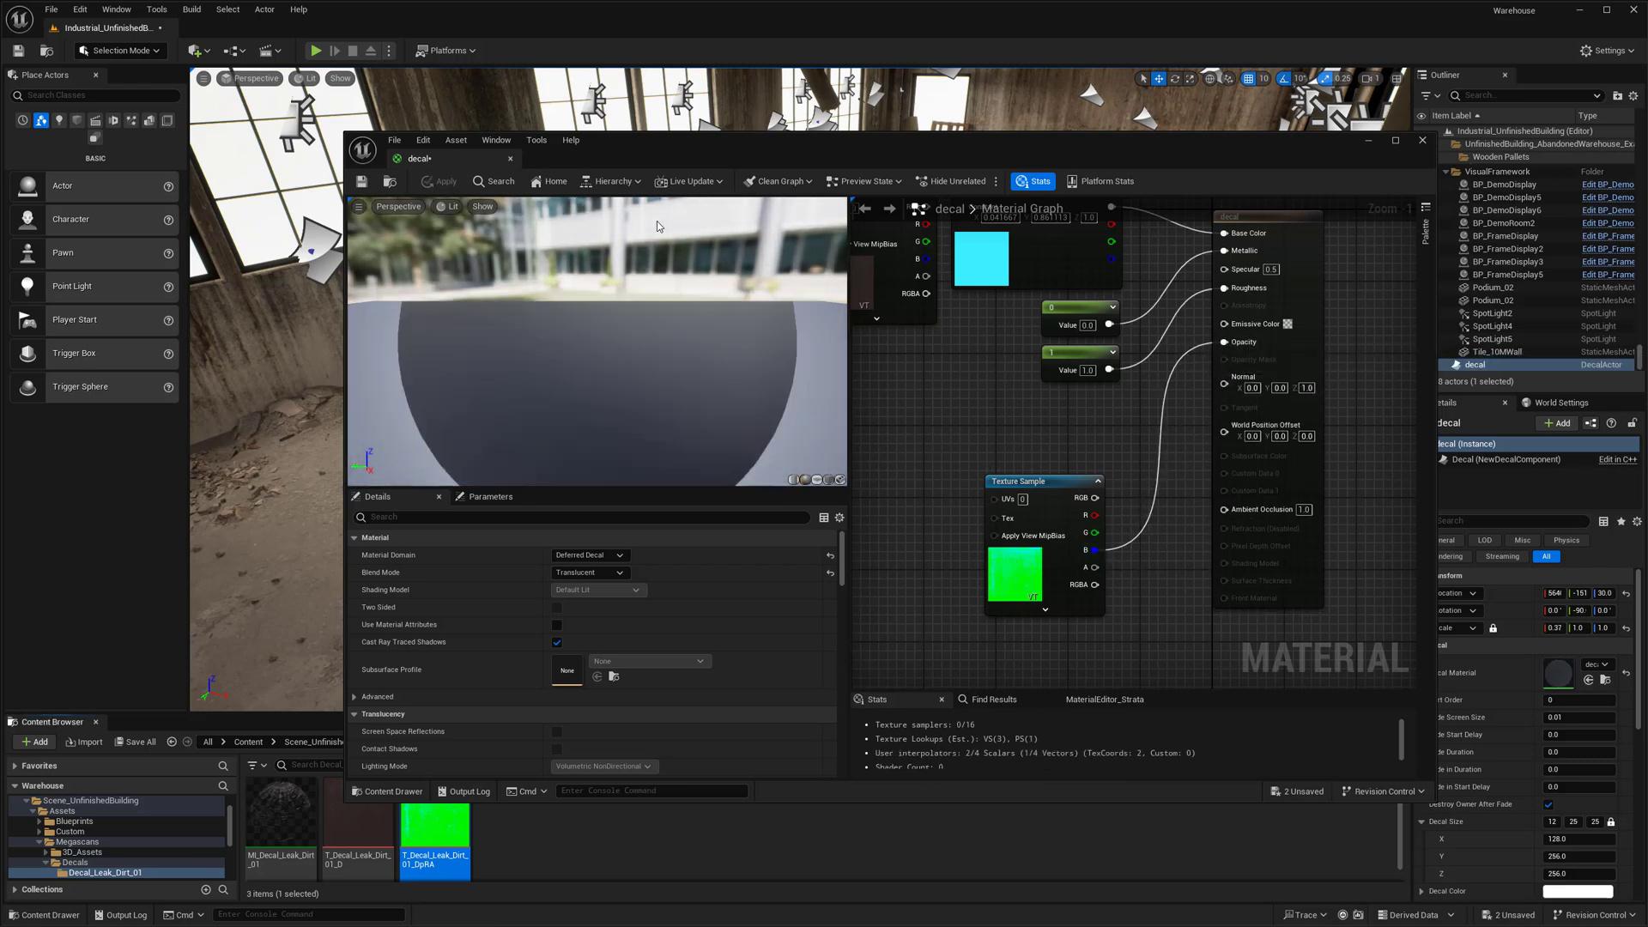
pyautogui.click(512, 160)
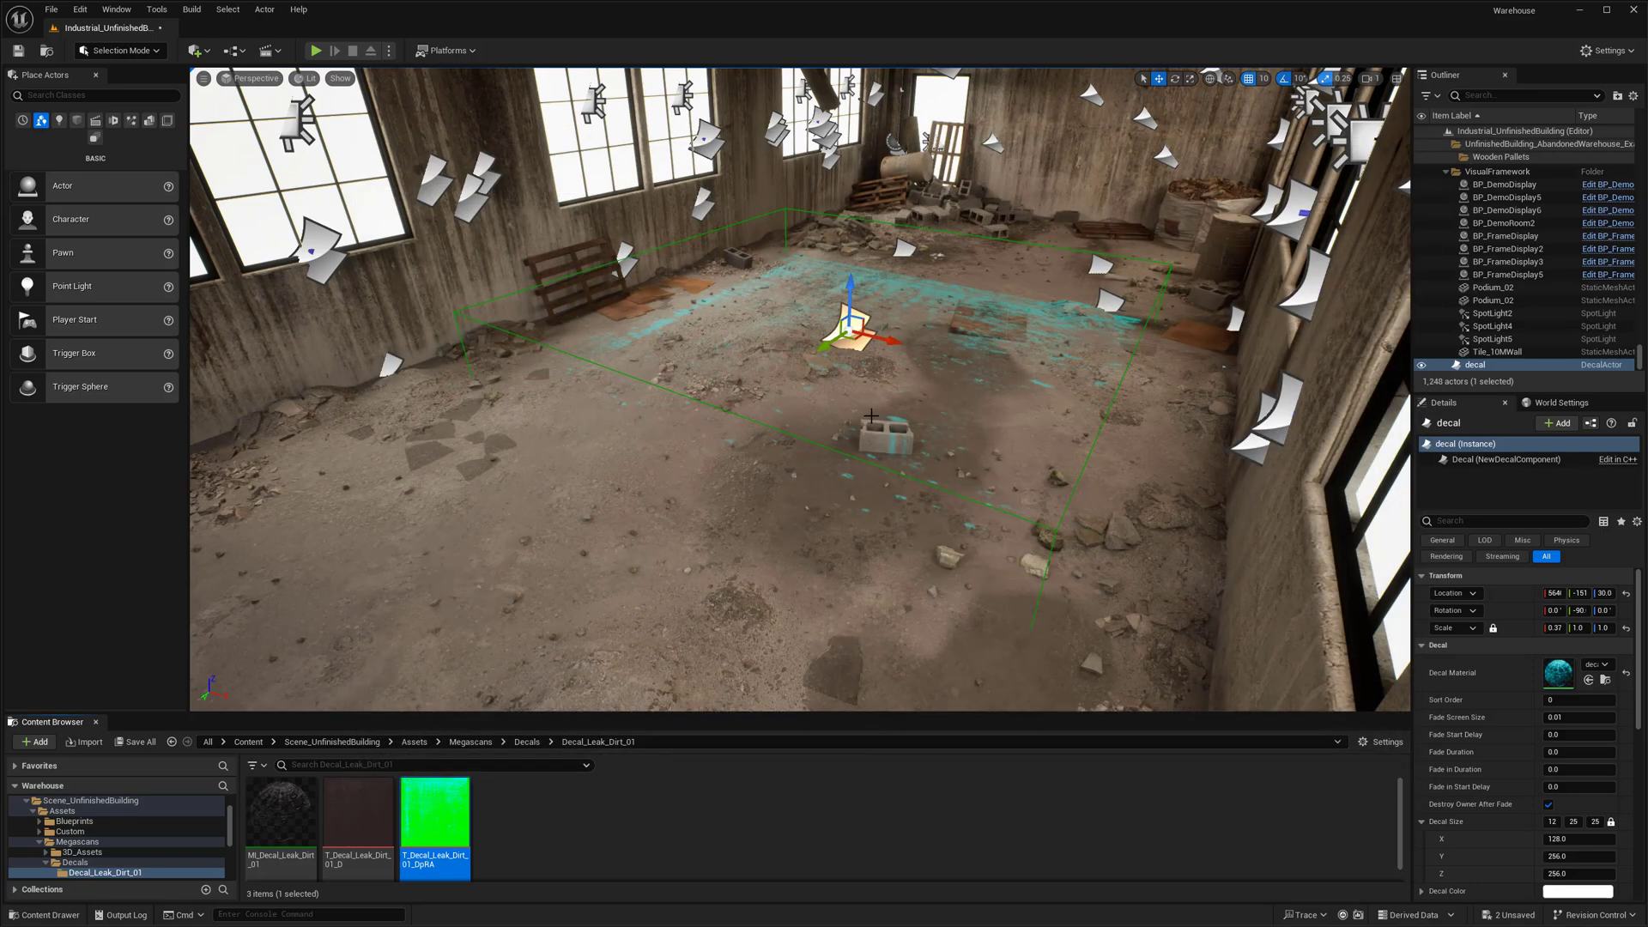
# Scale the cyan floor decal to about 0.65 along Z and inspect its projection on the floor.
pyautogui.press('f')
pyautogui.press('g')
pyautogui.moveTo(899, 451)
pyautogui.mouseDown(button='right')
pyautogui.moveTo(876, 434)
pyautogui.moveTo(910, 468)
pyautogui.mouseUp(button='right')
pyautogui.press('g')
pyautogui.press('g')
pyautogui.press('g')
pyautogui.press('e')
pyautogui.press('r')
pyautogui.moveTo(739, 419); pyautogui.dragTo(704, 400)
pyautogui.moveTo(763, 415); pyautogui.dragTo(946, 380, button='right')
pyautogui.press('g')
pyautogui.press('g')
pyautogui.press('w')
pyautogui.moveTo(1116, 572); pyautogui.dragTo(1116, 572, button='right')
pyautogui.moveTo(1255, 652); pyautogui.dragTo(1255, 652, button='right')
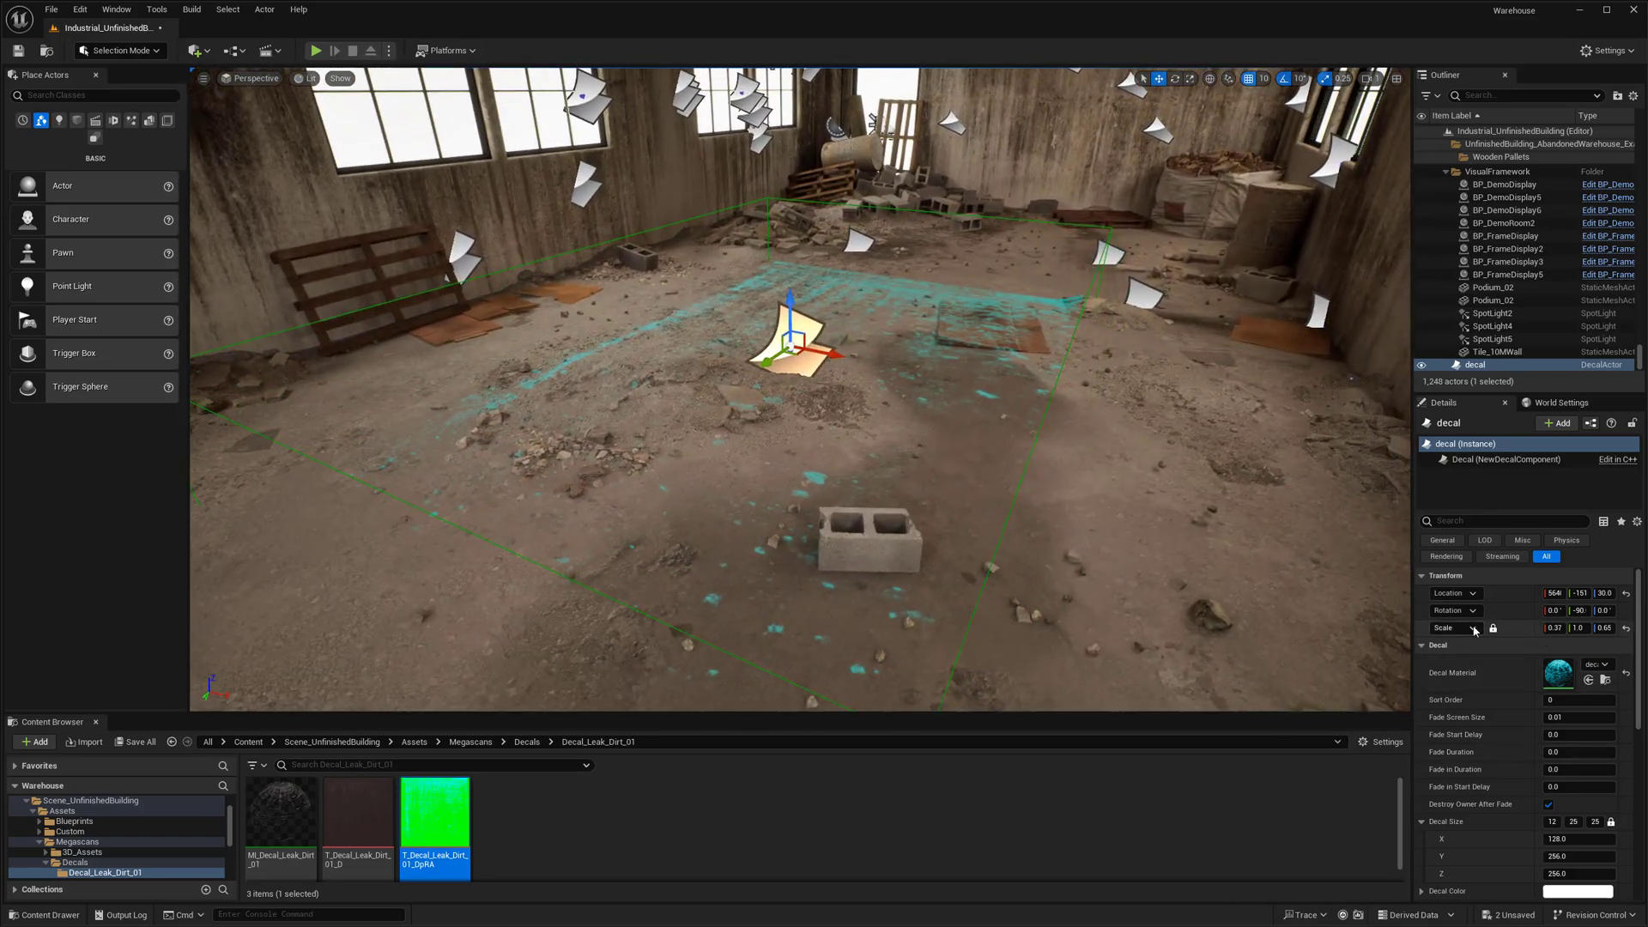
# Check the decal size settings and the imported dimensions of the T_Decal_Leak_Dirt_01_DpRA texture.
pyautogui.scroll(-3, 1519, 628)
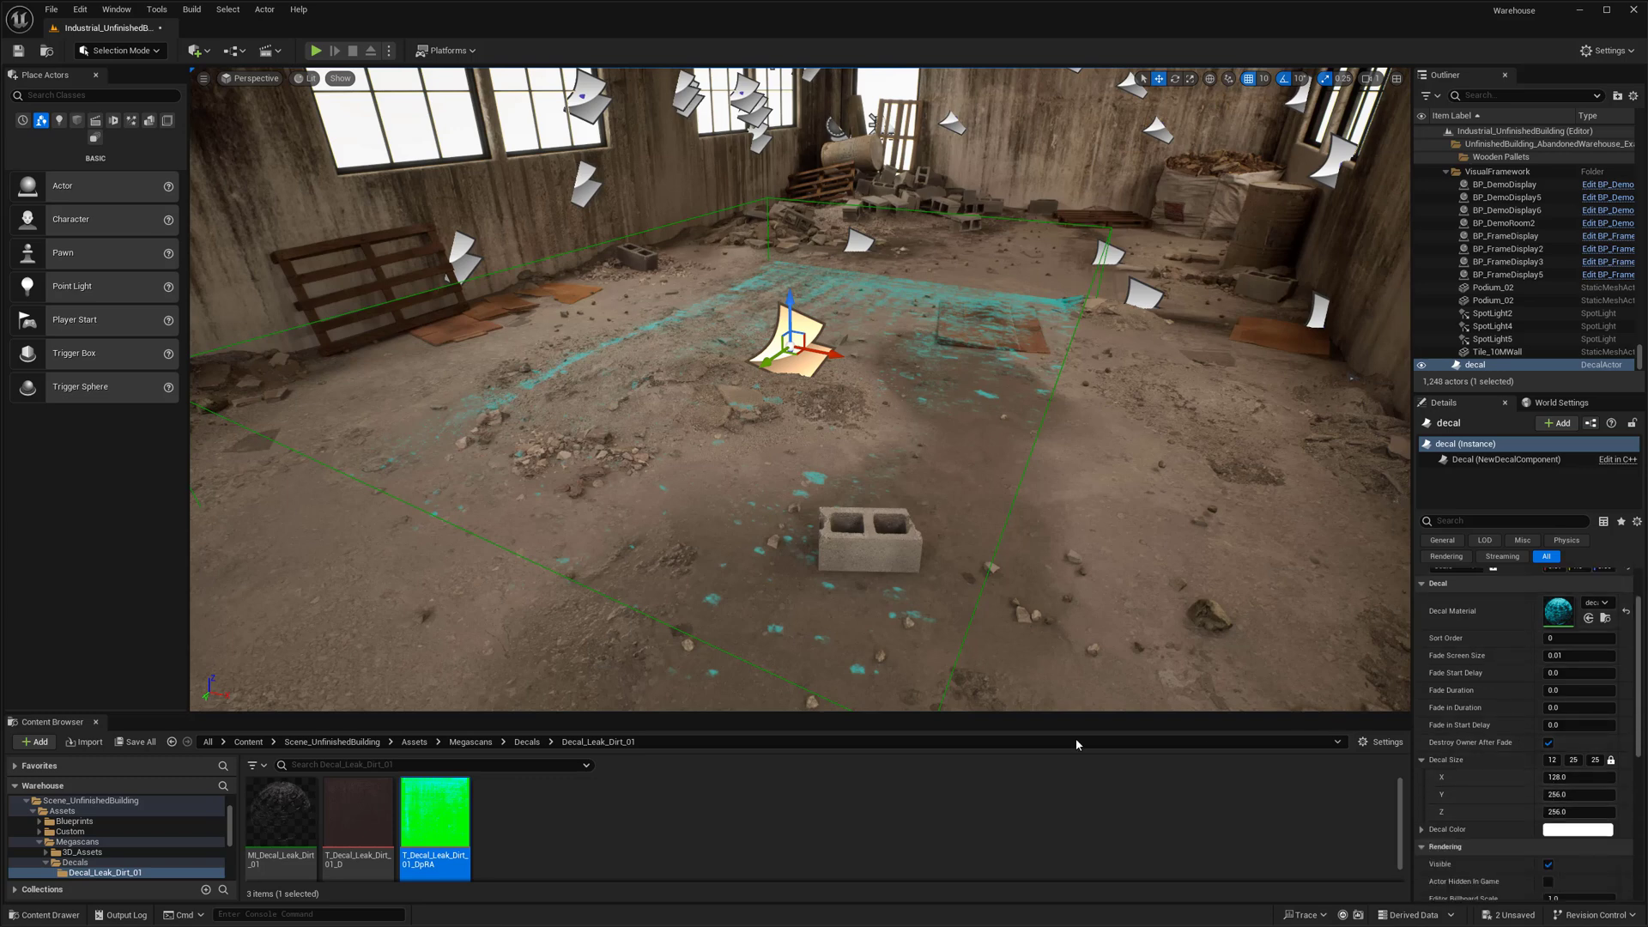
pyautogui.click(454, 822)
pyautogui.doubleClick(455, 821)
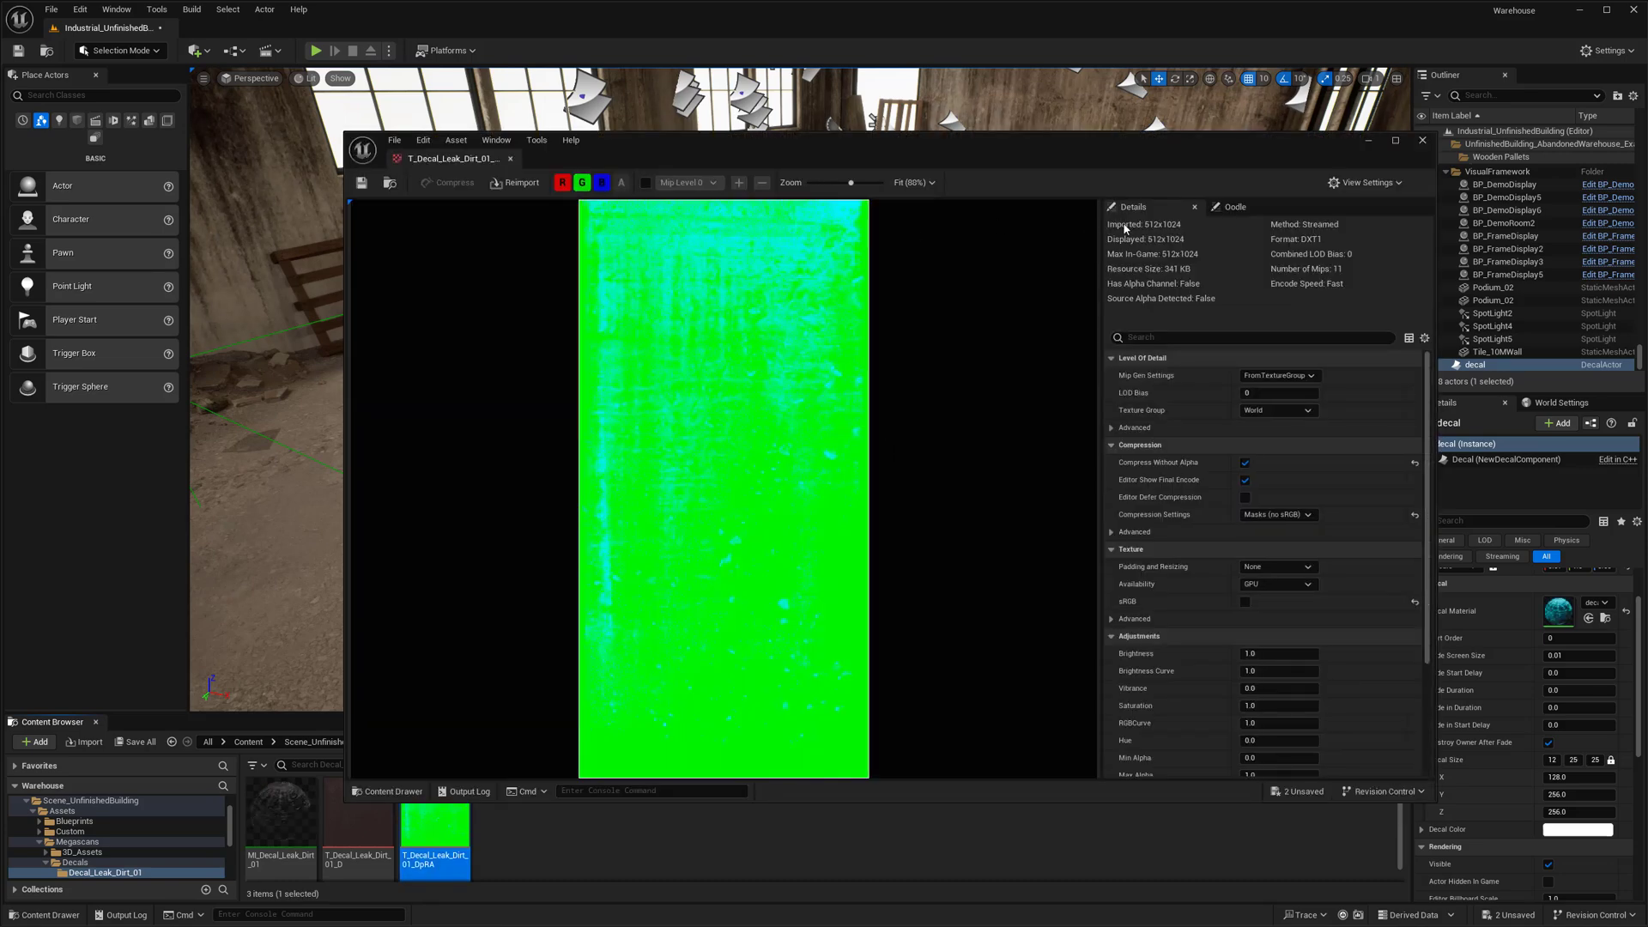
pyautogui.click(1423, 141)
# Move the cyan decal across the floor toward the far wall of the warehouse.
pyautogui.moveTo(735, 379)
pyautogui.mouseDown(button='right')
pyautogui.moveTo(807, 344)
pyautogui.moveTo(772, 378)
pyautogui.moveTo(735, 378)
pyautogui.moveTo(749, 357)
pyautogui.mouseUp(button='right')
pyautogui.press('r')
pyautogui.click(677, 407)
pyautogui.moveTo(716, 423); pyautogui.dragTo(716, 423, button='right')
pyautogui.press('w')
pyautogui.moveTo(716, 423); pyautogui.dragTo(843, 429)
pyautogui.hotkey('ctrl', 'z')
pyautogui.moveTo(843, 429); pyautogui.dragTo(801, 468, button='right')
pyautogui.click(801, 468)
pyautogui.moveTo(783, 470); pyautogui.dragTo(1080, 382)
pyautogui.moveTo(1080, 382); pyautogui.dragTo(1080, 382, button='right')
pyautogui.press('w')
# Rotate the decal 90 degrees and raise it so it projects onto the far concrete wall.
pyautogui.press('e')
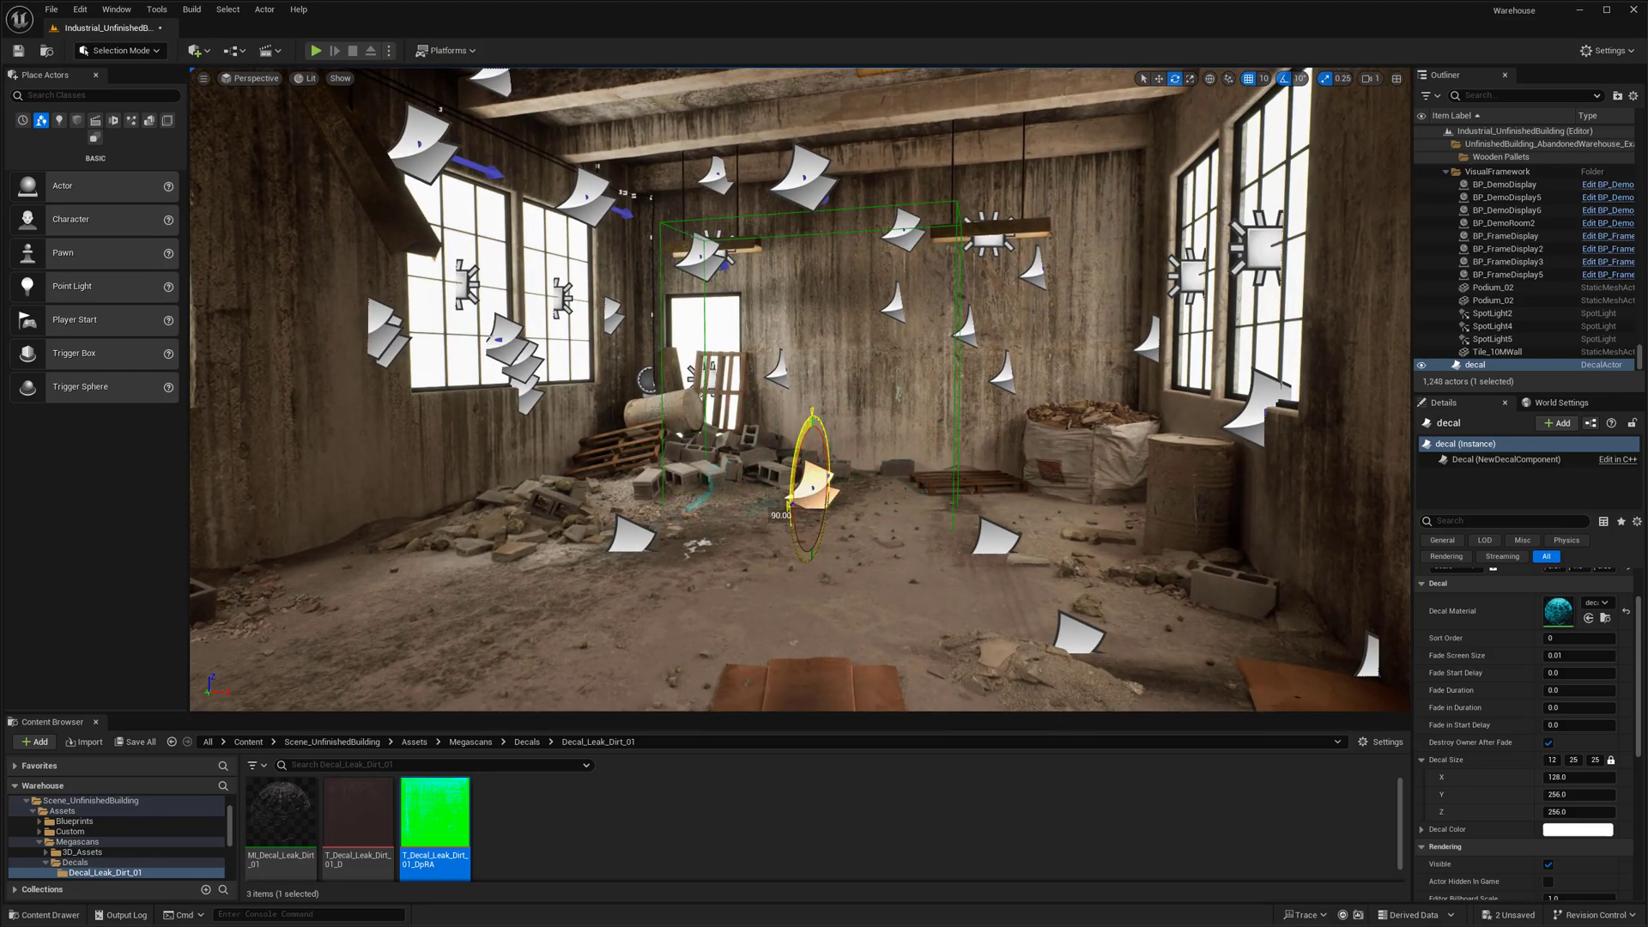
pyautogui.moveTo(800, 496); pyautogui.dragTo(855, 457)
pyautogui.moveTo(859, 399); pyautogui.dragTo(863, 335)
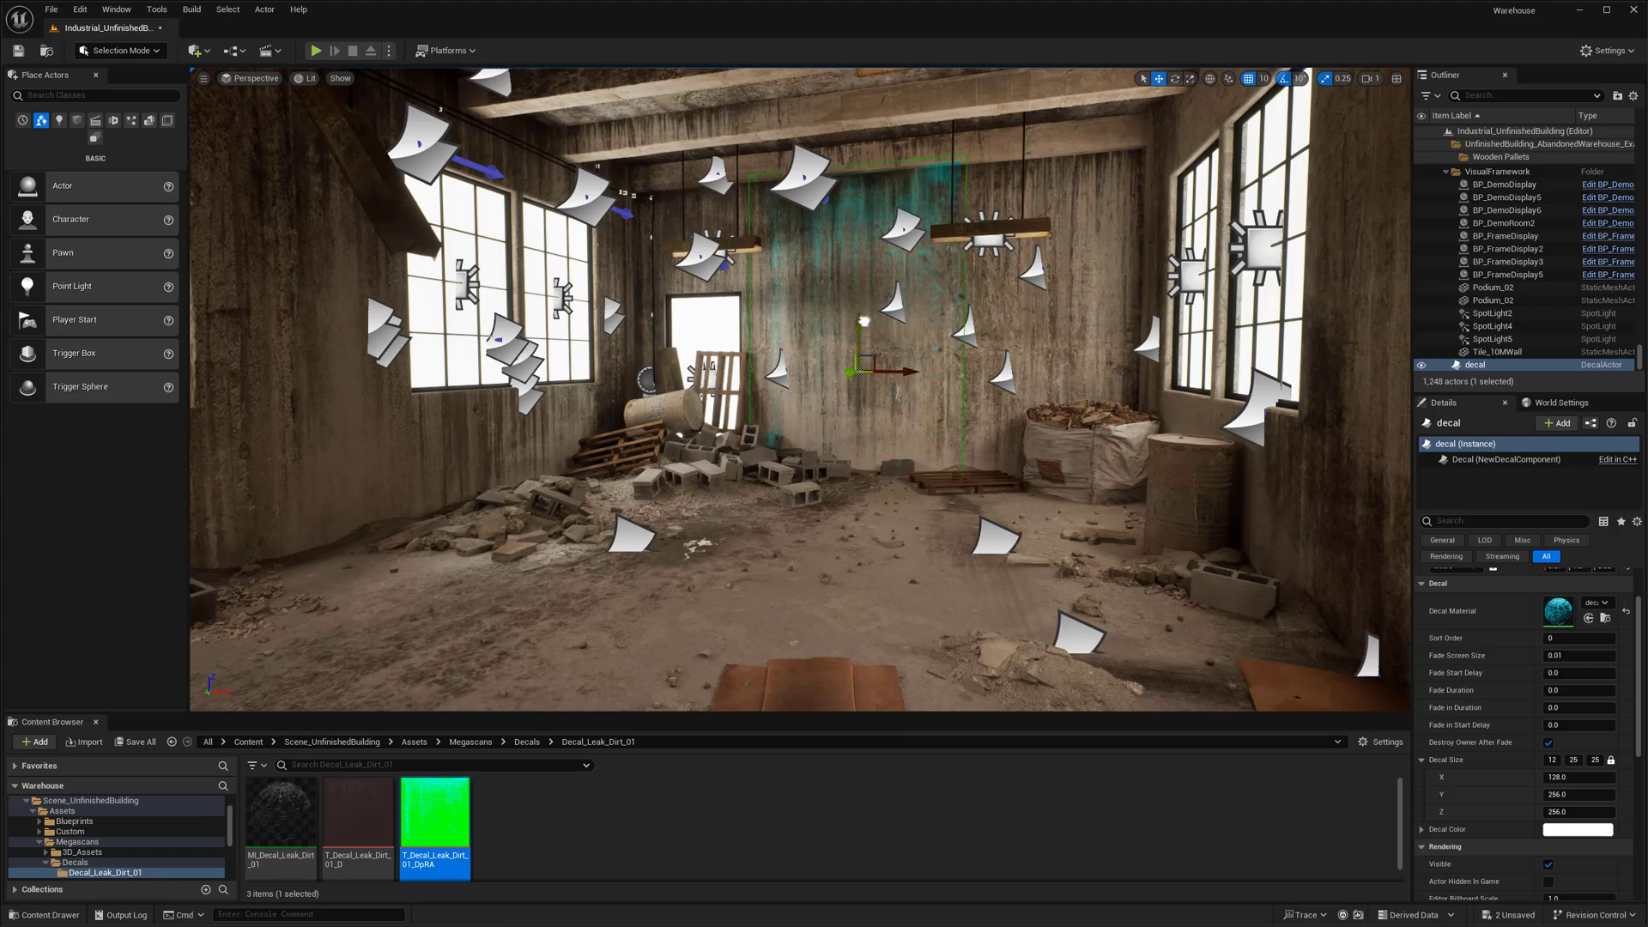
pyautogui.press('f')
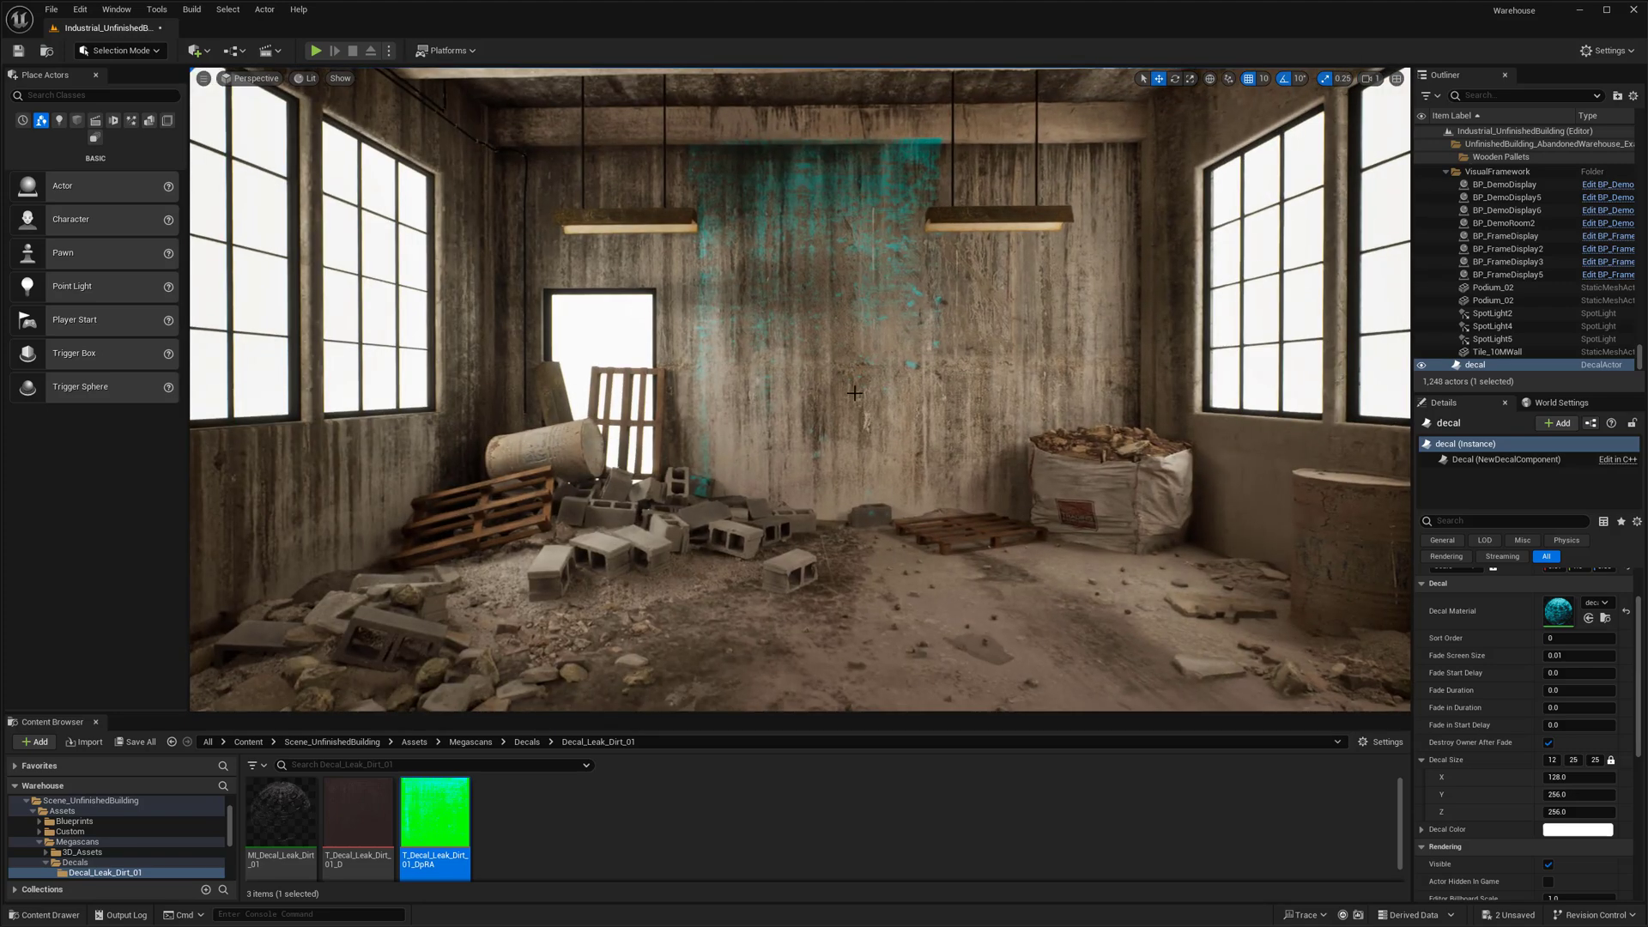
# Toggle Receives Decals off and back on for the ceiling beam above the stain, and inspect the decal's projection onto it.
pyautogui.moveTo(863, 257); pyautogui.dragTo(803, 275, button='right')
pyautogui.click(863, 257)
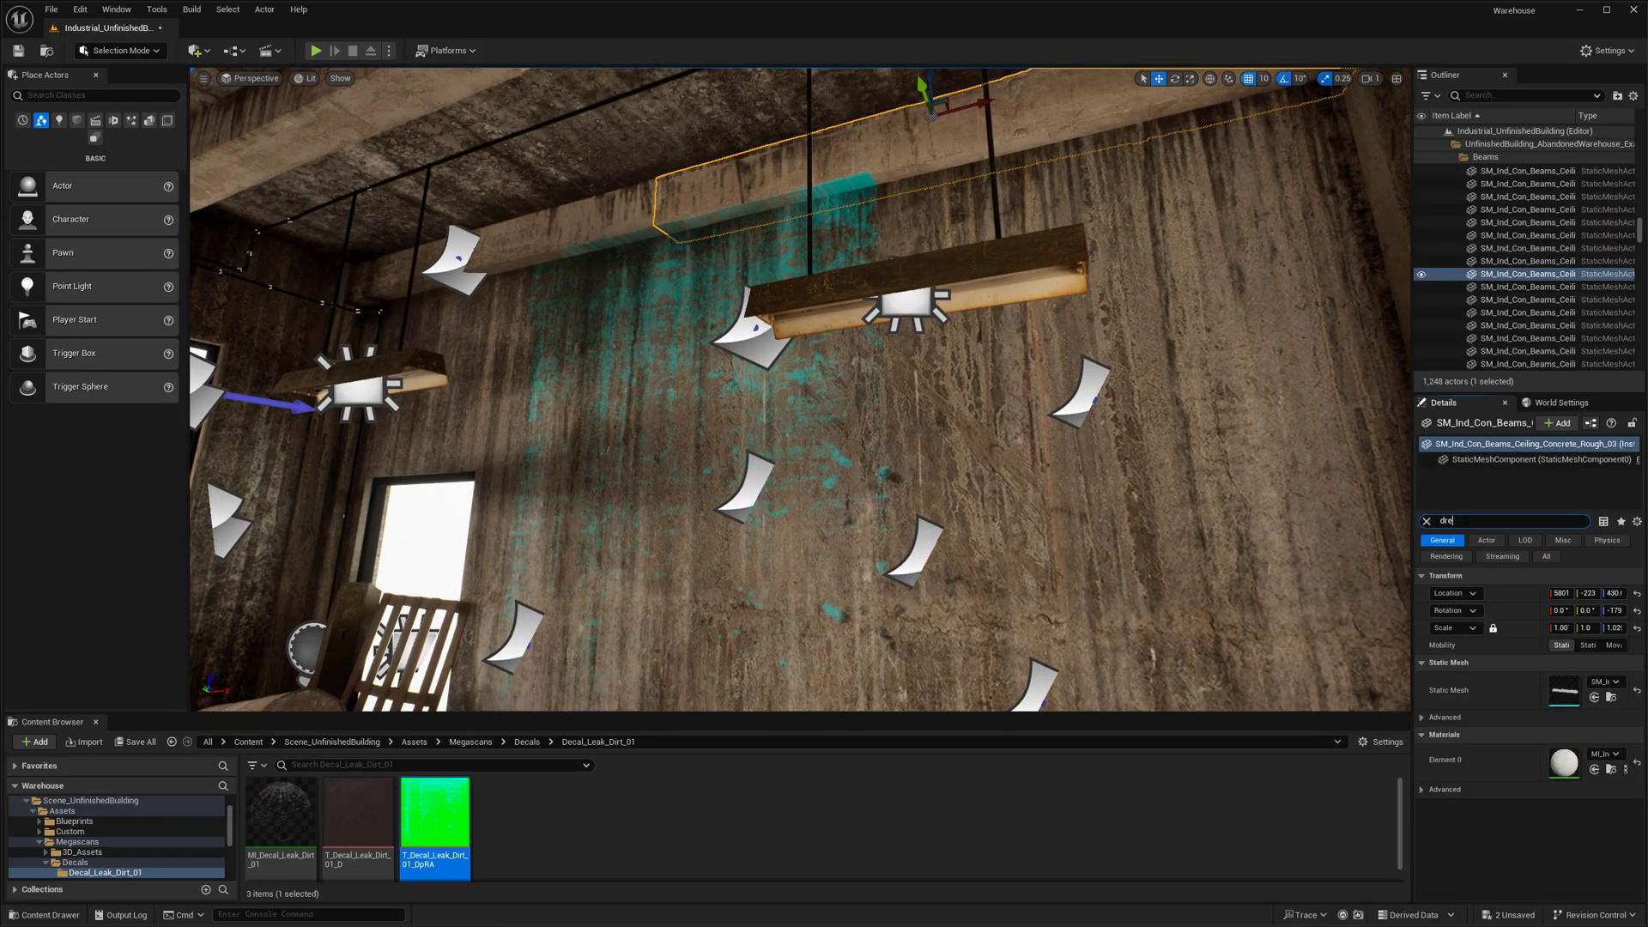
pyautogui.press('BackSpace')
pyautogui.write('ec')
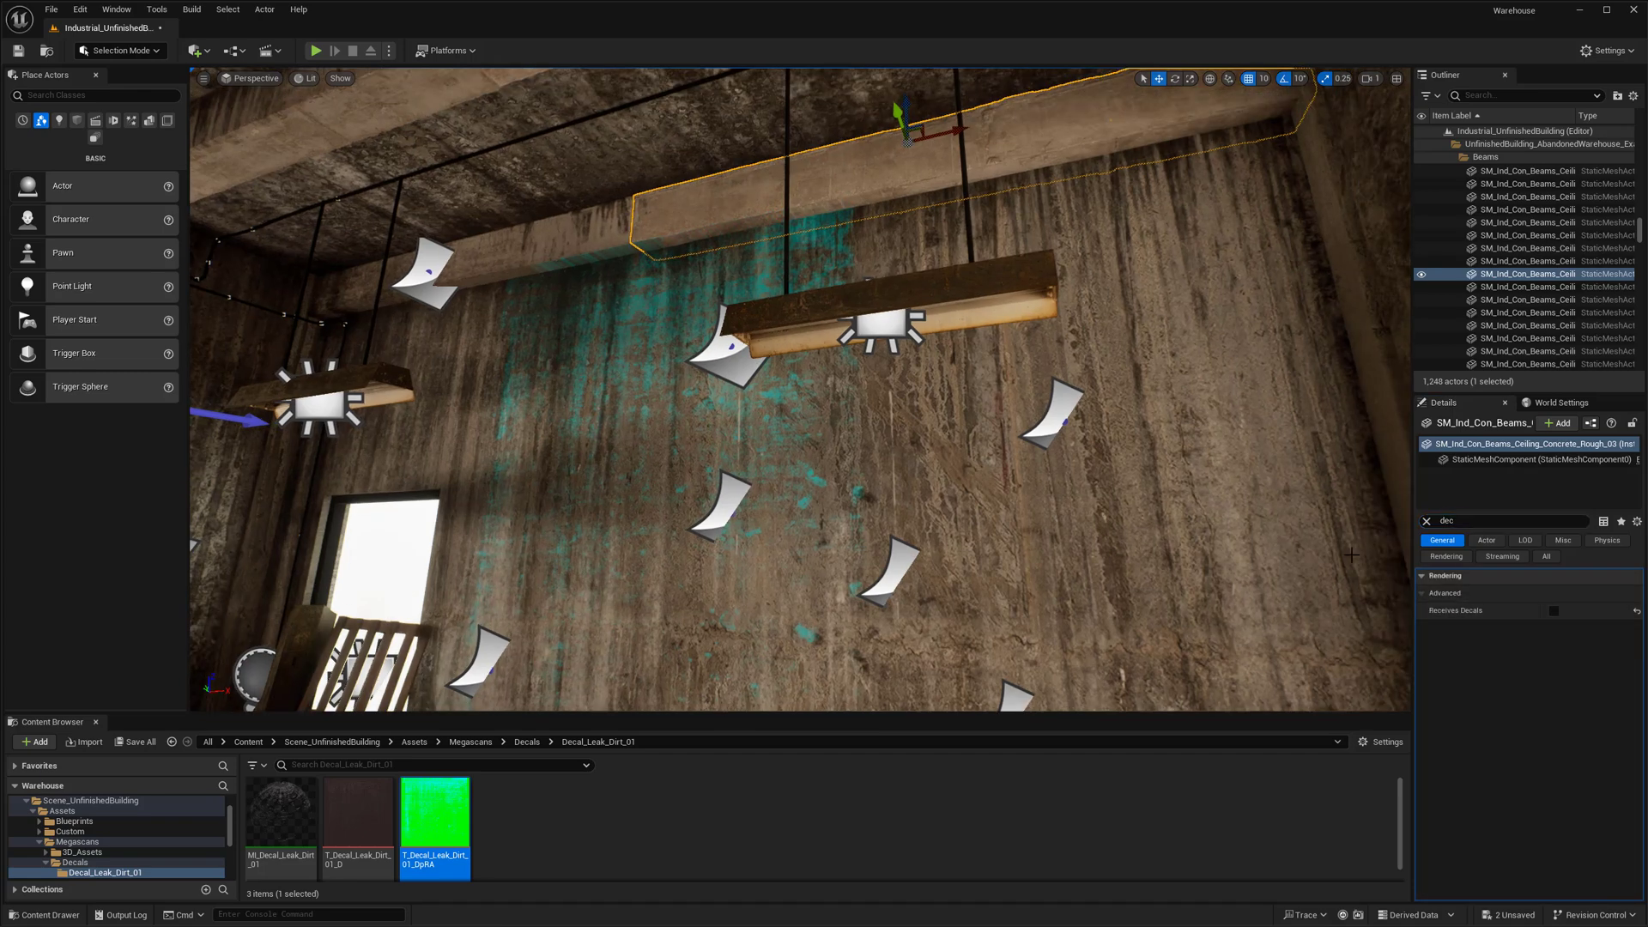
pyautogui.click(1555, 612)
pyautogui.click(1556, 610)
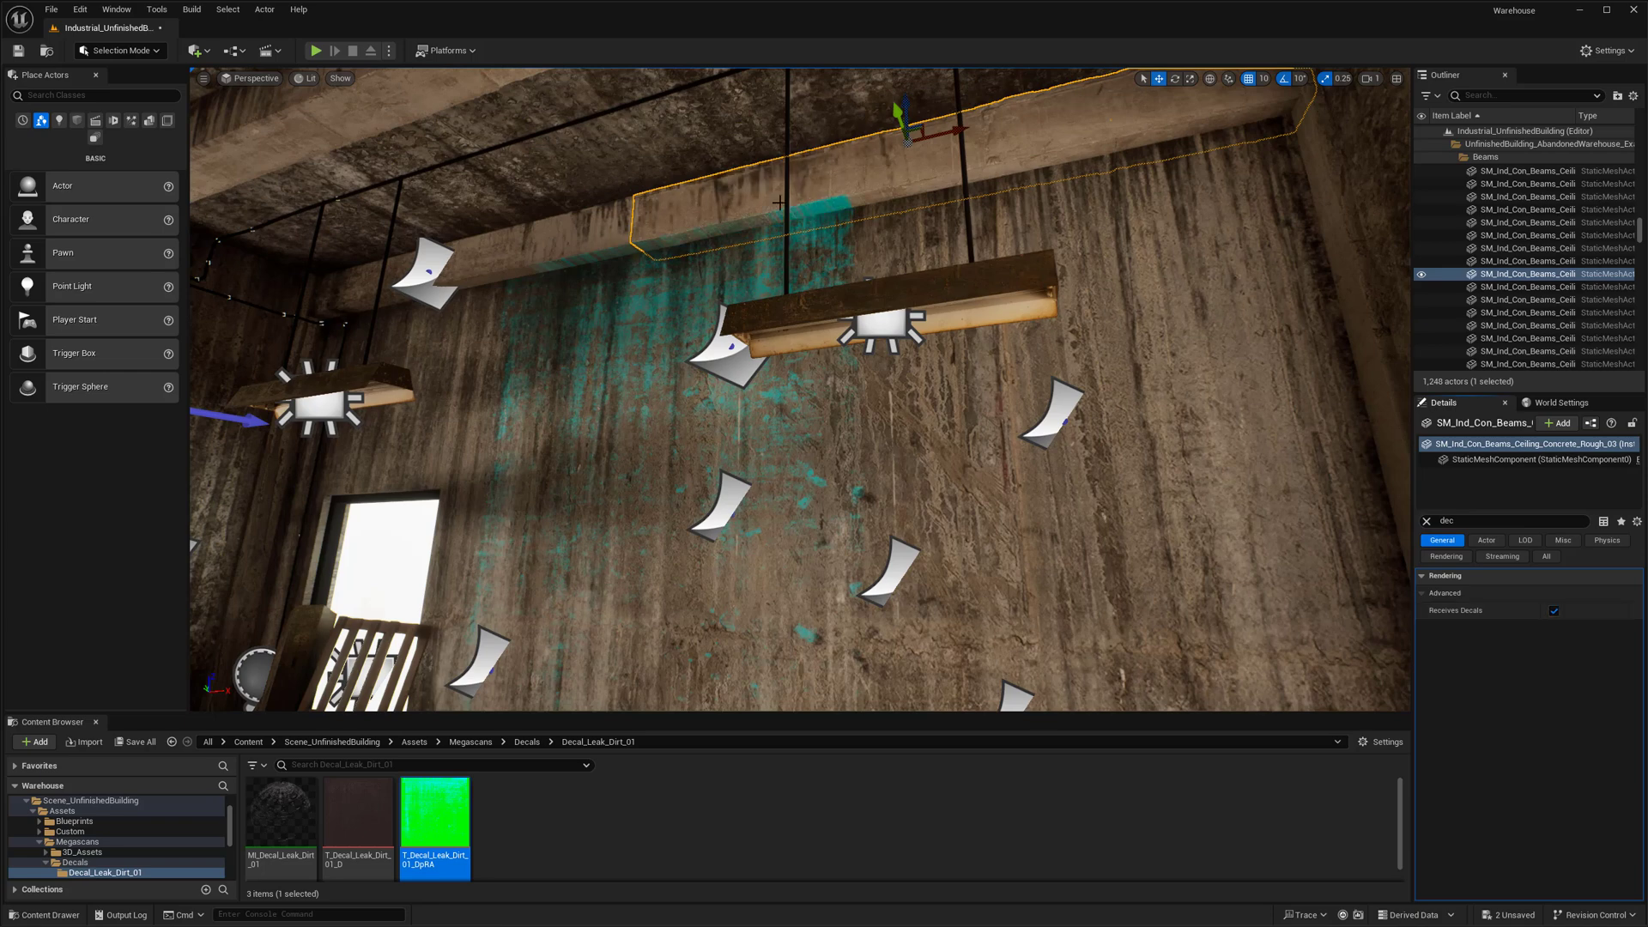
pyautogui.moveTo(710, 280); pyautogui.dragTo(691, 296, button='right')
pyautogui.press('s')
pyautogui.press('g')
pyautogui.press('g')
pyautogui.click(767, 455)
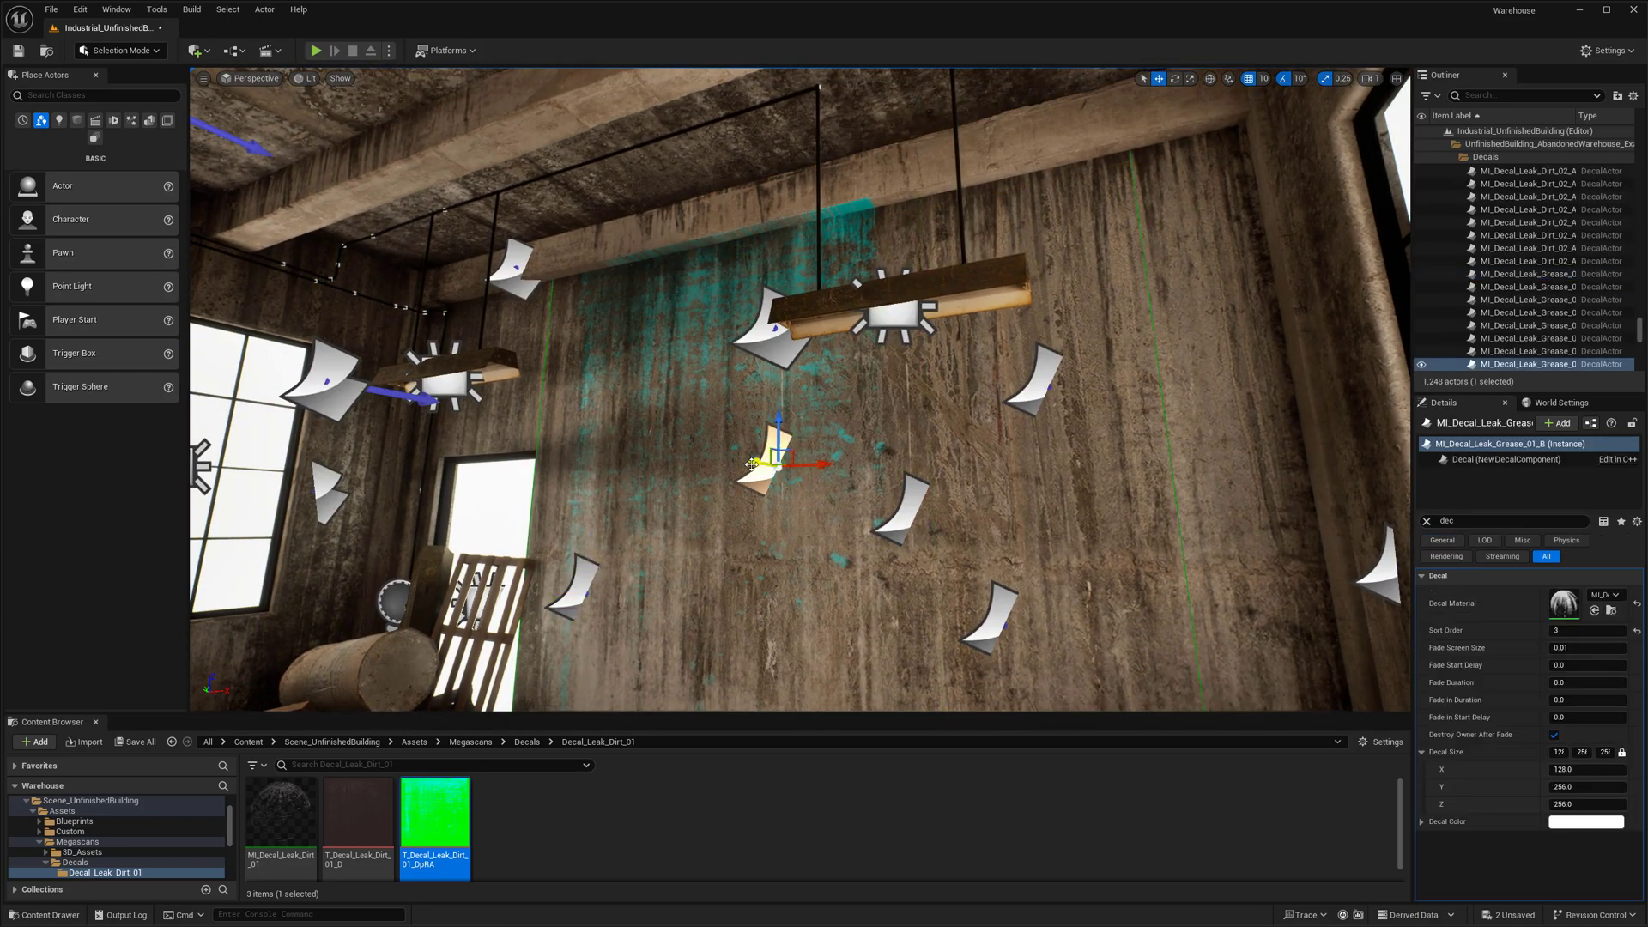
pyautogui.hotkey('ctrl', 'z')
pyautogui.moveTo(721, 405); pyautogui.dragTo(715, 410, button='right')
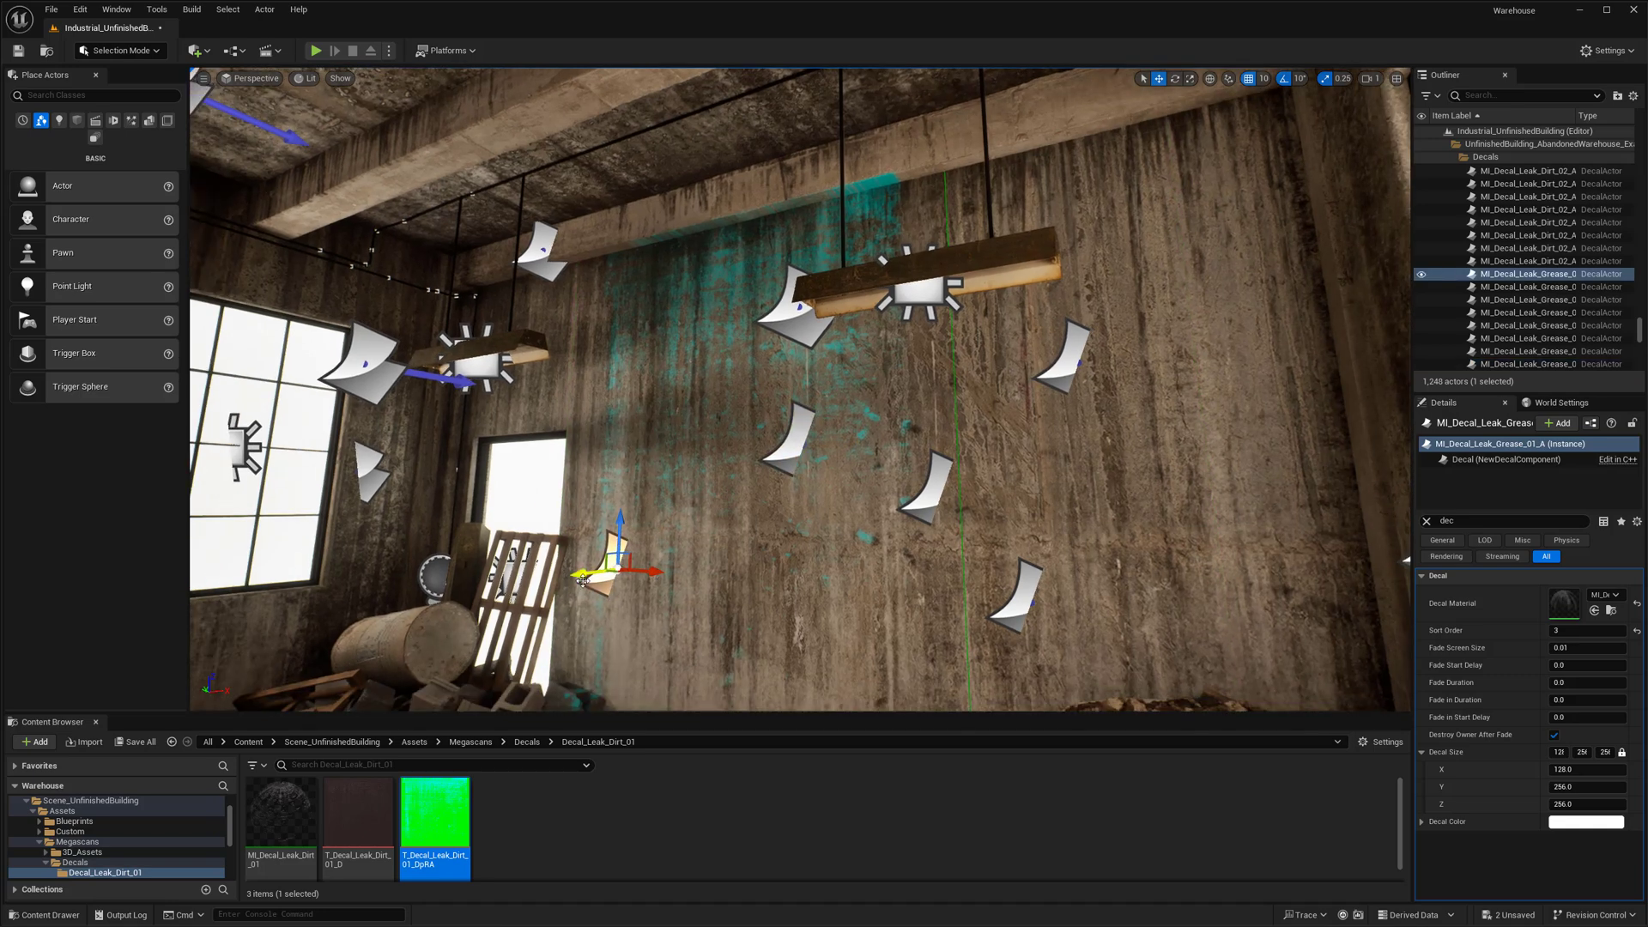
pyautogui.moveTo(587, 572); pyautogui.dragTo(608, 569)
pyautogui.hotkey('ctrl', 'z')
pyautogui.hotkey('ctrl', 'z')
pyautogui.hotkey('ctrl', 'z')
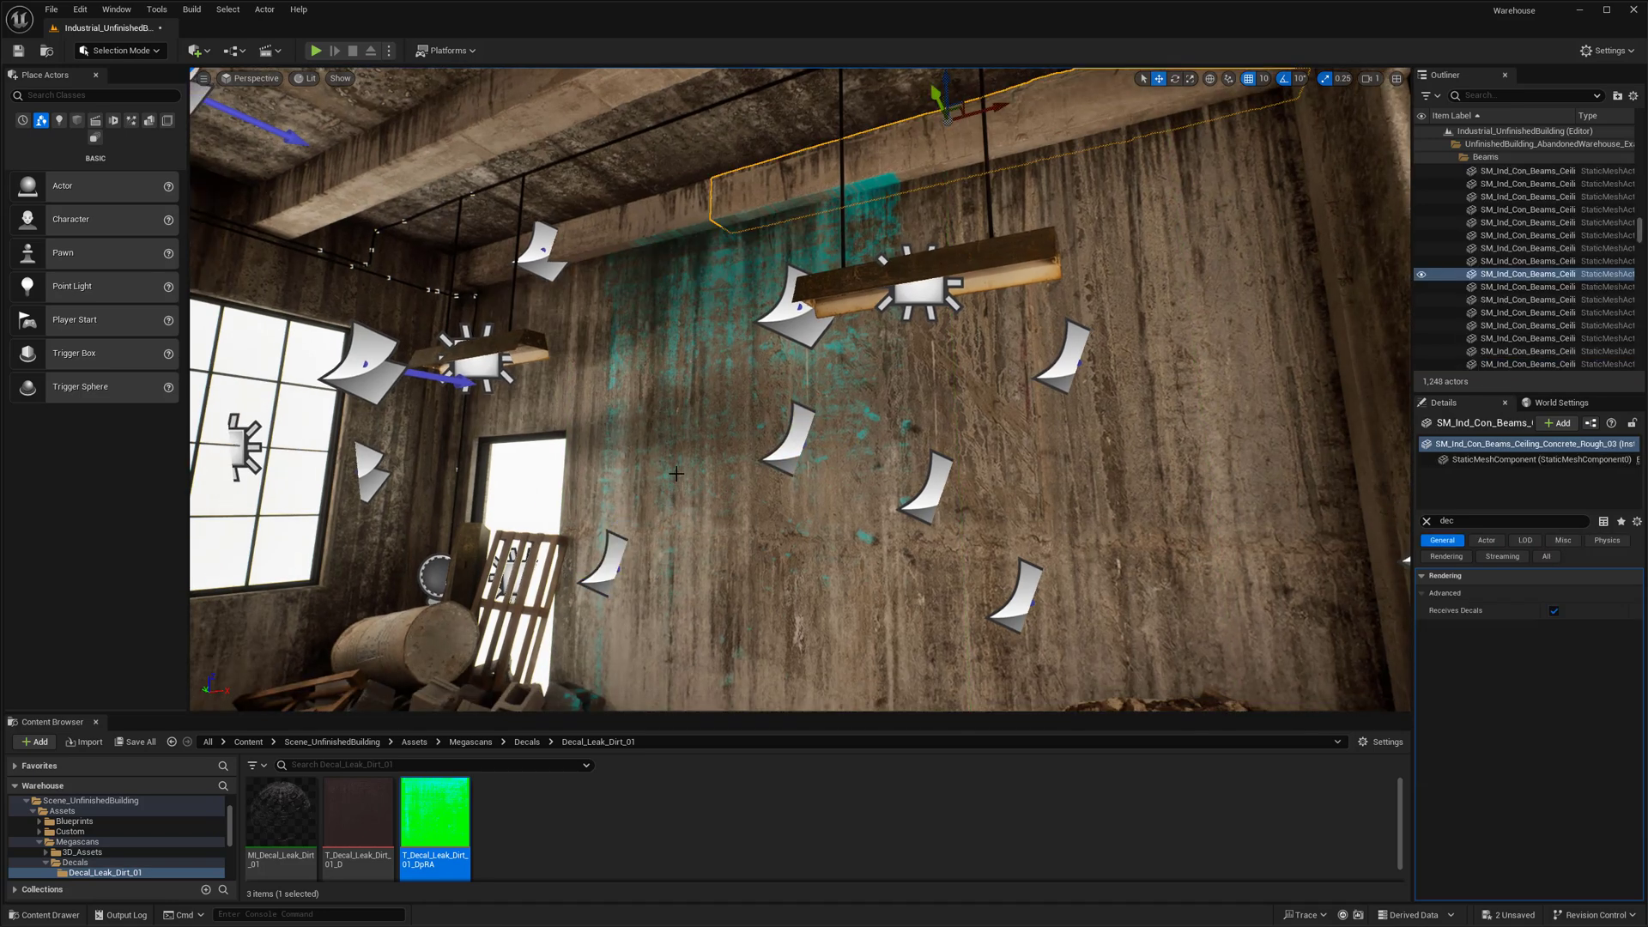
# Undo the last three edits and raise the cyan decal toward the top of the far concrete wall.
pyautogui.hotkey('ctrl', 'z')
pyautogui.hotkey('ctrl', 'z')
pyautogui.hotkey('ctrl', 'z')
pyautogui.moveTo(685, 445); pyautogui.dragTo(732, 541, button='right')
pyautogui.moveTo(762, 564); pyautogui.dragTo(762, 407)
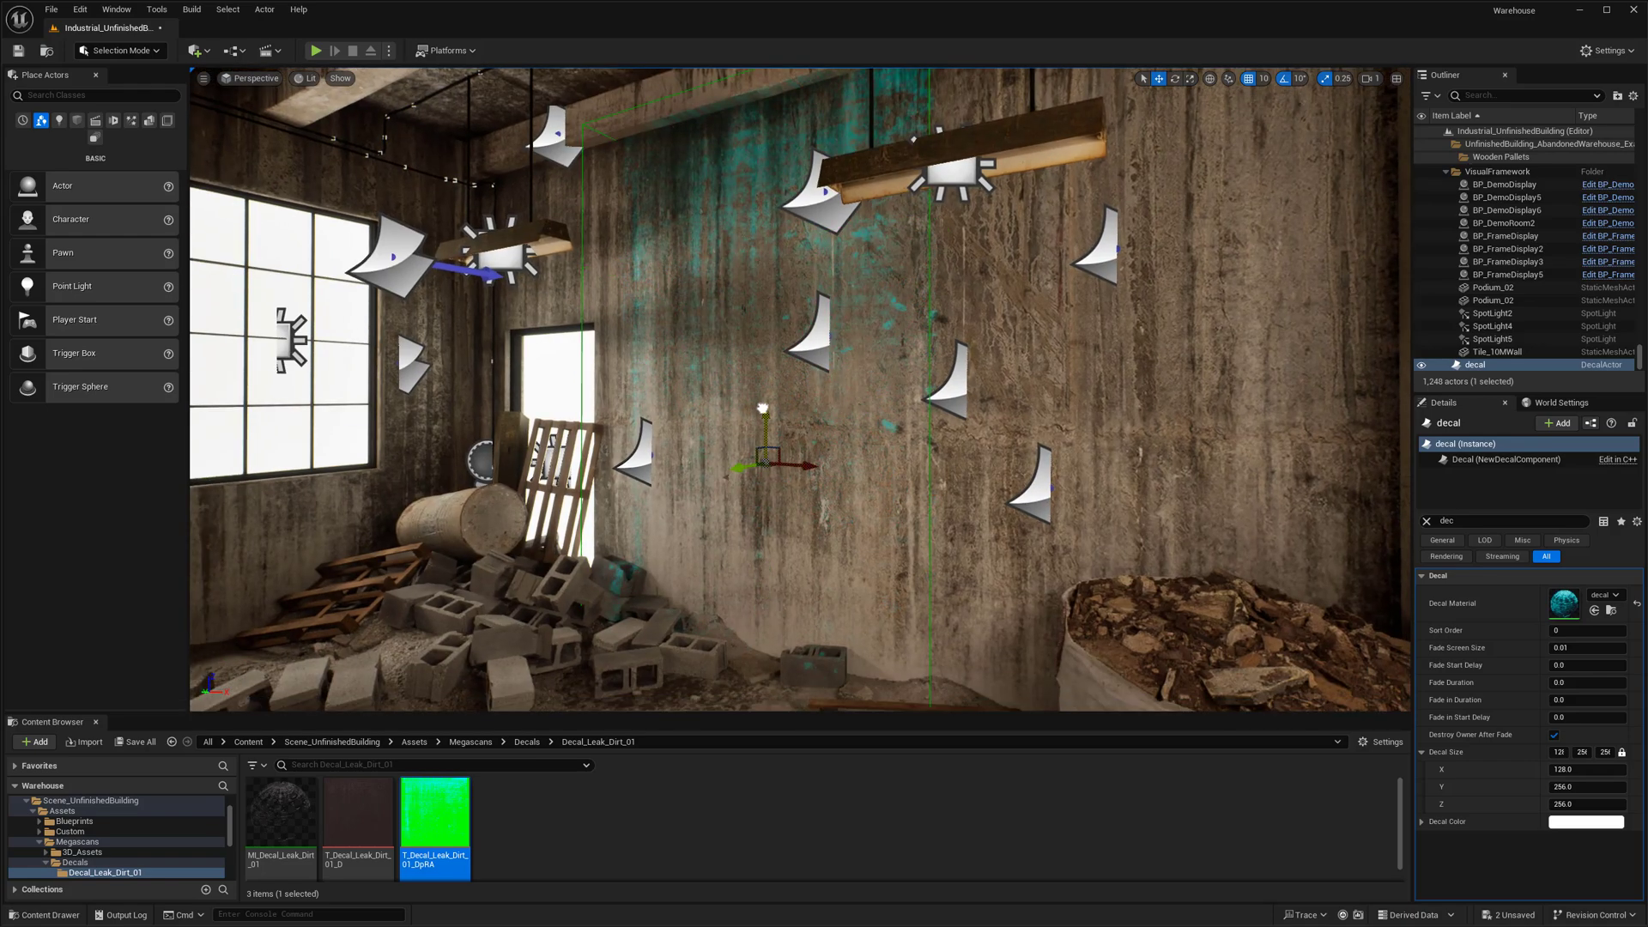
# Shift the decal along its projection direction so it covers only the wall and not the ceiling beam.
pyautogui.moveTo(762, 408); pyautogui.dragTo(781, 288, button='right')
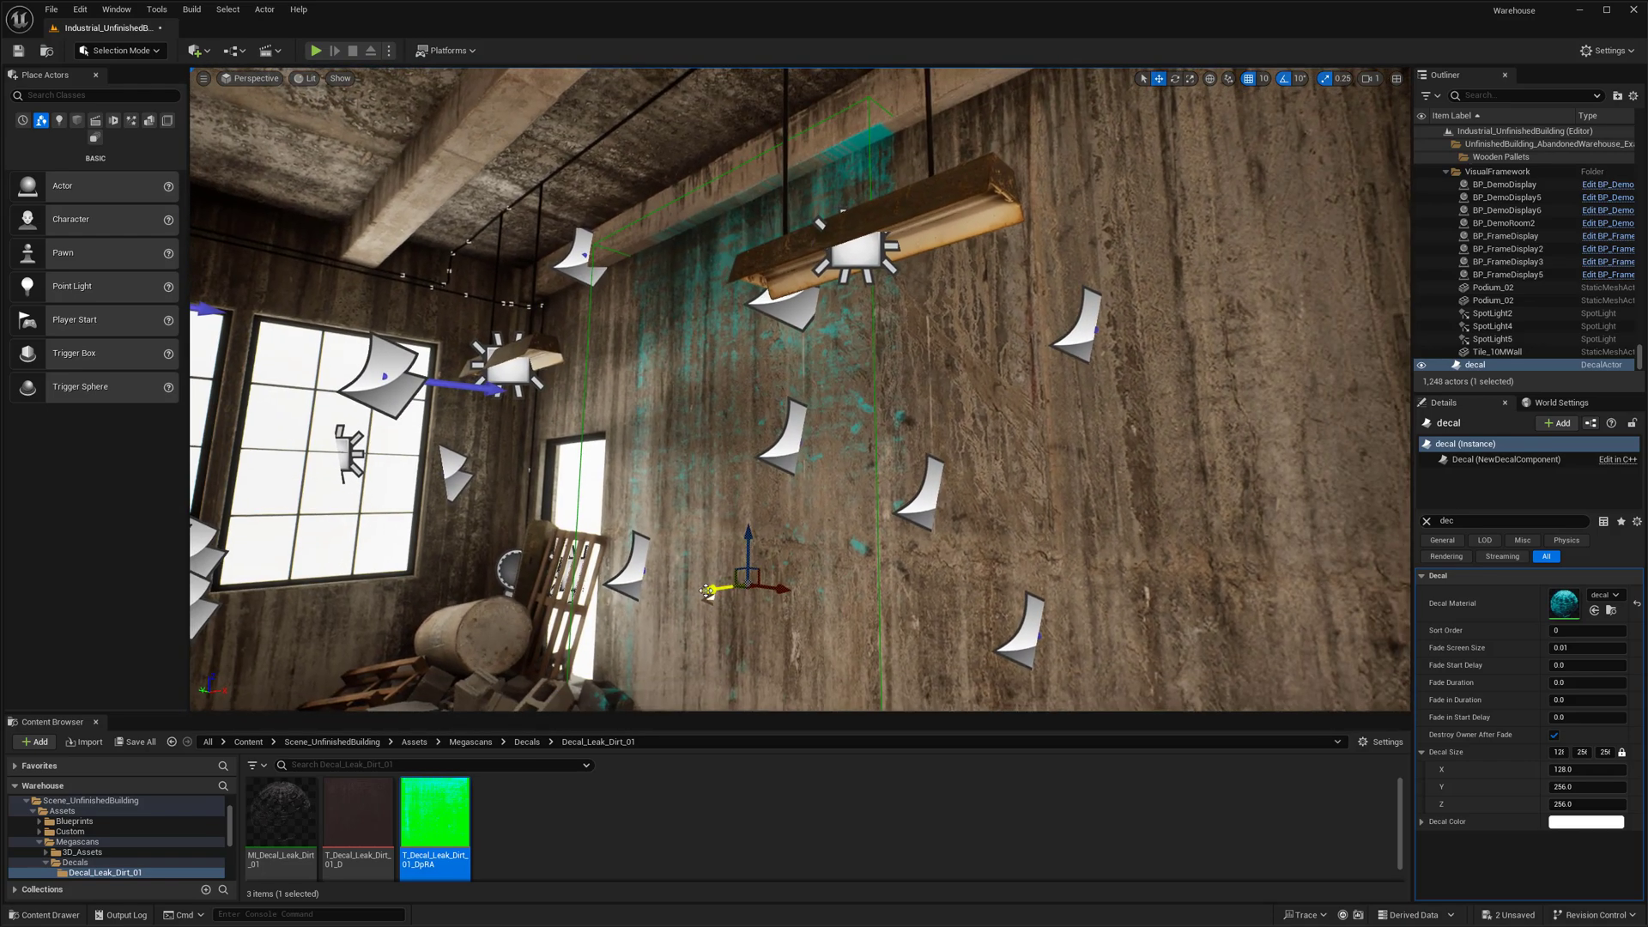
pyautogui.moveTo(711, 590)
pyautogui.mouseDown()
pyautogui.moveTo(773, 580)
pyautogui.moveTo(716, 593)
pyautogui.mouseUp()
pyautogui.press('e')
pyautogui.press('r')
pyautogui.press('w')
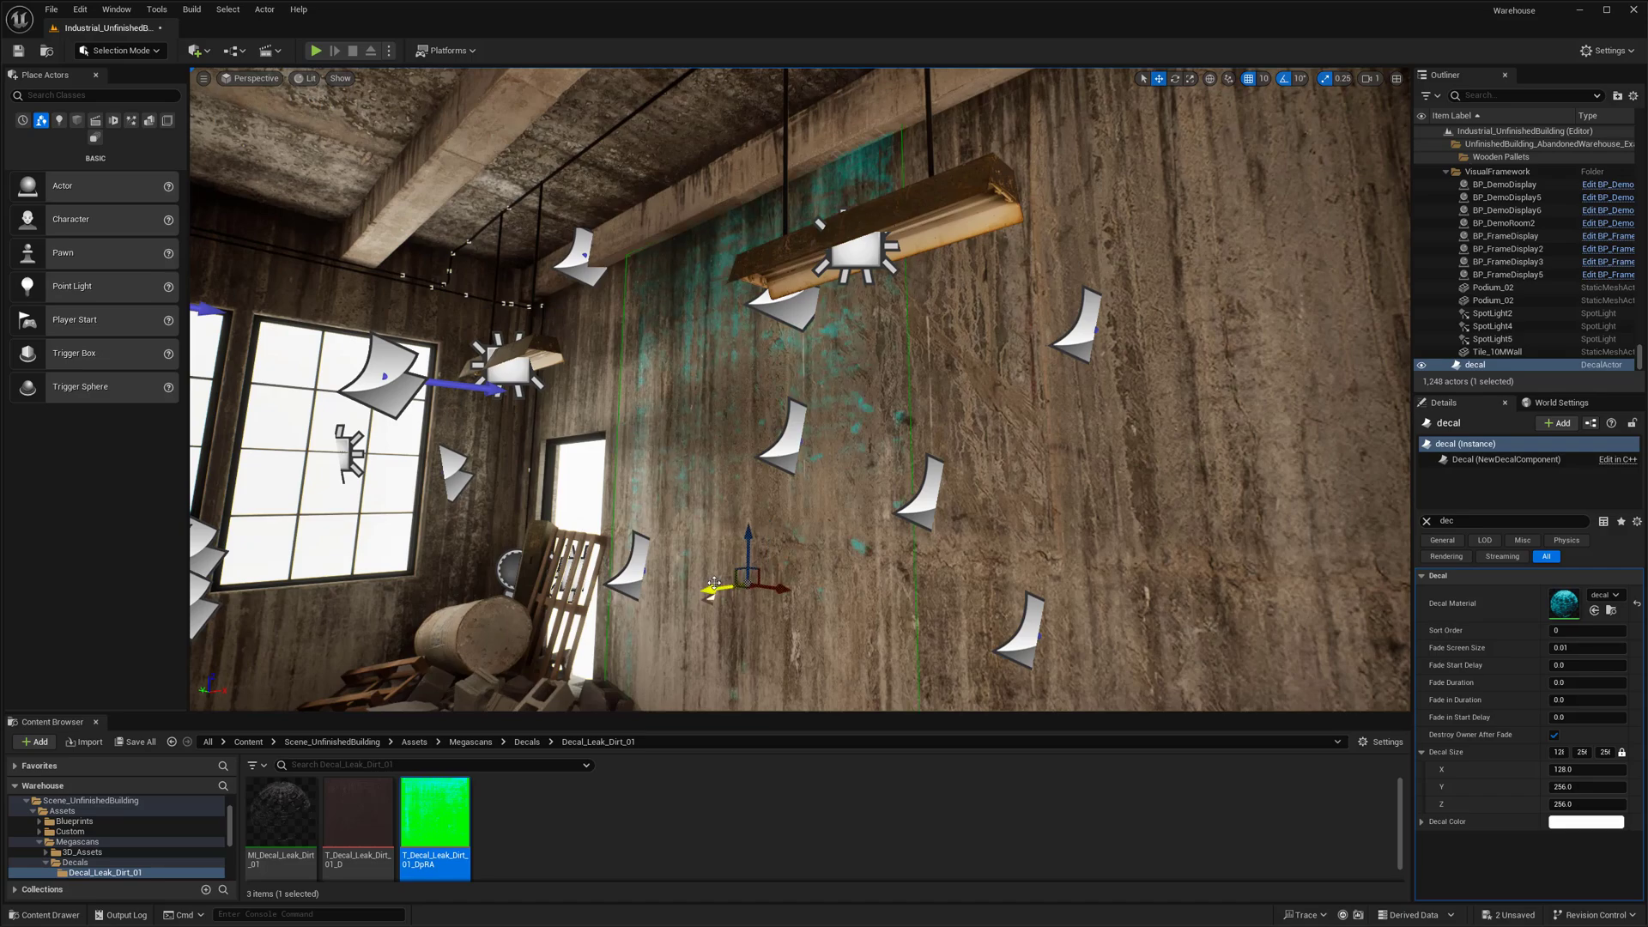
# Examine the cyan stain on the far wall from across the room with the editor icons hidden.
pyautogui.moveTo(711, 572); pyautogui.dragTo(918, 300, button='right')
pyautogui.press('g')
pyautogui.moveTo(800, 390); pyautogui.dragTo(850, 480, button='right')
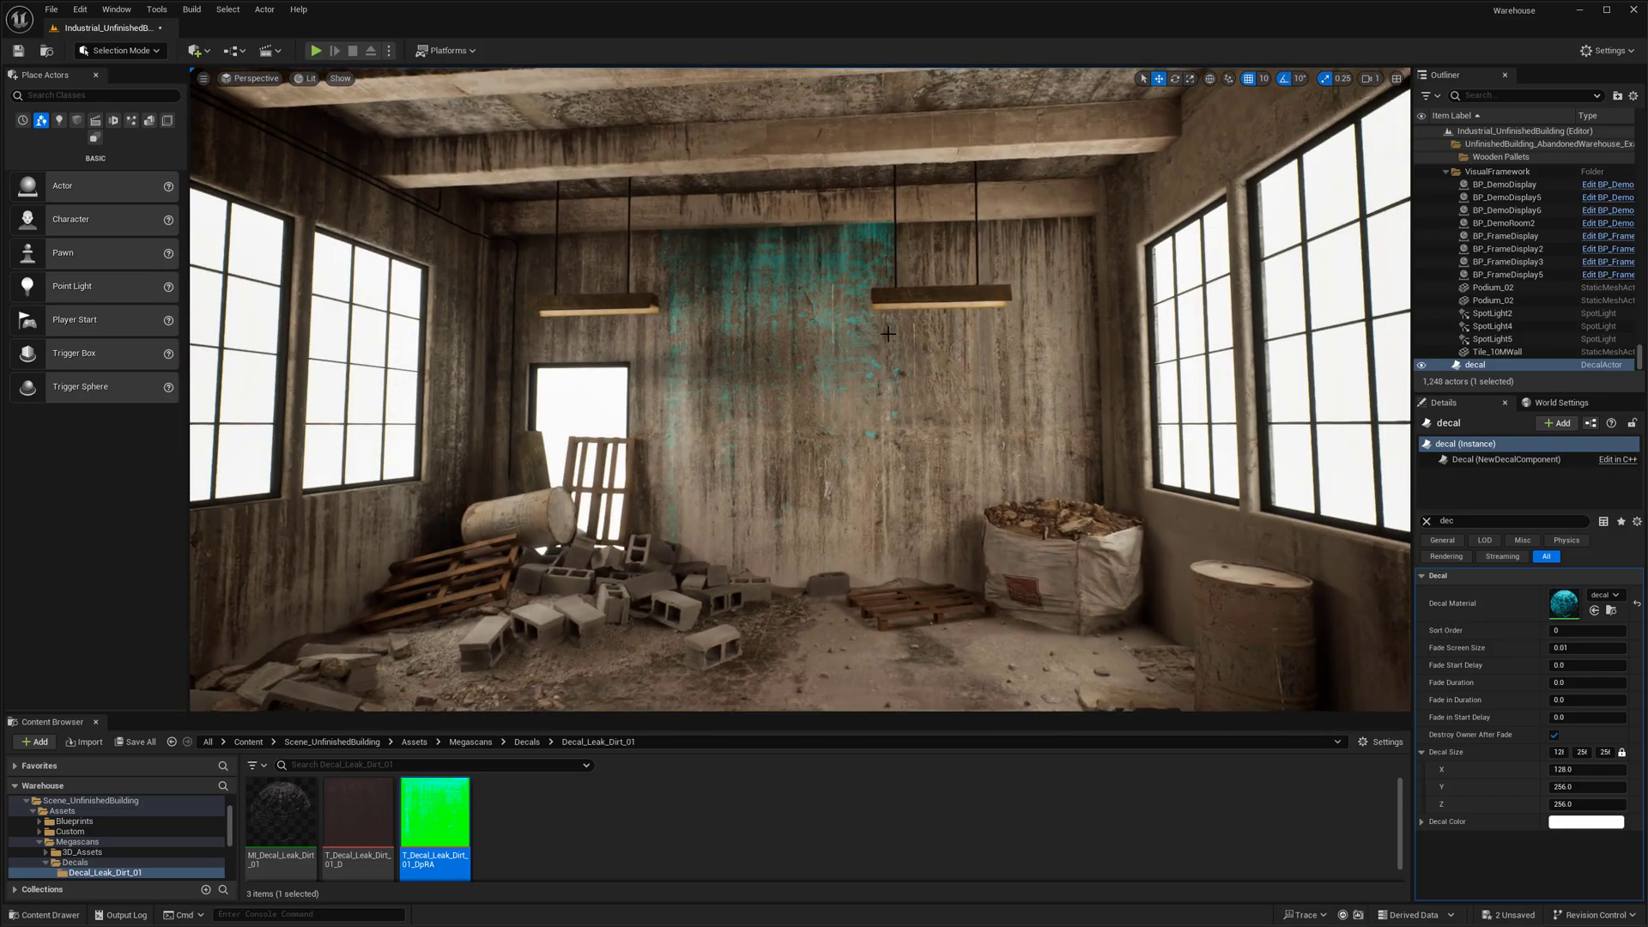
pyautogui.moveTo(887, 334); pyautogui.dragTo(861, 455, button='right')
pyautogui.press('s')
pyautogui.press('w')
pyautogui.press('g')
# Duplicate the decal sideways along the far wall and position the copy beside the original toward the windows.
pyautogui.moveTo(861, 455); pyautogui.dragTo(987, 424)
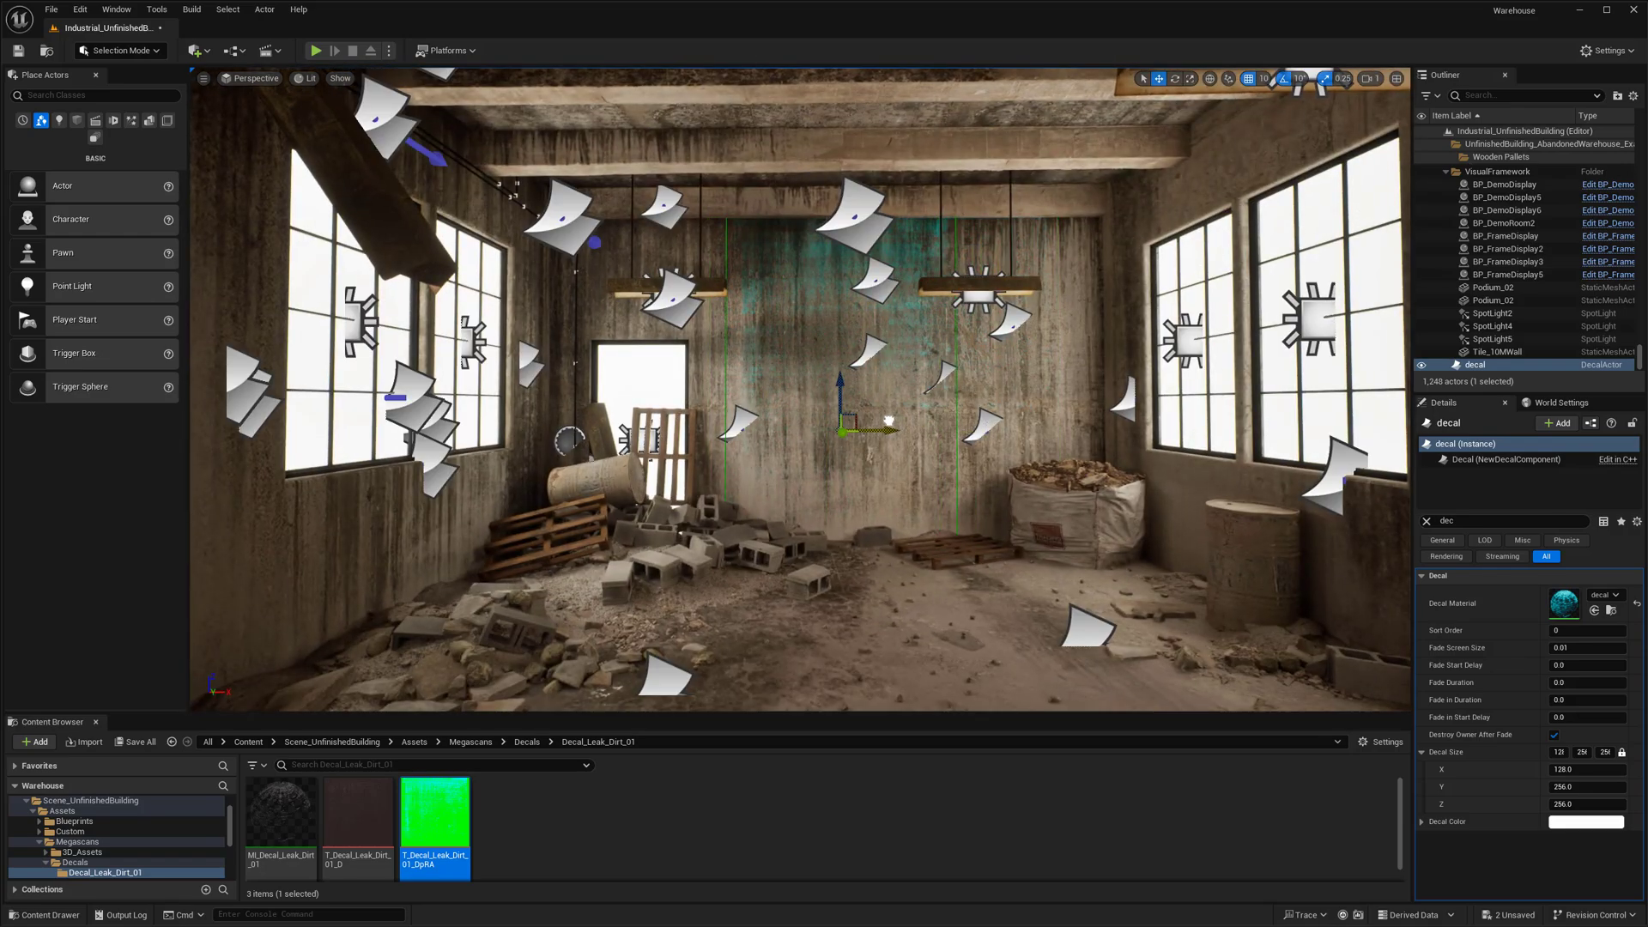
pyautogui.press('w')
pyautogui.moveTo(889, 421); pyautogui.dragTo(927, 413, button='right')
pyautogui.keyDown('alt'); pyautogui.moveTo(799, 449); pyautogui.dragTo(913, 451); pyautogui.keyUp('alt')
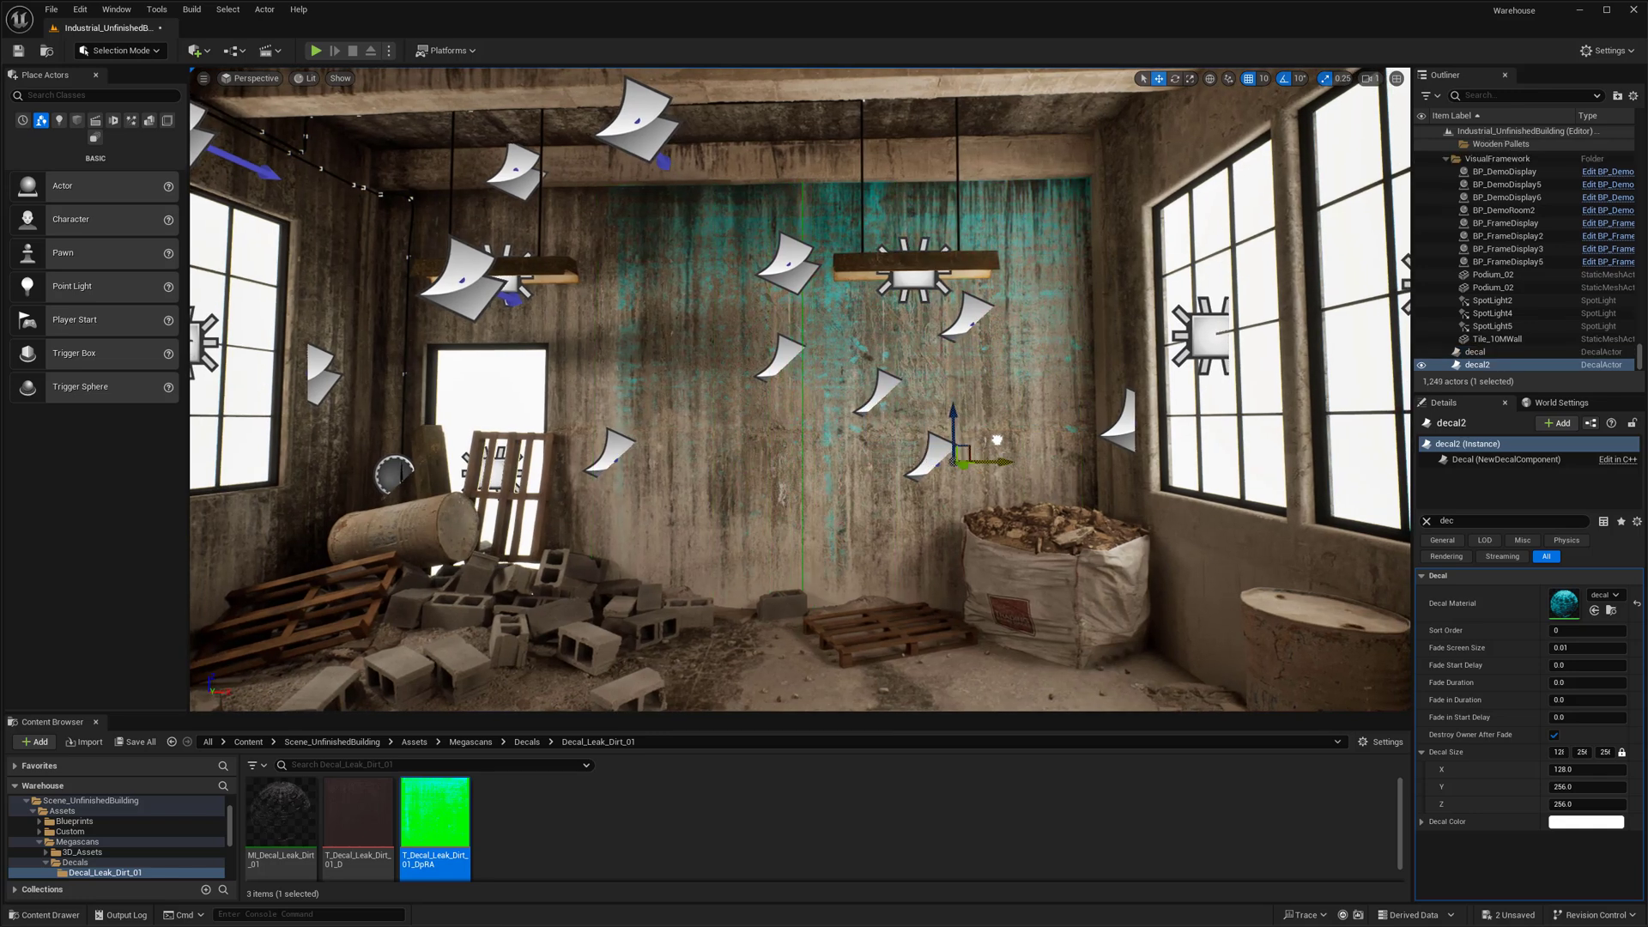
pyautogui.press('e')
pyautogui.press('r')
pyautogui.press('w')
pyautogui.moveTo(978, 455); pyautogui.dragTo(1109, 453)
# Make another copy of the decal and place it over the existing stains on the far wall.
pyautogui.moveTo(1109, 452); pyautogui.dragTo(1090, 463, button='right')
pyautogui.press('s')
pyautogui.keyDown('alt'); pyautogui.moveTo(1080, 436); pyautogui.dragTo(875, 437); pyautogui.keyUp('alt')
pyautogui.press('e')
pyautogui.press('r')
pyautogui.press('w')
pyautogui.moveTo(799, 421); pyautogui.dragTo(720, 444, button='right')
pyautogui.press('Delete')
pyautogui.click(625, 784)
pyautogui.hotkey('ctrl', 'z')
# Set the decal material's roughness constant to 0.2, apply the change and close the material.
pyautogui.doubleClick(1562, 605)
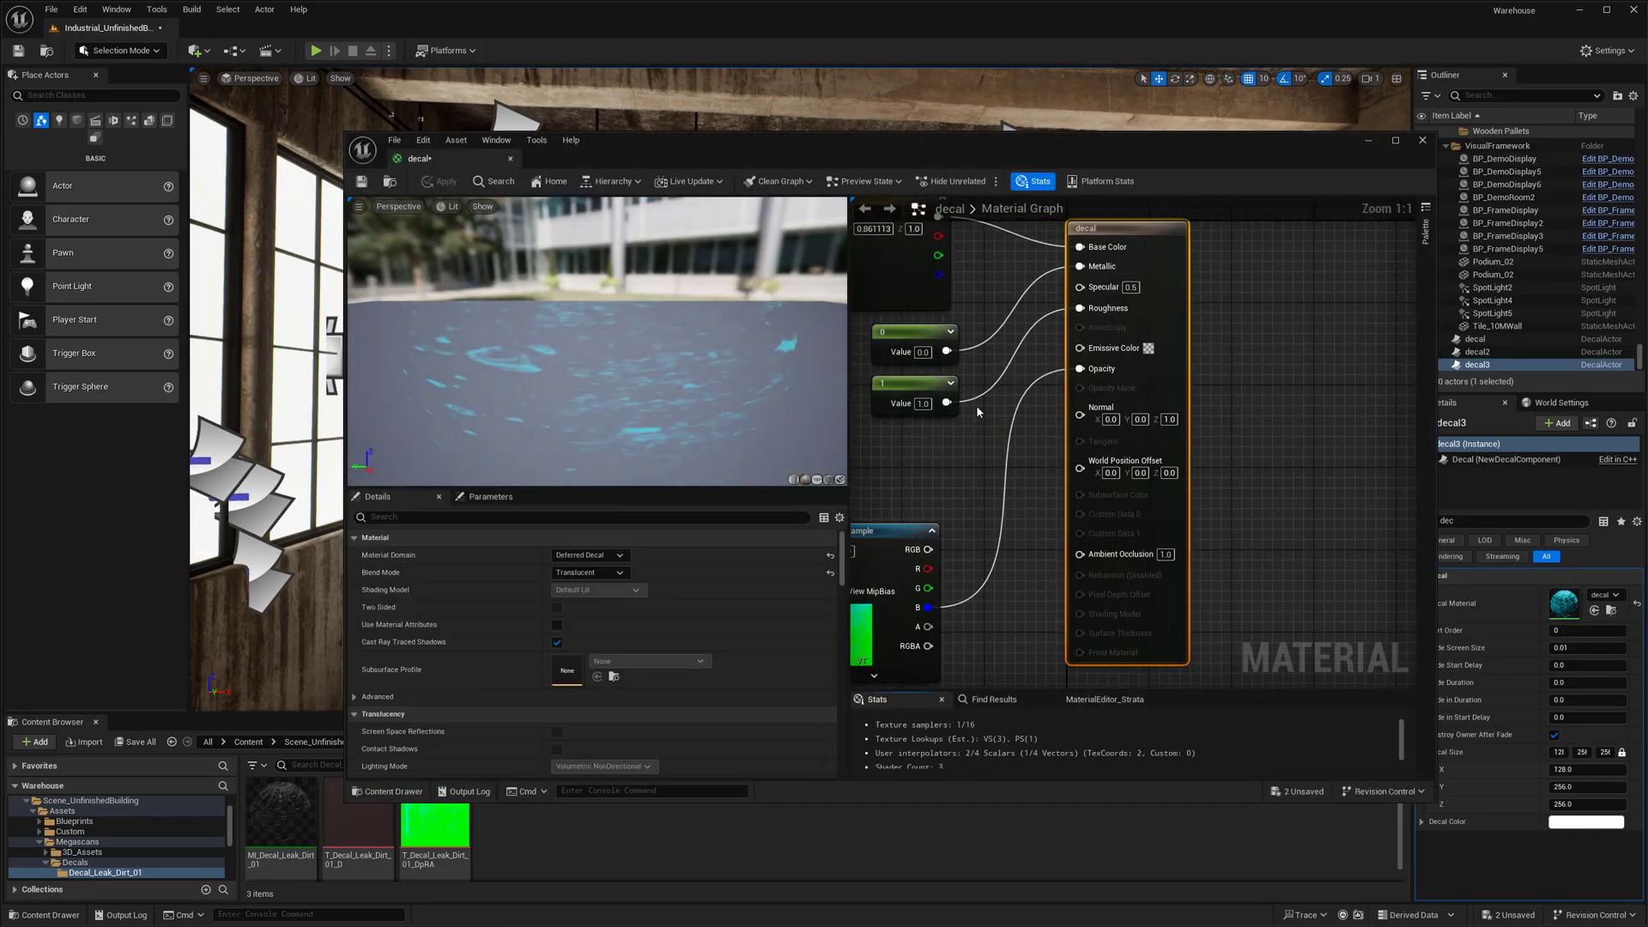
pyautogui.click(1052, 398)
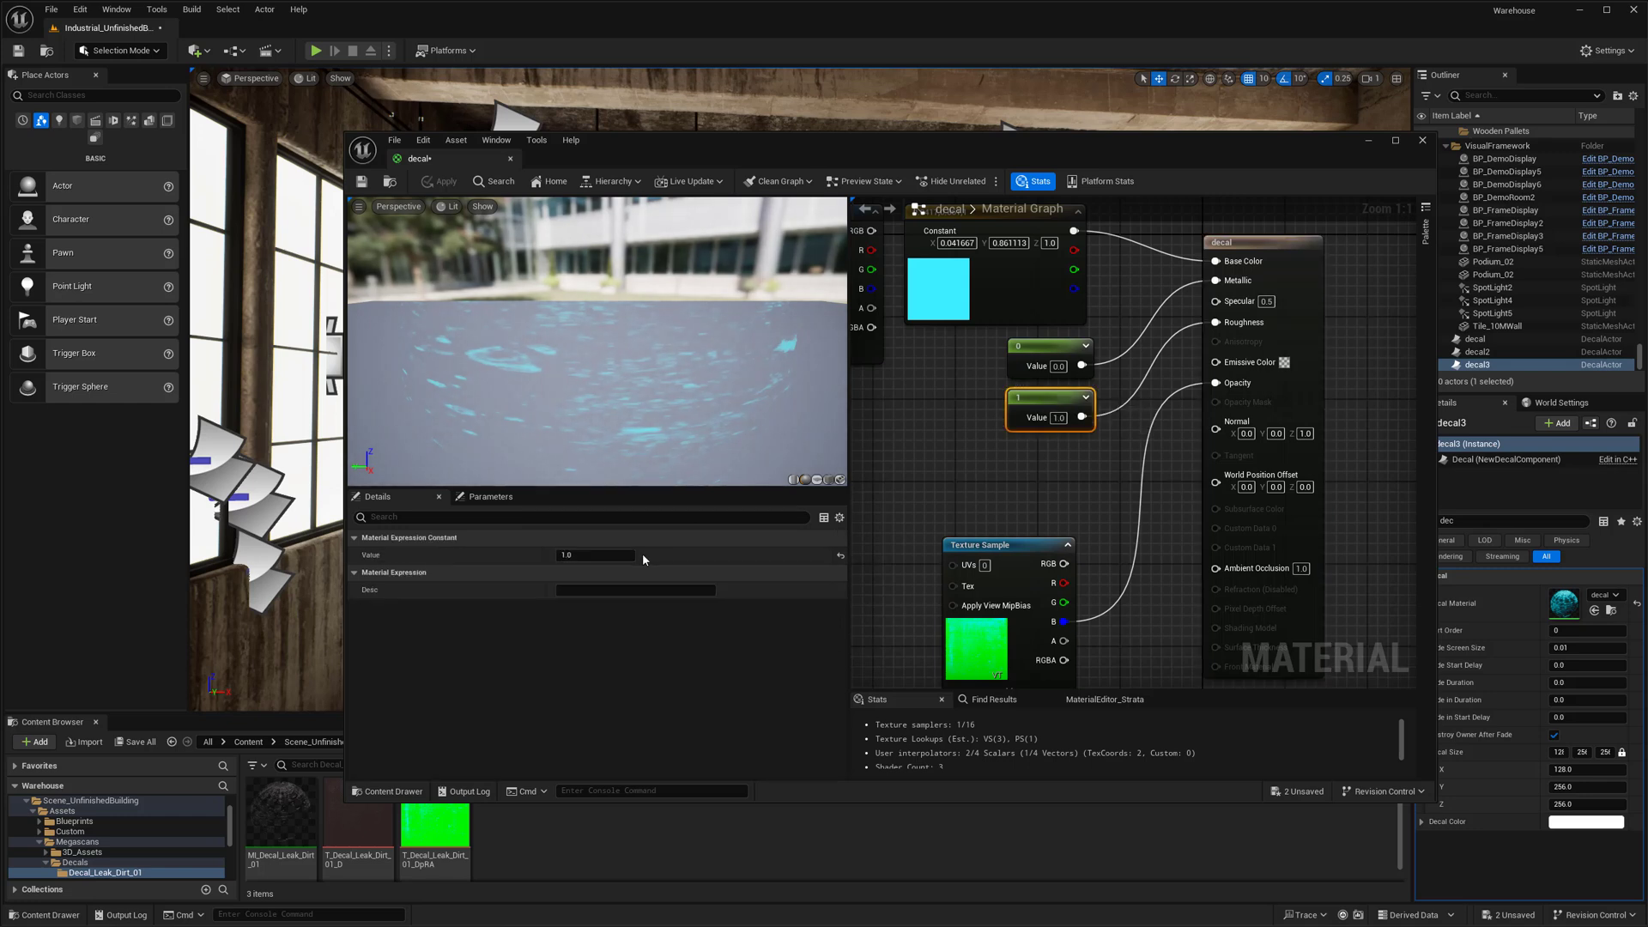
pyautogui.moveTo(604, 555); pyautogui.dragTo(570, 555)
pyautogui.moveTo(652, 403); pyautogui.dragTo(569, 402)
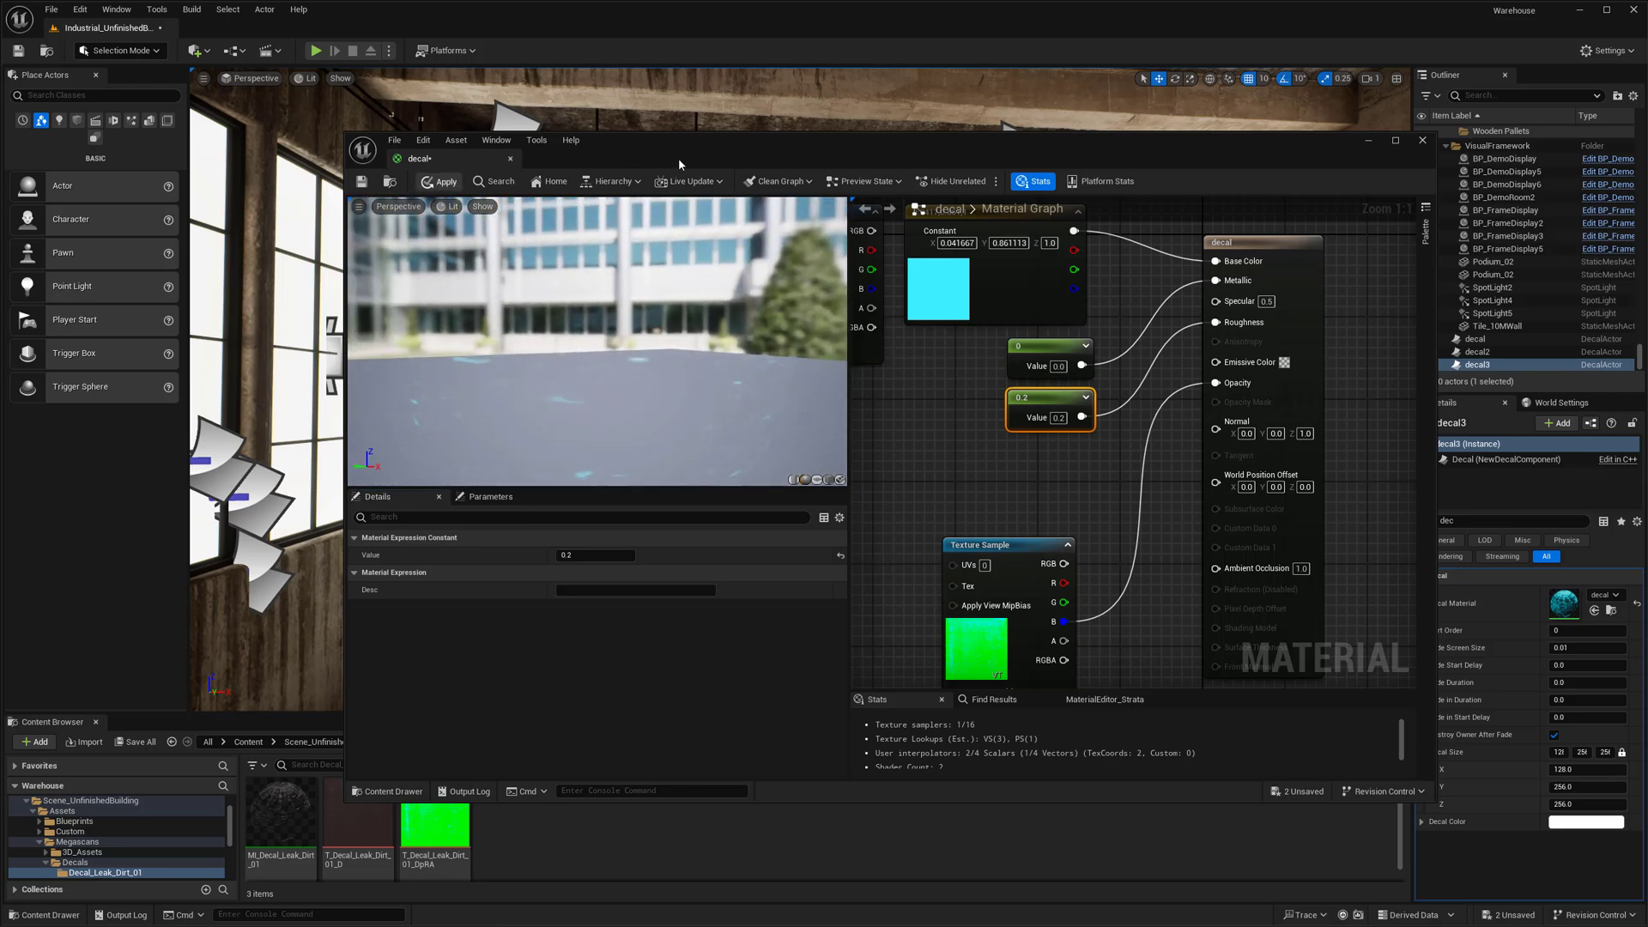
pyautogui.moveTo(1138, 387); pyautogui.dragTo(1110, 410, button='right')
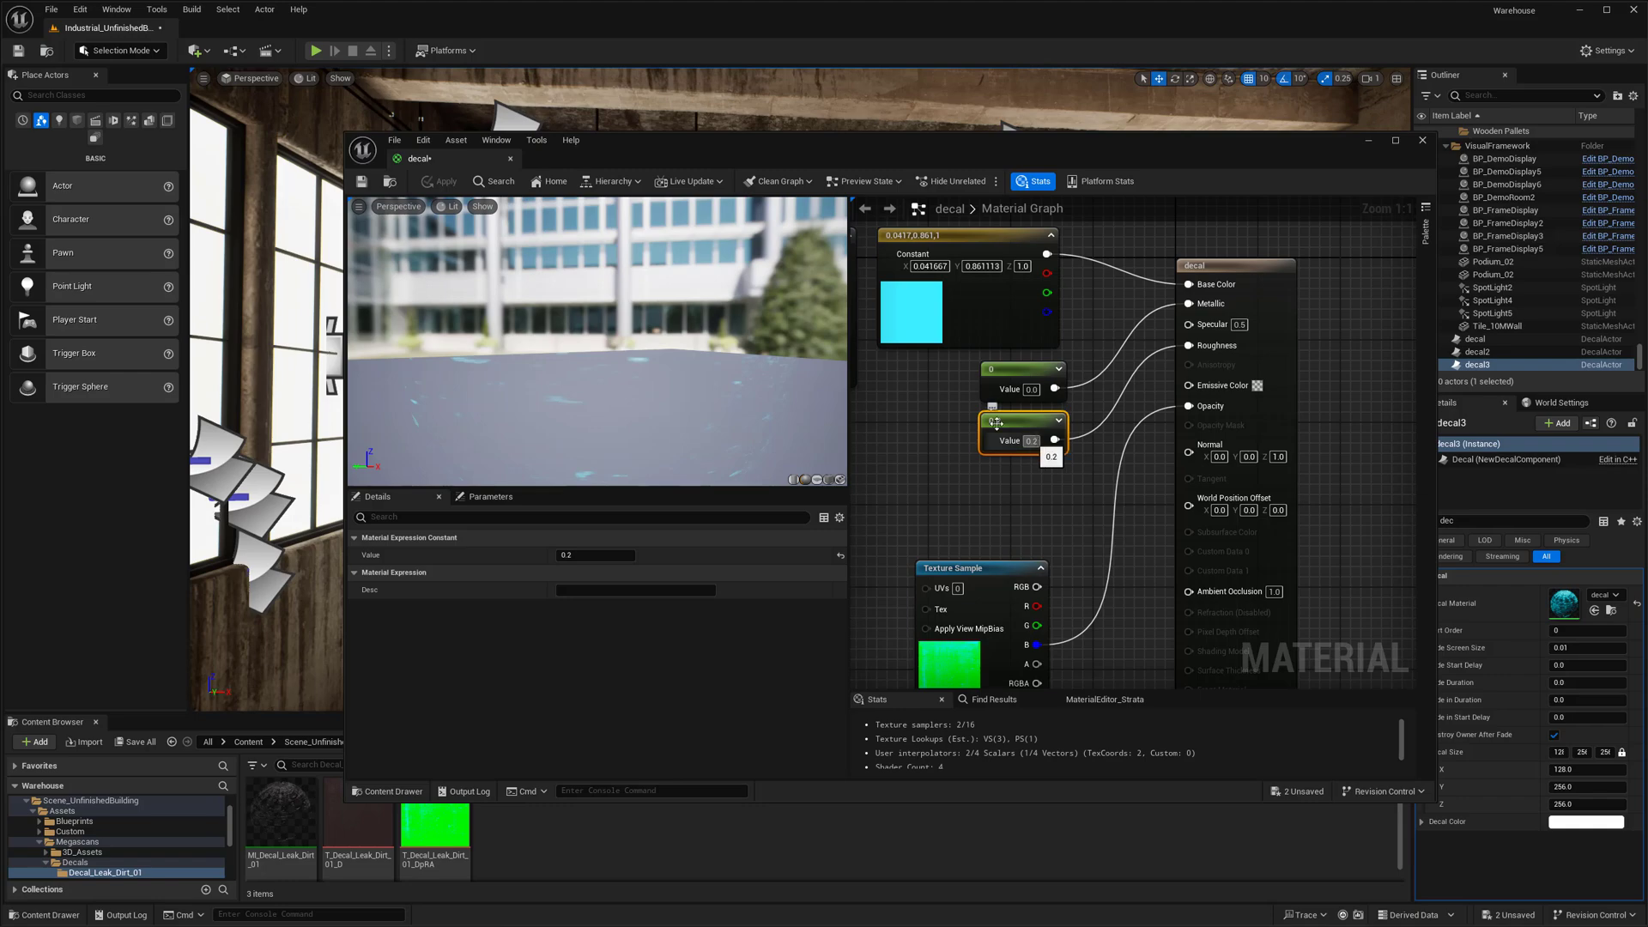
pyautogui.click(510, 159)
# Inspect the stained wall up close and in the Roughness buffer visualization.
pyautogui.press('w')
pyautogui.moveTo(508, 163); pyautogui.dragTo(421, 116, button='right')
pyautogui.moveTo(800, 344); pyautogui.dragTo(935, 415, button='right')
pyautogui.scroll(4, 742, 325)
pyautogui.click(308, 79)
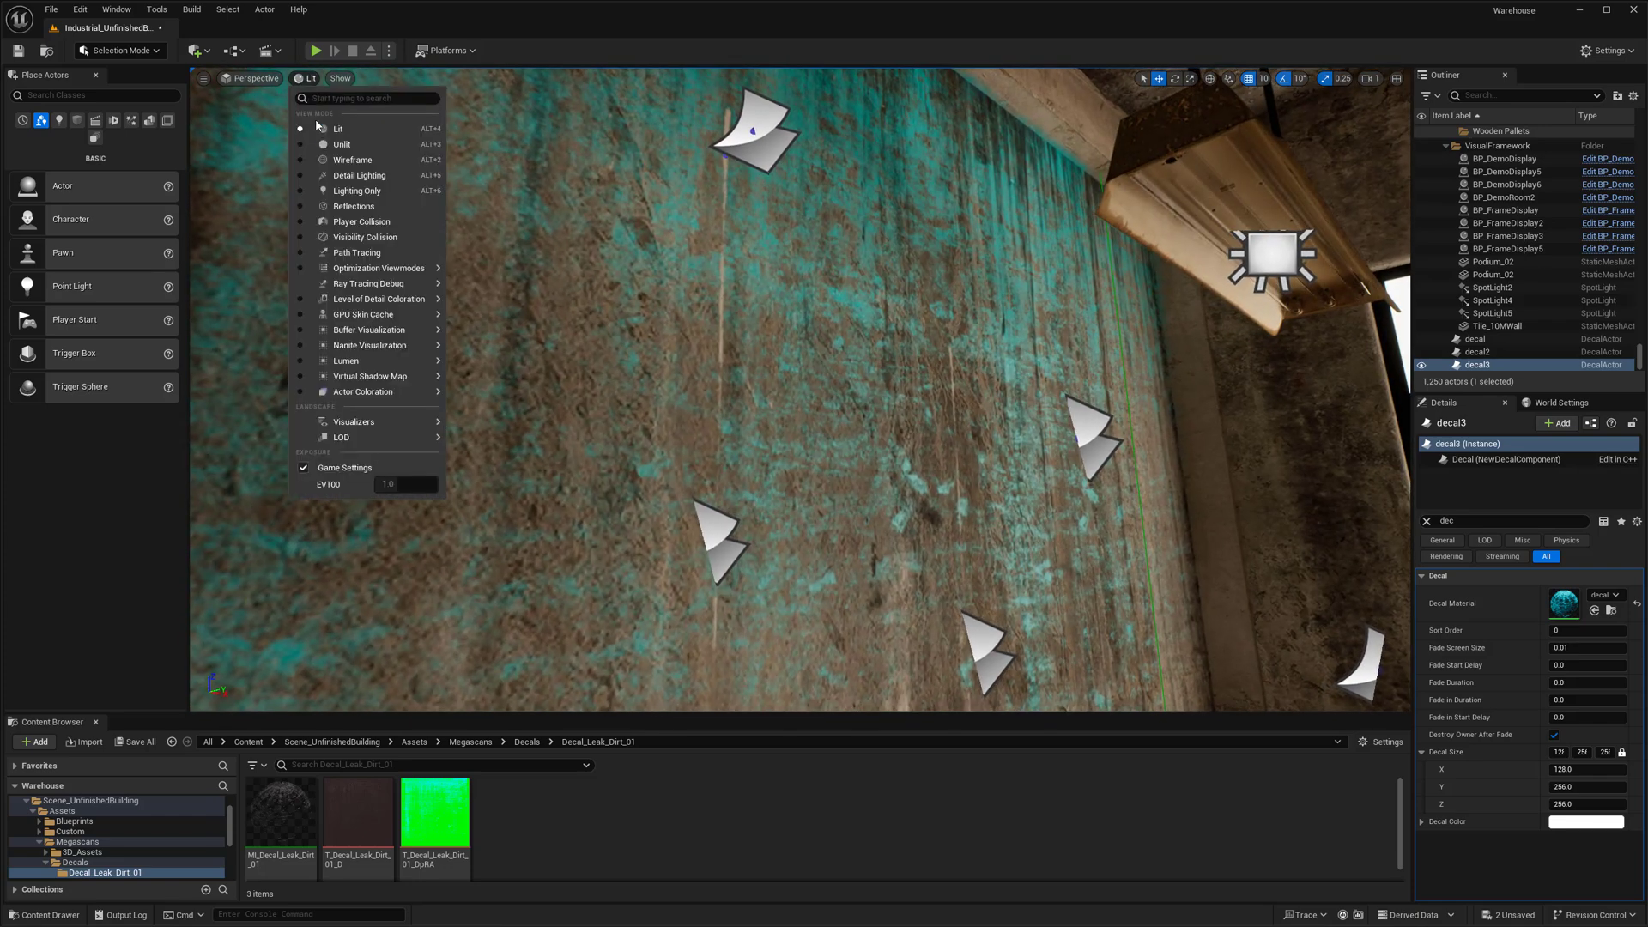
pyautogui.moveTo(346, 273)
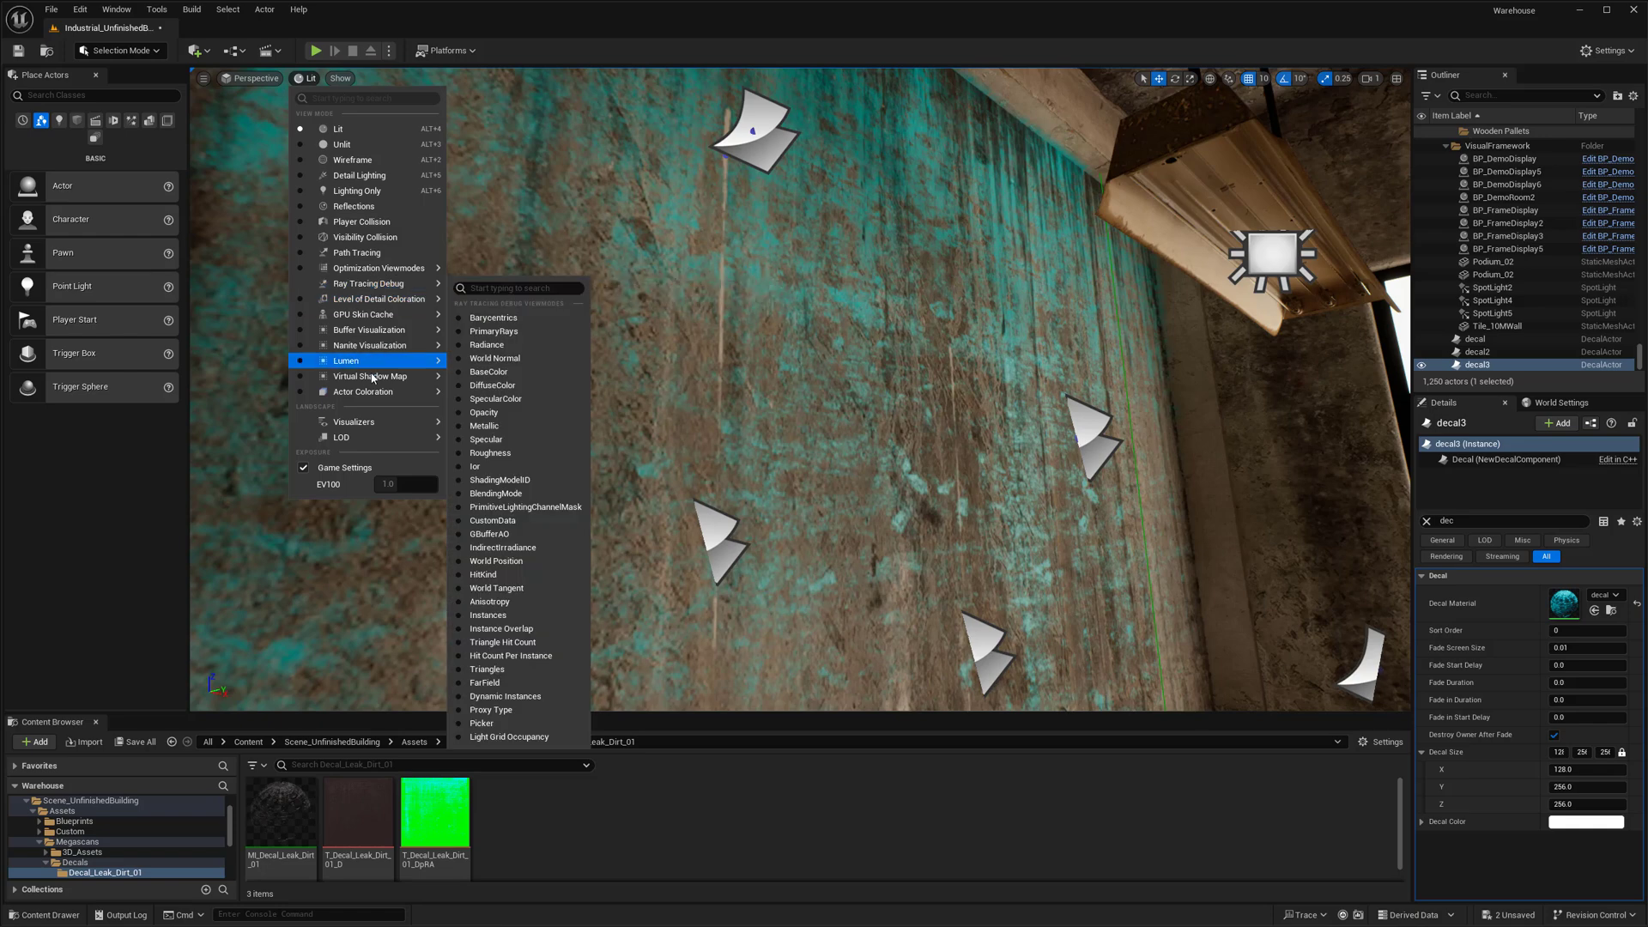
pyautogui.moveTo(382, 332)
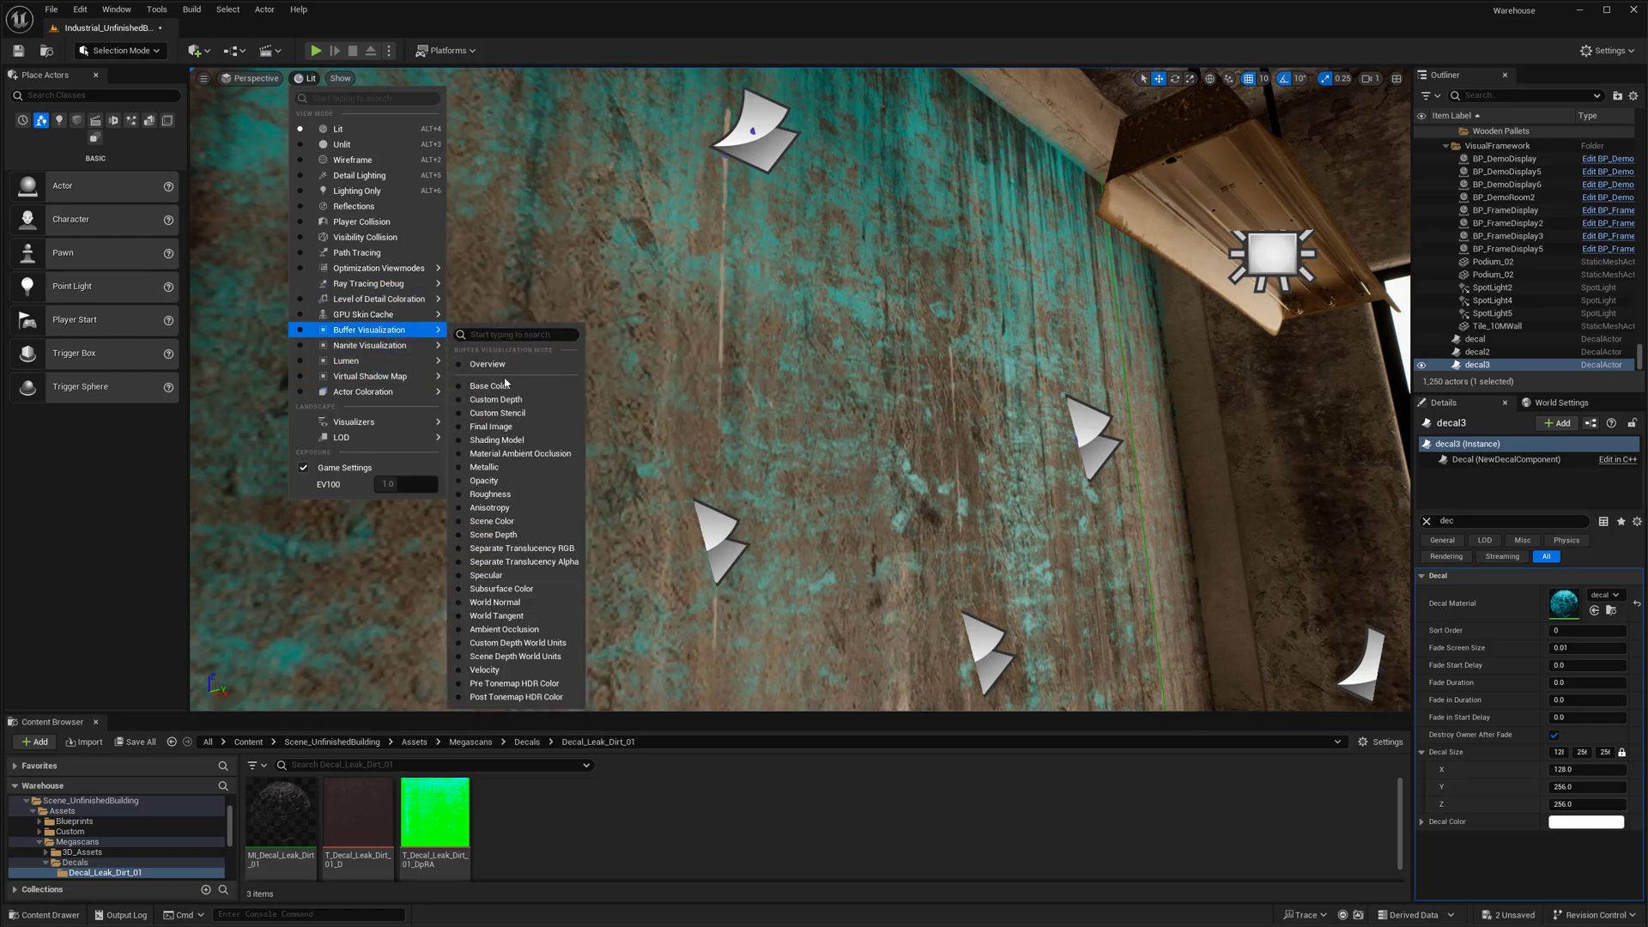
pyautogui.click(490, 494)
pyautogui.press('s')
pyautogui.moveTo(712, 294); pyautogui.dragTo(687, 360, button='right')
pyautogui.press('g')
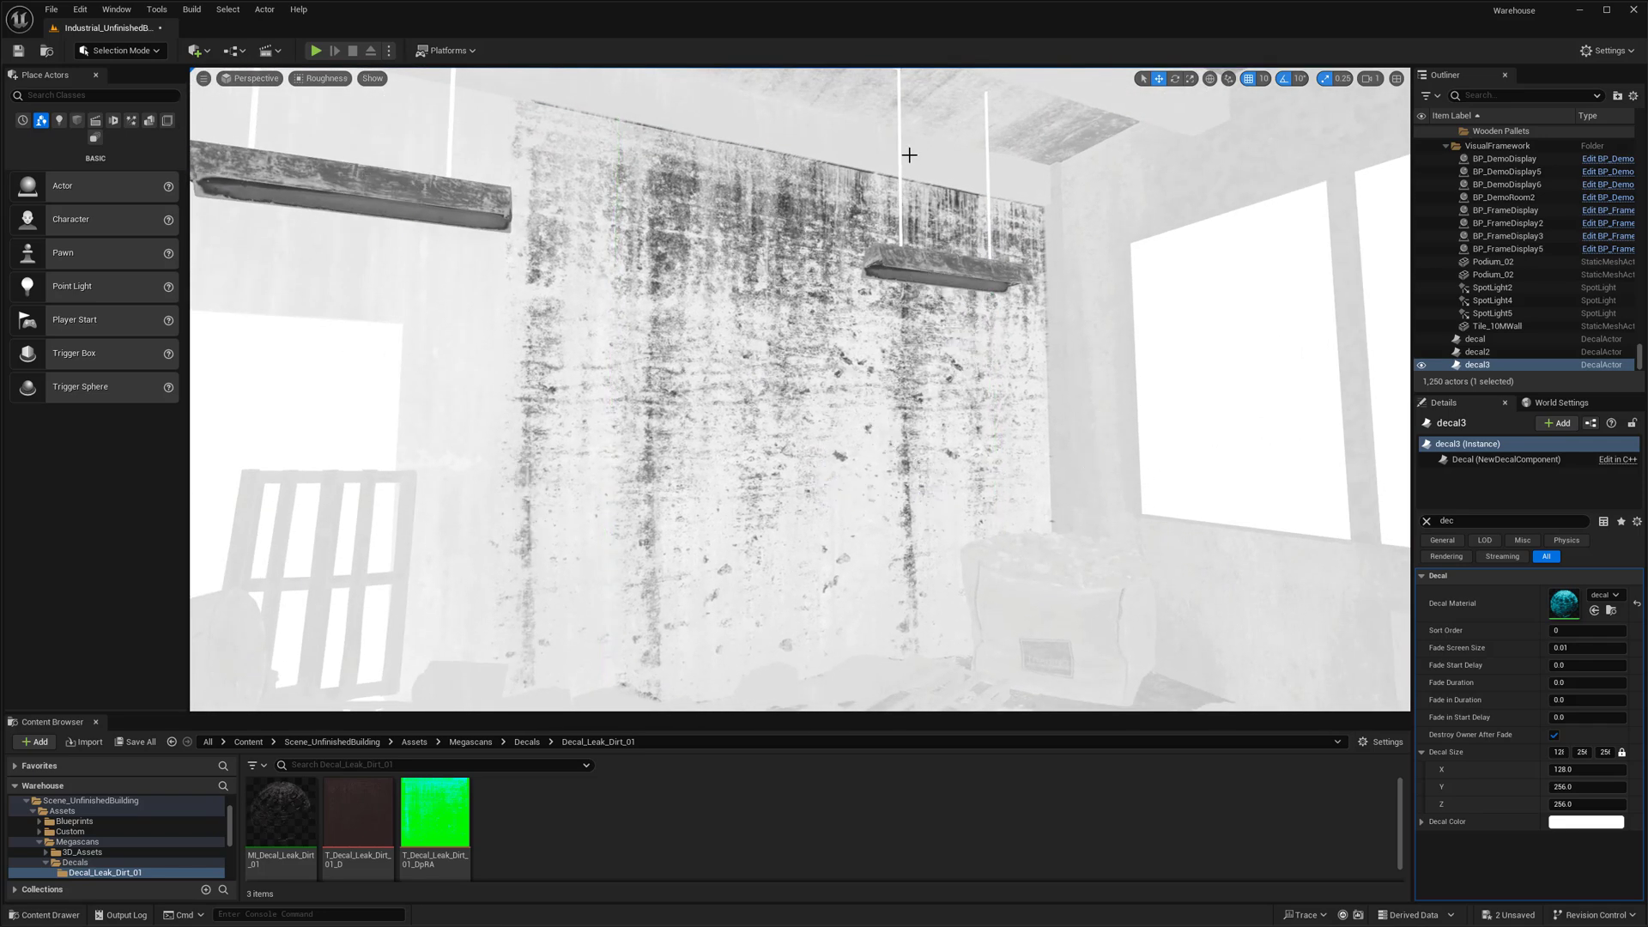
# Return the viewport to Lit mode and view the stained wall again.
pyautogui.scroll(-5, 906, 310)
pyautogui.click(320, 78)
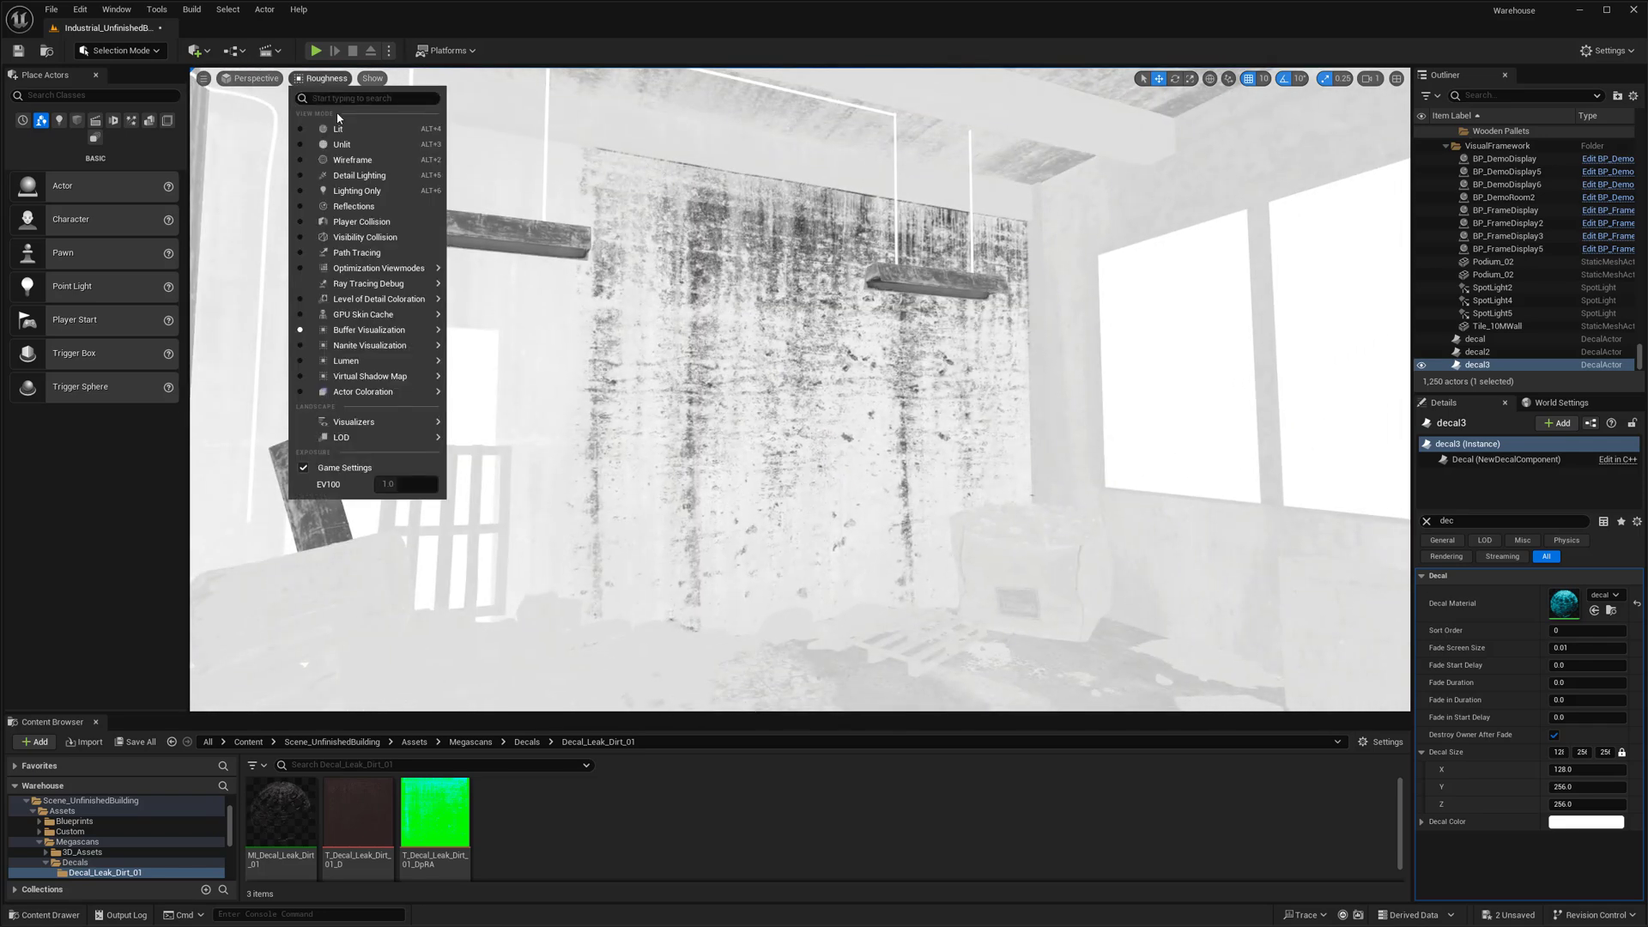
pyautogui.click(327, 130)
pyautogui.press('w')
pyautogui.moveTo(572, 219)
pyautogui.mouseDown(button='right')
pyautogui.moveTo(577, 172)
pyautogui.moveTo(568, 201)
pyautogui.mouseUp(button='right')
pyautogui.press('s')
pyautogui.moveTo(769, 291); pyautogui.dragTo(770, 292, button='right')
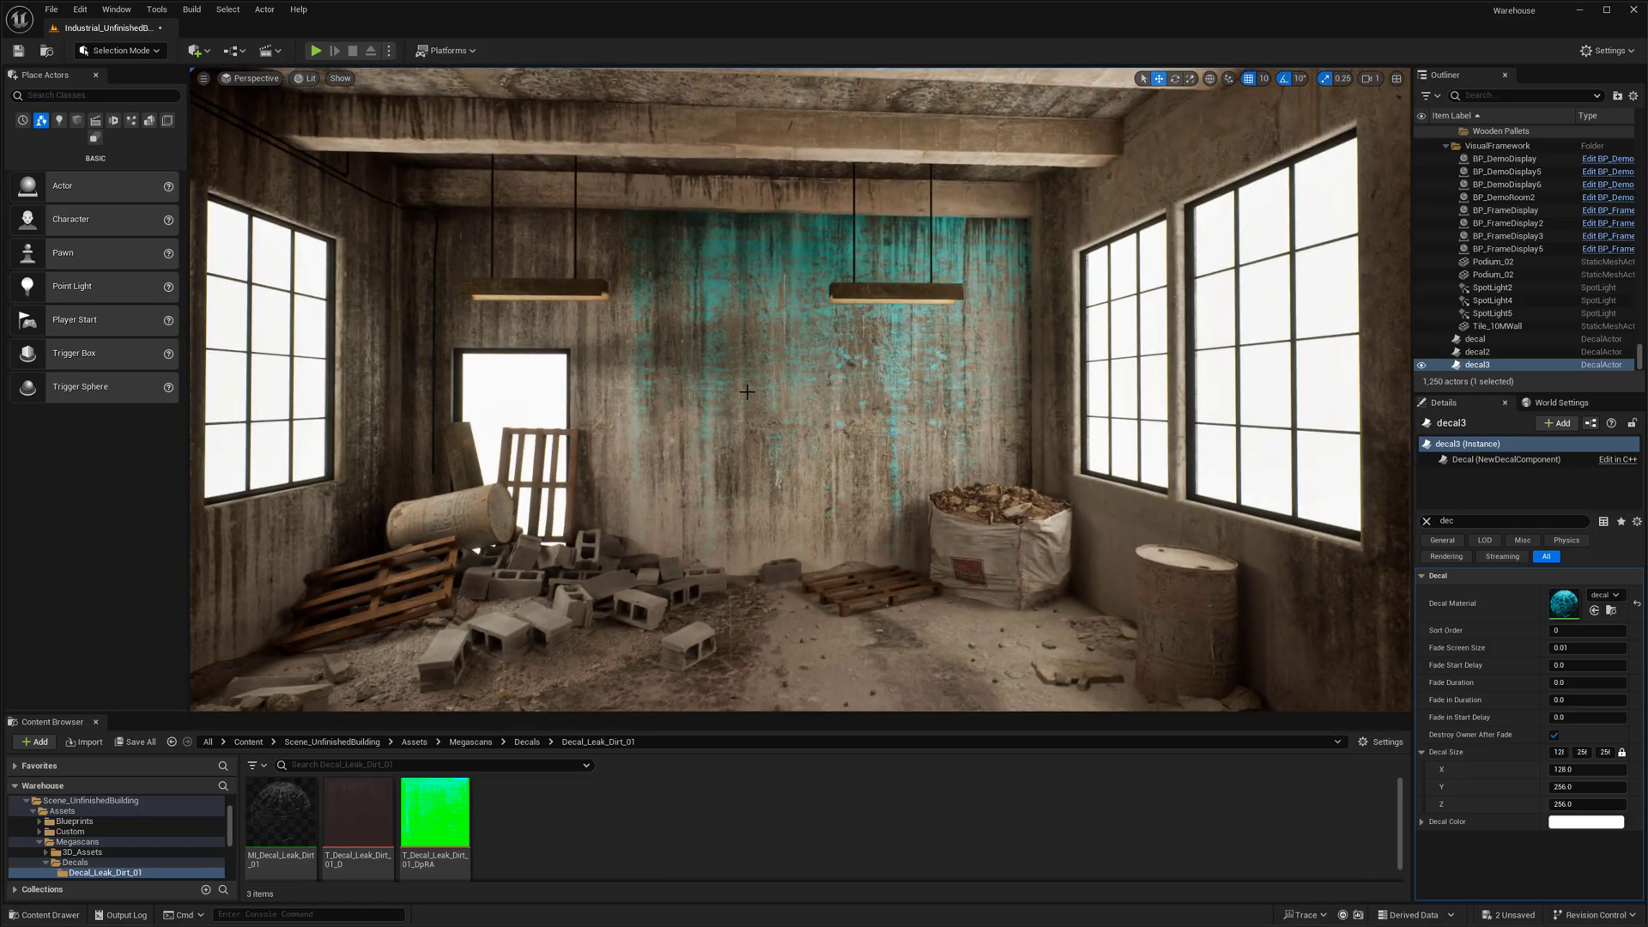
# Examine how the overlapping decals blend into the far wall from several distances, with editor icons hidden.
pyautogui.moveTo(814, 405)
pyautogui.mouseDown(button='right')
pyautogui.moveTo(884, 405)
pyautogui.moveTo(815, 405)
pyautogui.mouseUp(button='right')
pyautogui.press('s')
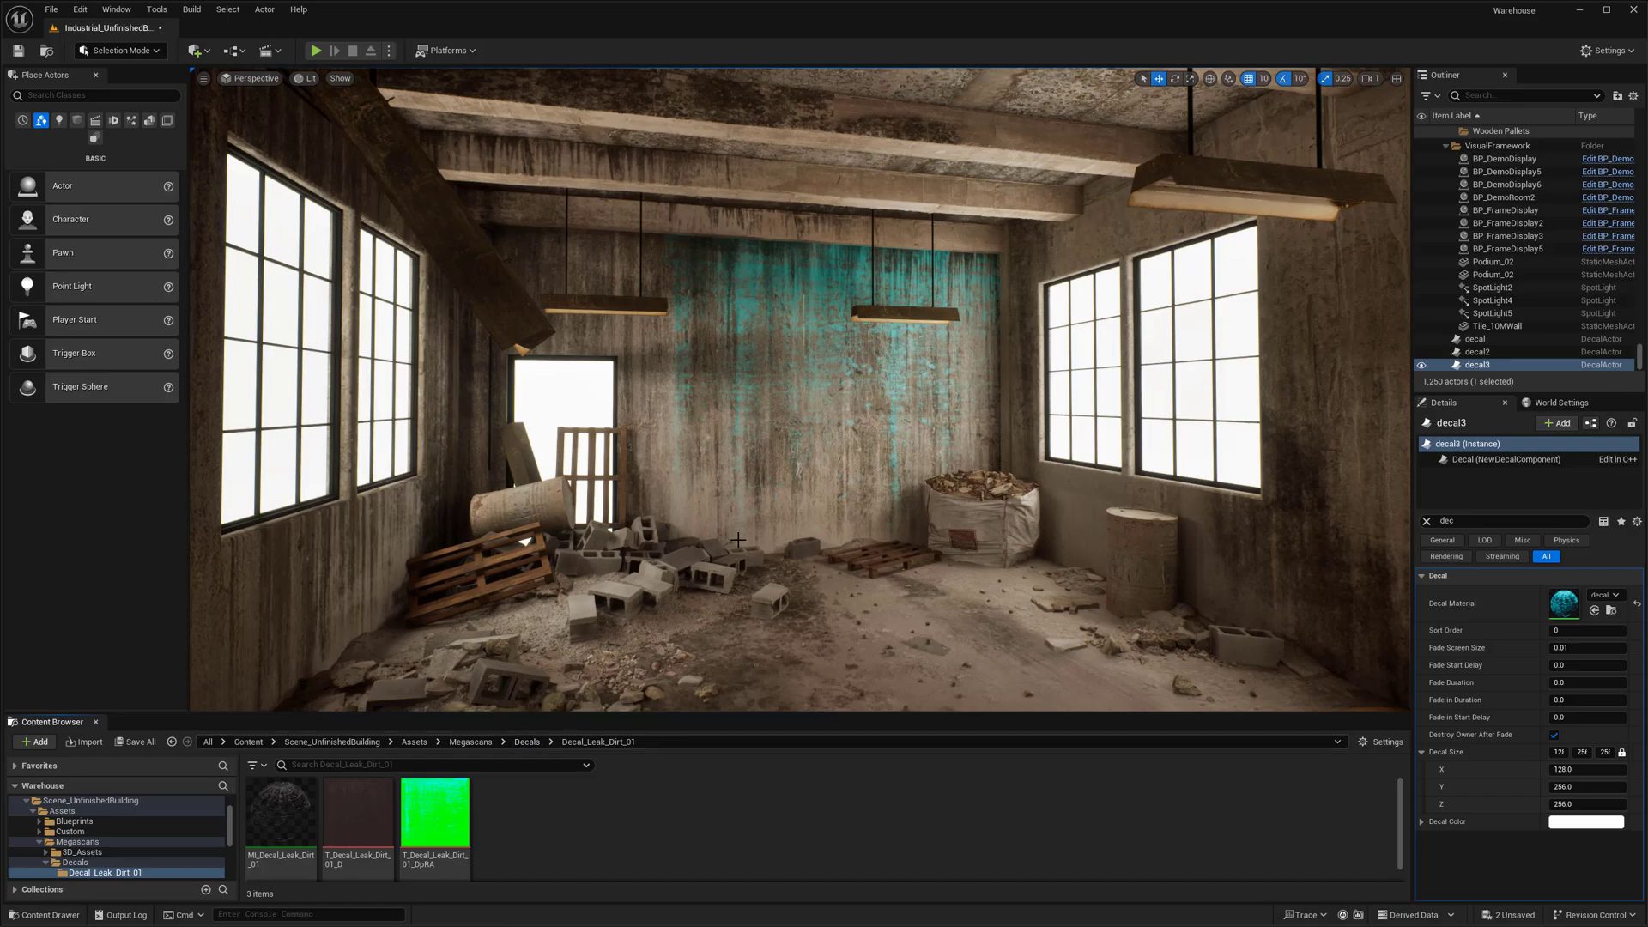
pyautogui.press('s')
pyautogui.moveTo(738, 540); pyautogui.dragTo(745, 540, button='right')
pyautogui.press('g')
pyautogui.press('g')
pyautogui.press('g')
pyautogui.press('w')
pyautogui.moveTo(844, 489)
pyautogui.mouseDown(button='right')
pyautogui.moveTo(836, 477)
pyautogui.moveTo(865, 479)
pyautogui.mouseUp(button='right')
pyautogui.press('s')
pyautogui.press('g')
pyautogui.press('w')
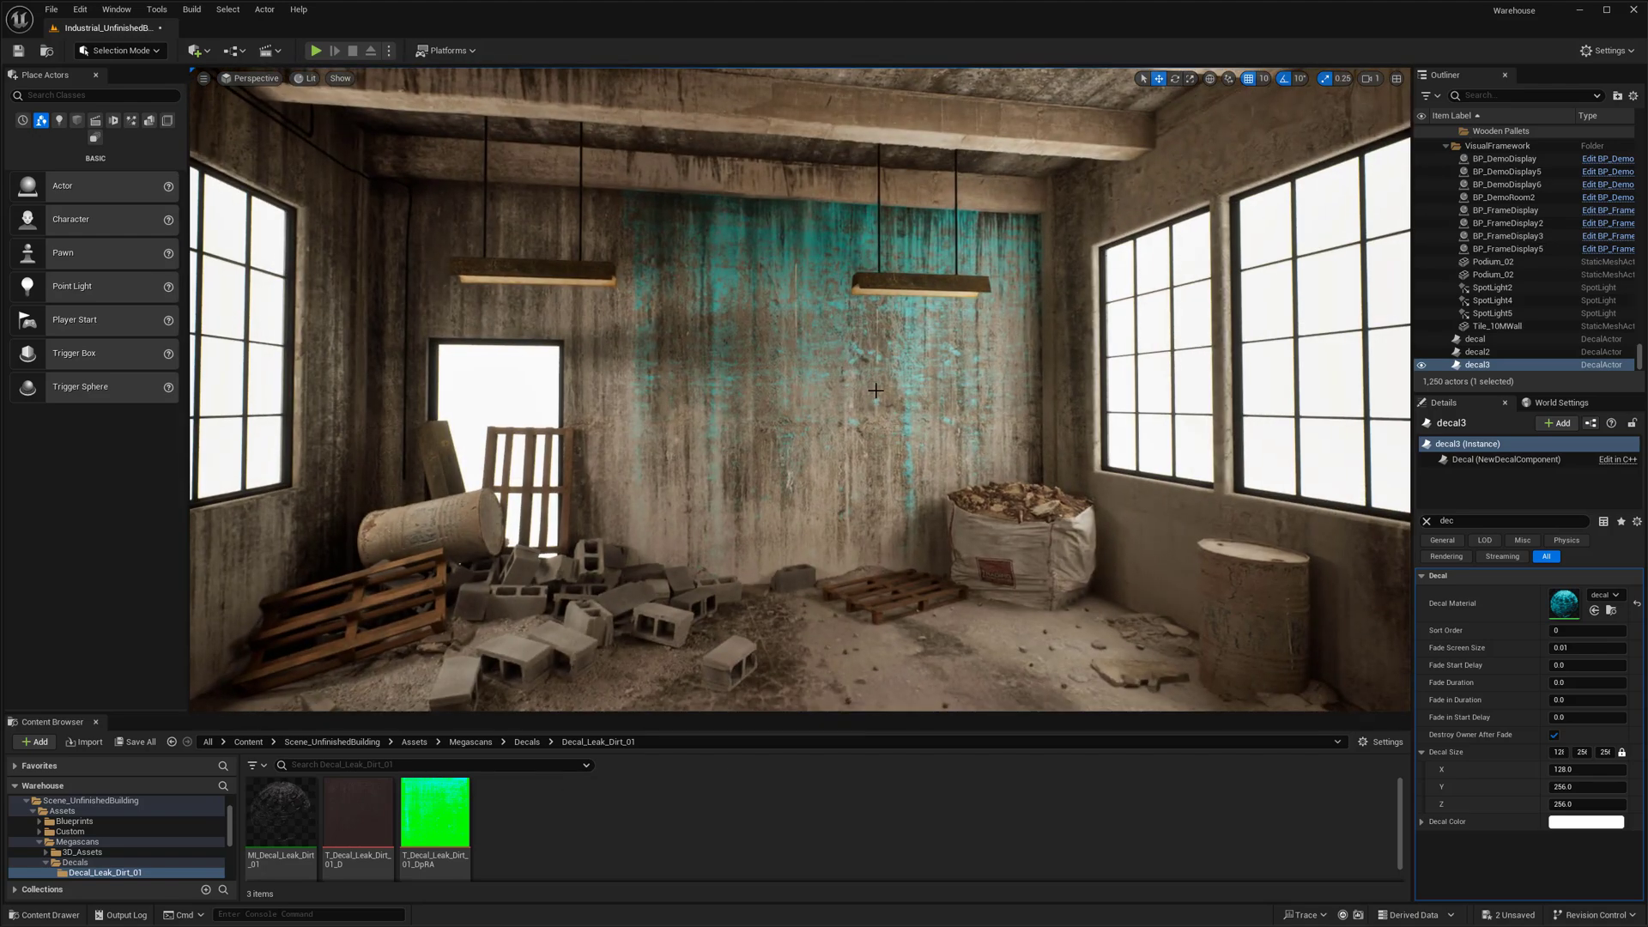
pyautogui.moveTo(873, 406); pyautogui.dragTo(872, 421, button='right')
# Reopen the decal material and connect the T_Decal_Leak_Dirt_01_D texture's RGB output to Base Color.
pyautogui.doubleClick(1564, 603)
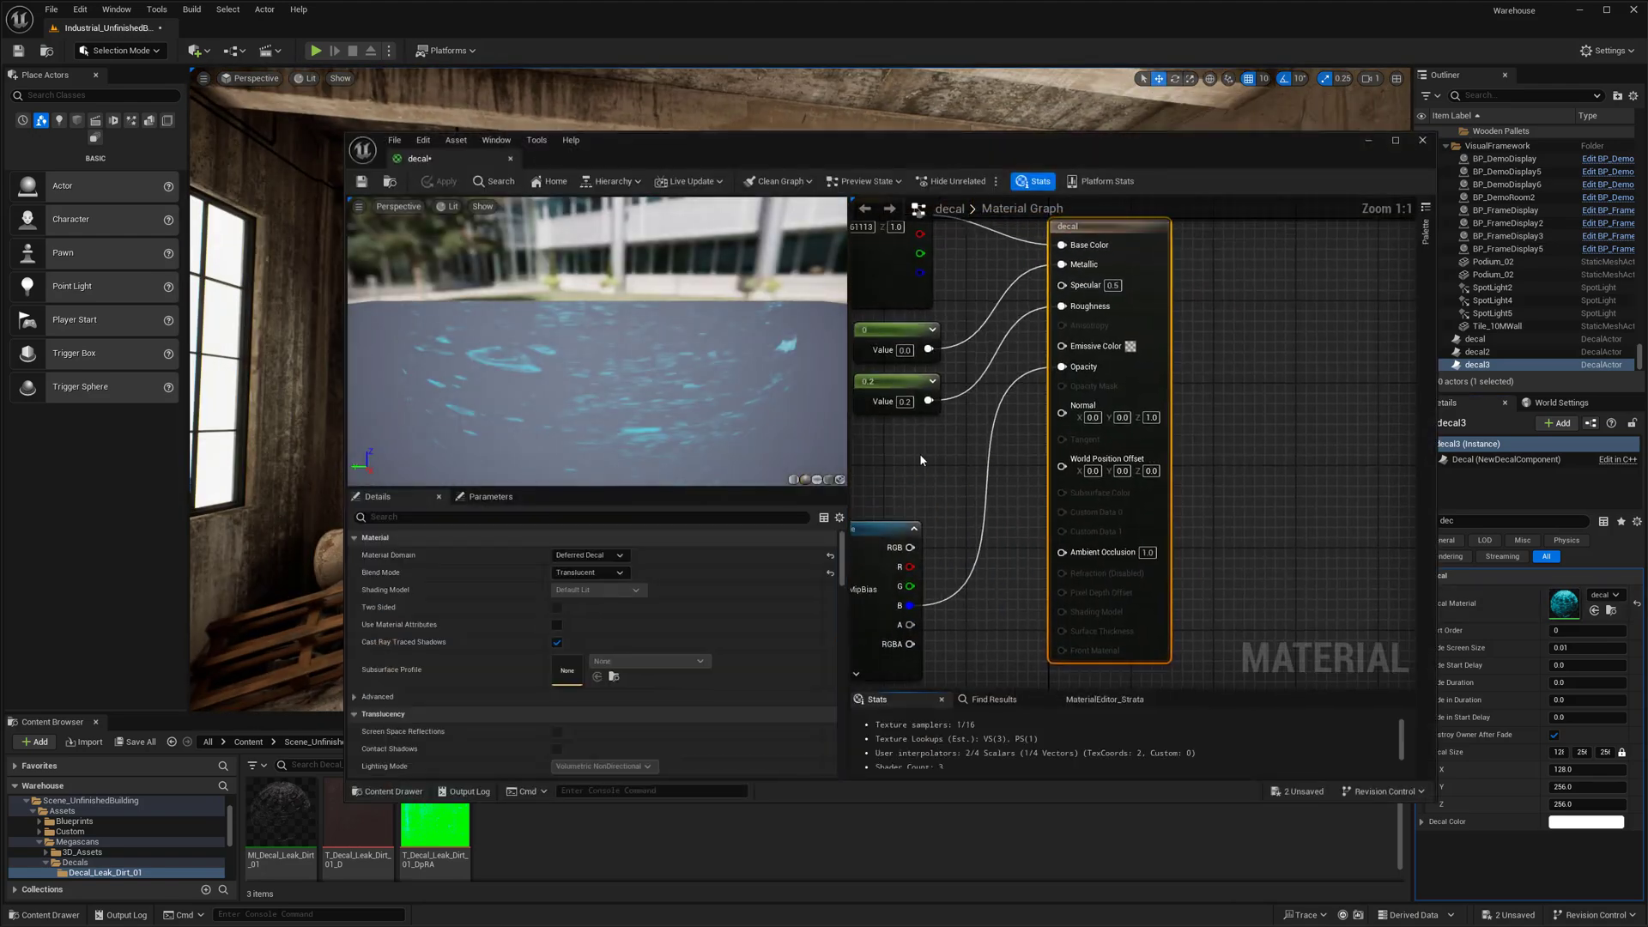
pyautogui.scroll(-1, 1069, 449)
pyautogui.moveTo(1017, 491); pyautogui.dragTo(1030, 410)
pyautogui.click(939, 351)
pyautogui.moveTo(978, 342); pyautogui.dragTo(1022, 471, button='right')
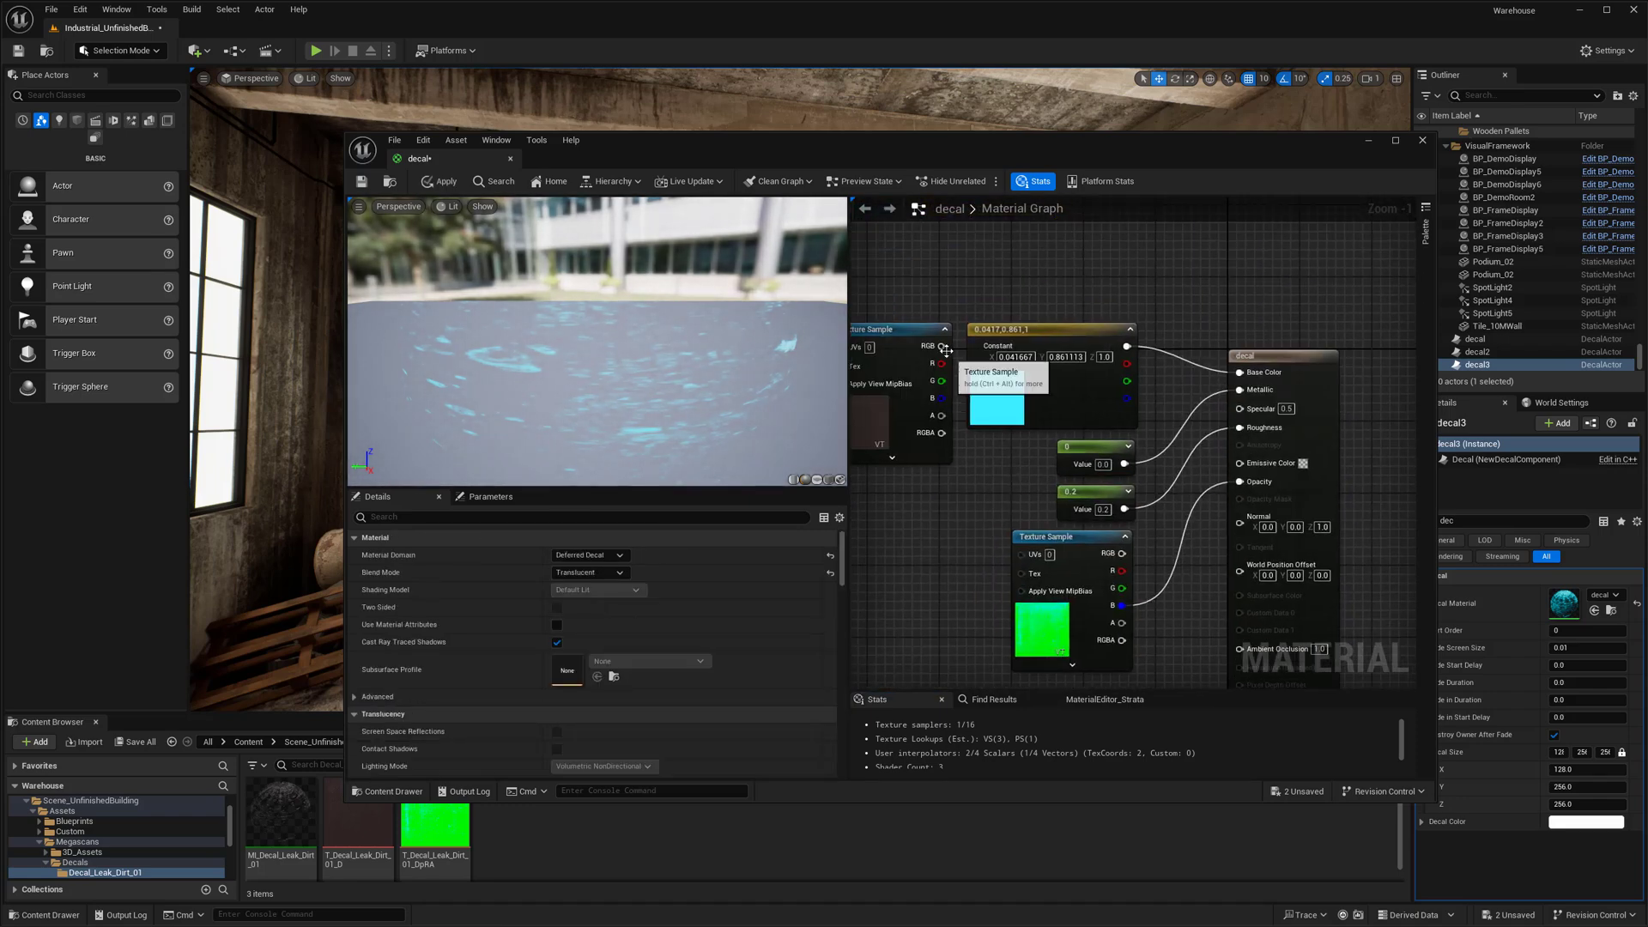
pyautogui.moveTo(941, 346); pyautogui.dragTo(1243, 374)
# Move the cyan color constant out of the way and place the diffuse texture sample beside the material node.
pyautogui.moveTo(1051, 387); pyautogui.dragTo(1093, 232)
pyautogui.moveTo(1083, 276); pyautogui.dragTo(1140, 360, button='right')
pyautogui.moveTo(1110, 339); pyautogui.dragTo(1174, 269)
pyautogui.moveTo(945, 413); pyautogui.dragTo(1124, 377)
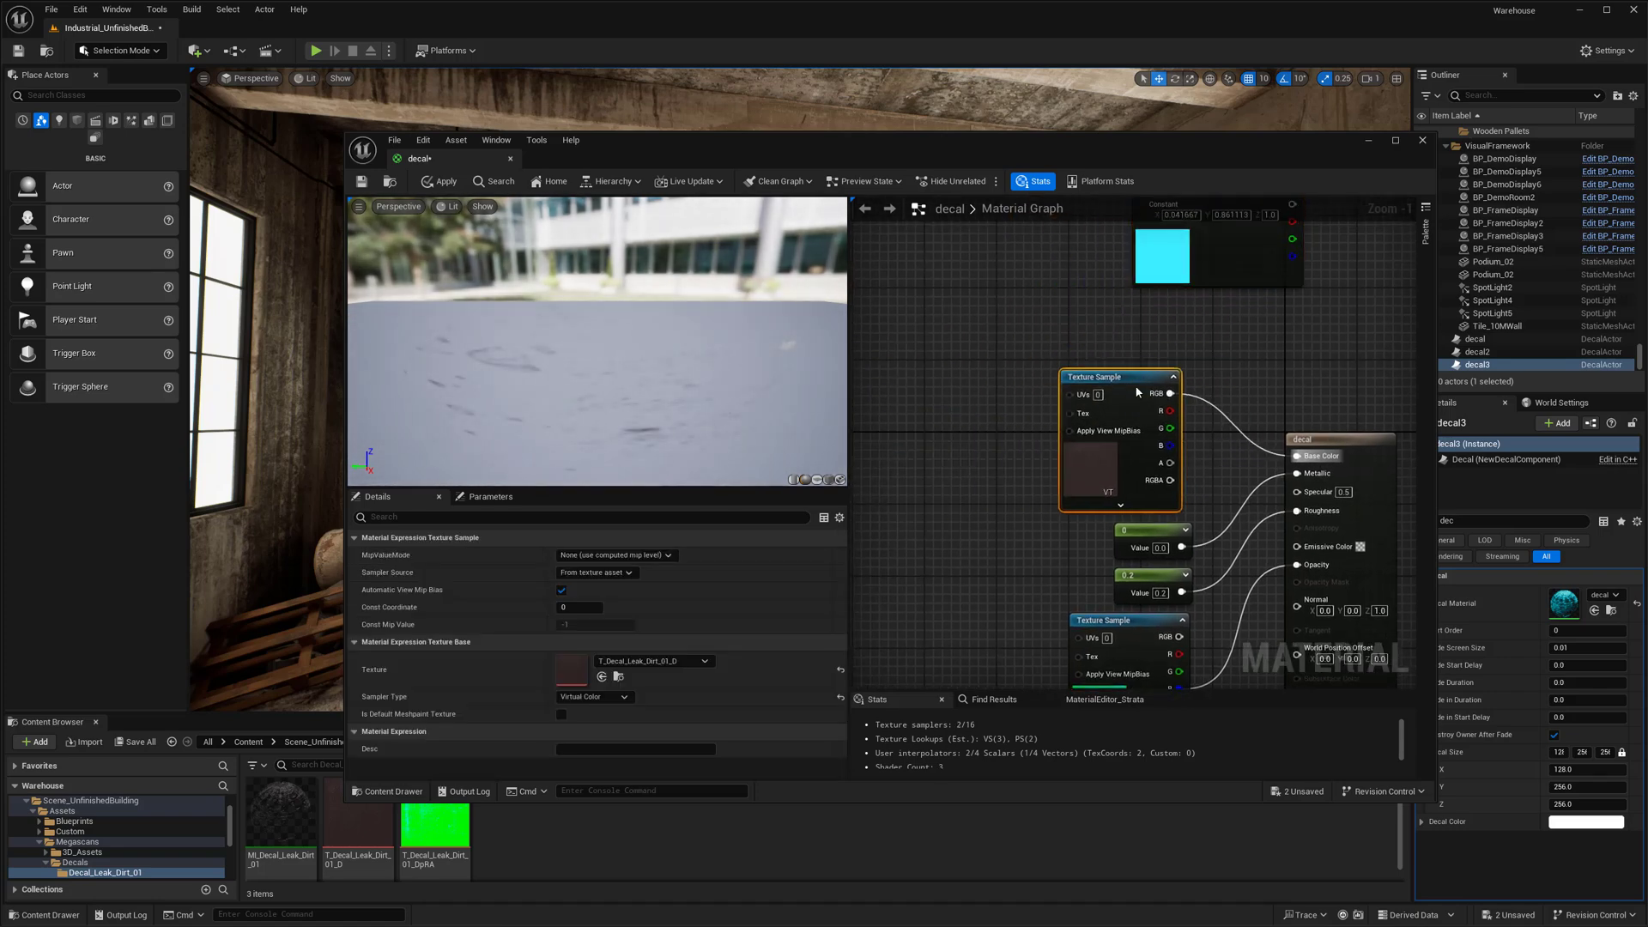
pyautogui.click(1018, 409)
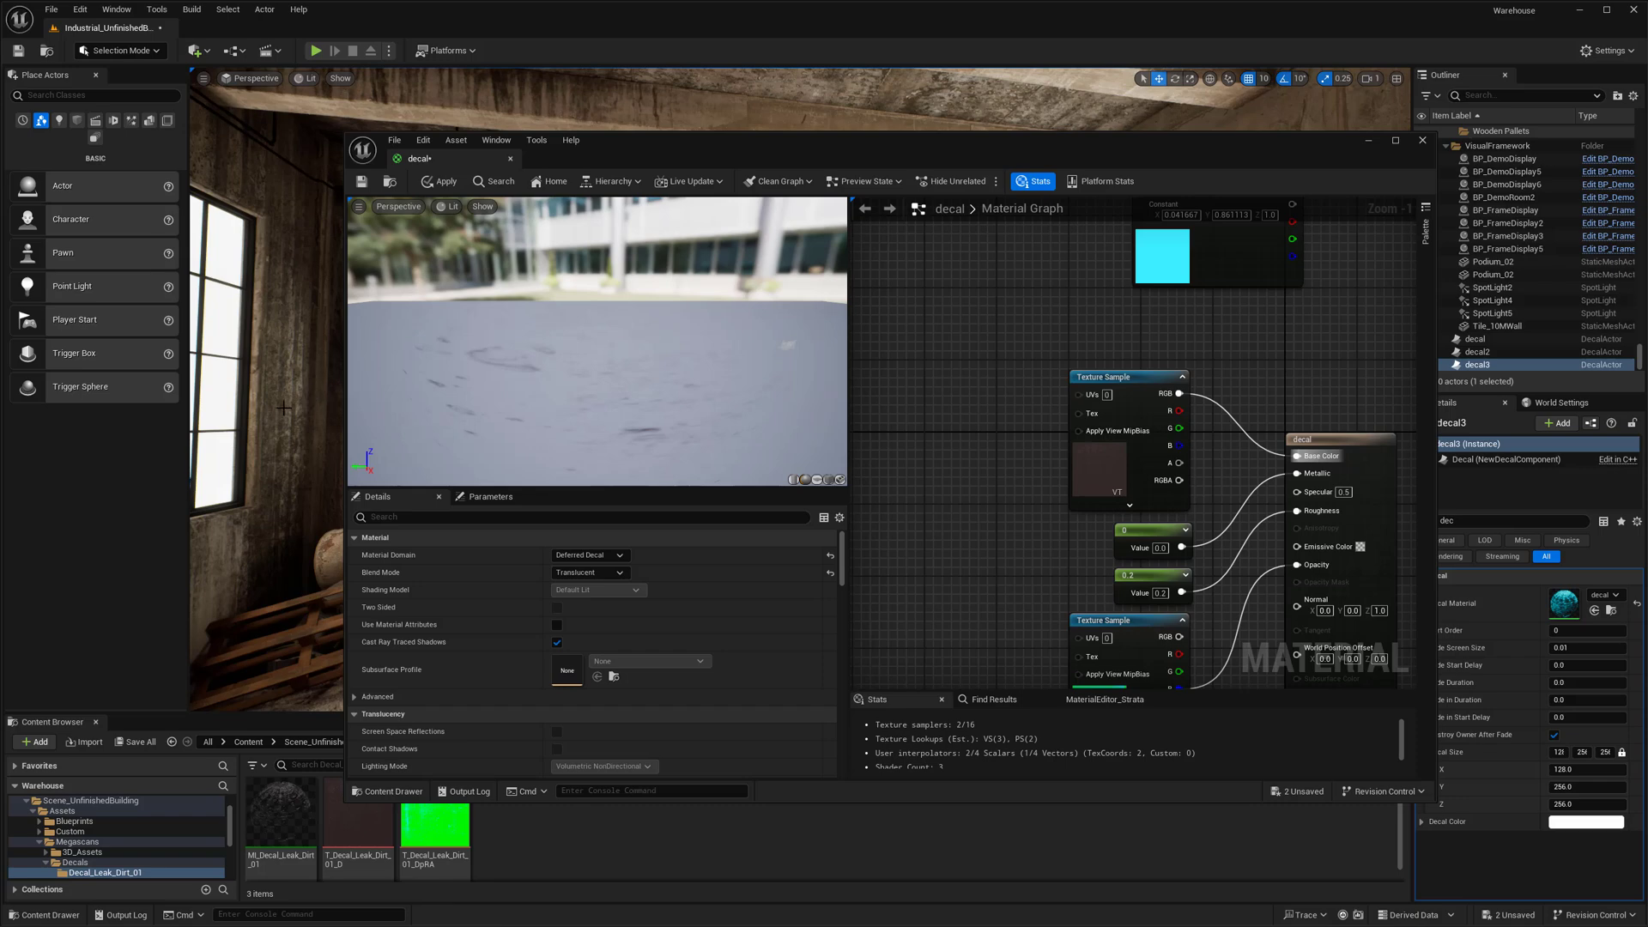
# Move the material editor window down to uncover the warehouse view, and look toward the side windows.
pyautogui.moveTo(766, 140); pyautogui.dragTo(683, 178)
pyautogui.moveTo(887, 482); pyautogui.dragTo(898, 471, button='right')
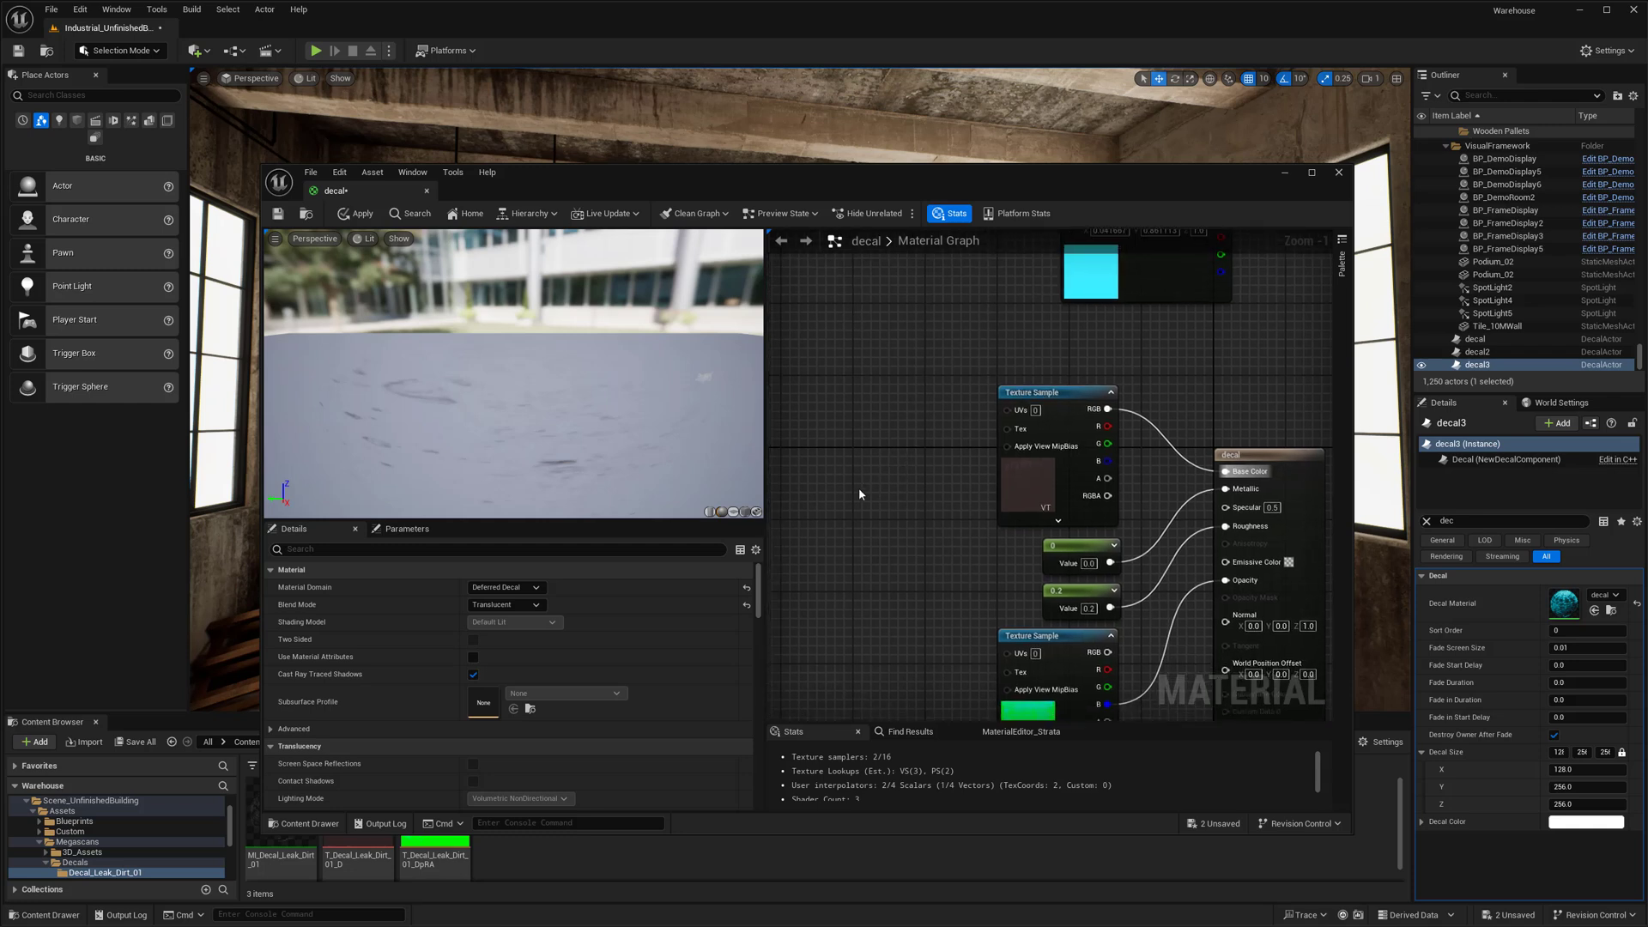
pyautogui.moveTo(895, 501); pyautogui.dragTo(887, 402, button='right')
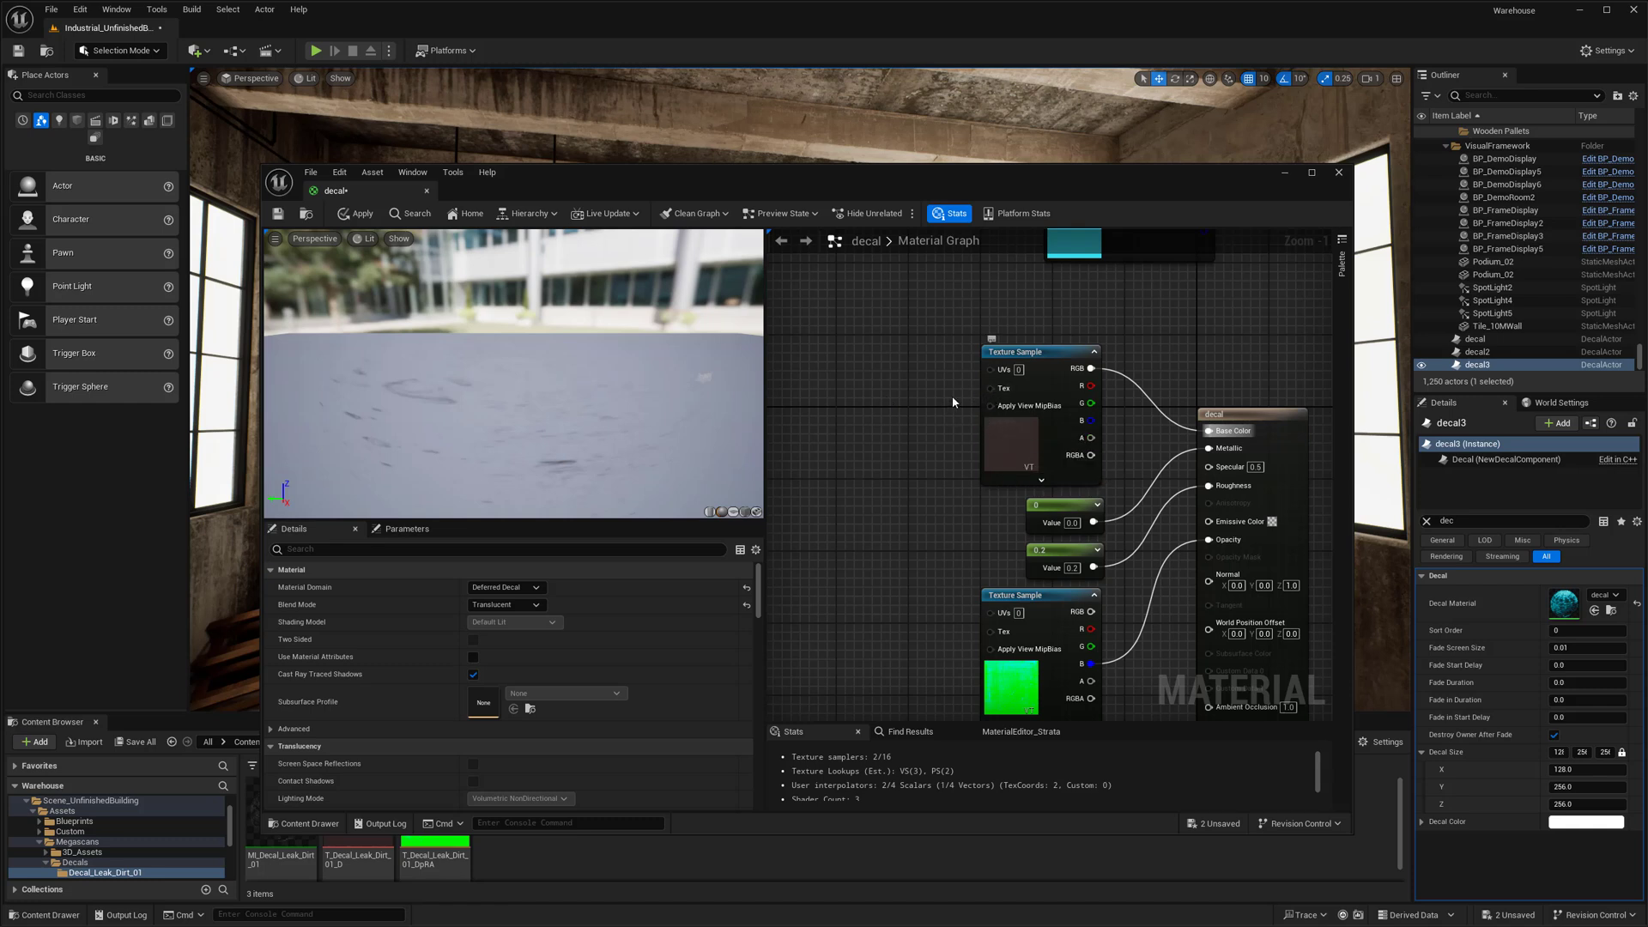
pyautogui.moveTo(924, 386); pyautogui.dragTo(923, 384, button='right')
pyautogui.moveTo(805, 186); pyautogui.dragTo(826, 601)
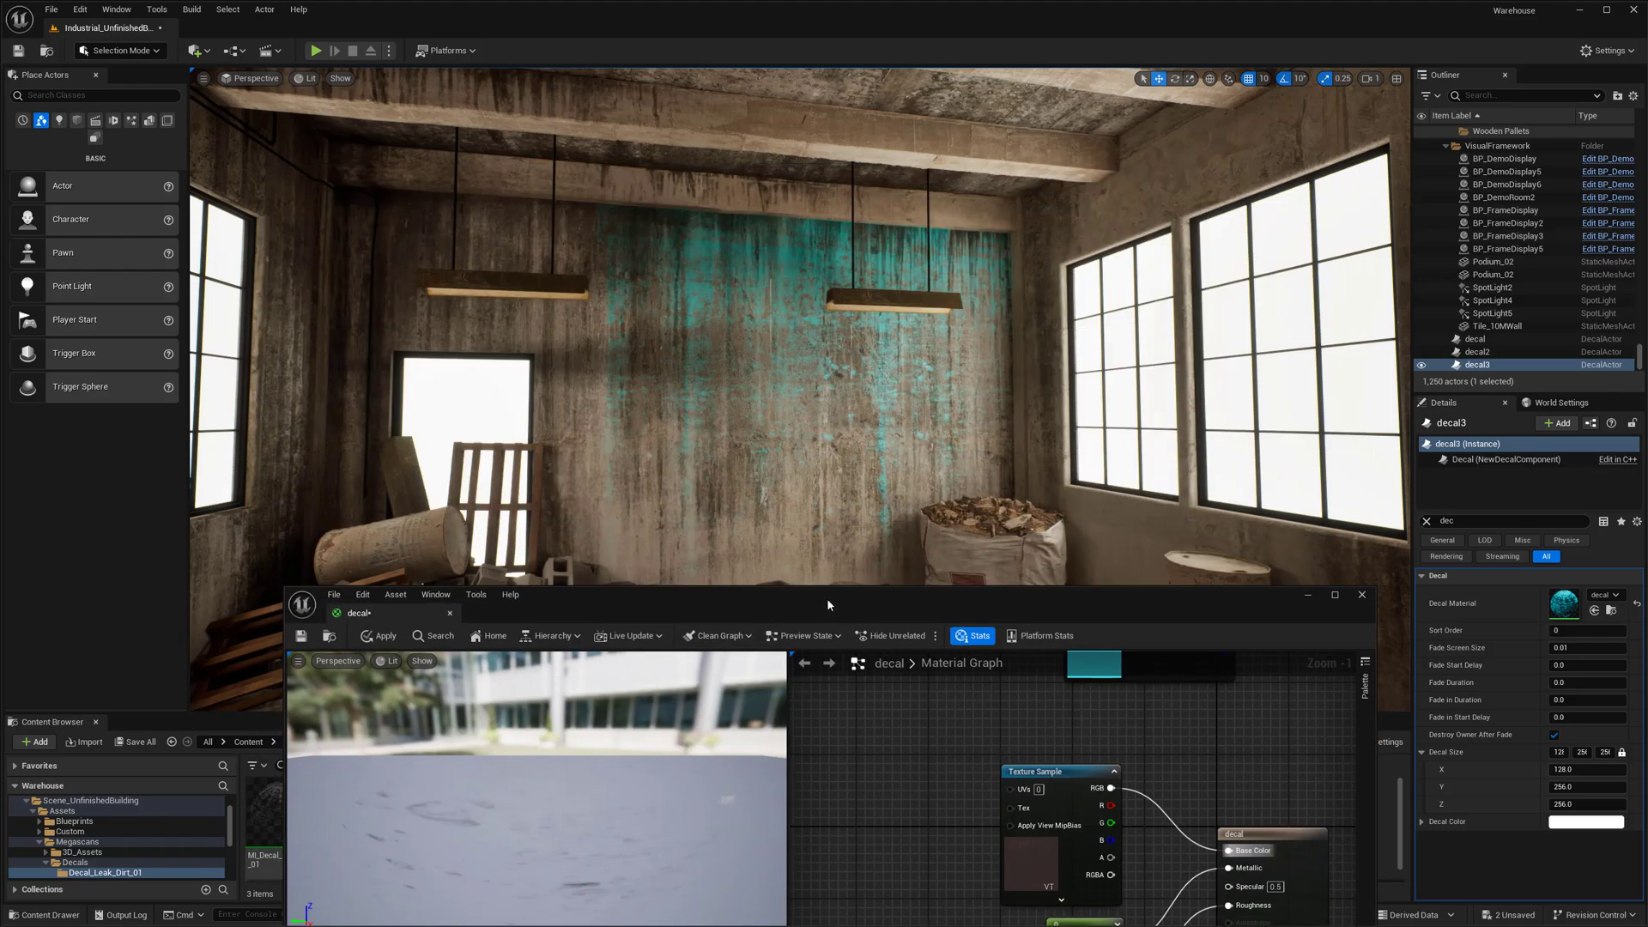
pyautogui.moveTo(832, 400); pyautogui.dragTo(704, 429, button='right')
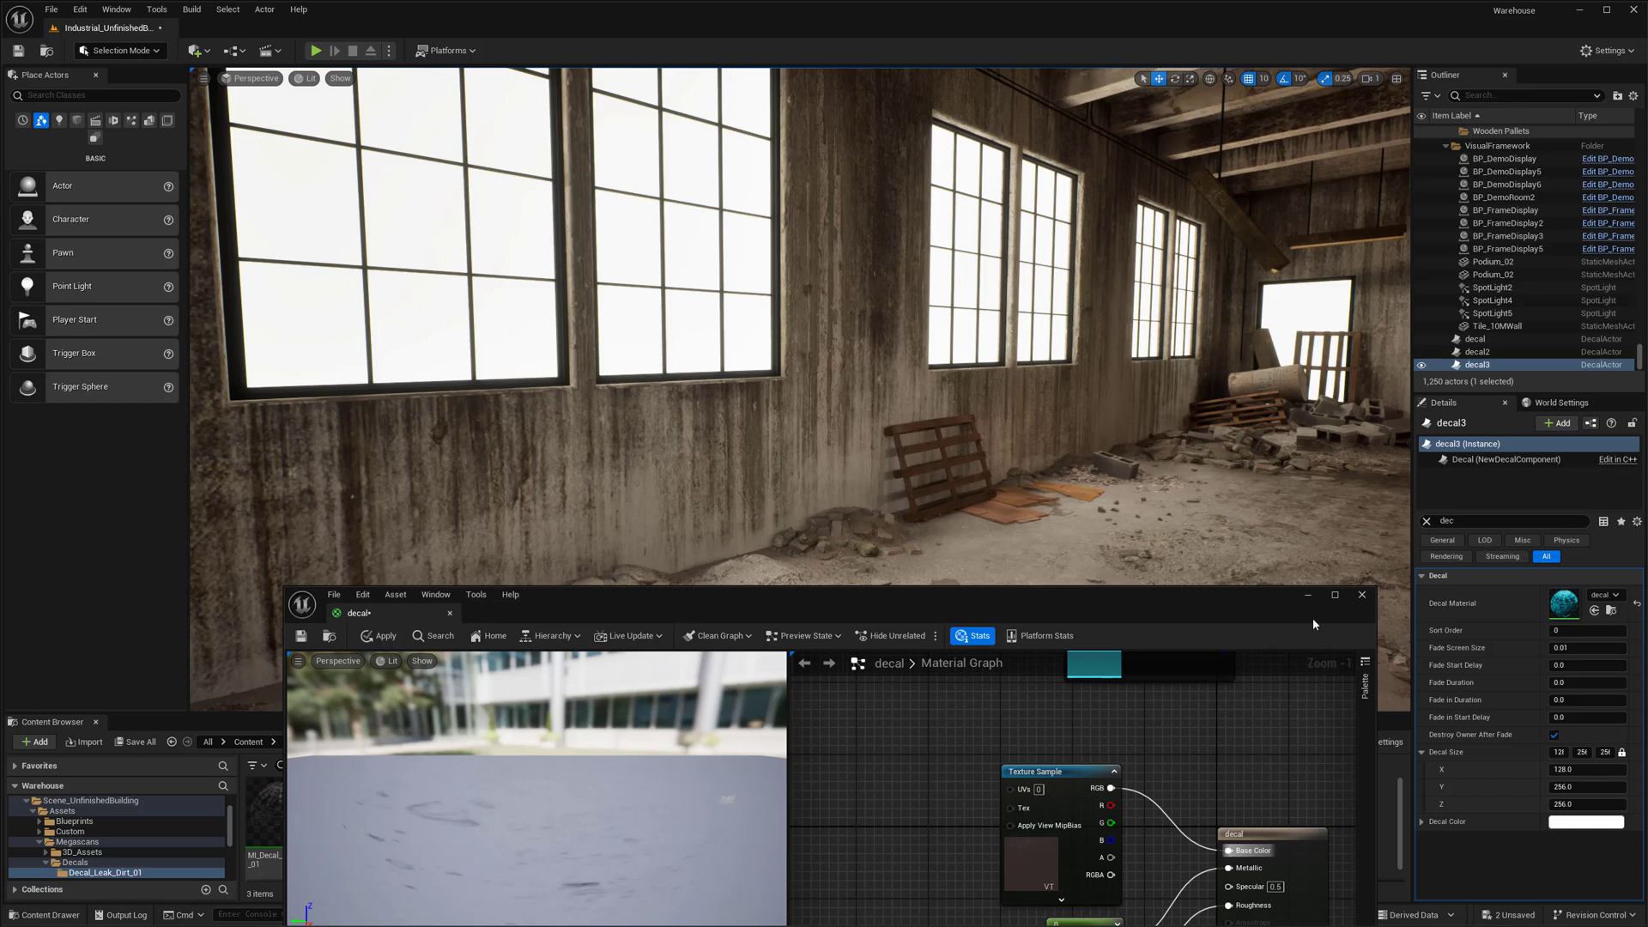
pyautogui.moveTo(1011, 606); pyautogui.dragTo(961, 713)
# Inspect the existing leak decals below the side windows, including MI_Decal_Leak_Grease_01_A and MI_Decal_Leak_Grease_01_B.
pyautogui.moveTo(832, 443)
pyautogui.mouseDown(button='right')
pyautogui.moveTo(845, 433)
pyautogui.moveTo(832, 443)
pyautogui.mouseUp(button='right')
pyautogui.click(835, 499)
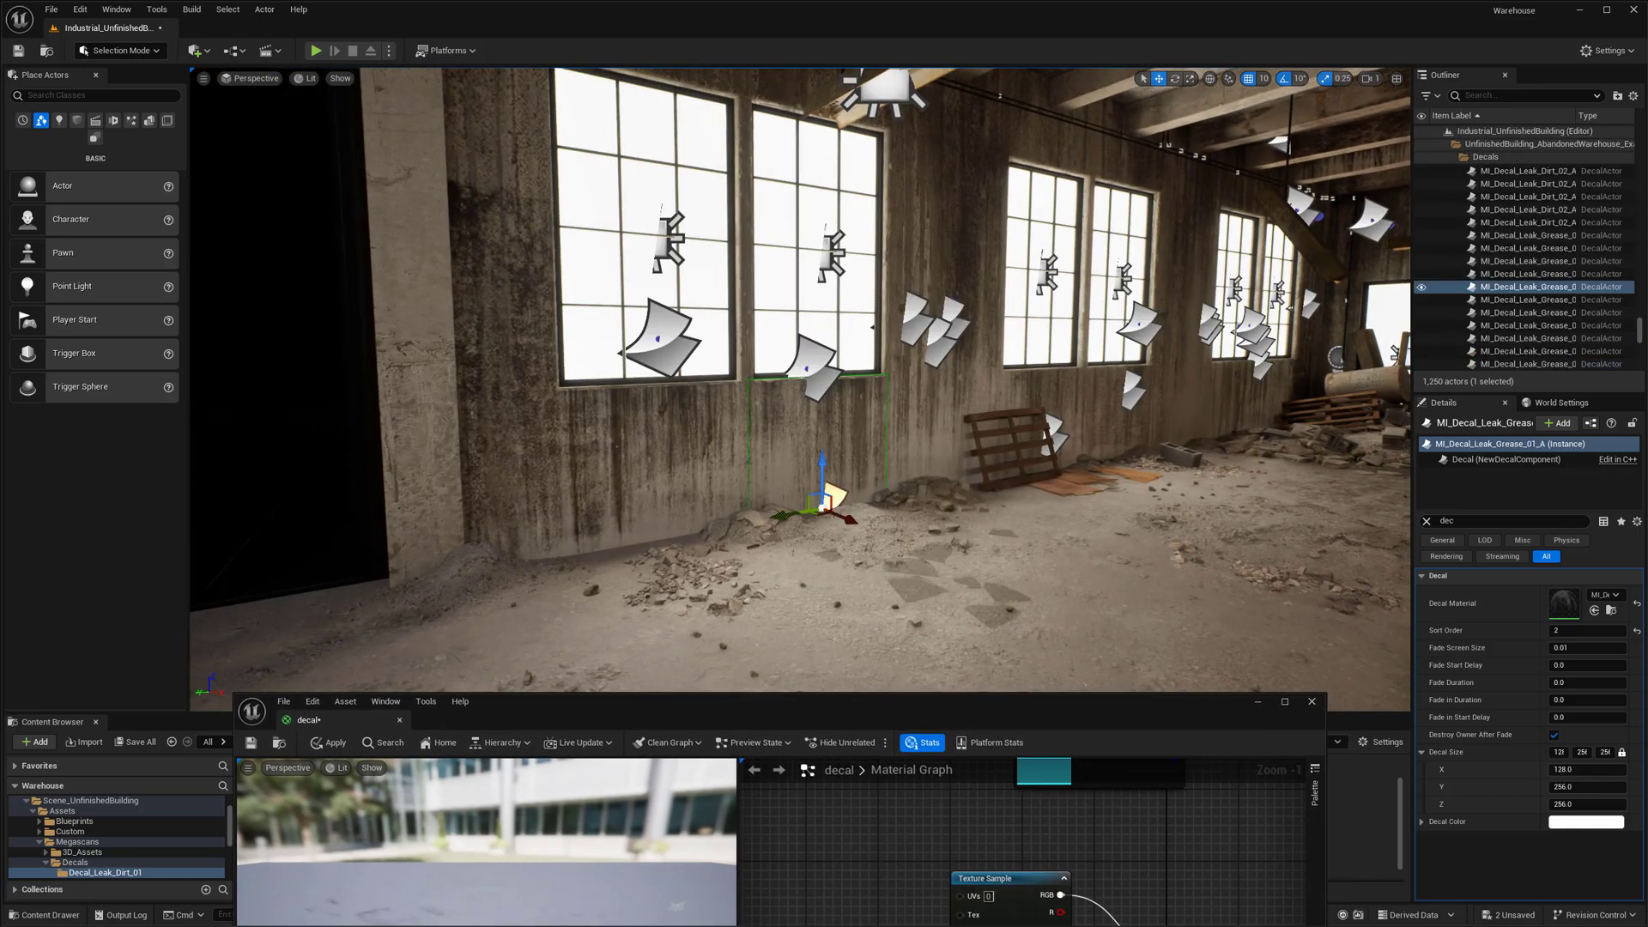
pyautogui.click(1055, 427)
pyautogui.click(945, 362)
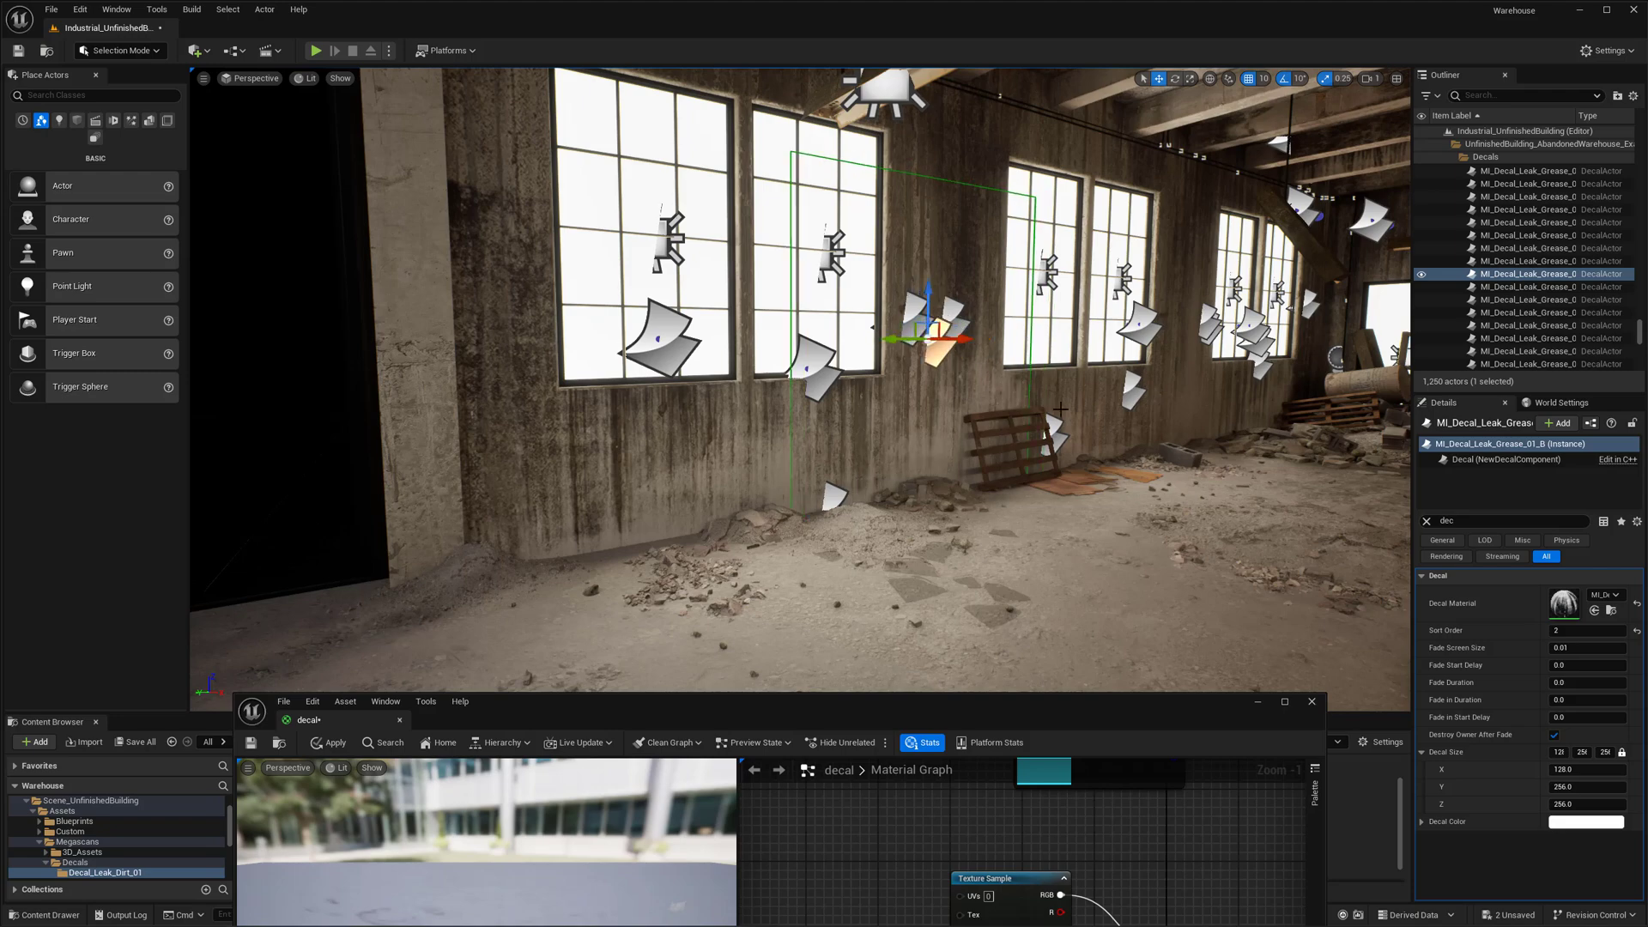
pyautogui.moveTo(1062, 408)
pyautogui.mouseDown(button='right')
pyautogui.moveTo(1073, 395)
pyautogui.moveTo(1046, 419)
pyautogui.mouseUp(button='right')
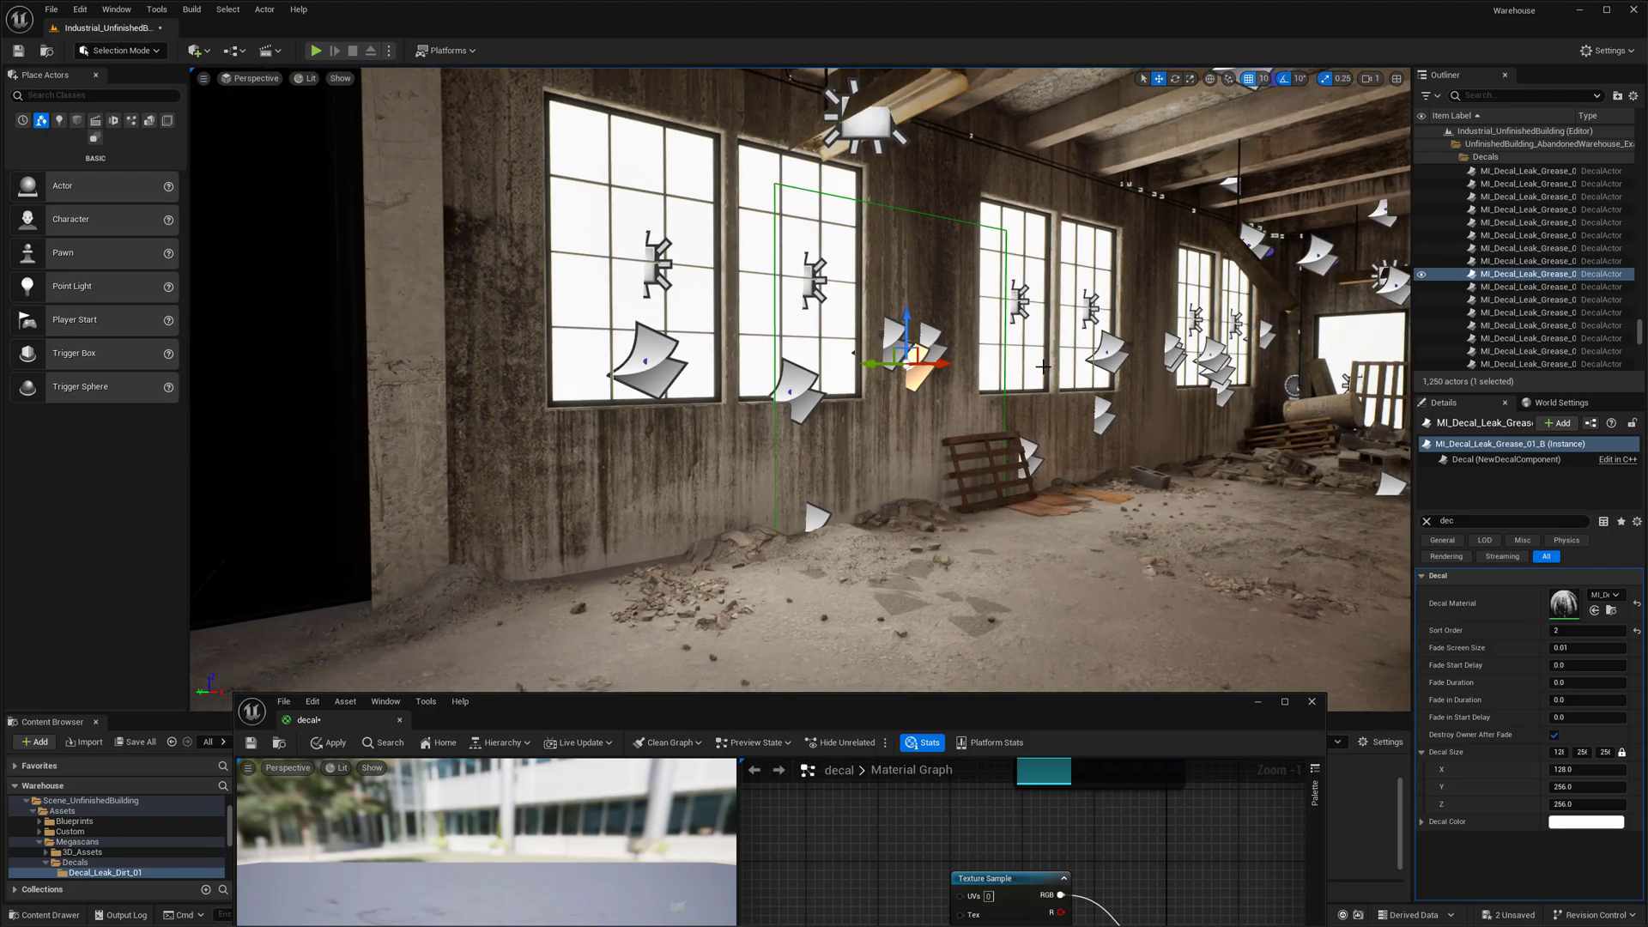
pyautogui.moveTo(1043, 367)
pyautogui.mouseDown(button='right')
pyautogui.moveTo(1028, 372)
pyautogui.moveTo(1084, 366)
pyautogui.moveTo(1020, 375)
pyautogui.mouseUp(button='right')
pyautogui.press('w')
pyautogui.press('w')
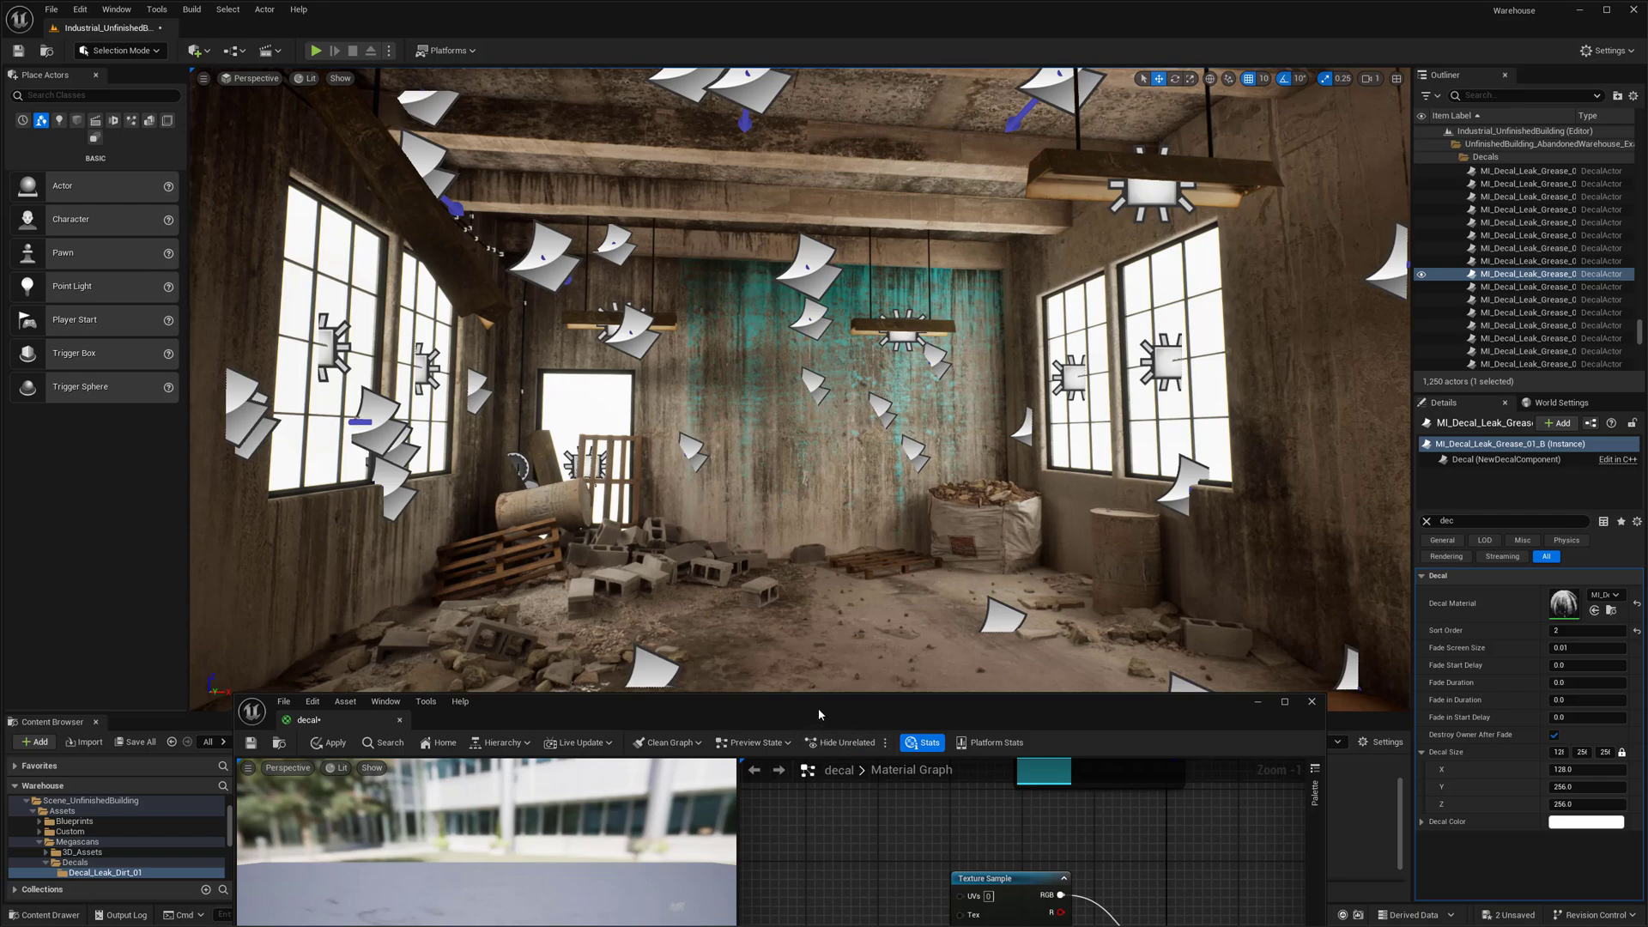
# Bring the material editor back into view, convert the diffuse texture sample to a parameter named diffuse-map, and apply.
pyautogui.moveTo(817, 707); pyautogui.dragTo(863, 146)
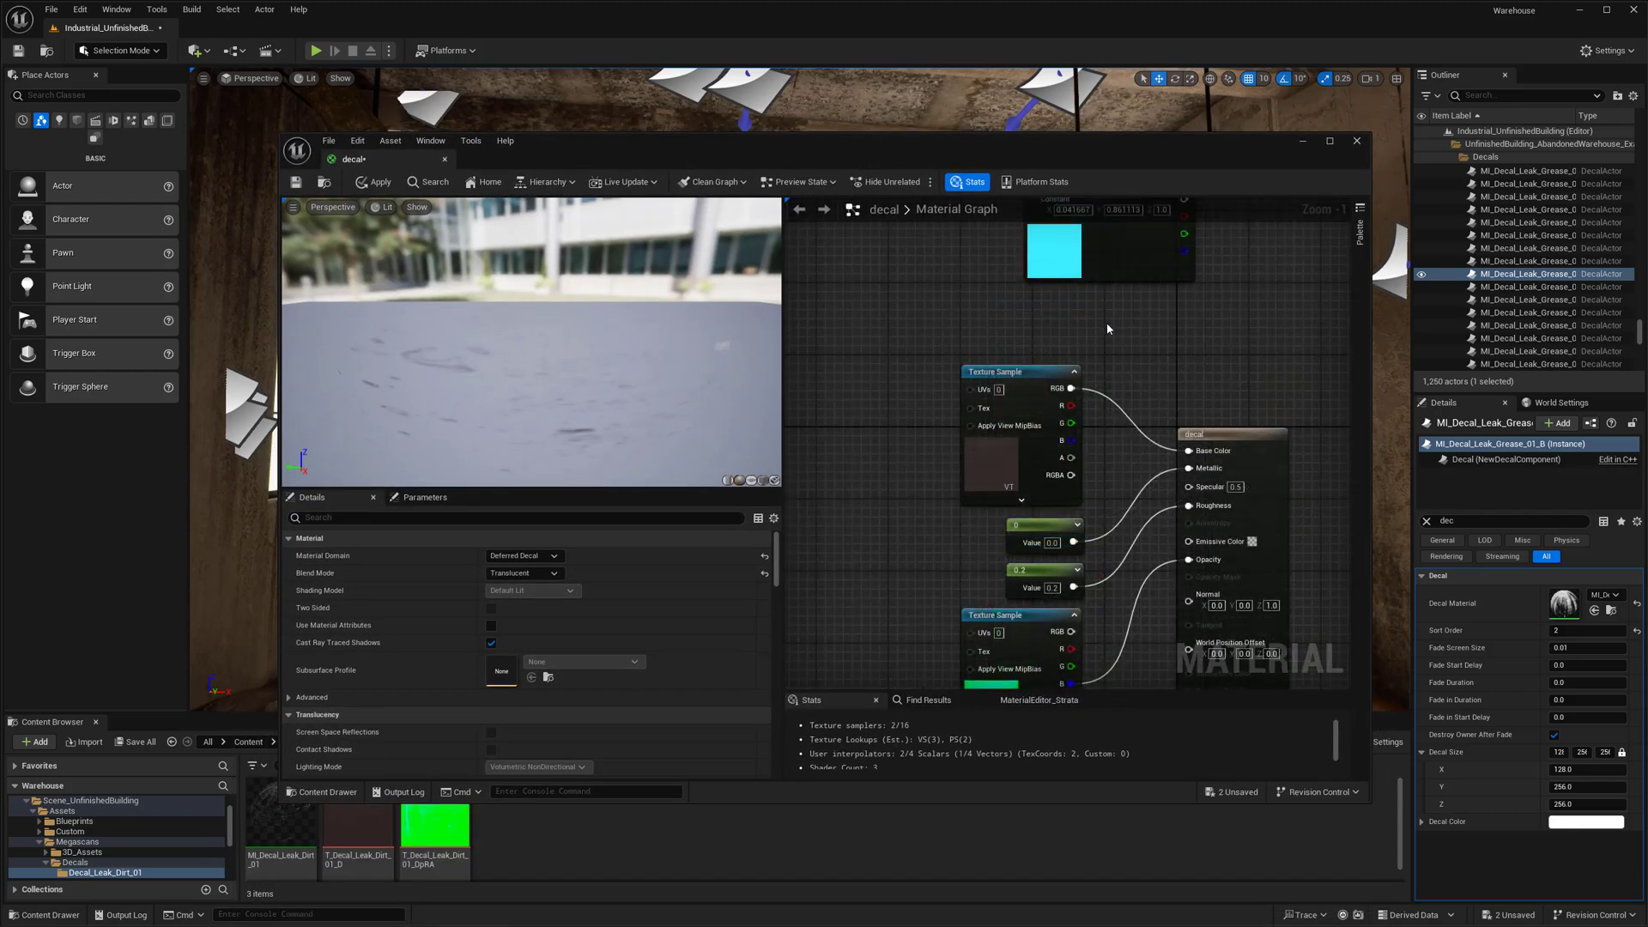
pyautogui.moveTo(1108, 324); pyautogui.dragTo(1118, 313, button='right')
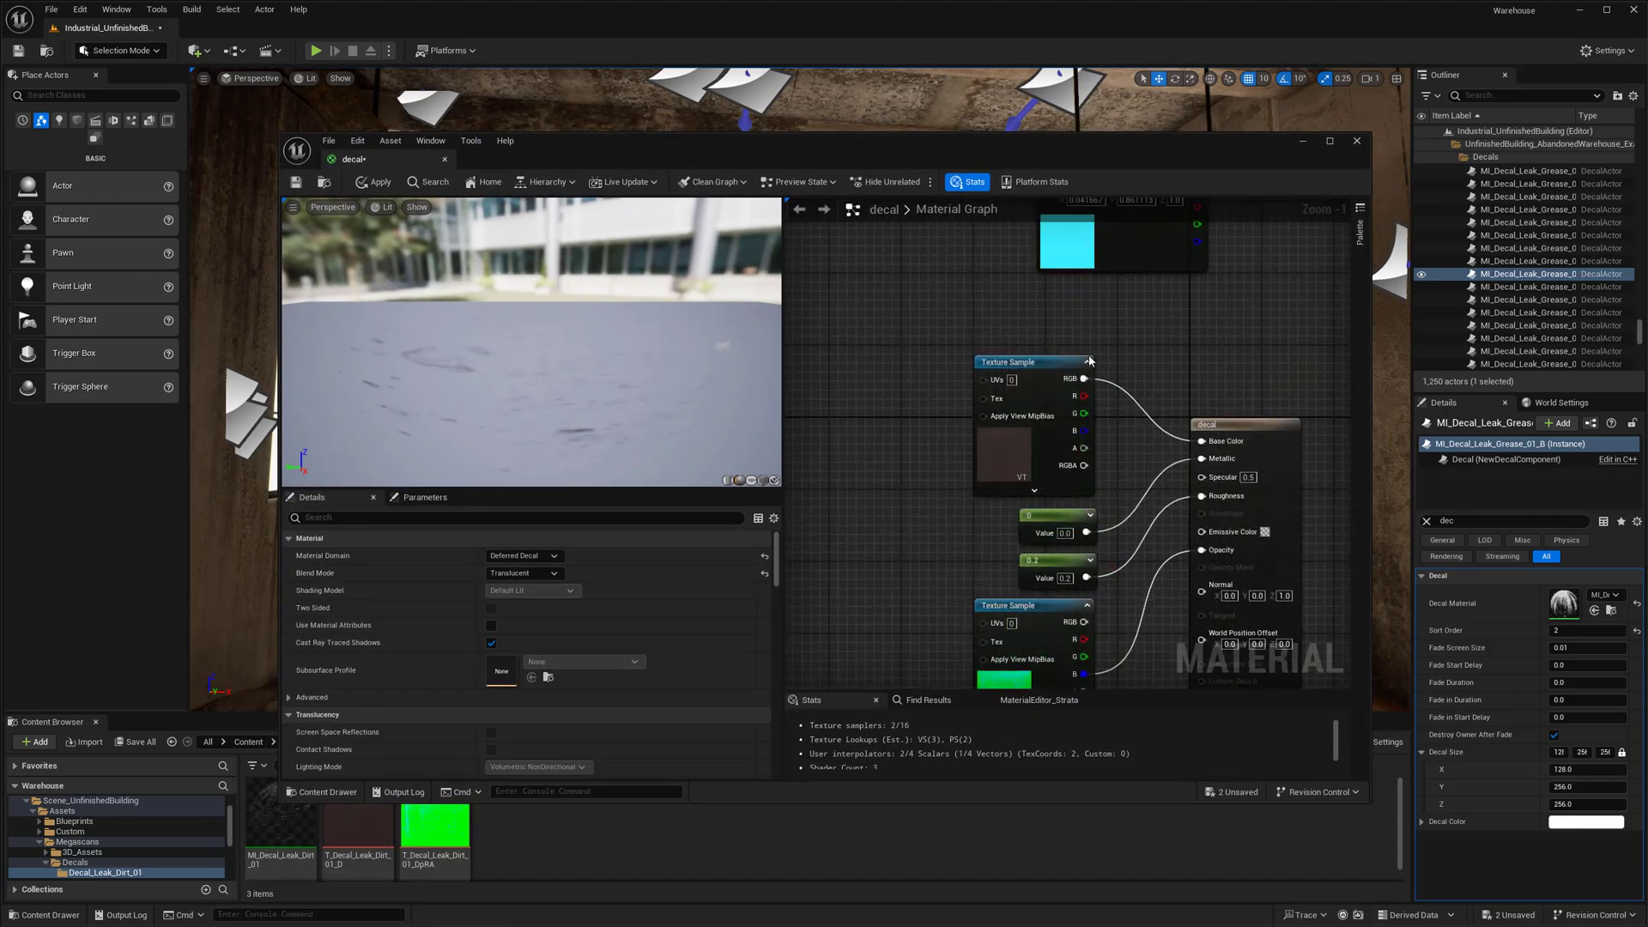
pyautogui.rightClick(1049, 447)
pyautogui.click(1084, 507)
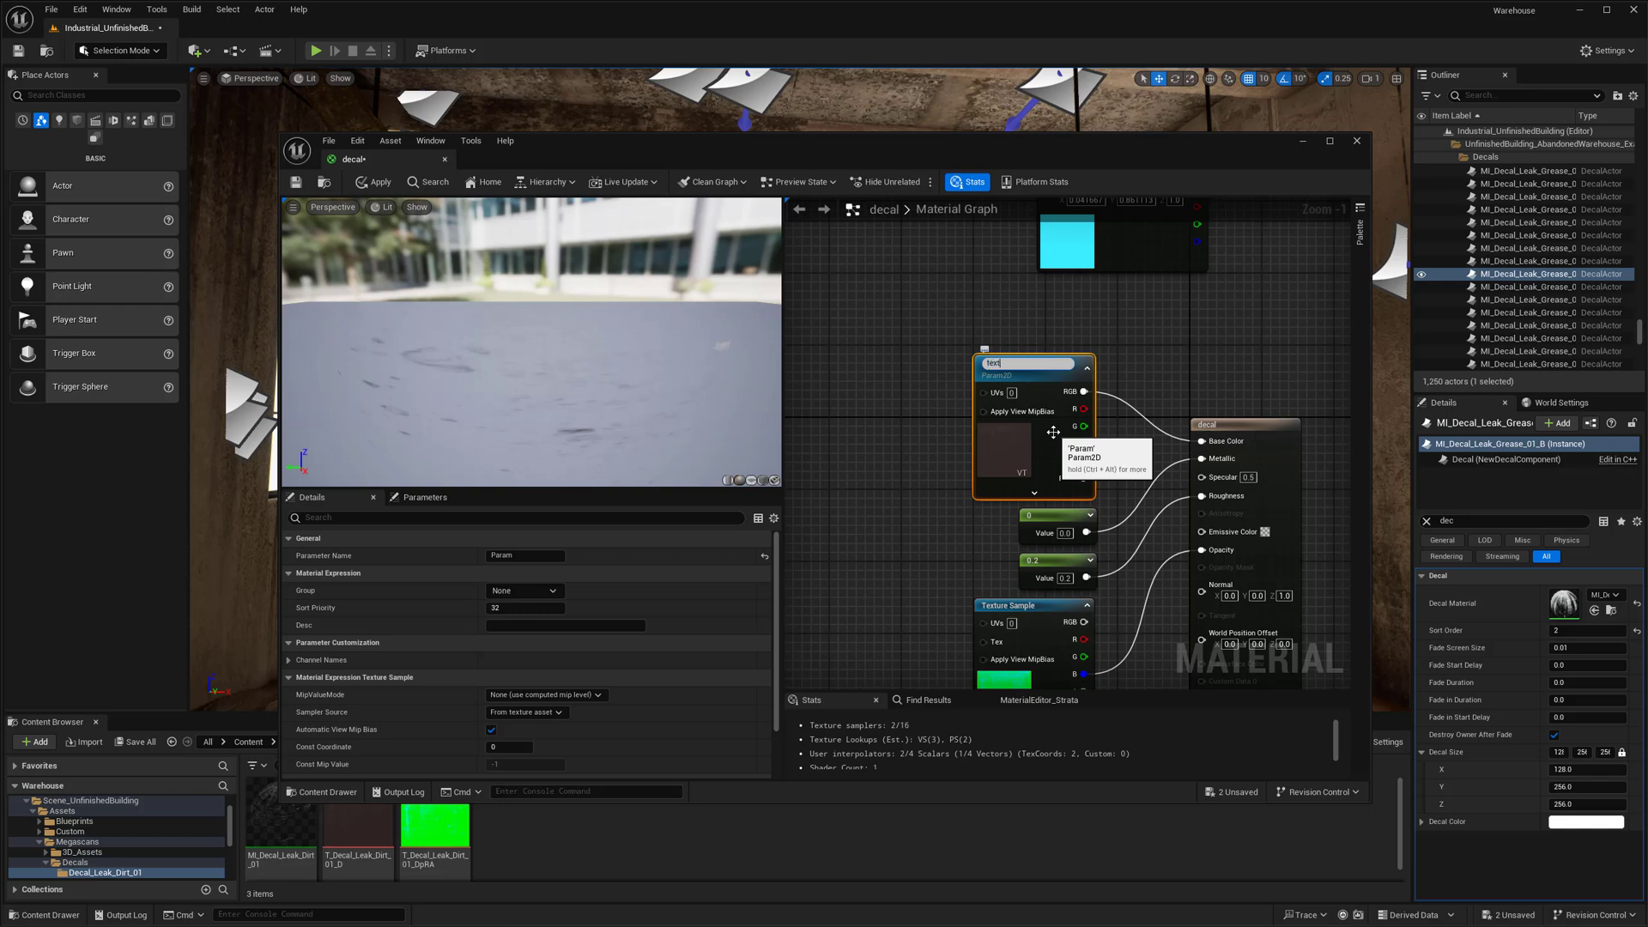
pyautogui.write('ap')
pyautogui.press('Return')
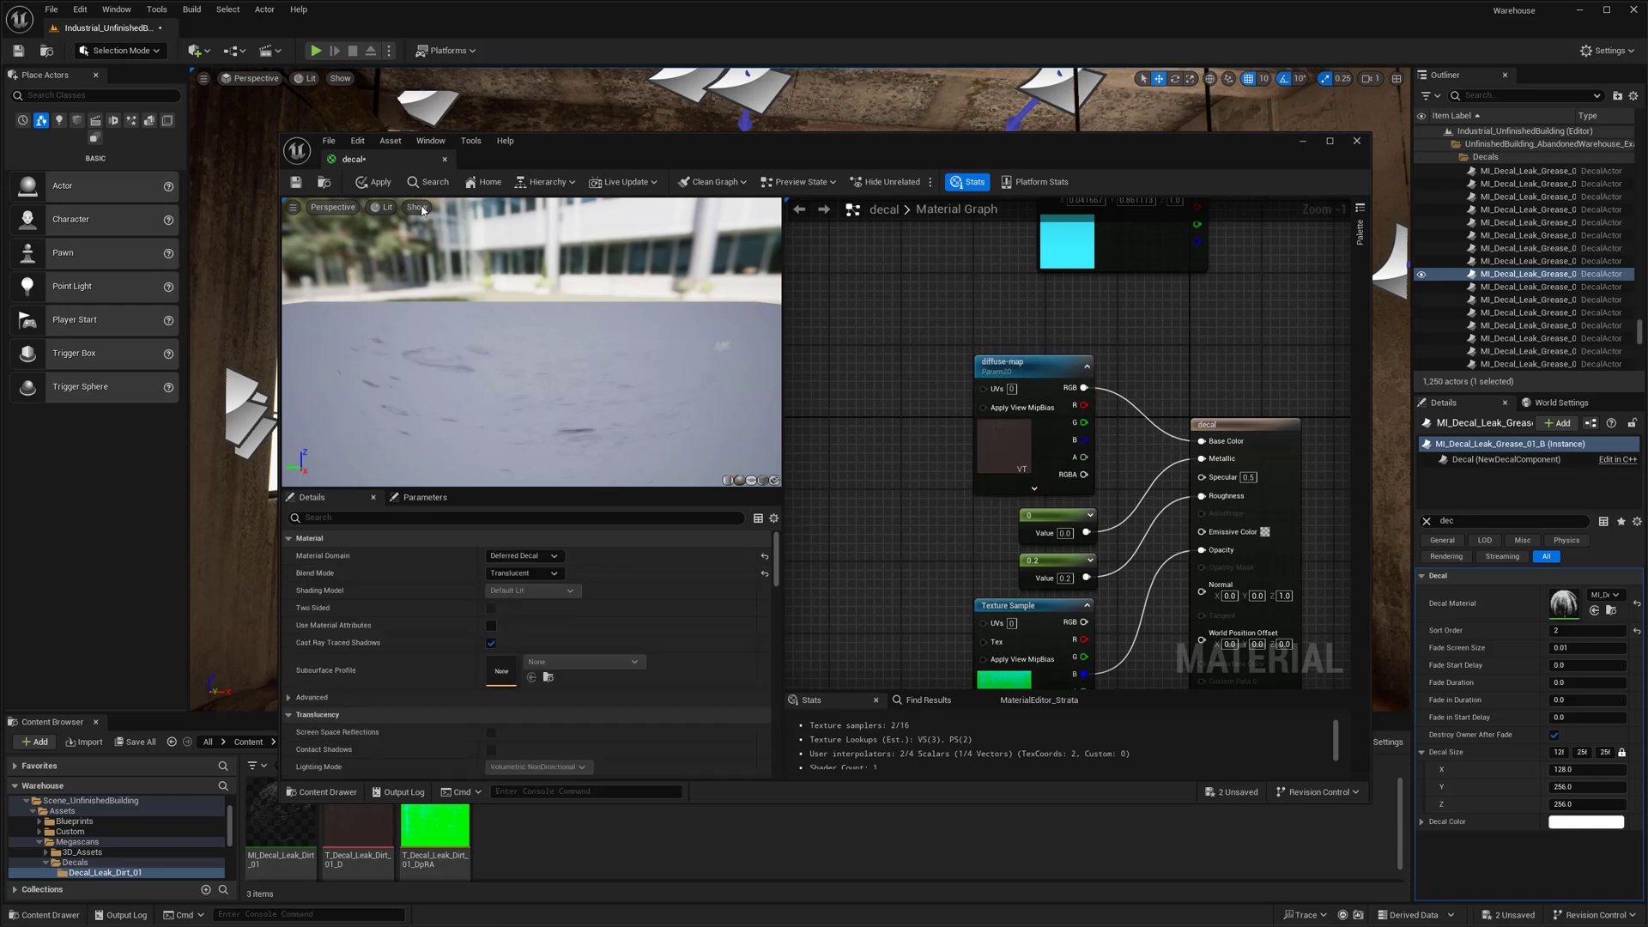
pyautogui.click(380, 183)
# Convert the green packed texture sample to a parameter named packed-maps, and close the material editor.
pyautogui.moveTo(1202, 398); pyautogui.dragTo(1169, 270, button='right')
pyautogui.rightClick(1013, 506)
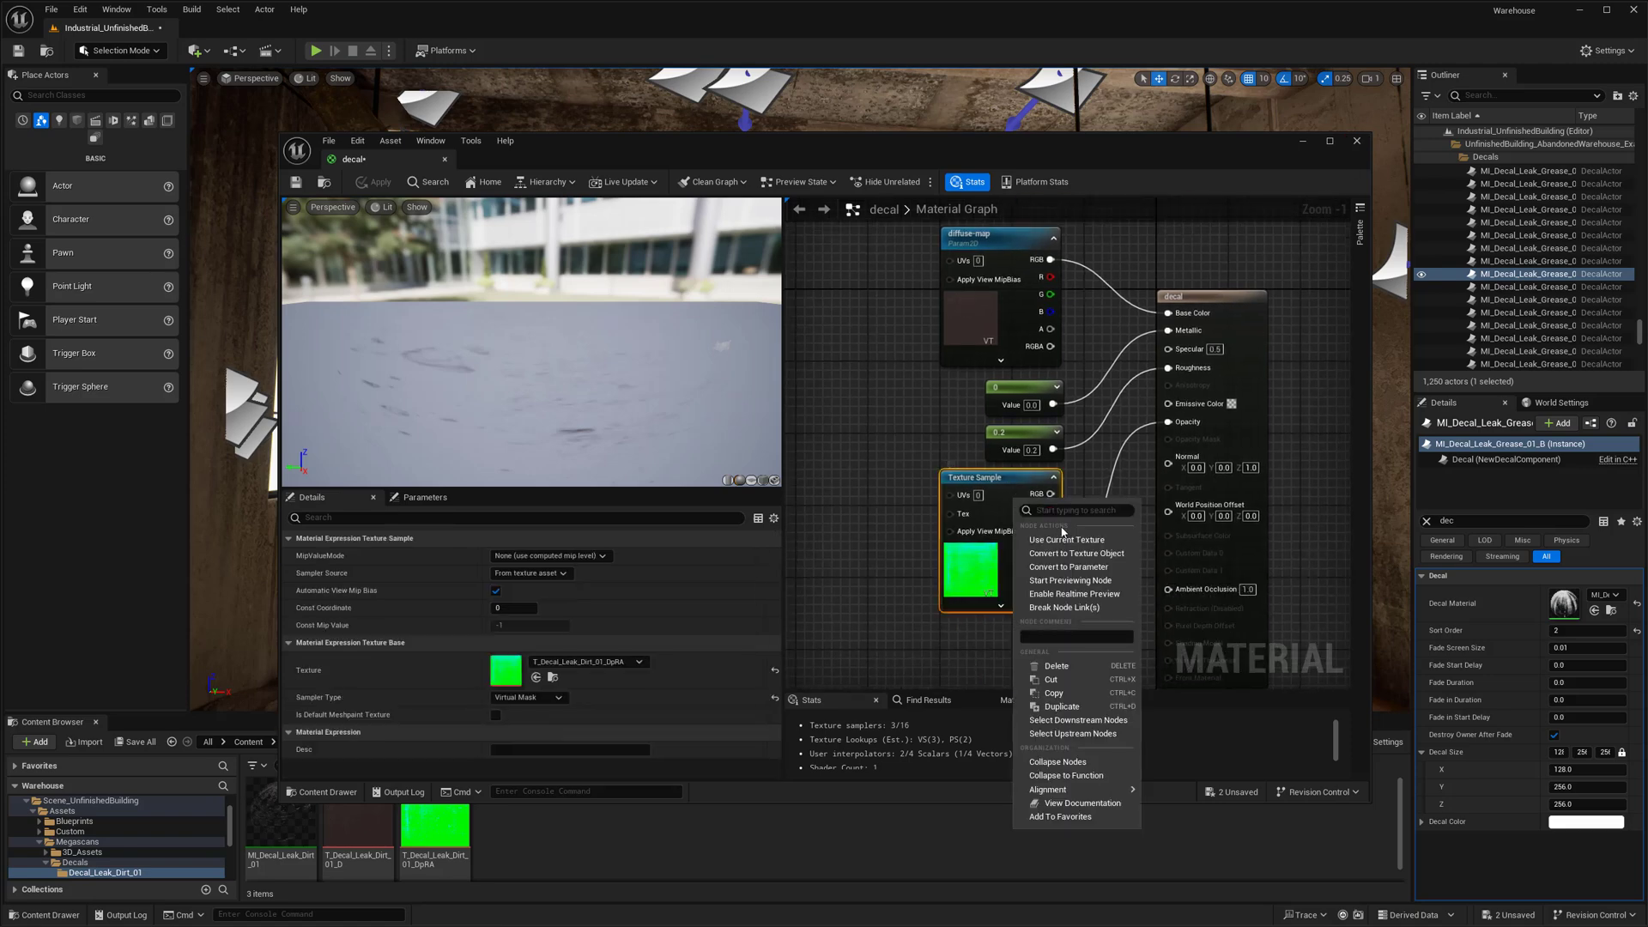
pyautogui.click(1068, 572)
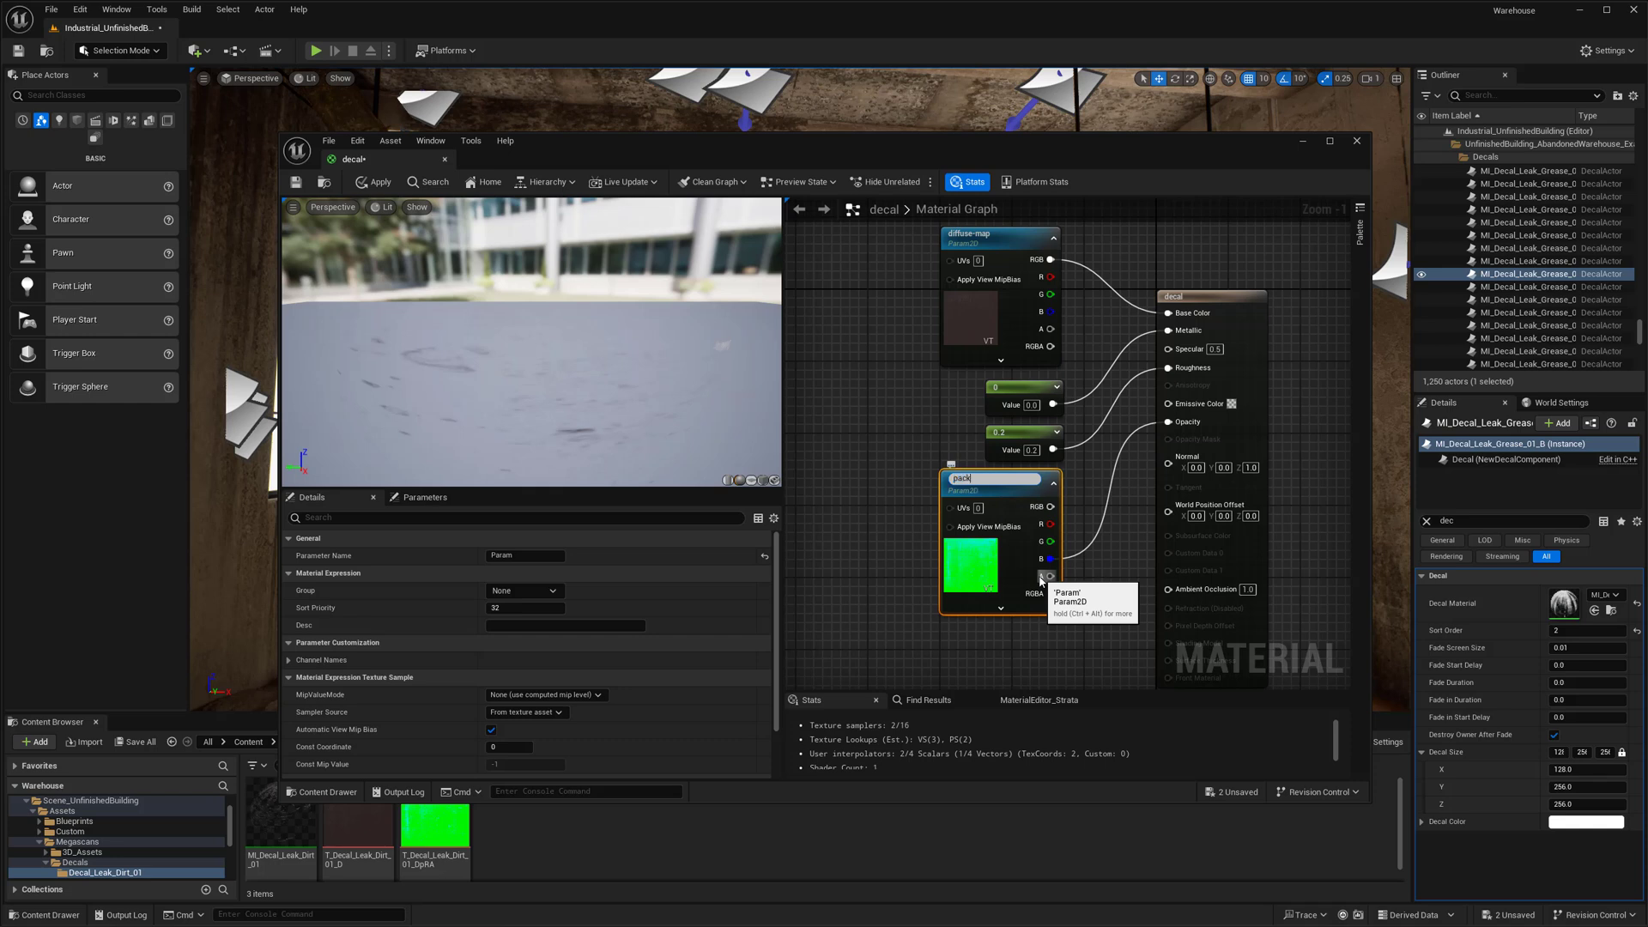
pyautogui.press('Return')
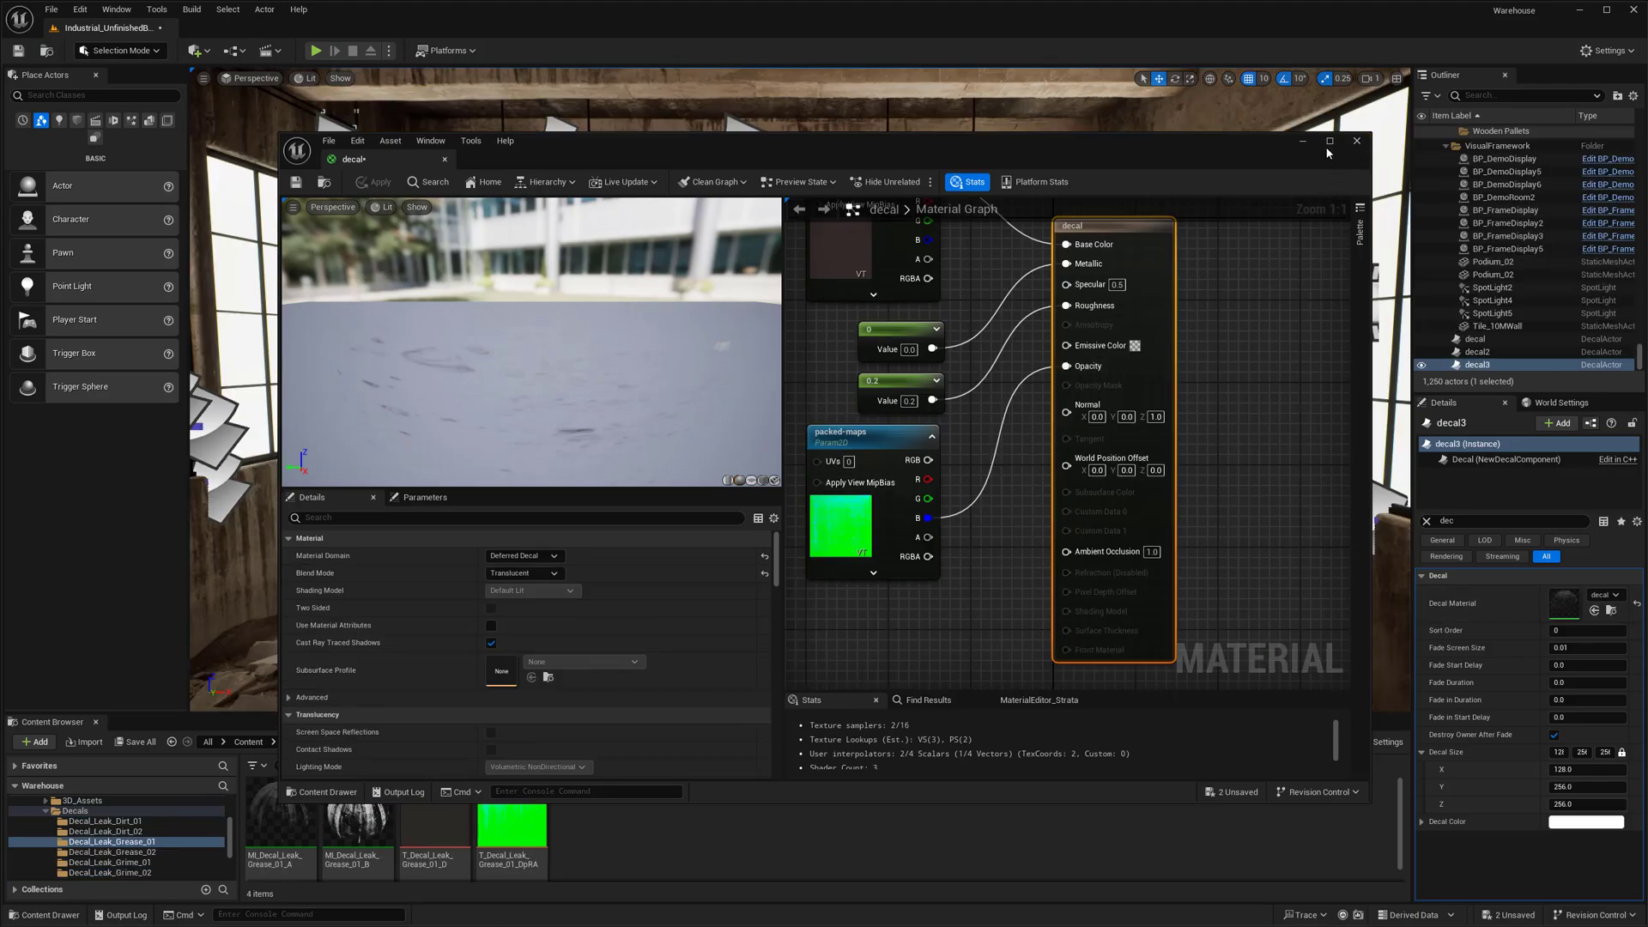
pyautogui.click(1357, 141)
# Rotate the decal3 actor on the back wall so that it projects toward the side wall with the windows.
pyautogui.scroll(3, 995, 459)
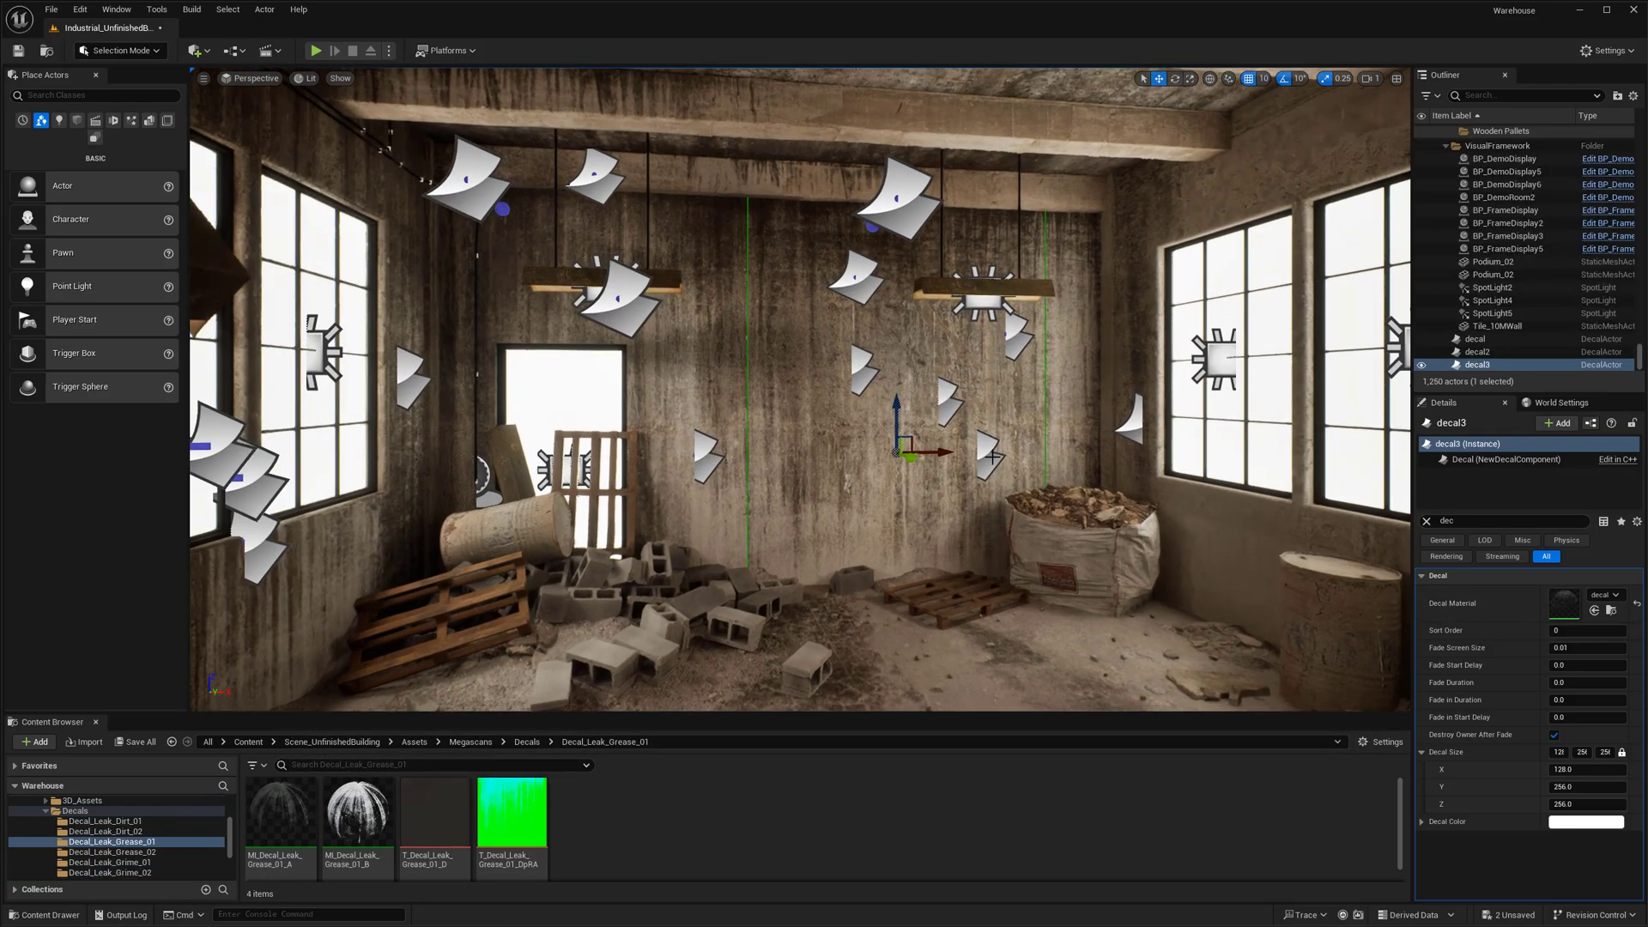
pyautogui.scroll(3, 996, 459)
pyautogui.moveTo(963, 488)
pyautogui.mouseDown()
pyautogui.moveTo(1142, 538)
pyautogui.moveTo(948, 509)
pyautogui.mouseUp()
pyautogui.scroll(-4, 948, 509)
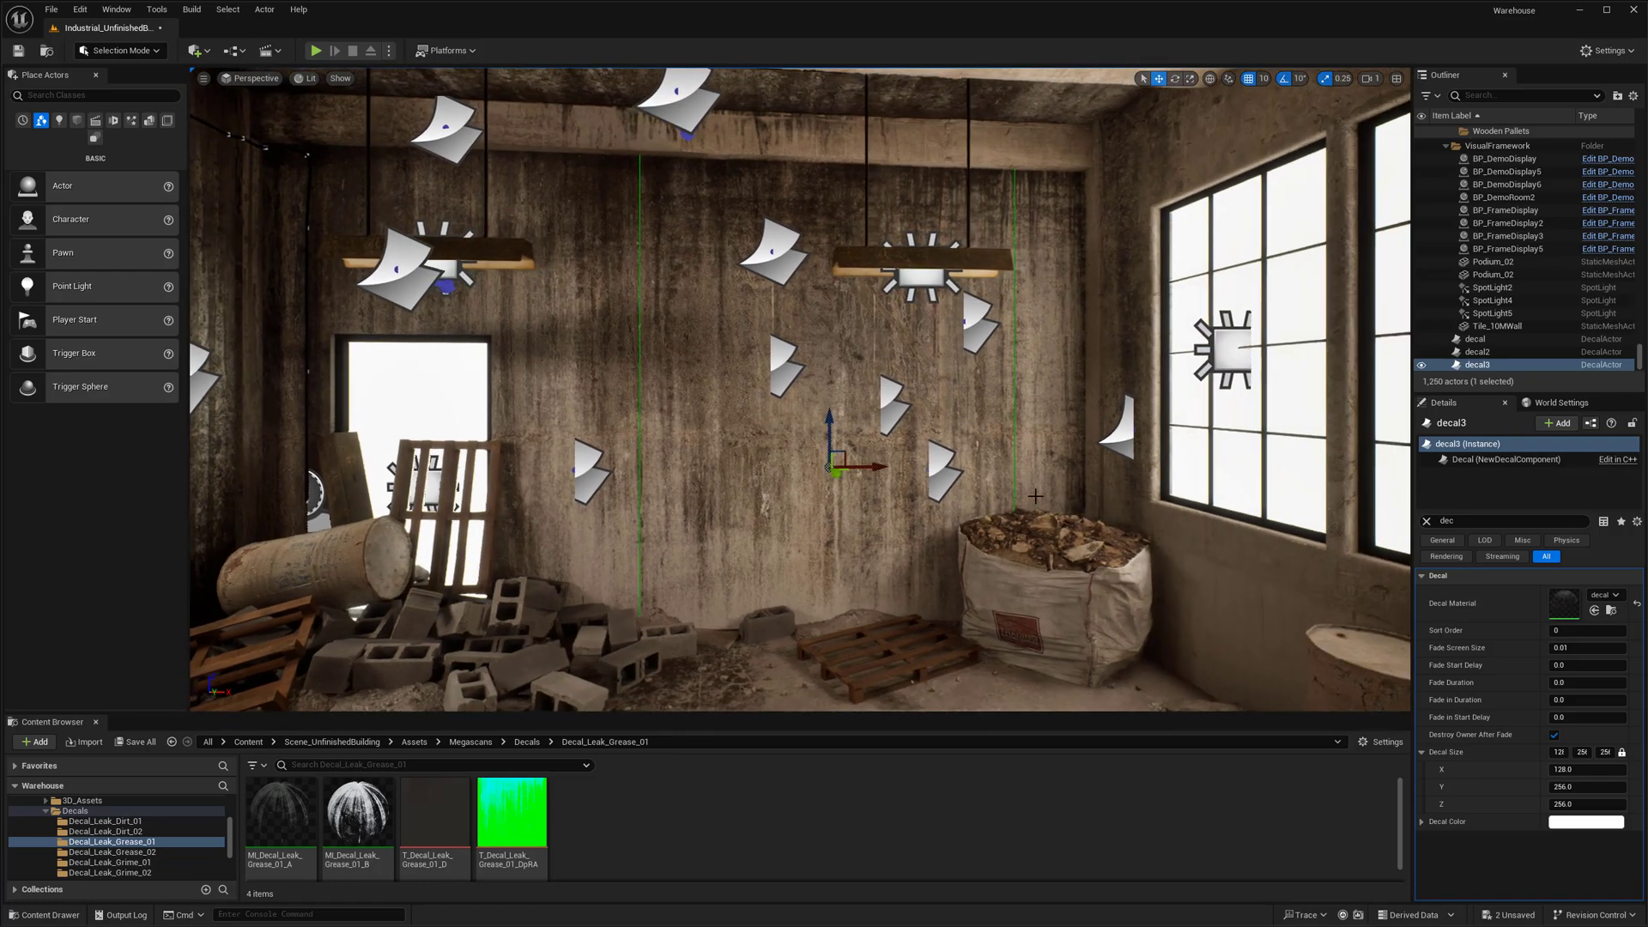
pyautogui.scroll(-8, 982, 491)
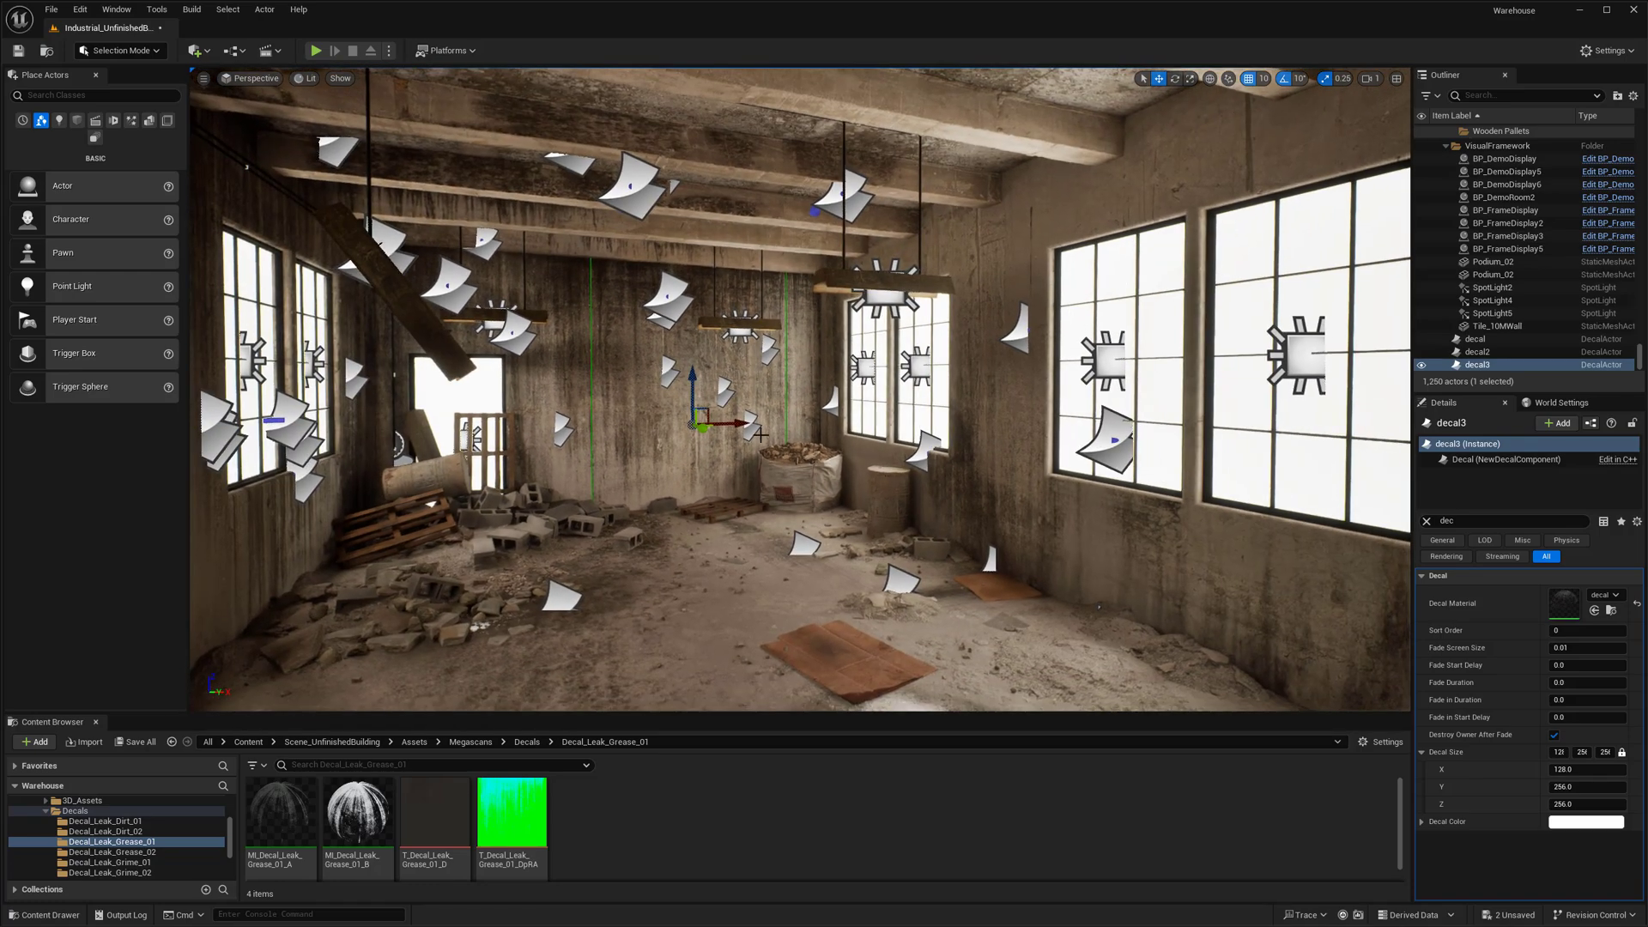
pyautogui.press('e')
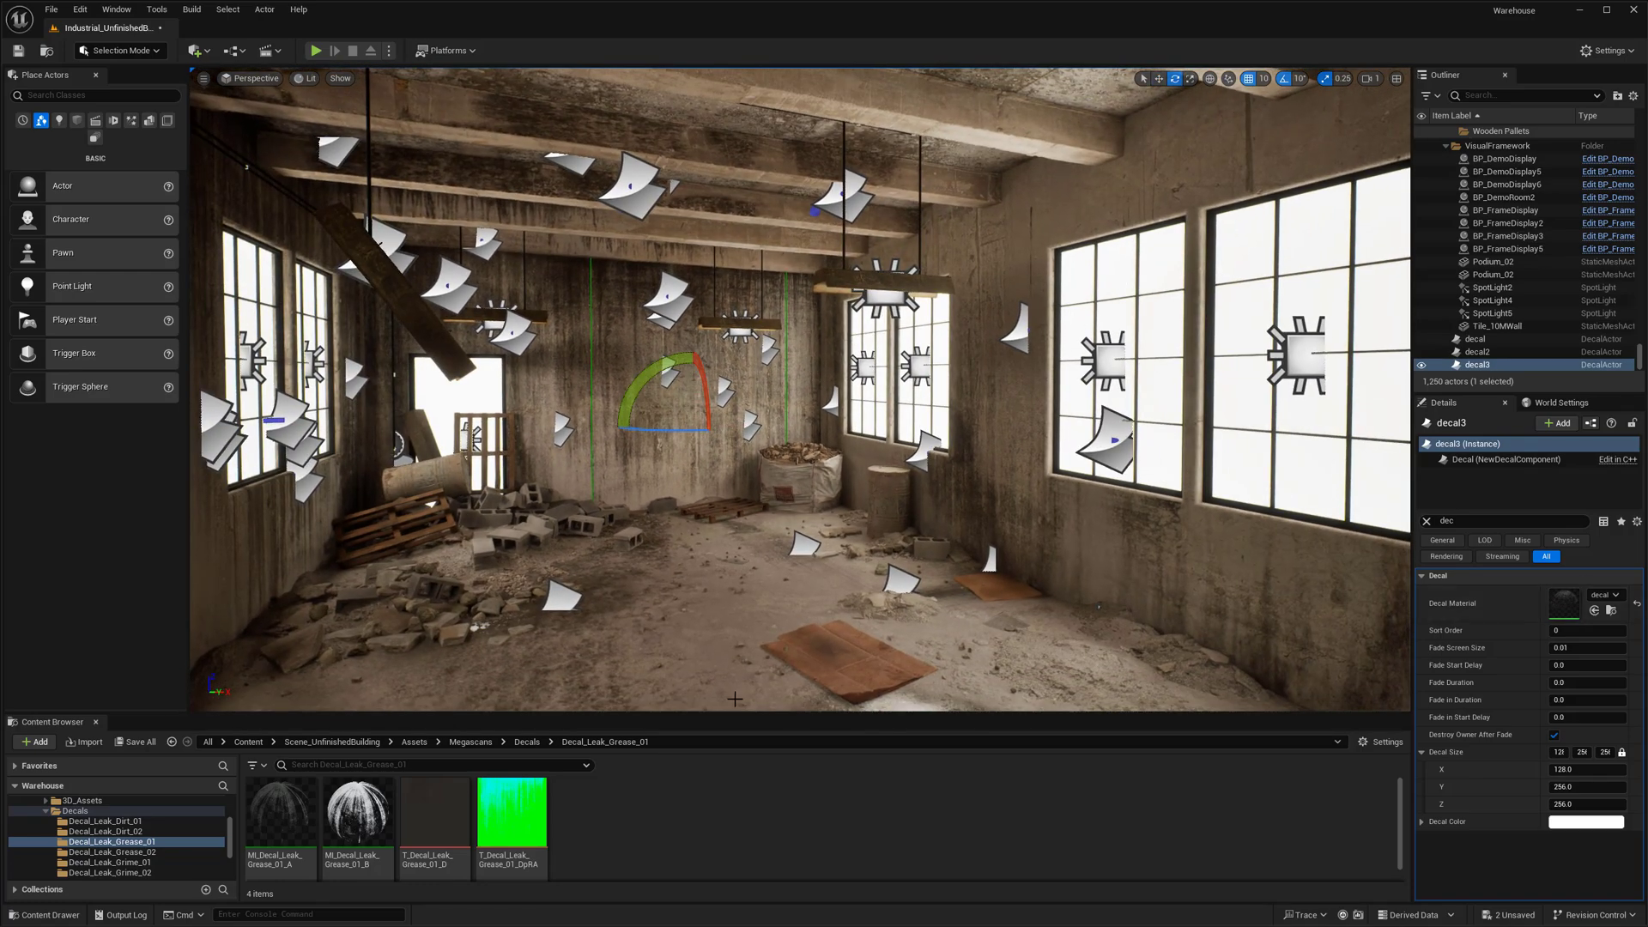
pyautogui.moveTo(807, 564); pyautogui.dragTo(788, 473)
pyautogui.moveTo(788, 473); pyautogui.dragTo(719, 473, button='right')
pyautogui.moveTo(800, 453); pyautogui.dragTo(1069, 439)
# Move decal3 across the room onto the side wall by the windows and adjust its height.
pyautogui.press('w')
pyautogui.moveTo(791, 505); pyautogui.dragTo(923, 489, button='right')
pyautogui.moveTo(719, 496); pyautogui.dragTo(1155, 535)
pyautogui.moveTo(1210, 504); pyautogui.dragTo(1288, 504, button='right')
pyautogui.moveTo(978, 482); pyautogui.dragTo(975, 432)
# Check decal3 with the editor icons hidden and shown, and shift it along the side wall over the window.
pyautogui.moveTo(1056, 430); pyautogui.dragTo(935, 444, button='right')
pyautogui.press('g')
pyautogui.press('g')
pyautogui.press('g')
pyautogui.press('g')
pyautogui.moveTo(792, 438); pyautogui.dragTo(952, 441)
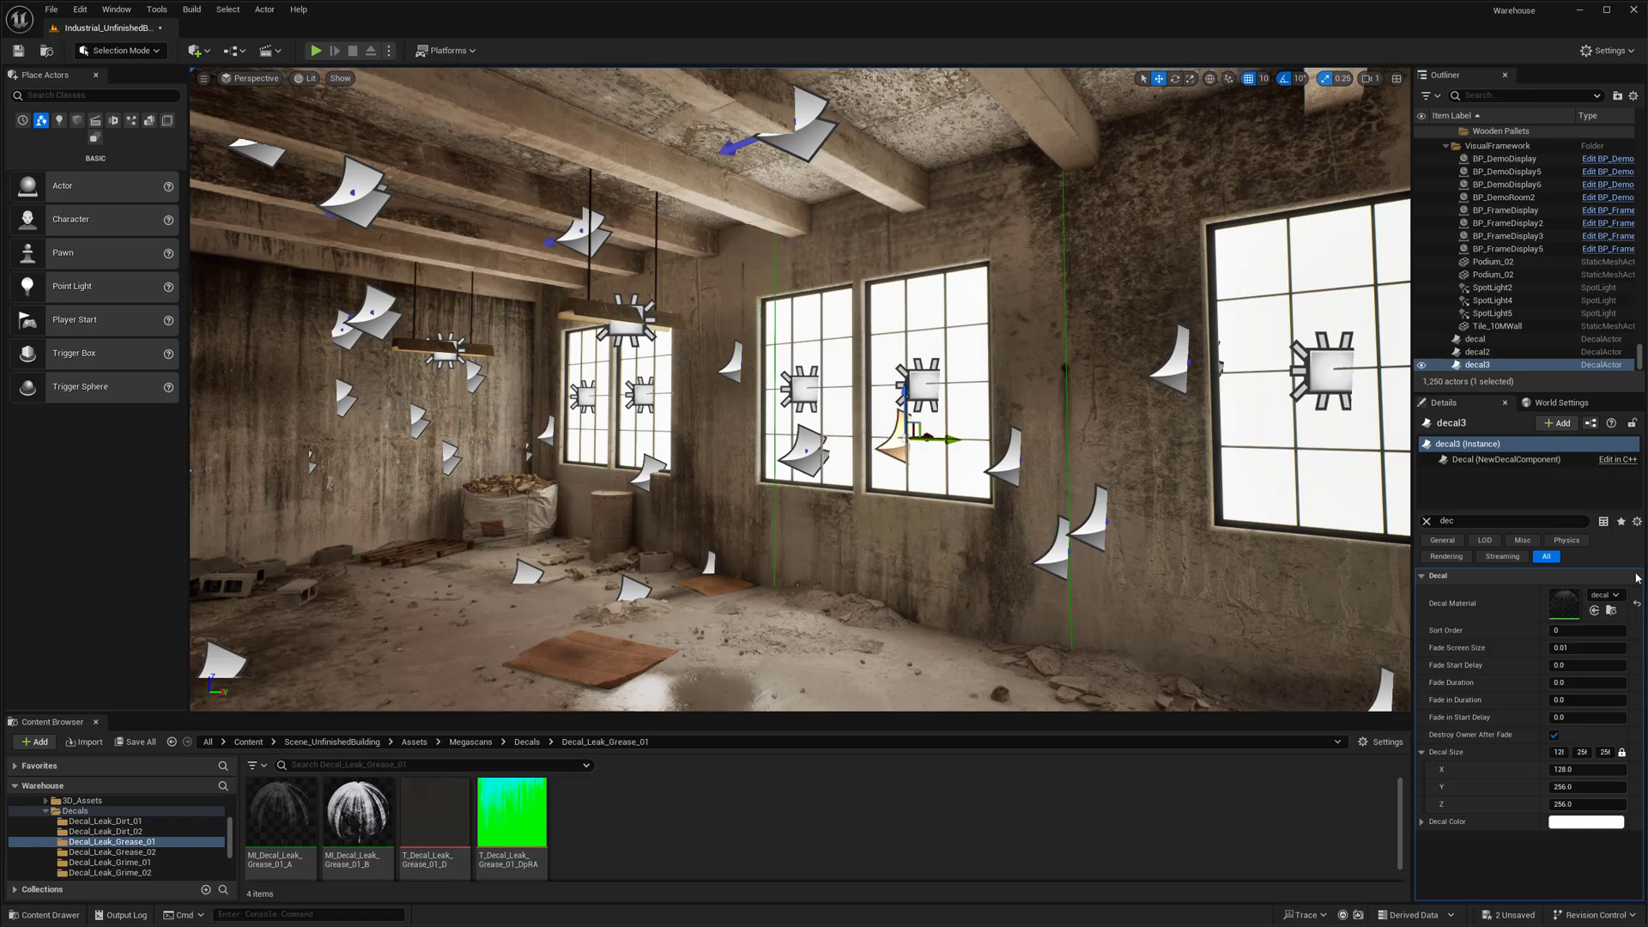
# Locate the decal material in the Content folder and create a material instance from it.
pyautogui.click(1612, 612)
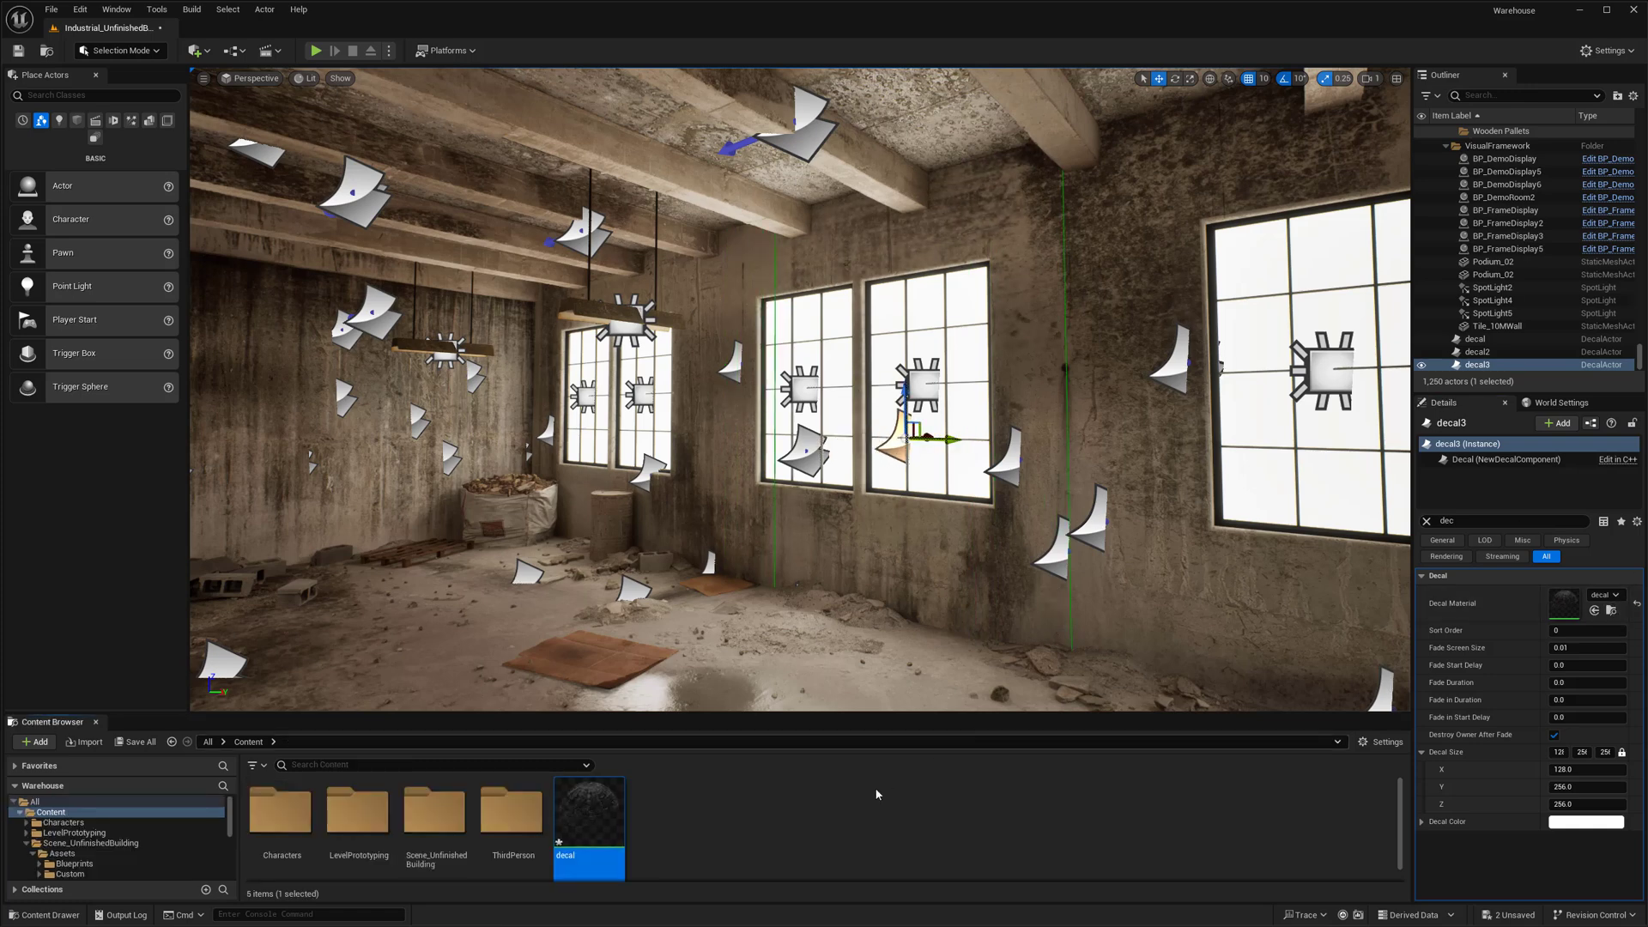
pyautogui.rightClick(605, 812)
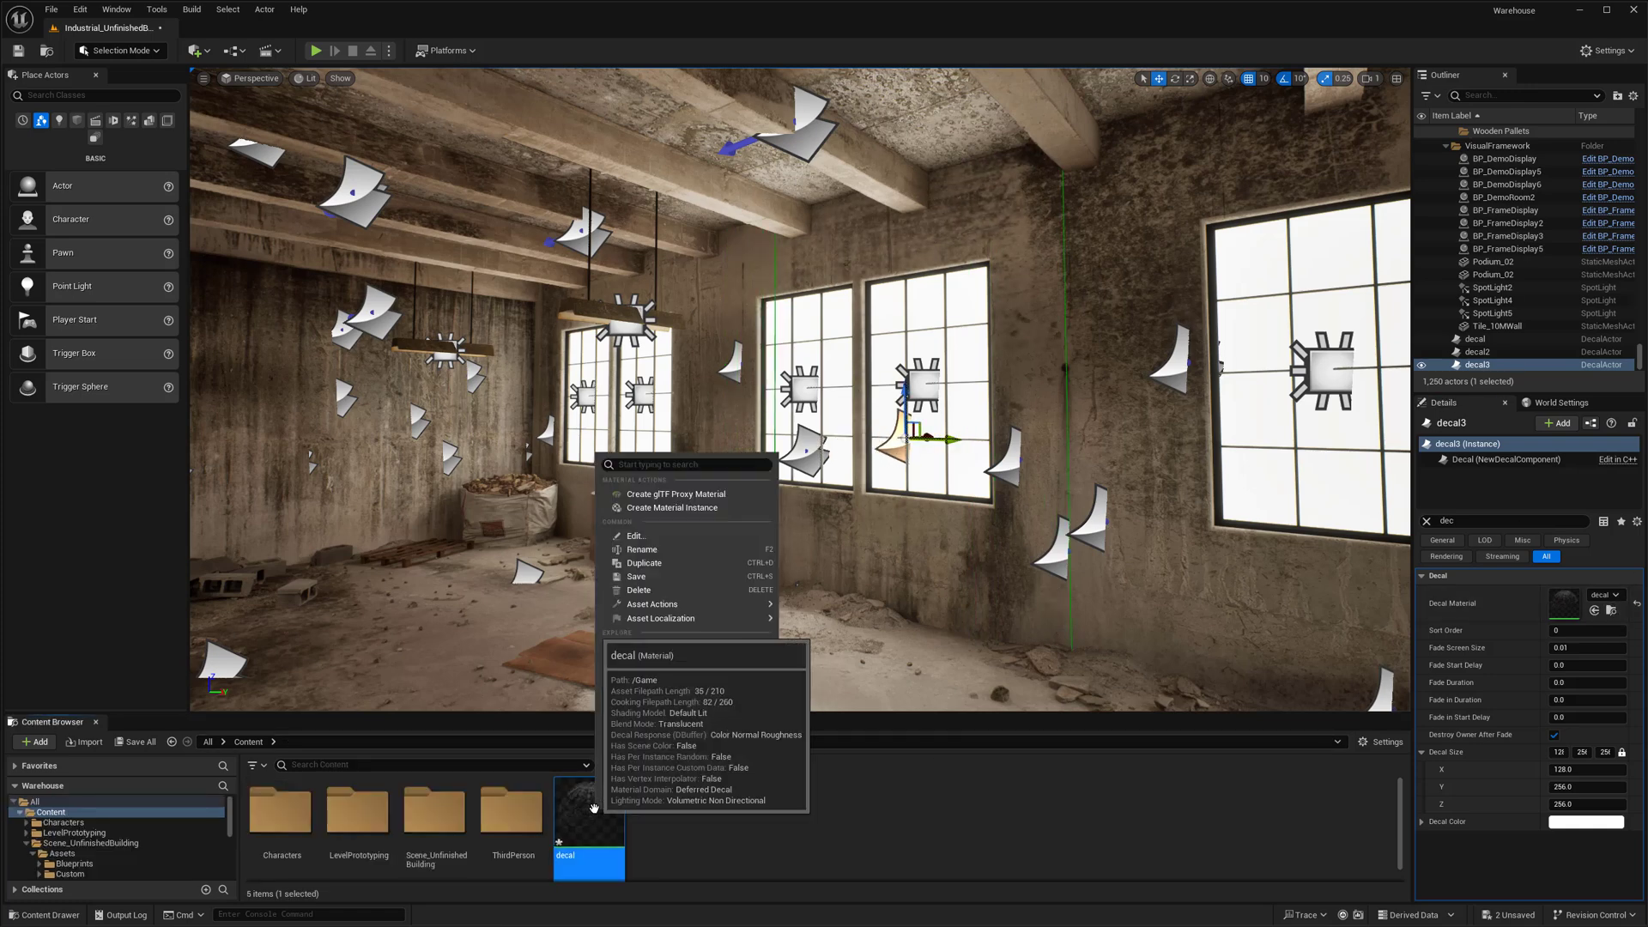
pyautogui.click(668, 507)
# Open decal_Inst and enable the diffuse-map and packed-maps overrides in its Global Texture Parameter Values.
pyautogui.doubleClick(666, 829)
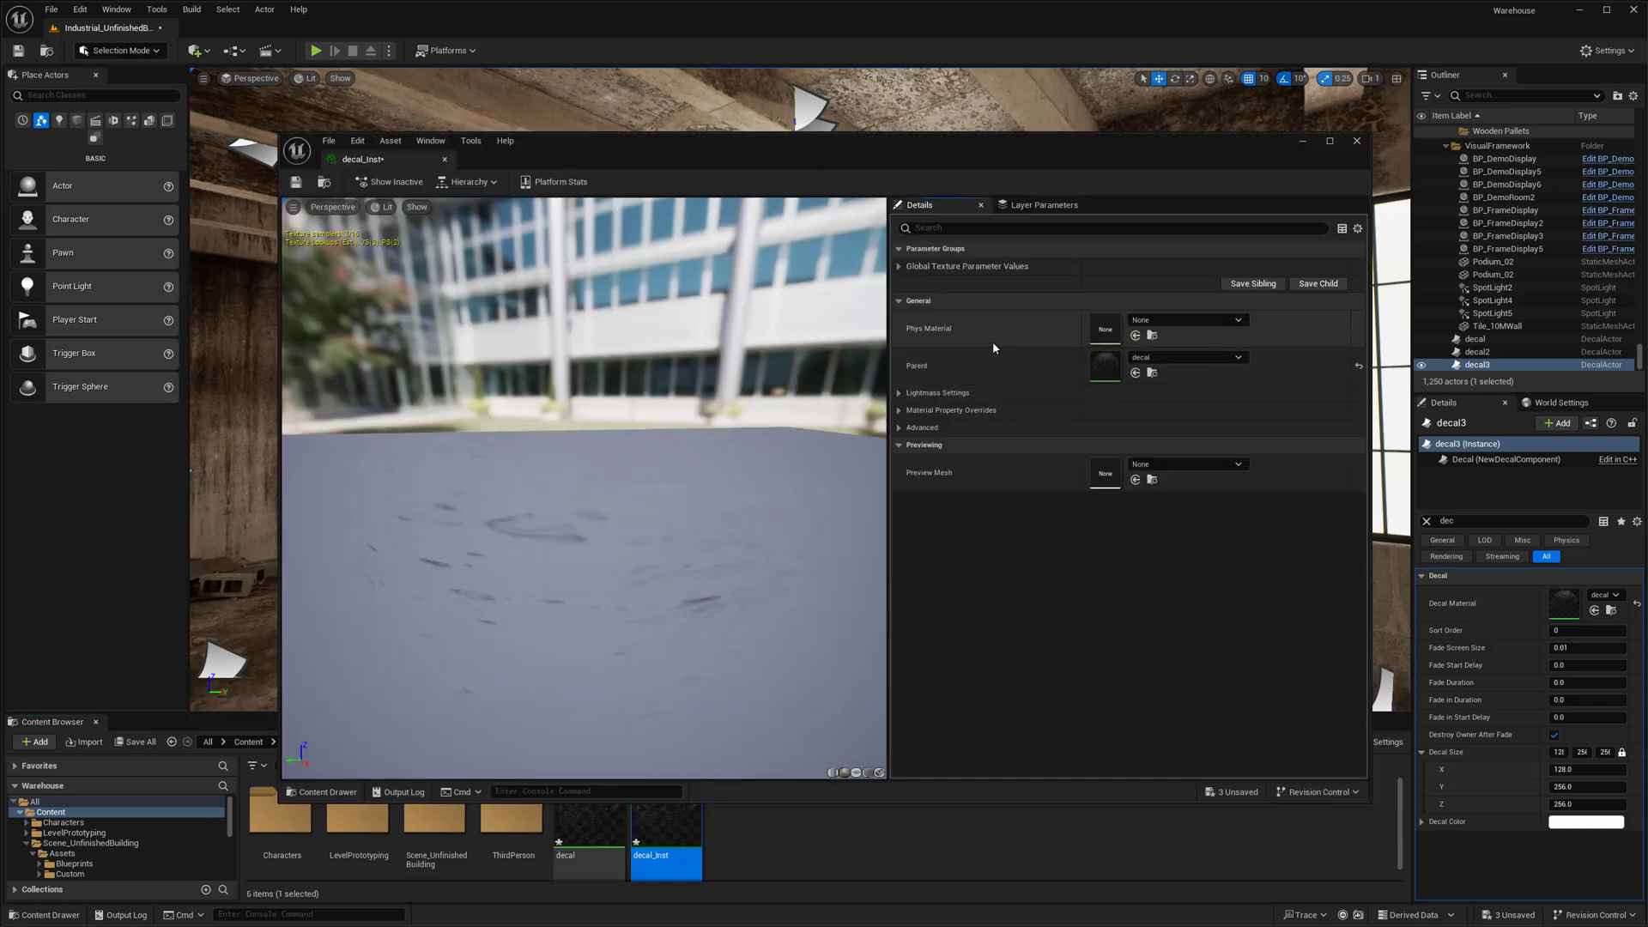
pyautogui.click(899, 269)
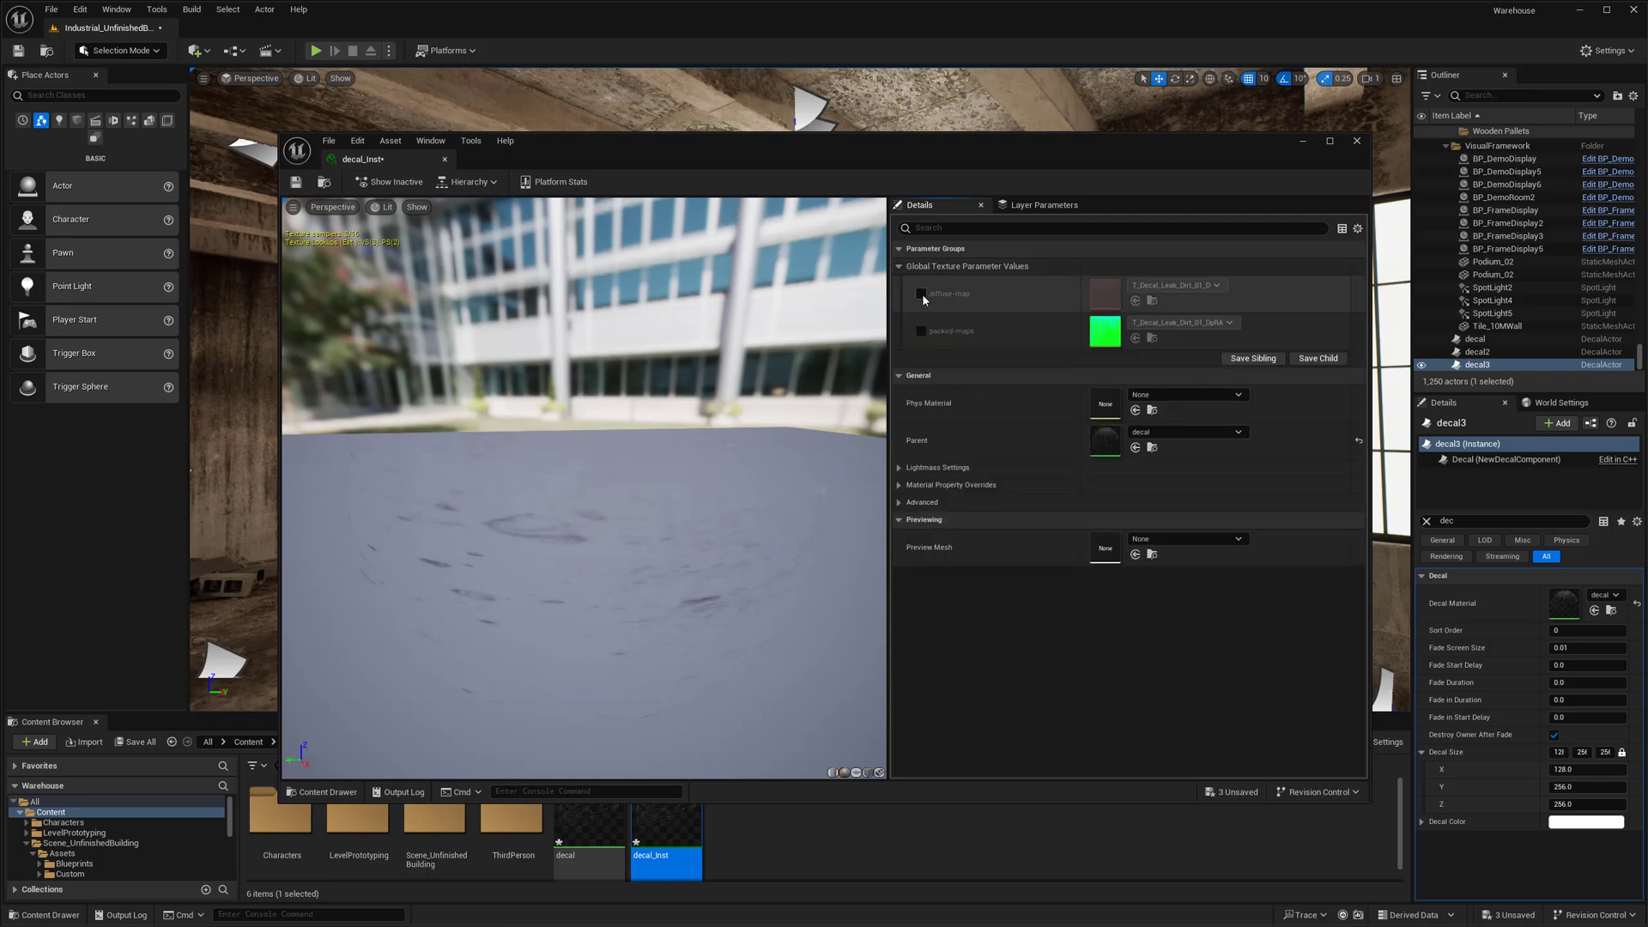
pyautogui.click(922, 295)
pyautogui.click(921, 330)
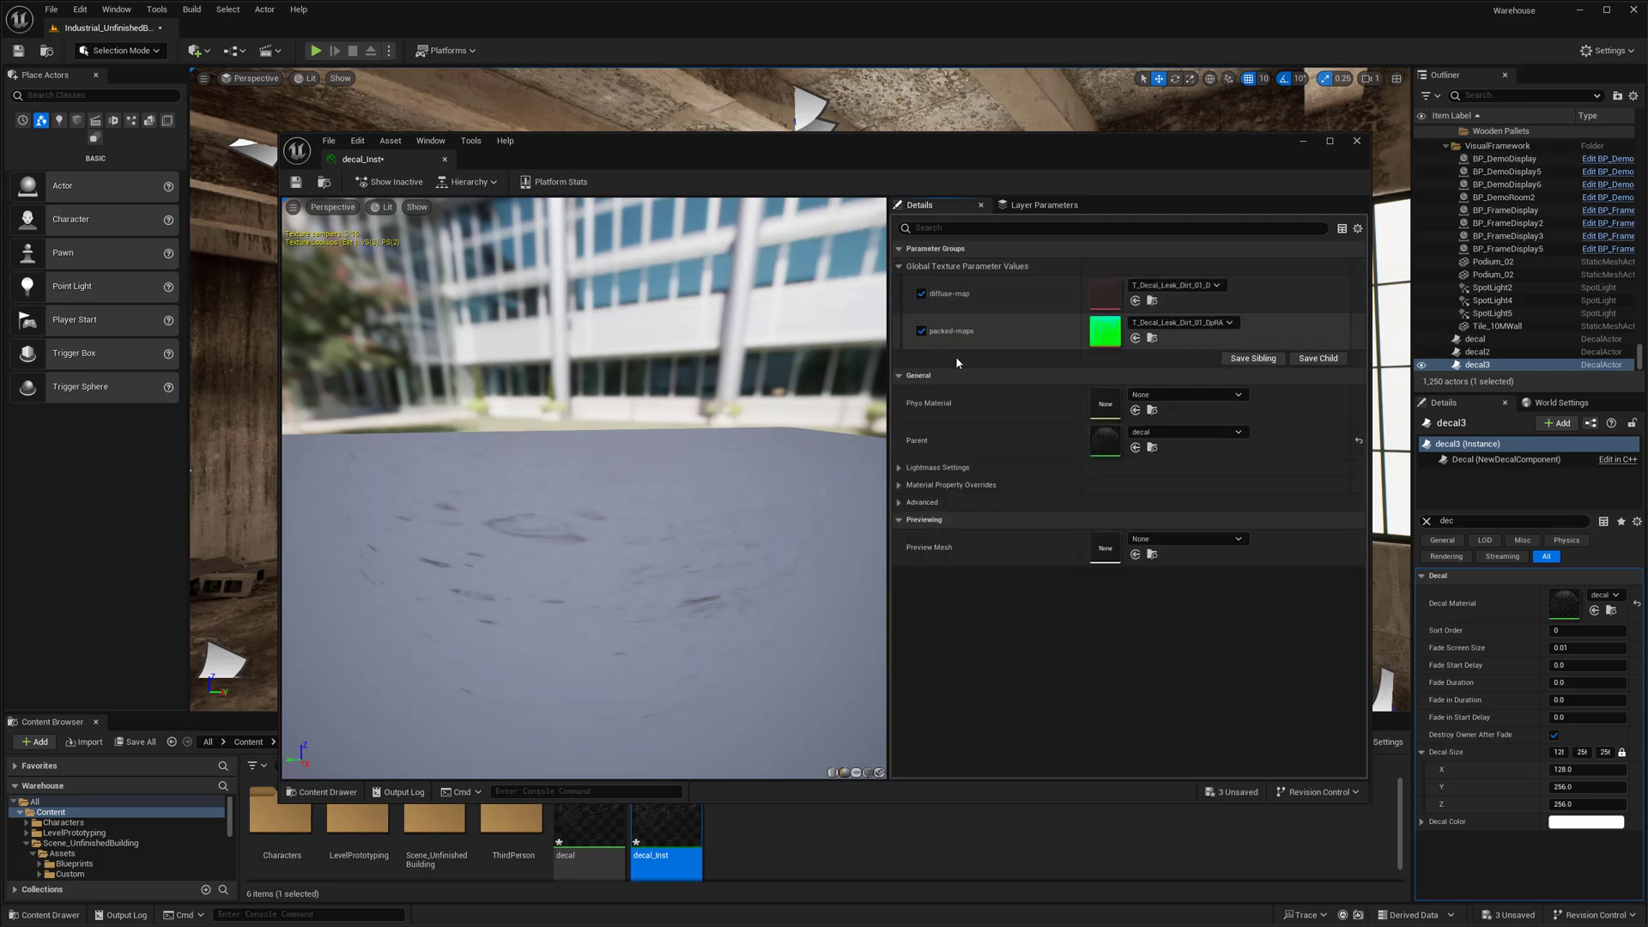
# Move the instance editor up and browse to the Megascans Decals folder Decal_Leak_Dirt_02.
pyautogui.doubleClick(414, 831)
pyautogui.doubleClick(414, 832)
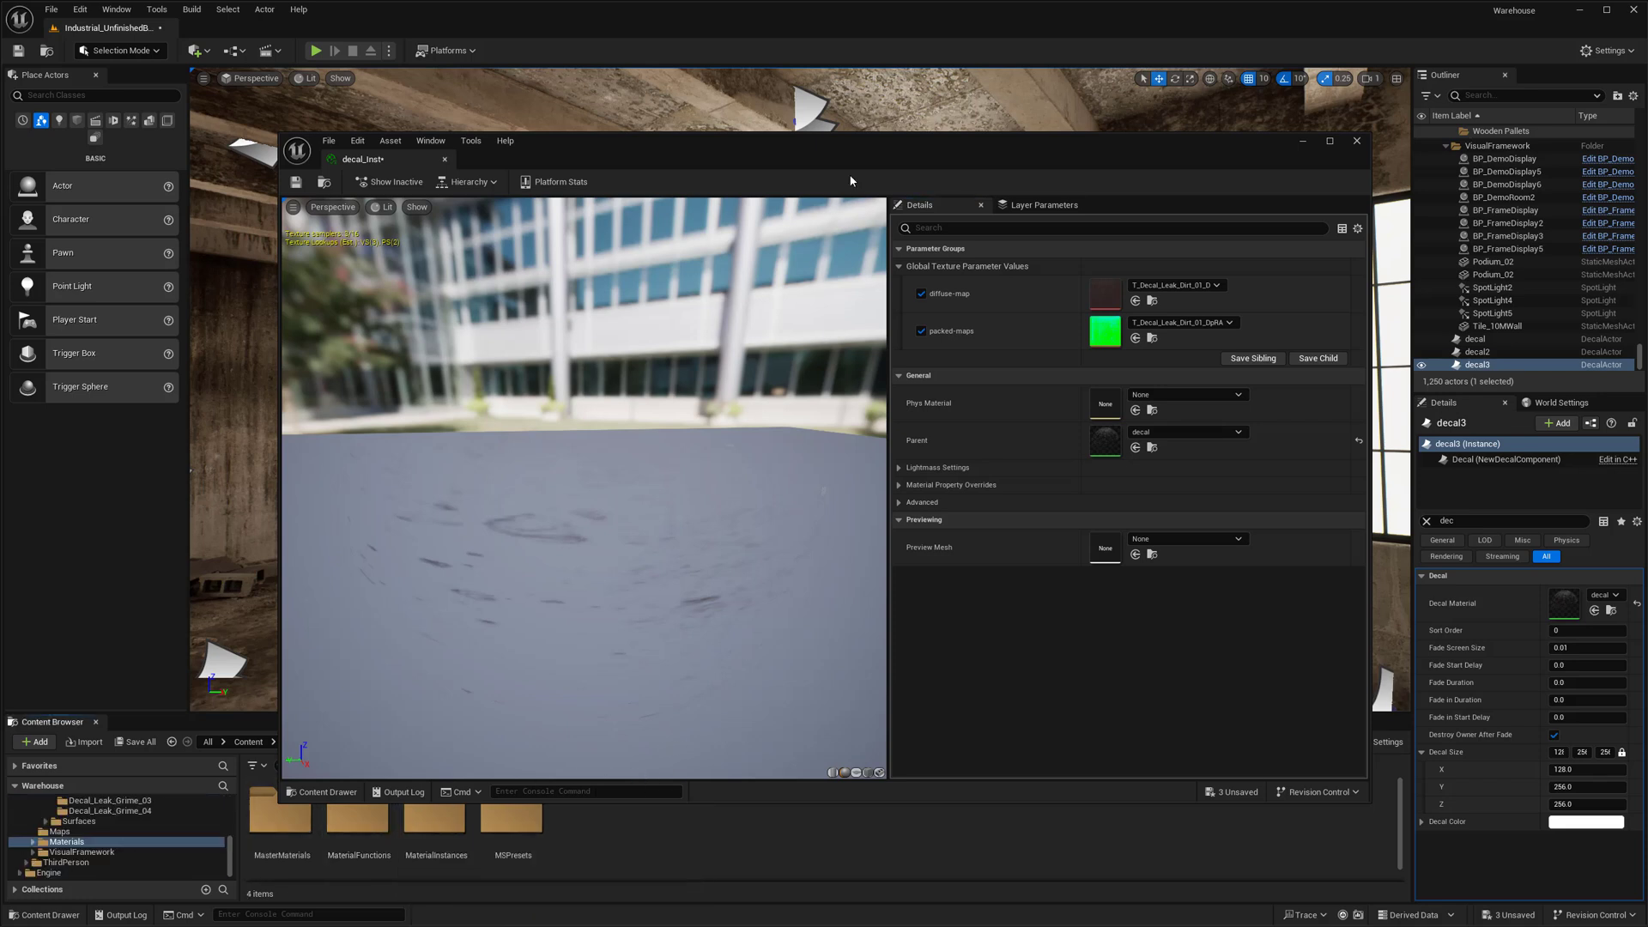
pyautogui.moveTo(855, 166); pyautogui.dragTo(863, 103)
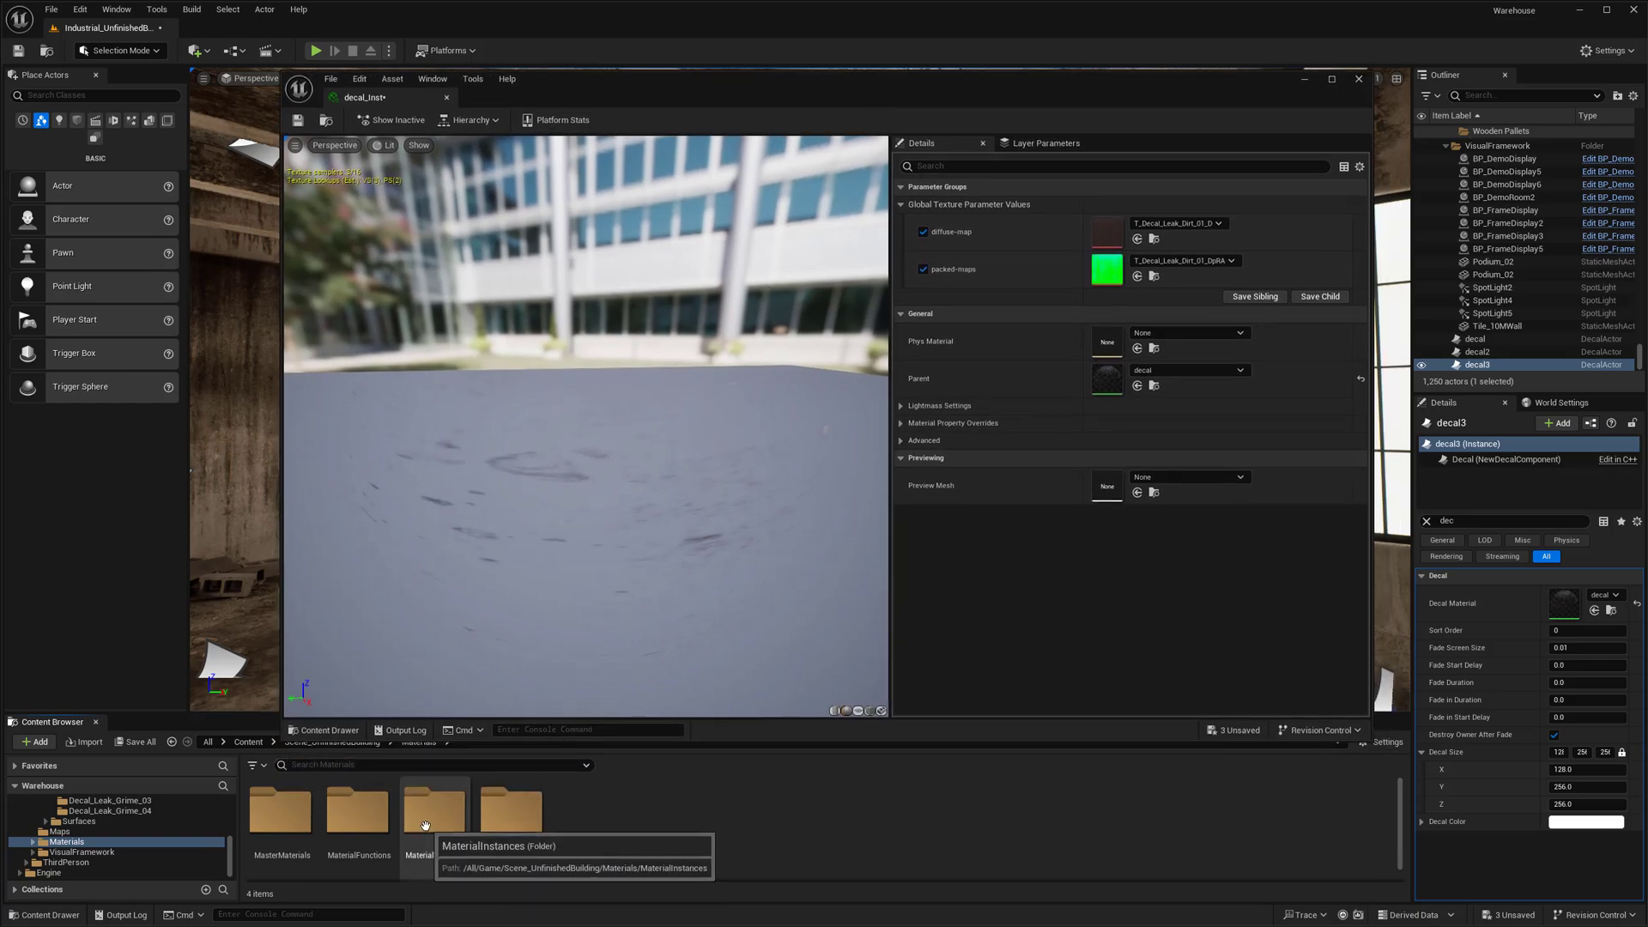
pyautogui.click(331, 744)
pyautogui.doubleClick(285, 828)
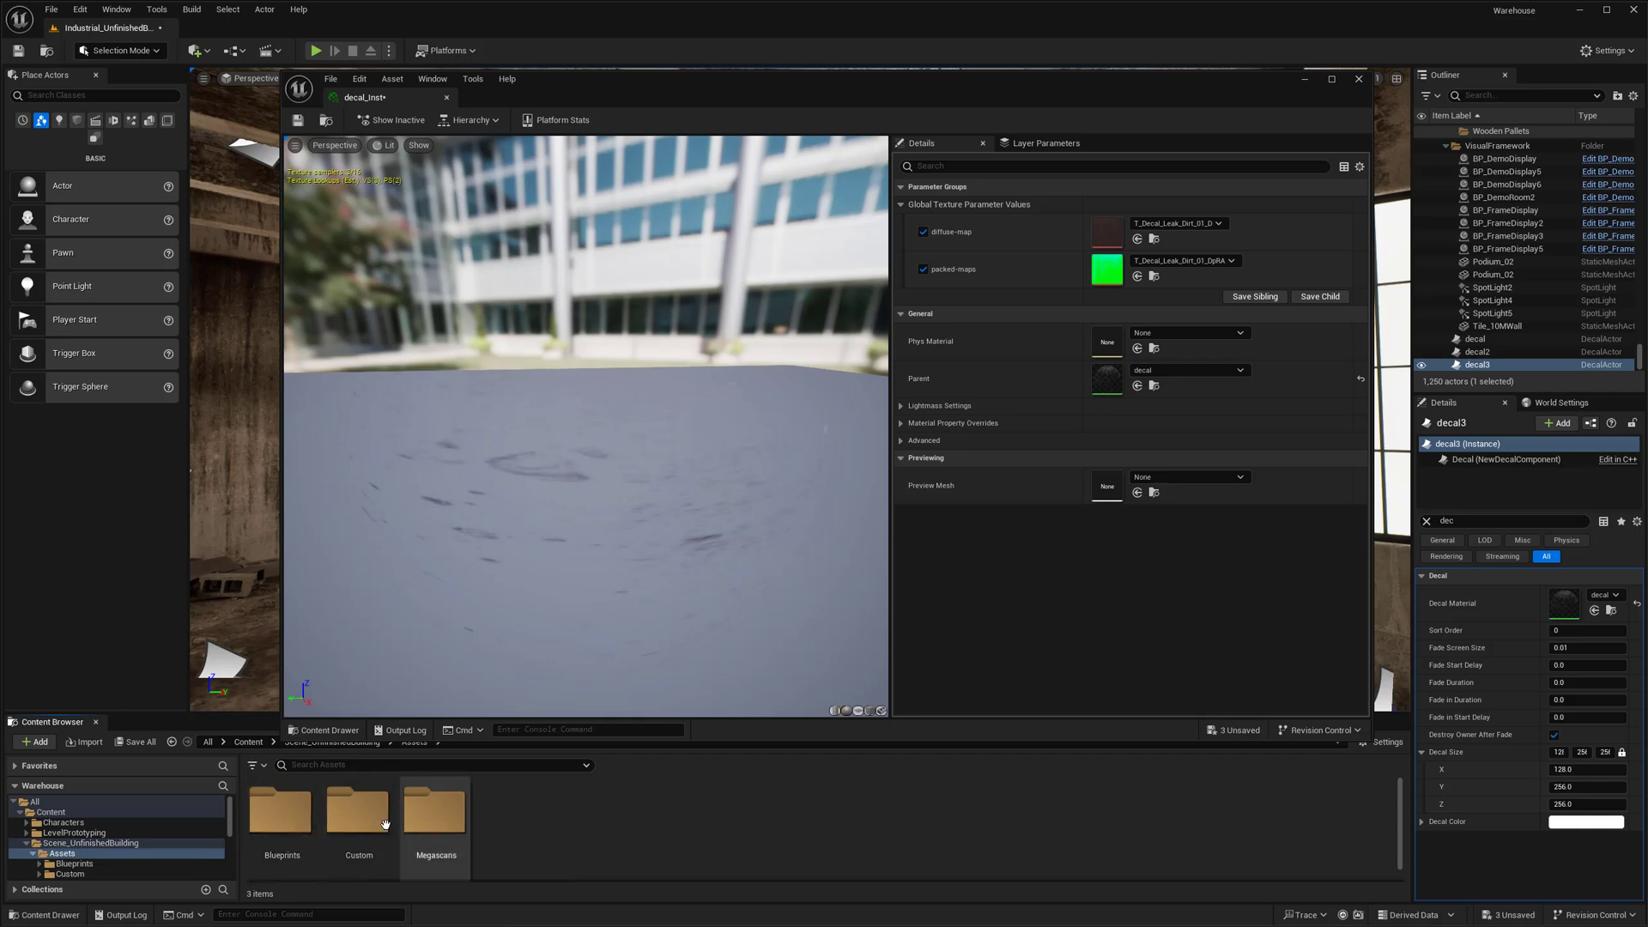
pyautogui.doubleClick(420, 815)
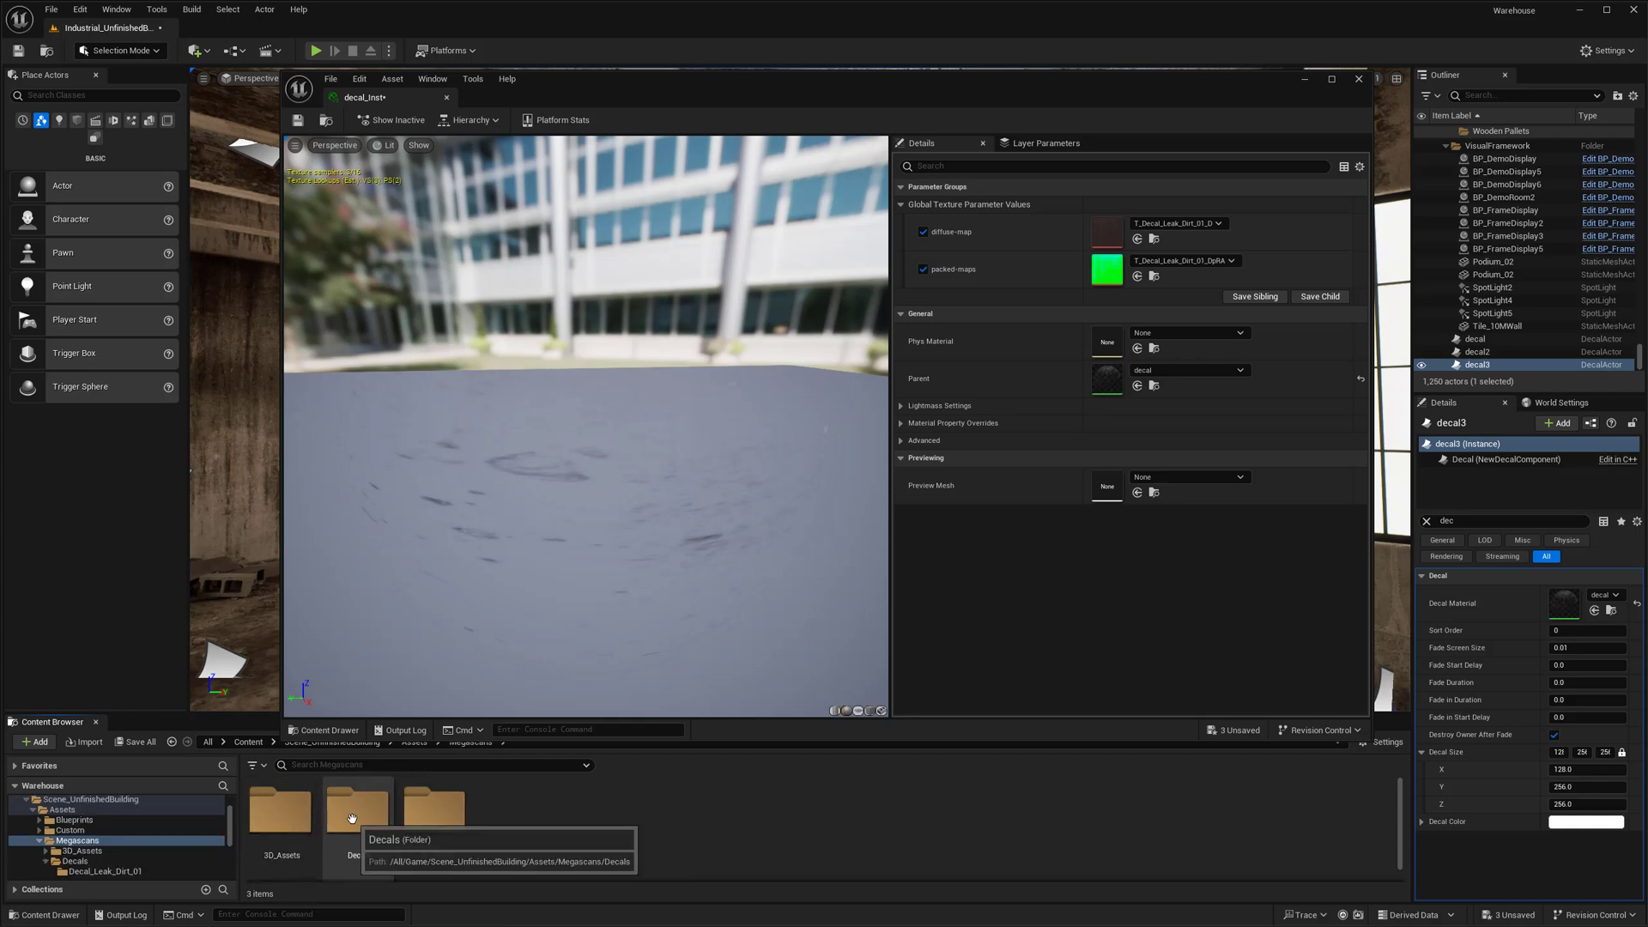
pyautogui.doubleClick(352, 818)
pyautogui.doubleClick(356, 811)
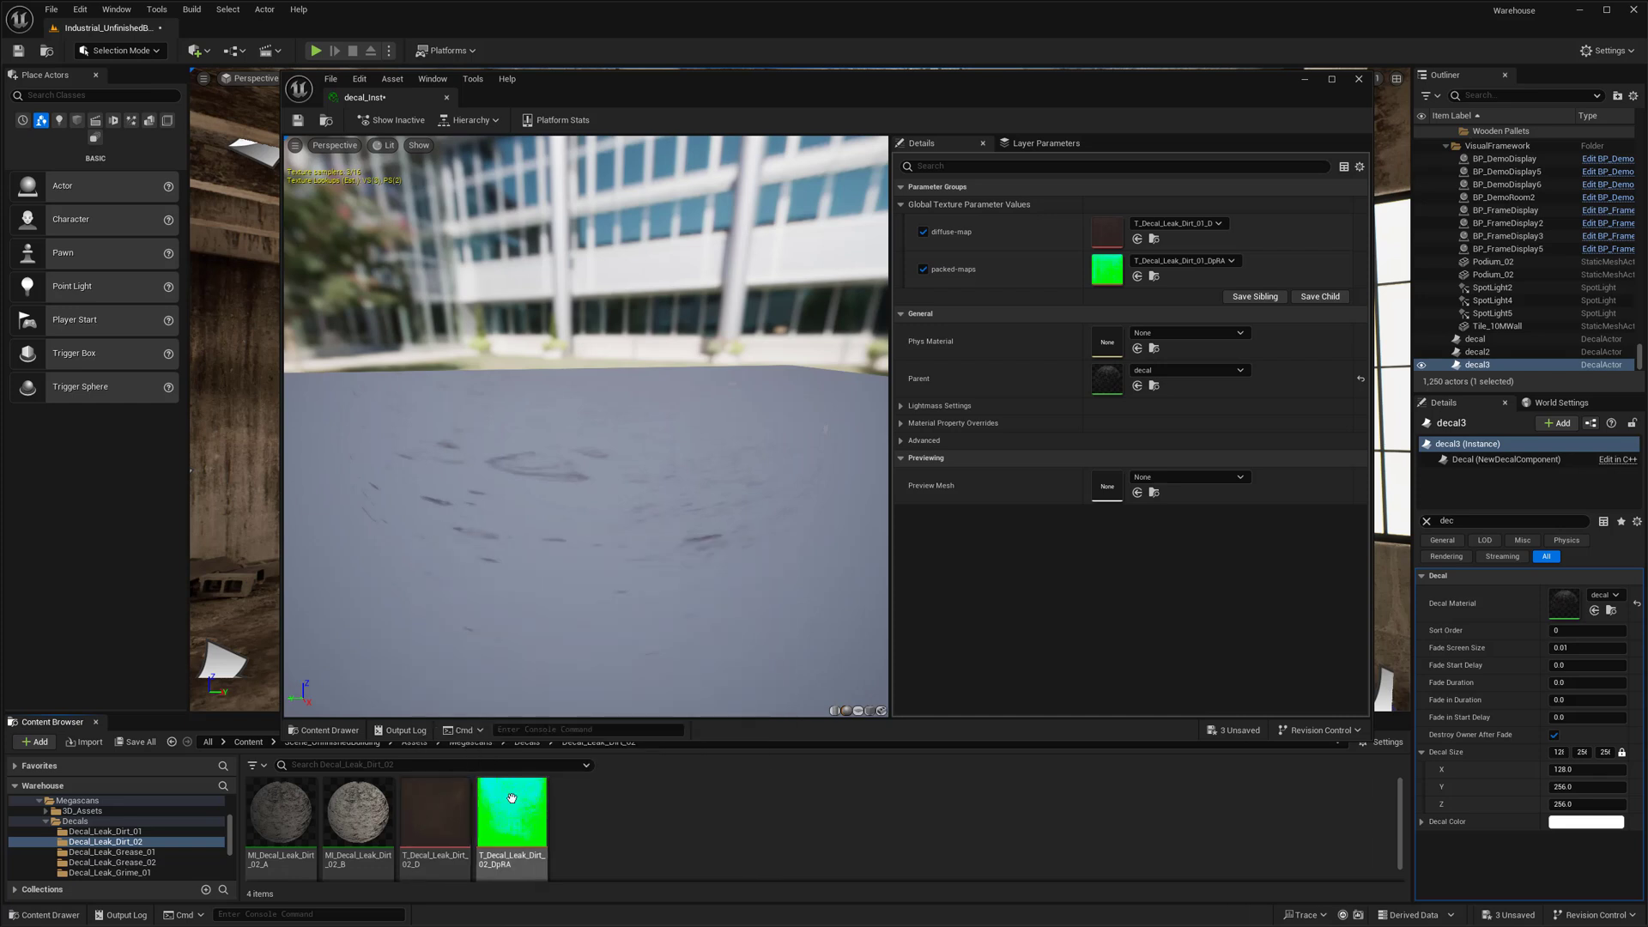
# Assign T_Decal_Leak_Dirt_02_DpRA to packed-maps and T_Decal_Leak_Dirt_02_D to diffuse-map, and close the instance editor.
pyautogui.moveTo(515, 807); pyautogui.dragTo(1113, 273)
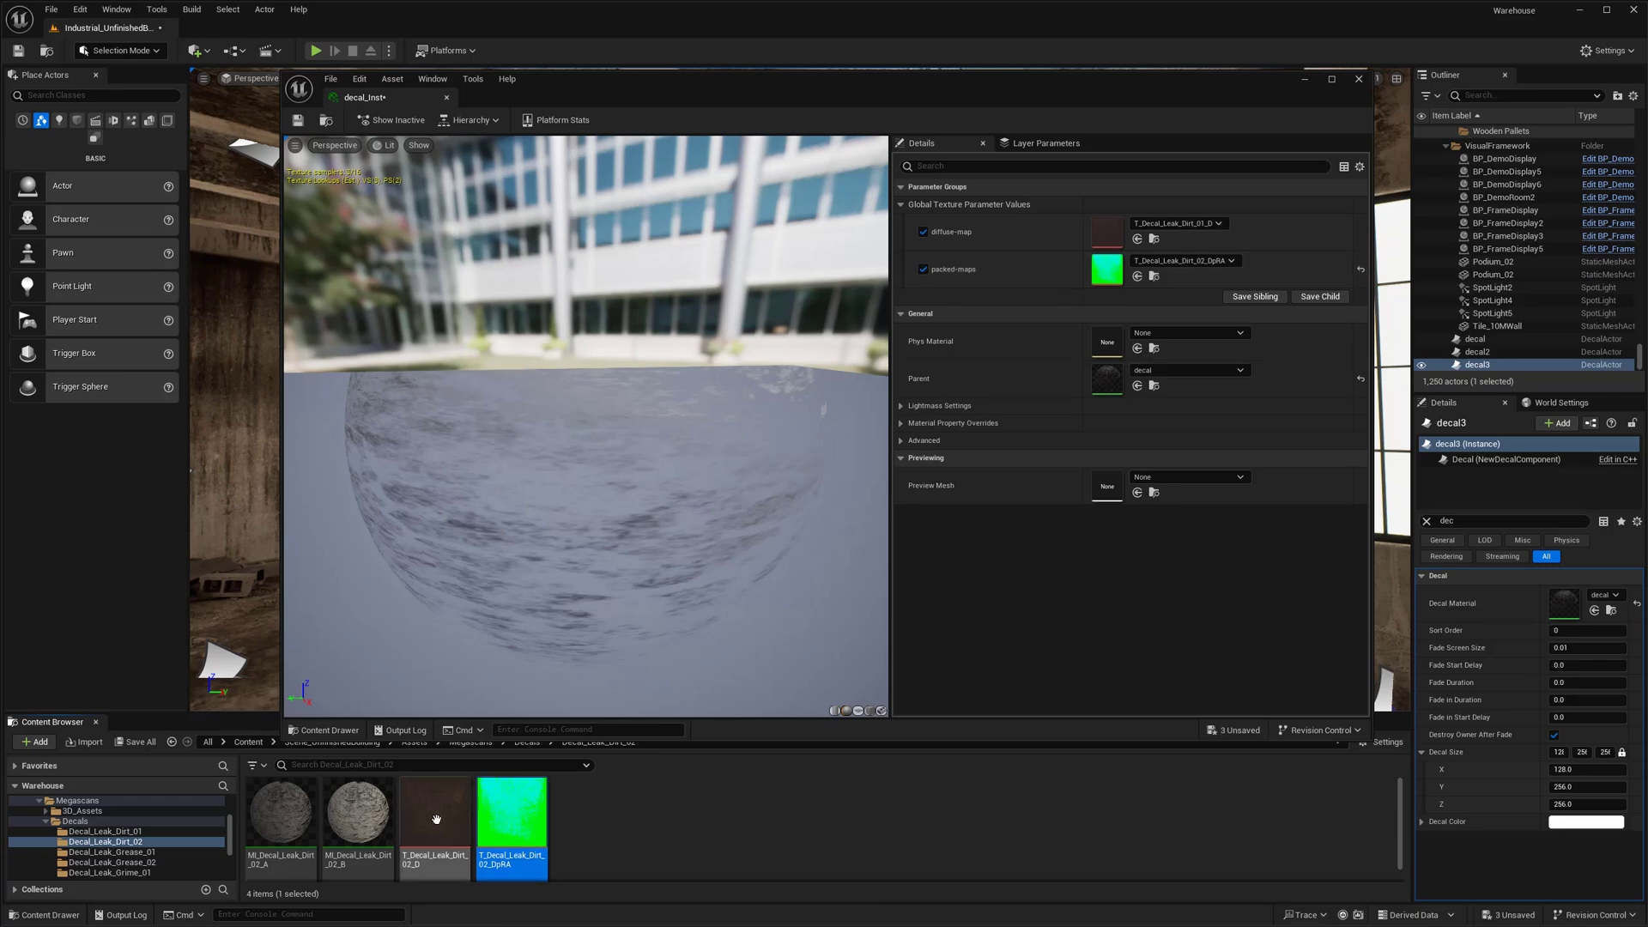
pyautogui.moveTo(436, 818); pyautogui.dragTo(1107, 231)
pyautogui.click(448, 97)
# Face the side wall, locate decal_Inst in the Content folder, and place it in the level over a window.
pyautogui.moveTo(646, 220); pyautogui.dragTo(901, 177, button='right')
pyautogui.press('g')
pyautogui.press('g')
pyautogui.press('w')
pyautogui.moveTo(624, 464); pyautogui.dragTo(1235, 446)
pyautogui.moveTo(1235, 446); pyautogui.dragTo(1235, 446, button='right')
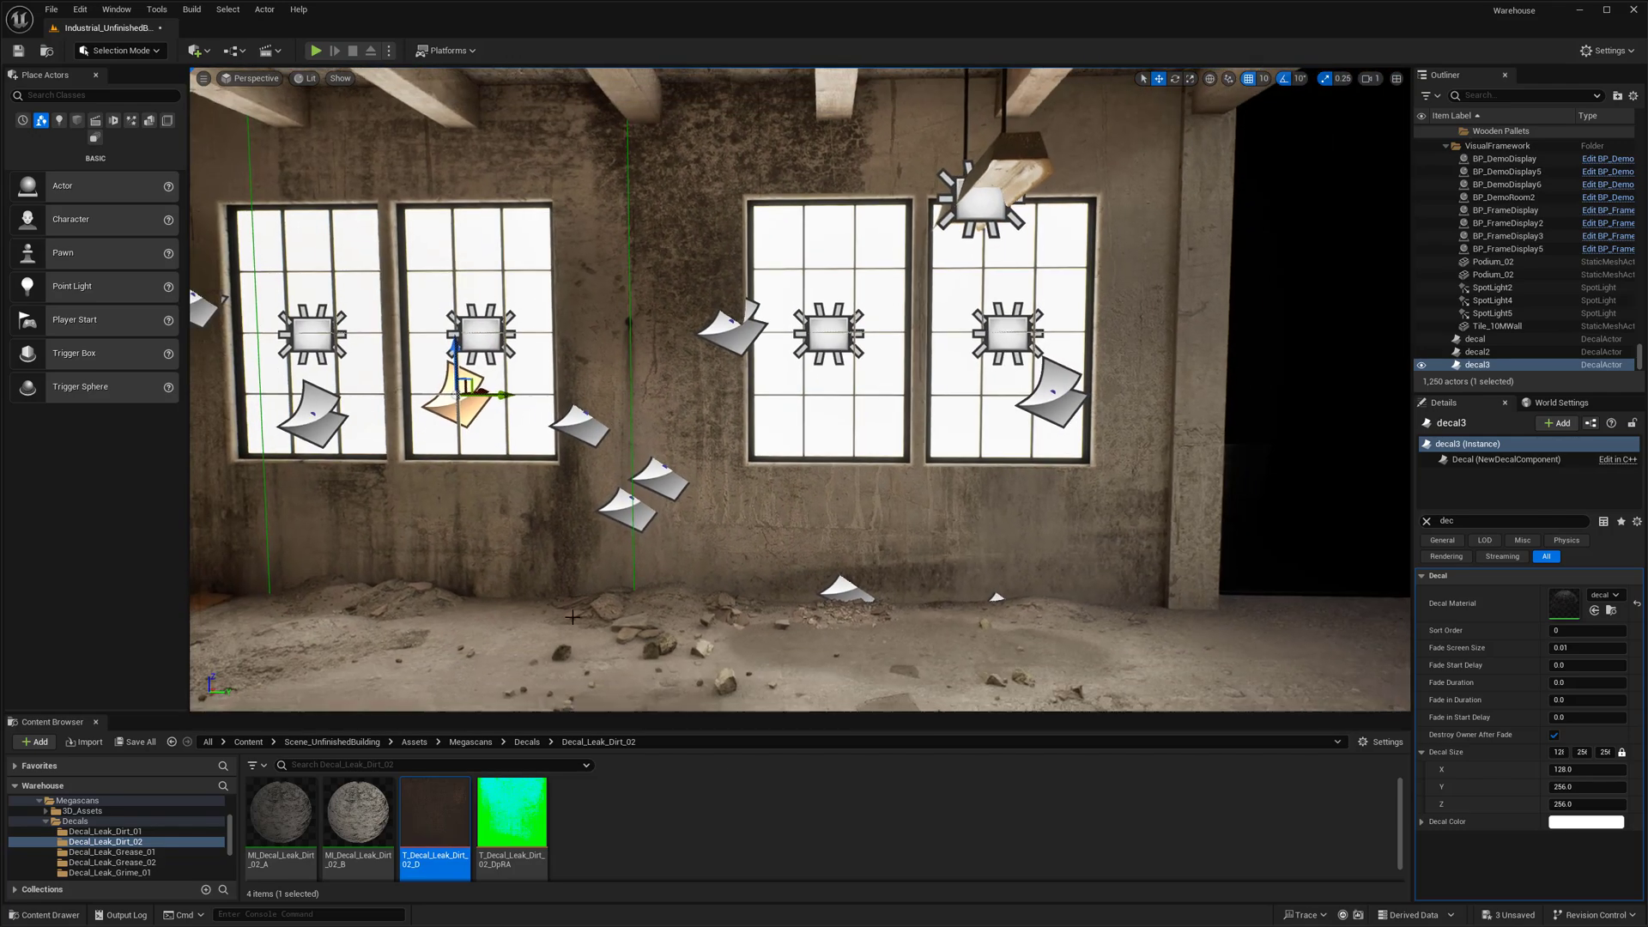
pyautogui.click(1610, 611)
pyautogui.moveTo(1107, 481); pyautogui.dragTo(1081, 395, button='right')
pyautogui.moveTo(1244, 515); pyautogui.dragTo(1244, 515, button='right')
pyautogui.moveTo(666, 811); pyautogui.dragTo(935, 348)
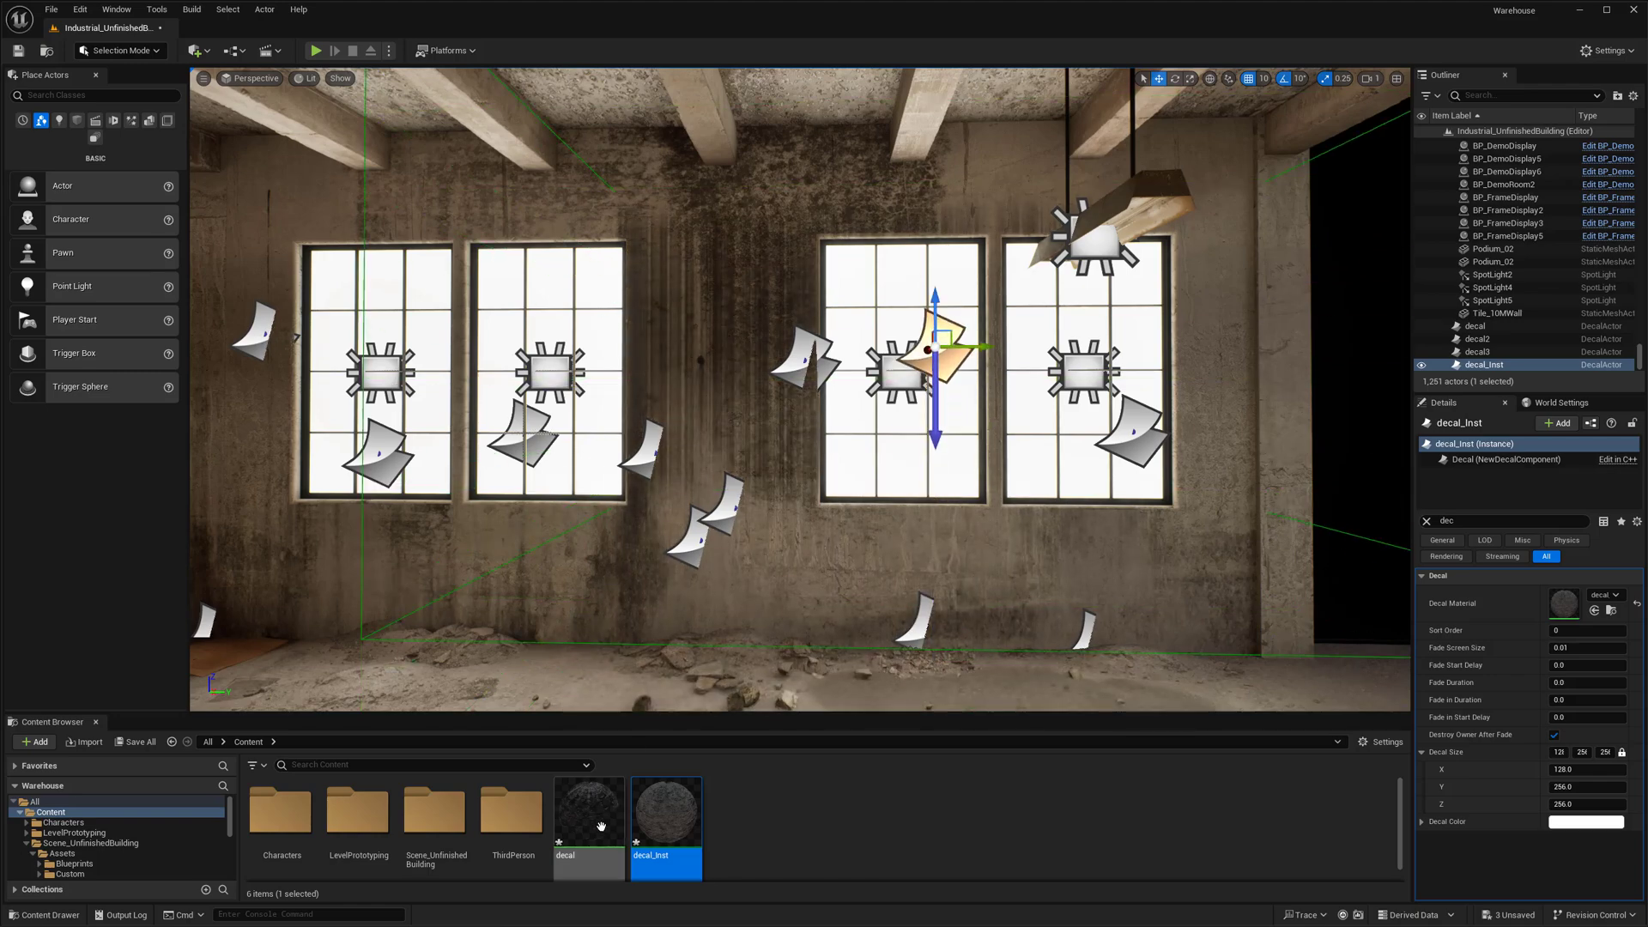
# Rotate the decal_Inst actor to project onto the side wall and move it to the wall section between the window pairs.
pyautogui.moveTo(1026, 387); pyautogui.dragTo(1094, 388, button='right')
pyautogui.press('e')
pyautogui.moveTo(1026, 387); pyautogui.dragTo(1026, 344)
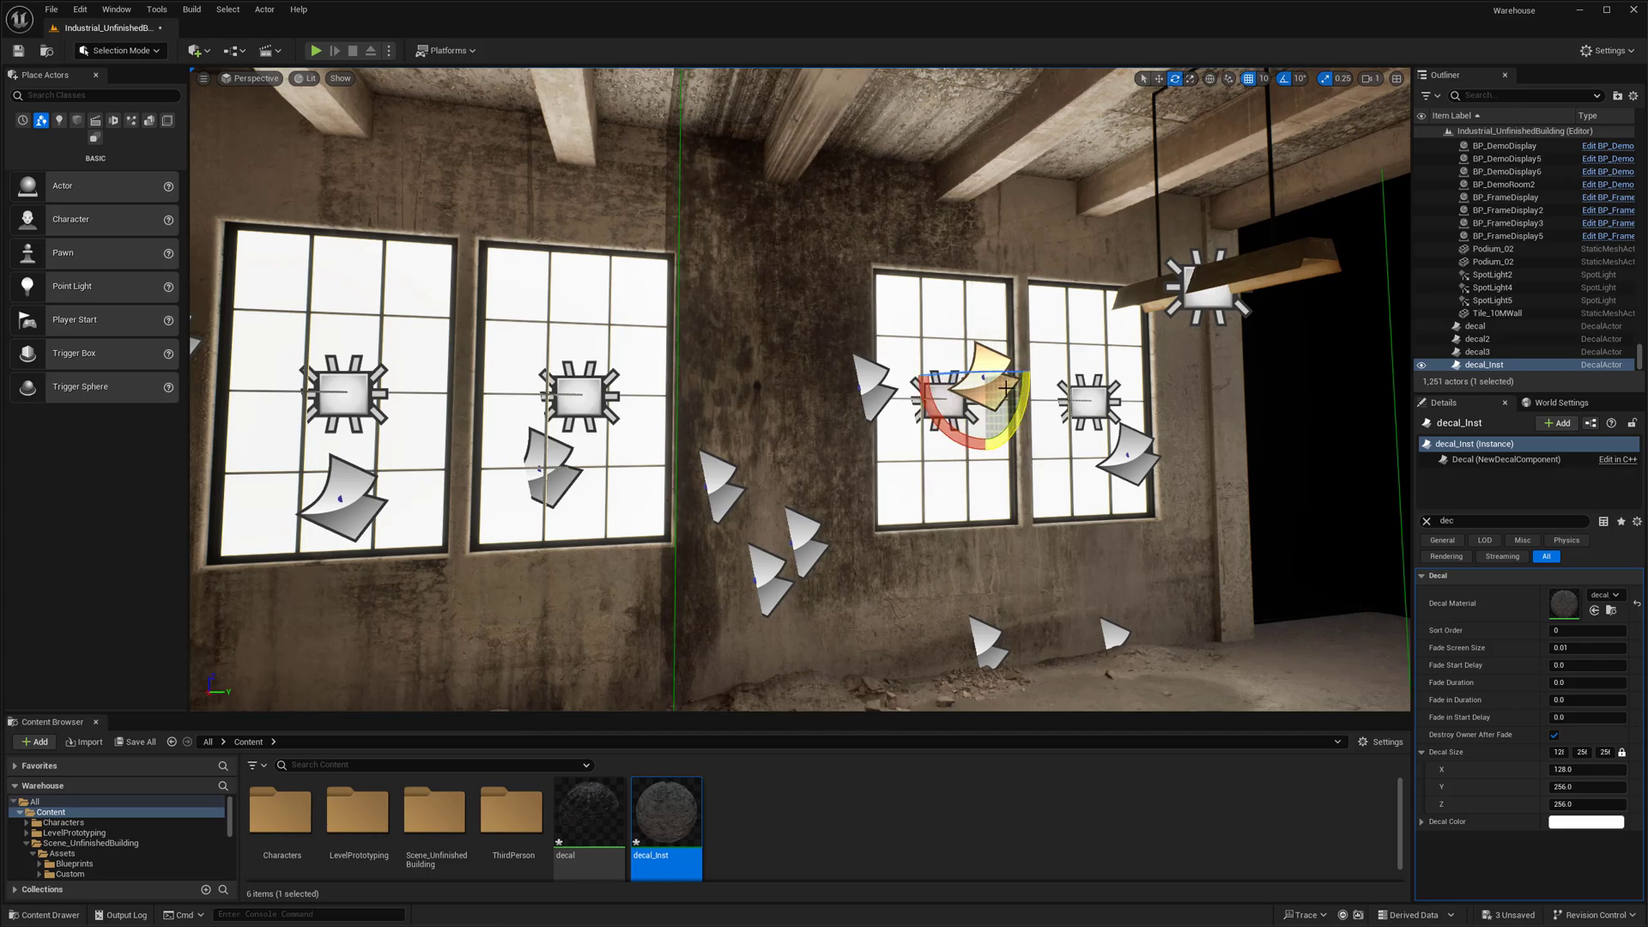
pyautogui.moveTo(952, 428); pyautogui.dragTo(909, 365)
pyautogui.moveTo(1038, 338); pyautogui.dragTo(1042, 337)
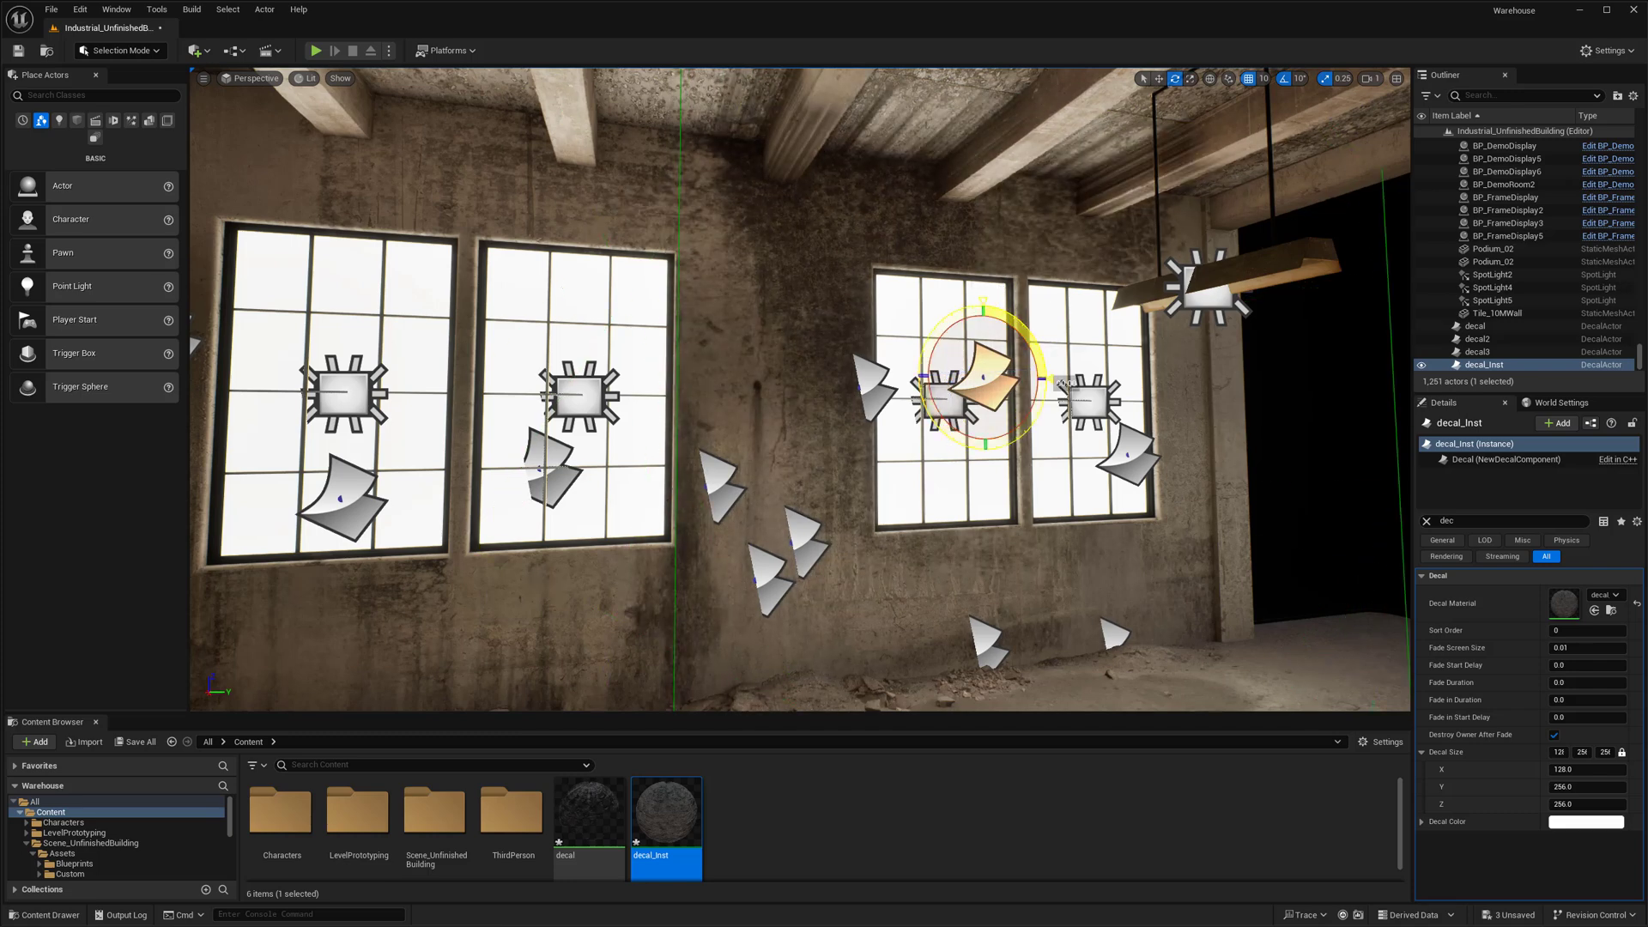
pyautogui.press('w')
pyautogui.moveTo(960, 382); pyautogui.dragTo(664, 396)
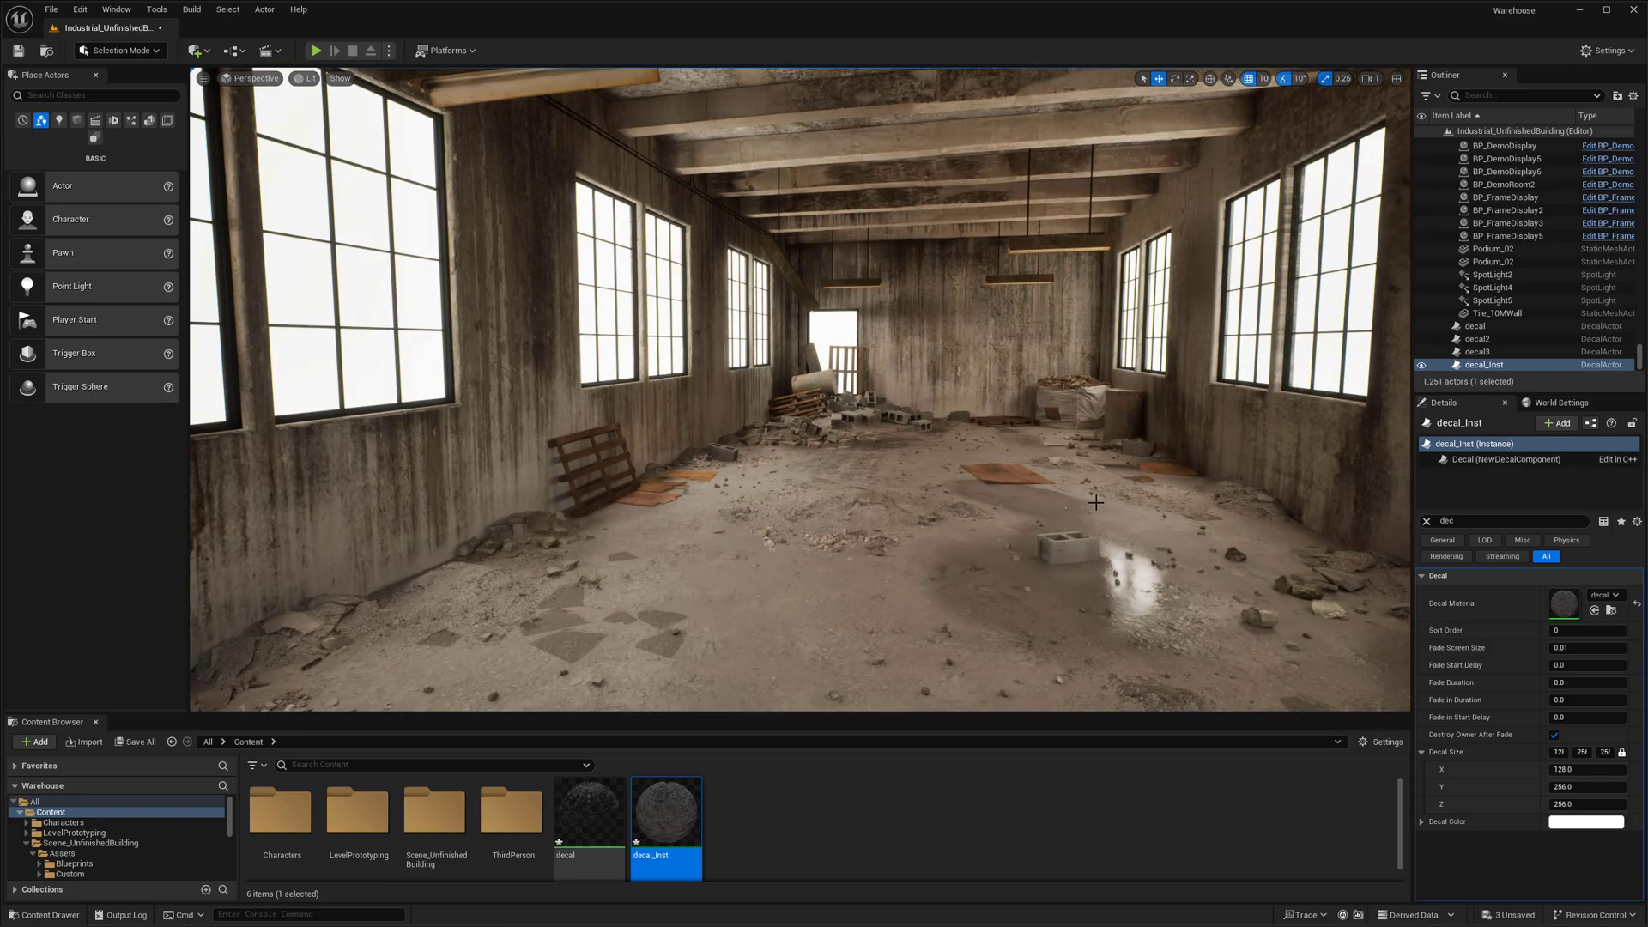
# Examine the warehouse floor and walls from several viewpoints, with the editor icons hidden and shown.
pyautogui.press('w')
pyautogui.moveTo(1003, 515); pyautogui.dragTo(1006, 601, button='right')
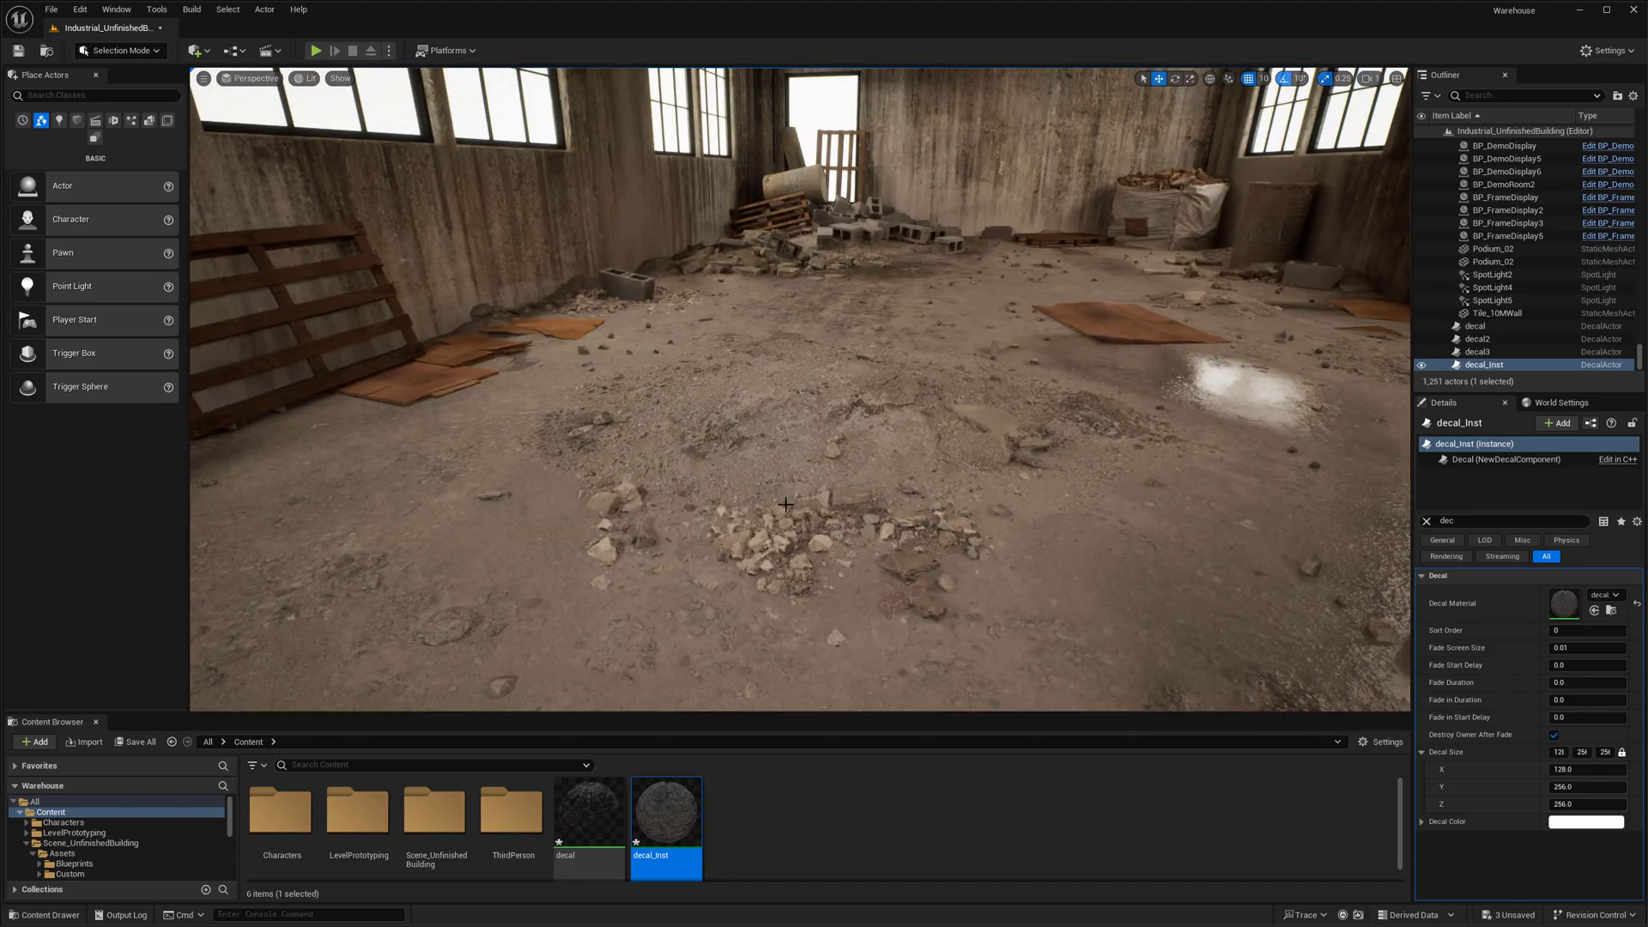
pyautogui.press('s')
pyautogui.moveTo(860, 556); pyautogui.dragTo(897, 507, button='right')
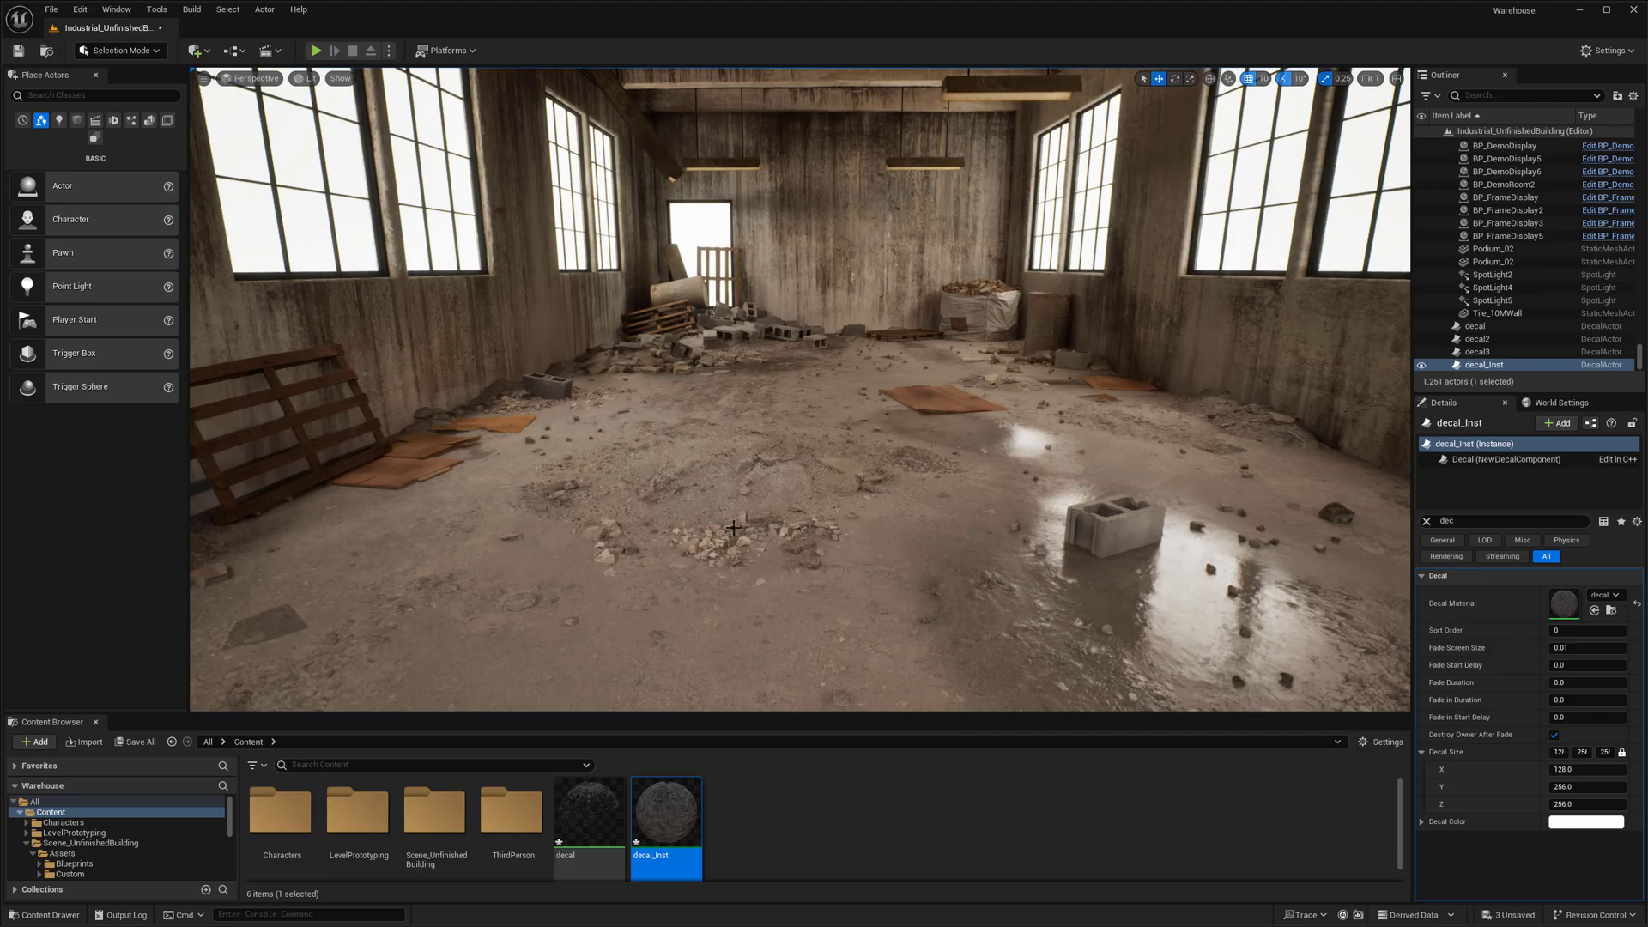
pyautogui.press('s')
pyautogui.moveTo(758, 458); pyautogui.dragTo(834, 420, button='right')
pyautogui.press('g')
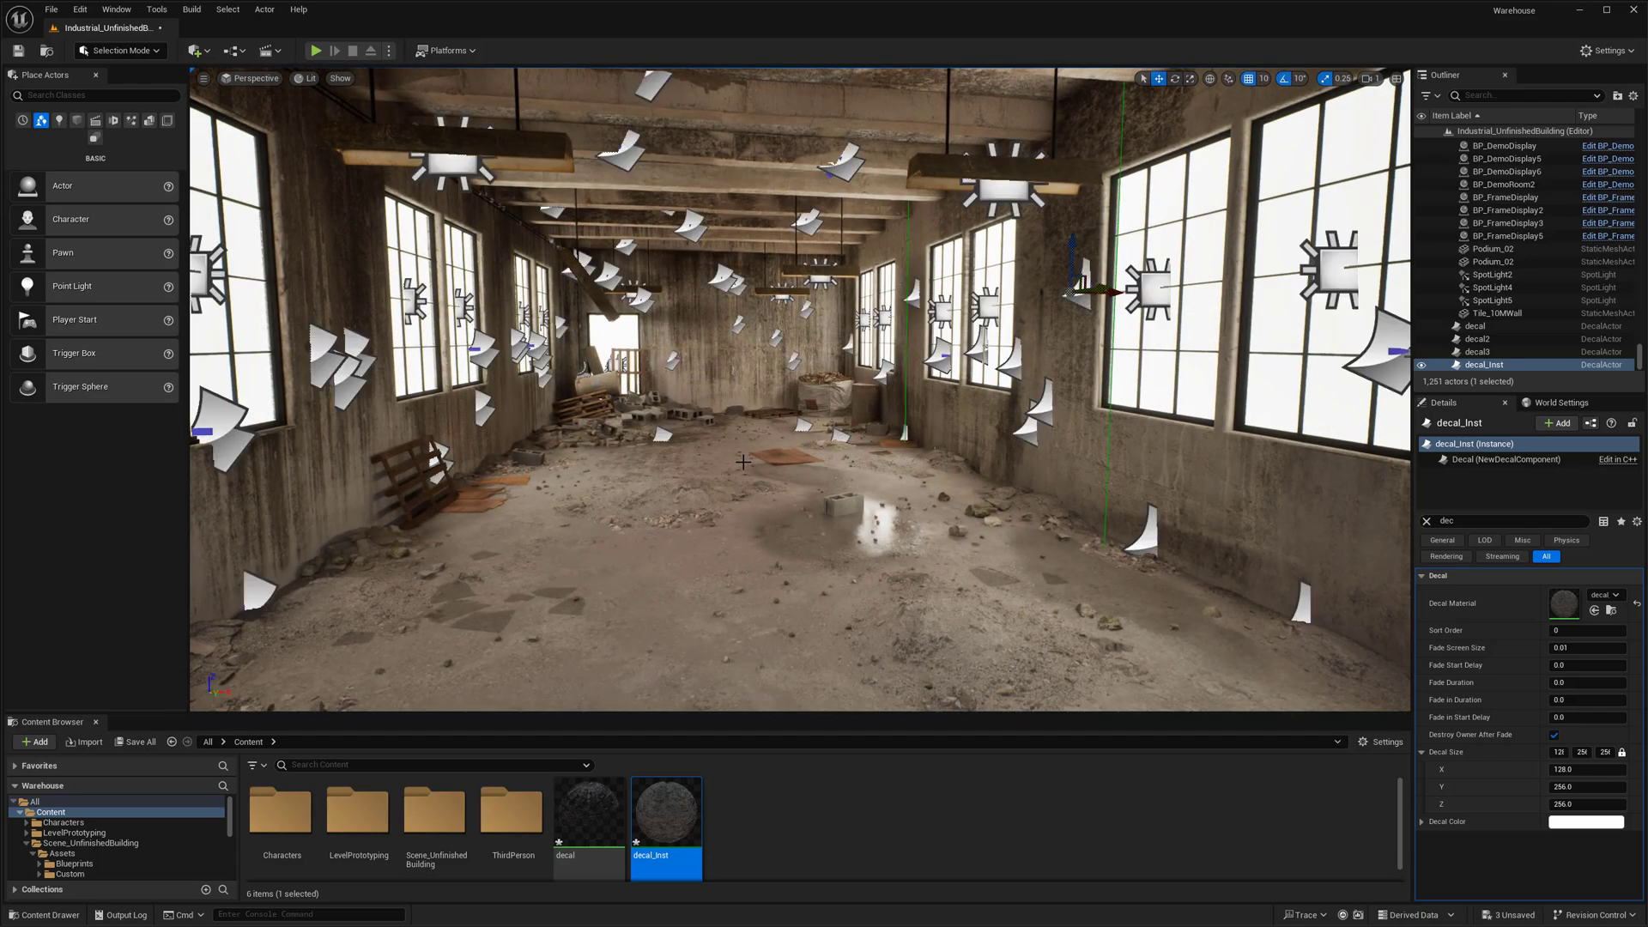
pyautogui.press('g')
pyautogui.press('g')
pyautogui.moveTo(758, 456); pyautogui.dragTo(786, 484, button='right')
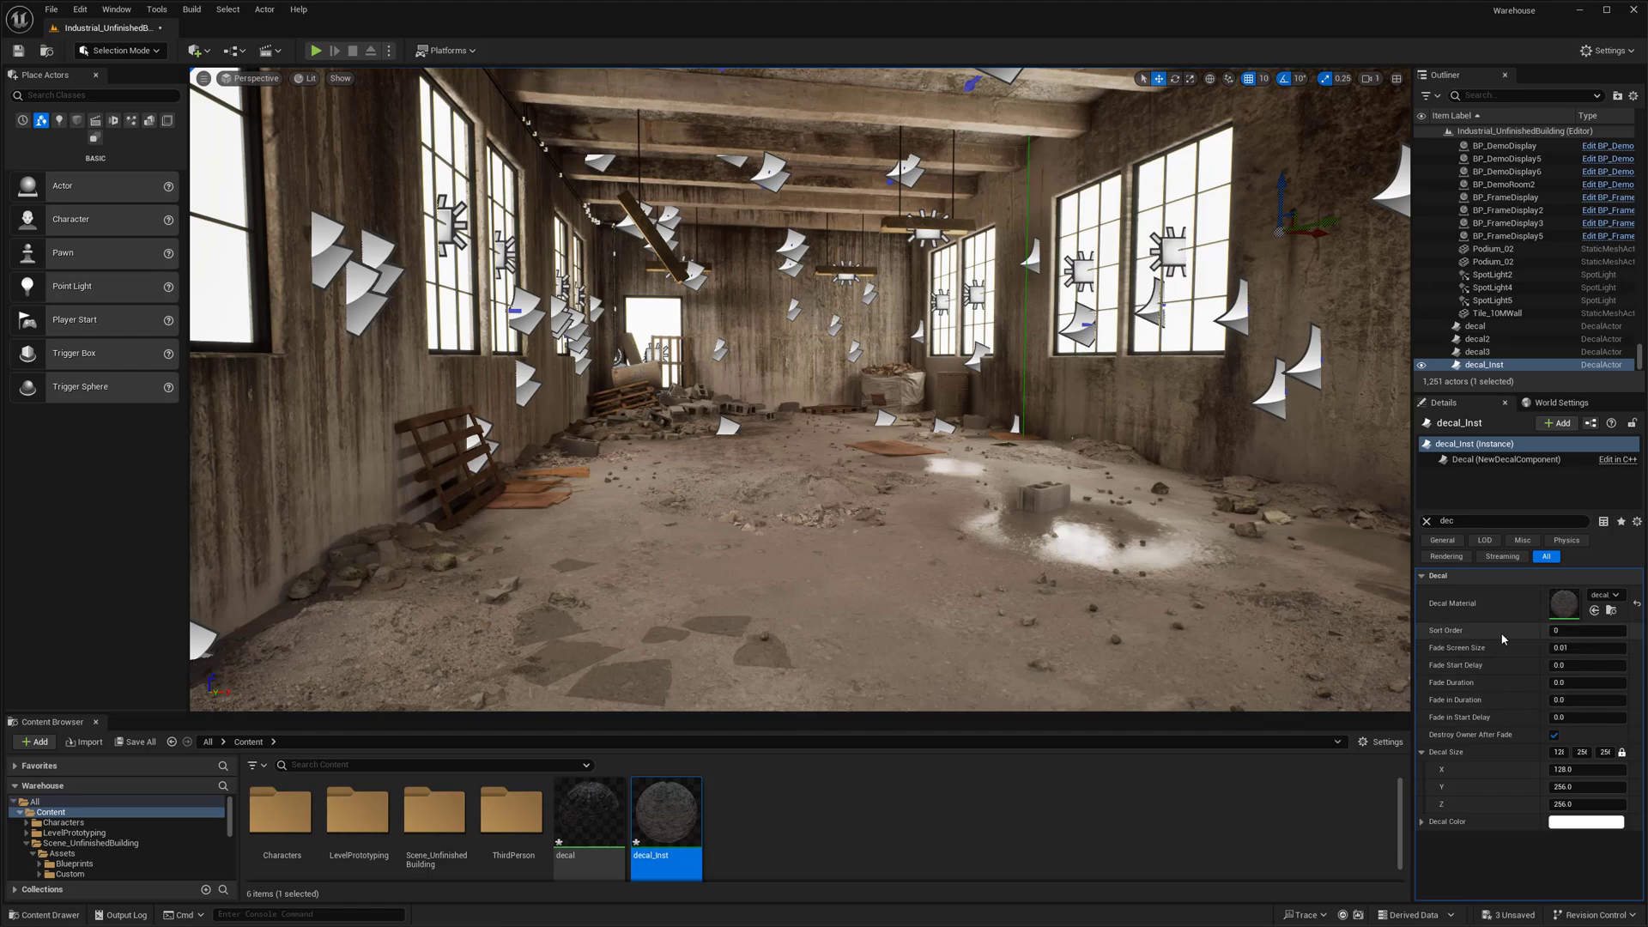
pyautogui.moveTo(1111, 469); pyautogui.dragTo(1140, 477, button='middle')
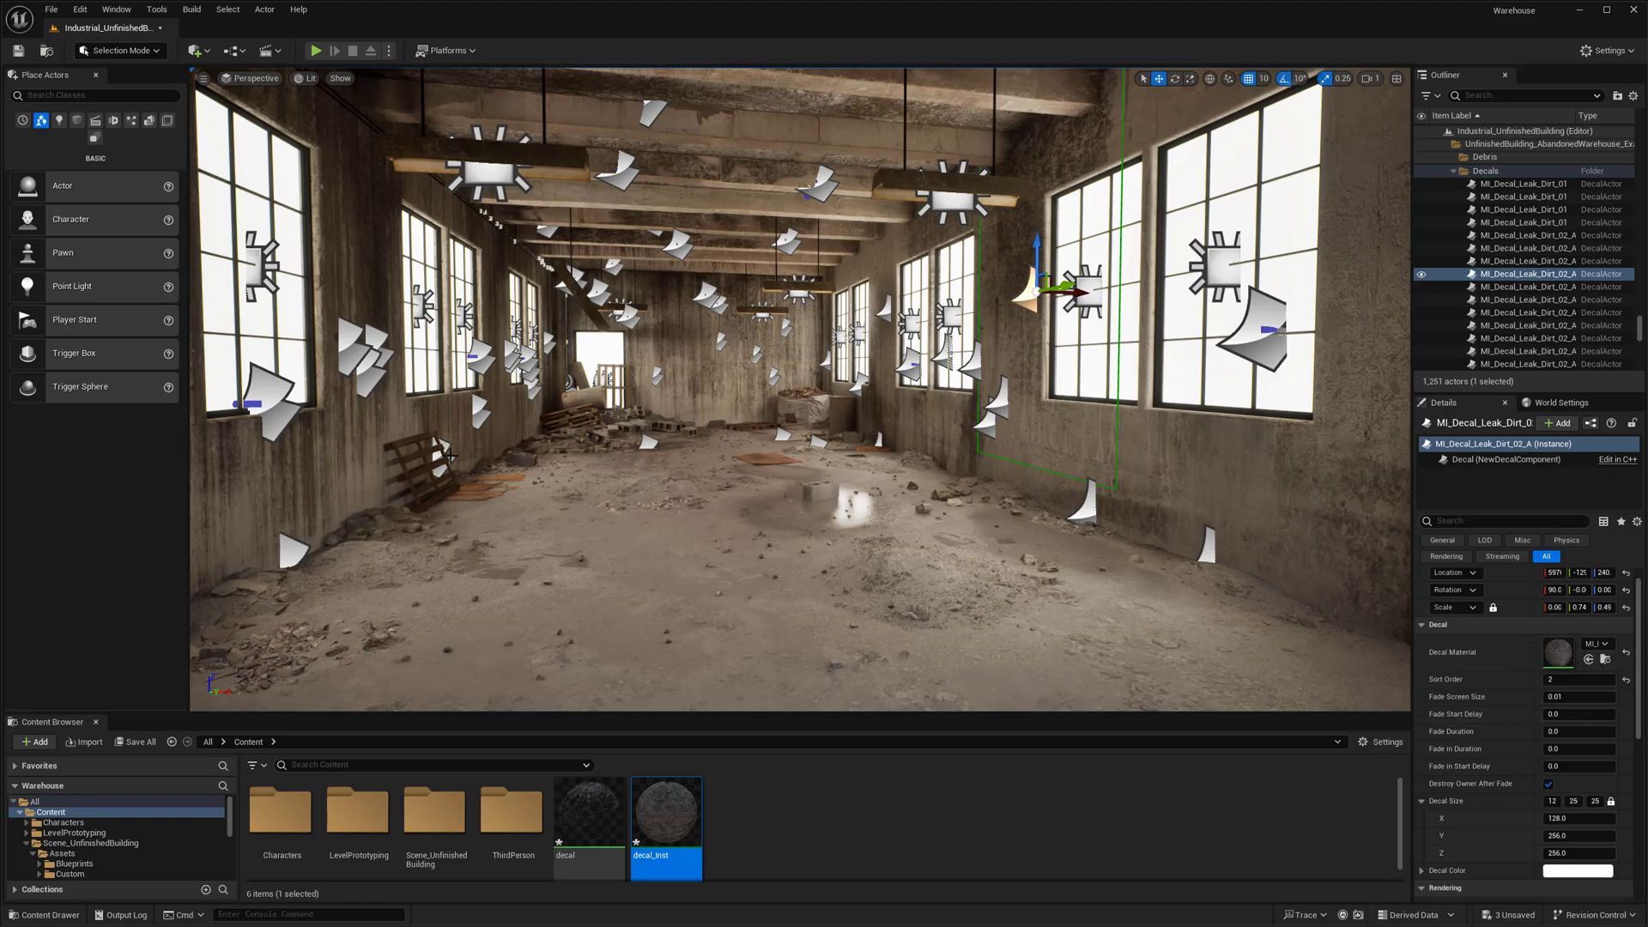
# Select all the MI_Decal_Leak actors in the Decals folder, hide them, and view the room without editor icons.
pyautogui.moveTo(844, 365); pyautogui.dragTo(826, 323, button='right')
pyautogui.click(1522, 187)
pyautogui.scroll(-10, 1537, 326)
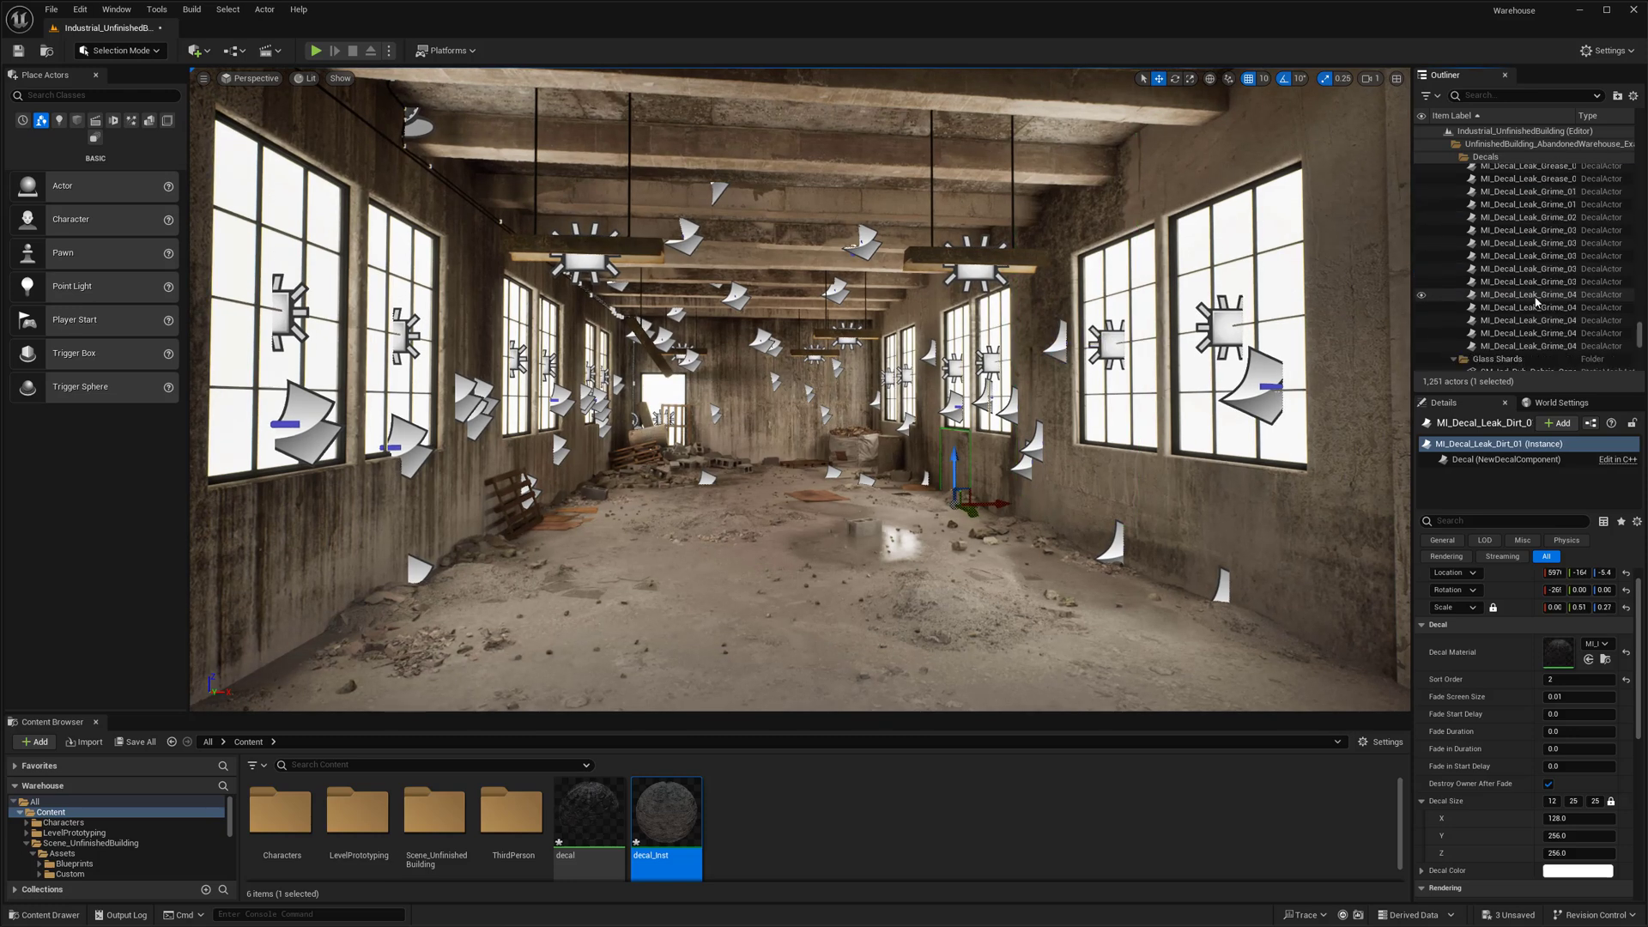
pyautogui.keyDown('shift'); pyautogui.click(1539, 345); pyautogui.keyUp('shift')
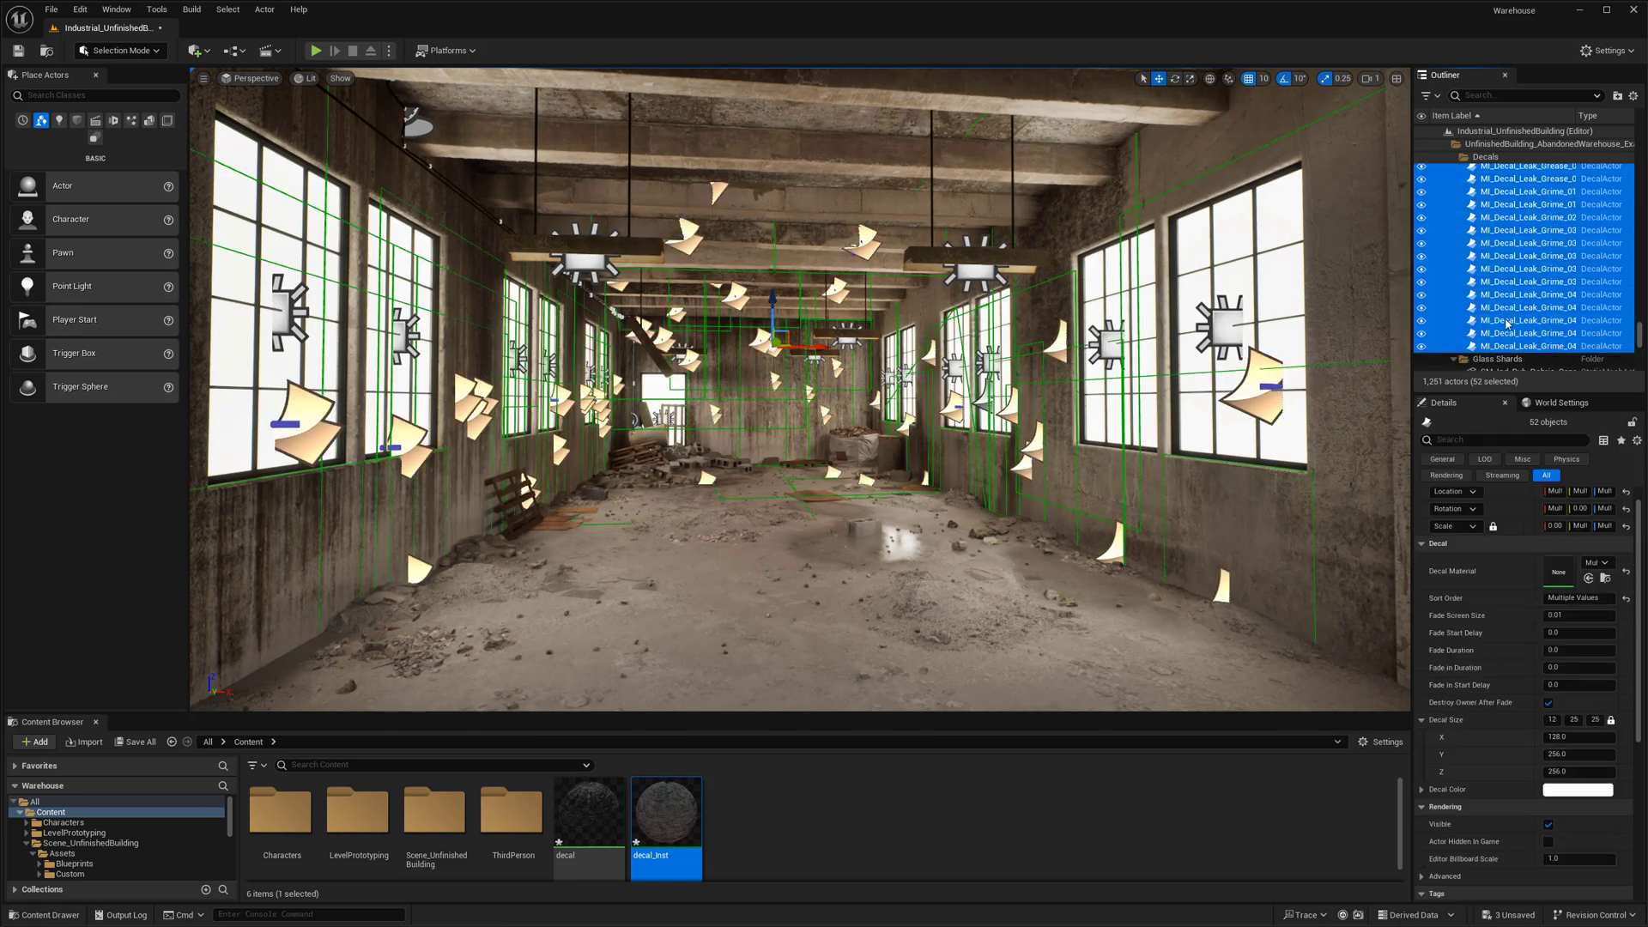
pyautogui.click(1425, 246)
pyautogui.moveTo(989, 276); pyautogui.dragTo(1005, 276, button='right')
pyautogui.press('g')
pyautogui.press('g')
pyautogui.press('g')
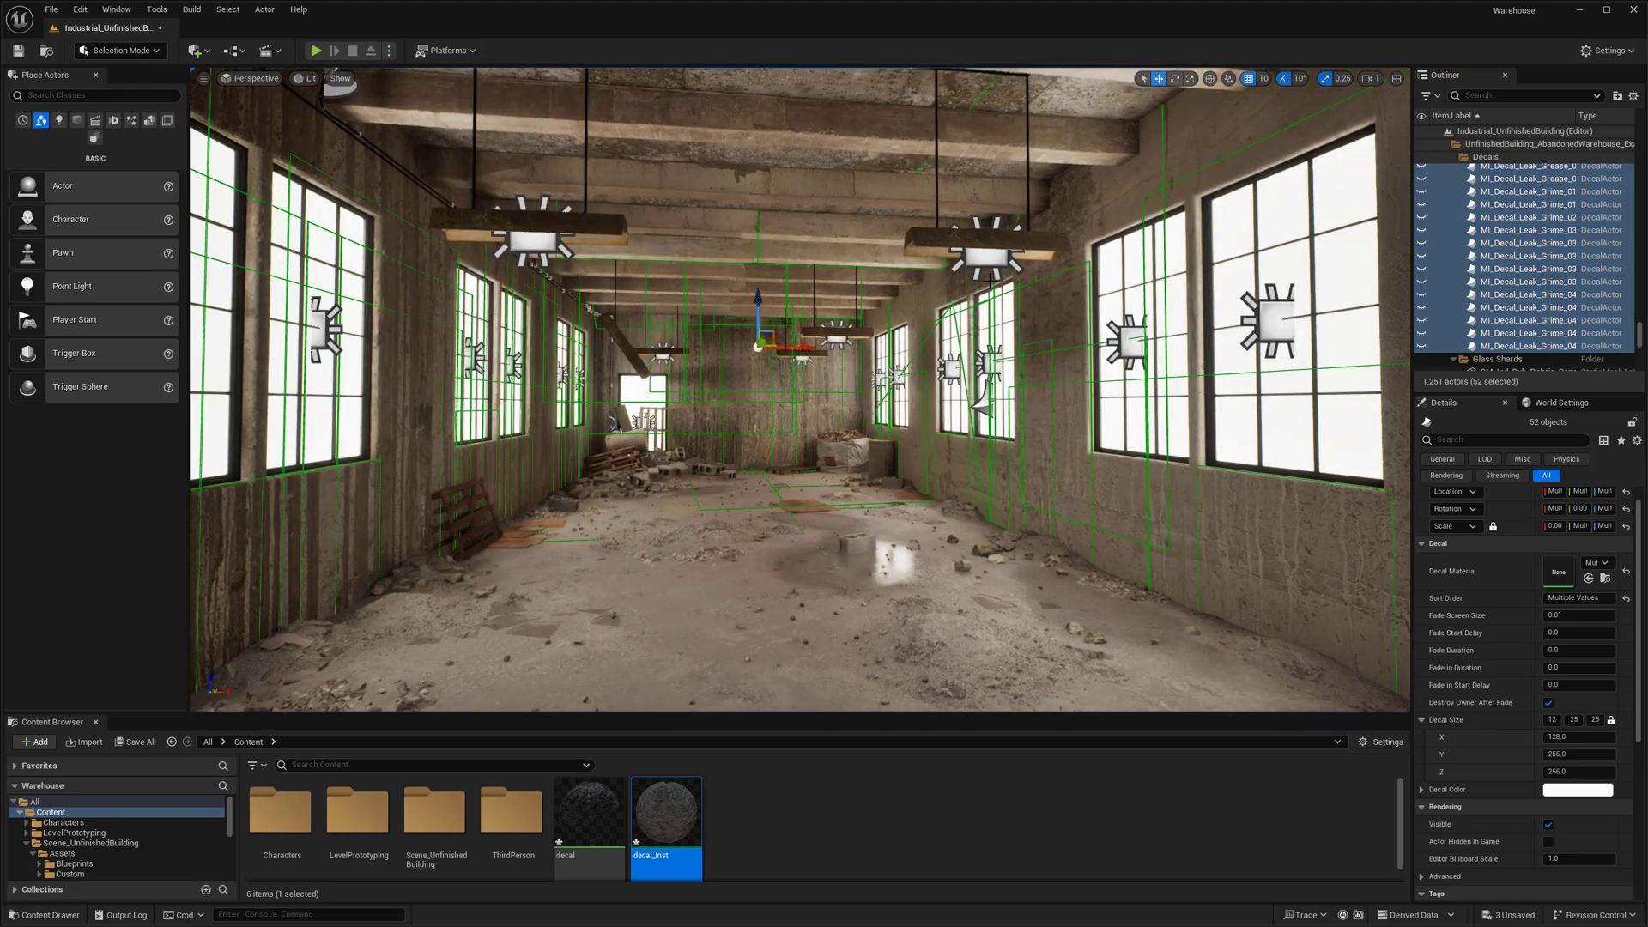
pyautogui.scroll(-5, 988, 276)
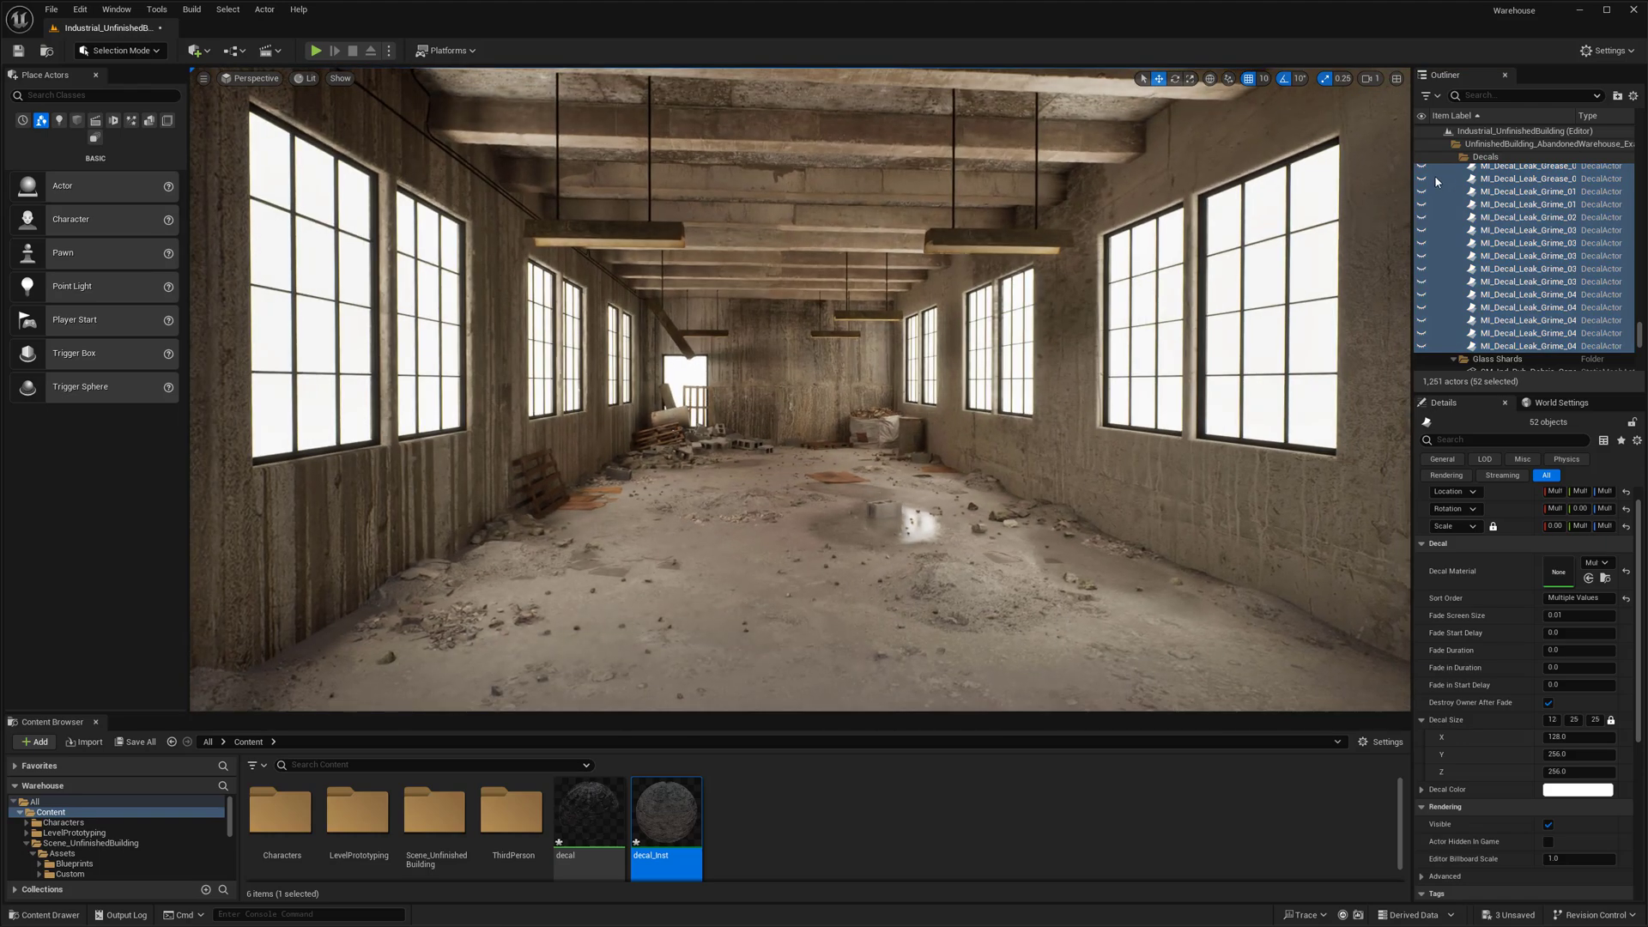
# Toggle the visibility of the selected leak decals to compare the room with and without them, ending with them shown.
pyautogui.click(1421, 179)
pyautogui.click(1422, 179)
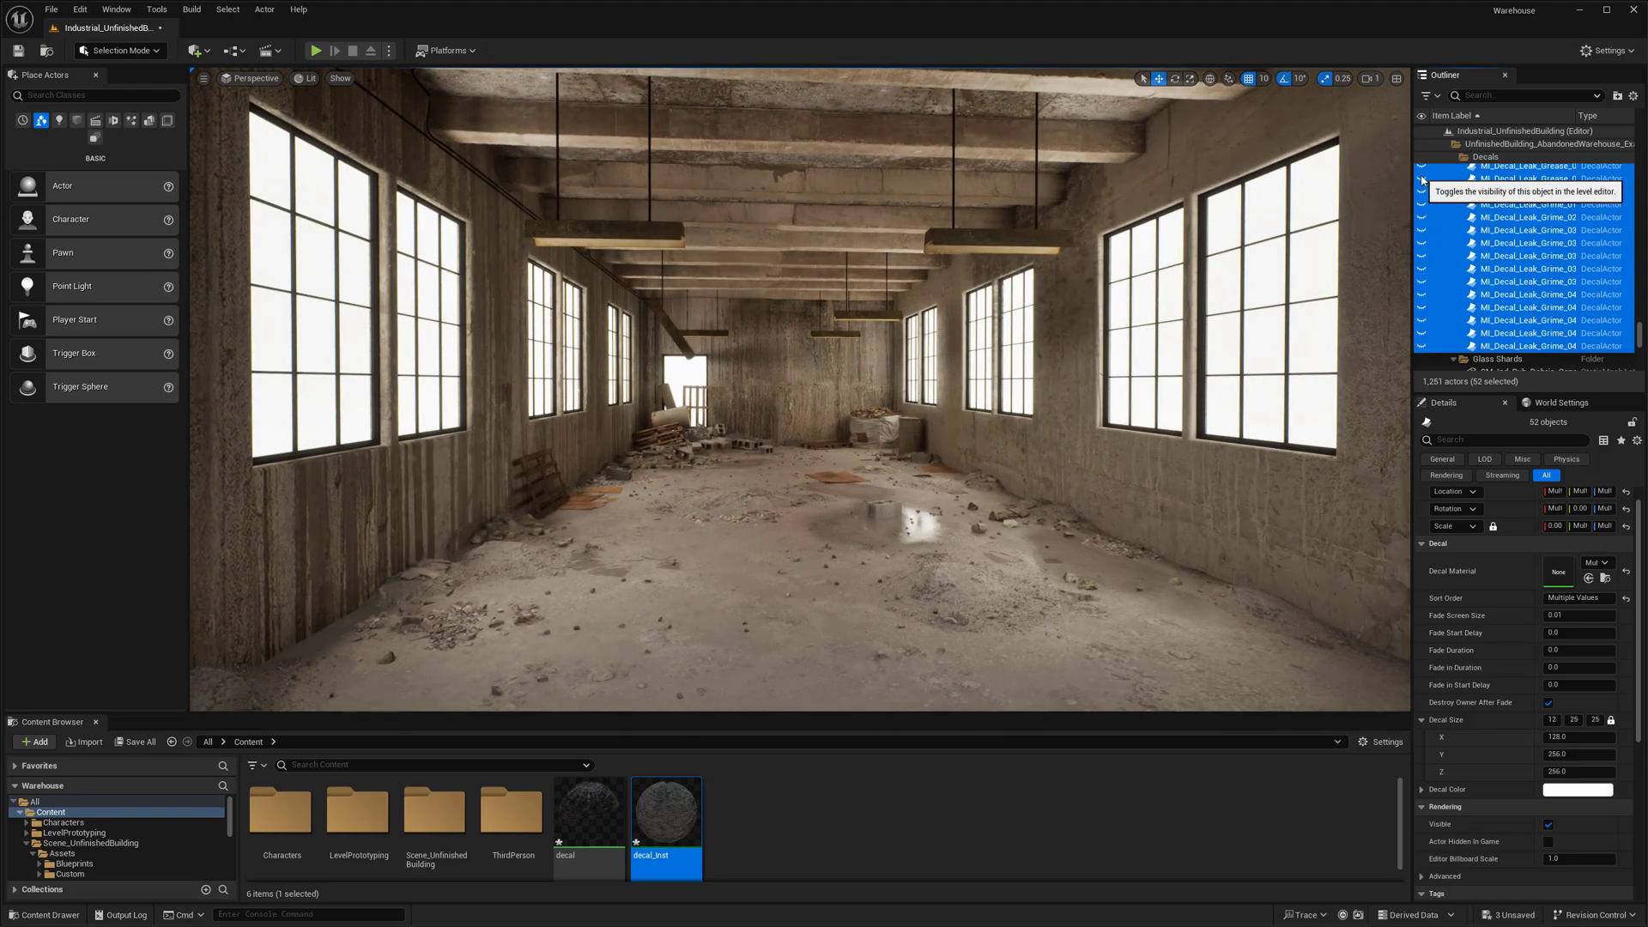
pyautogui.click(1421, 178)
pyautogui.scroll(3, 977, 359)
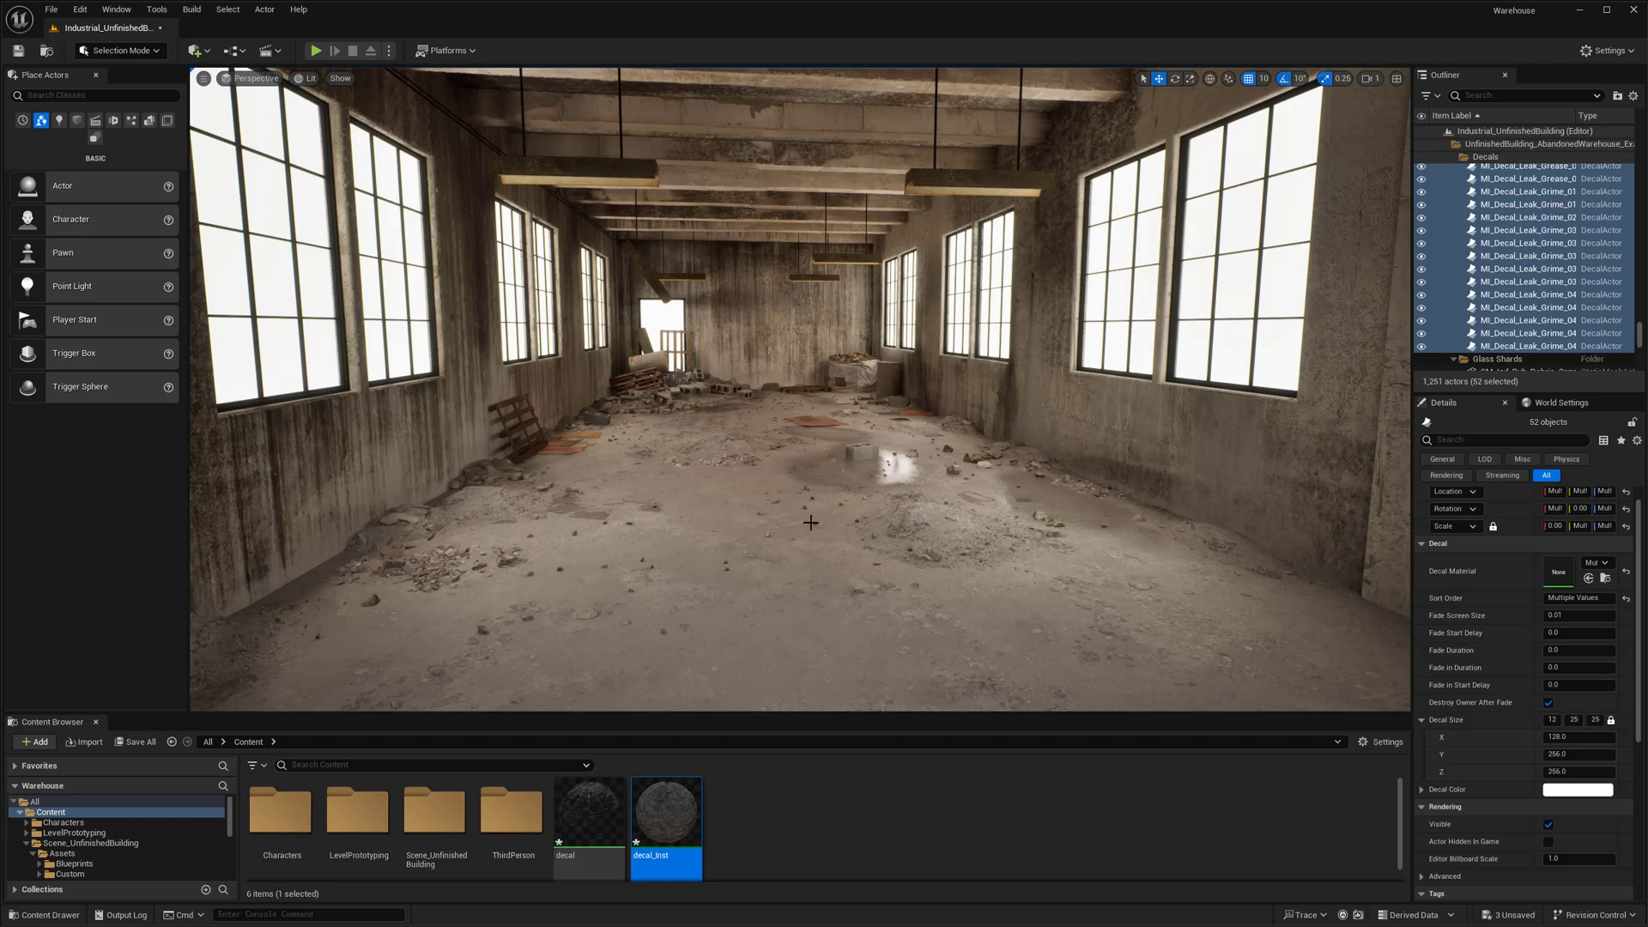
# Play the level from a spot on the warehouse floor, walk the character around the room, and end the play session.
pyautogui.click(767, 502)
pyautogui.rightClick(767, 503)
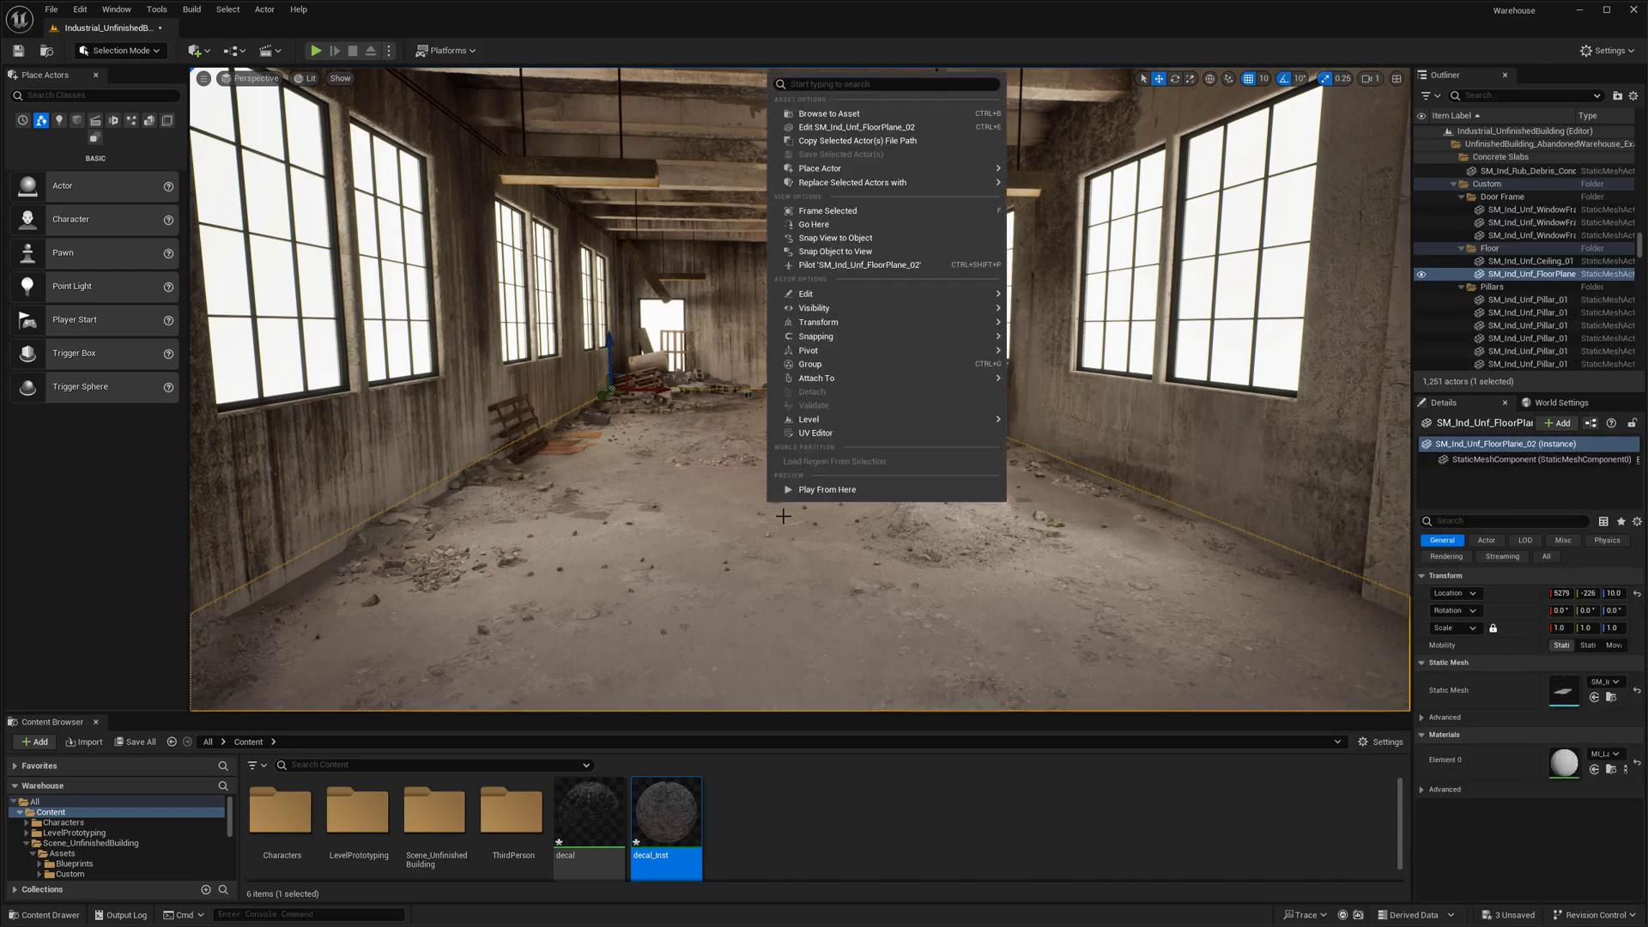
pyautogui.click(826, 490)
pyautogui.hotkey('alt', 'p')
pyautogui.press('w')
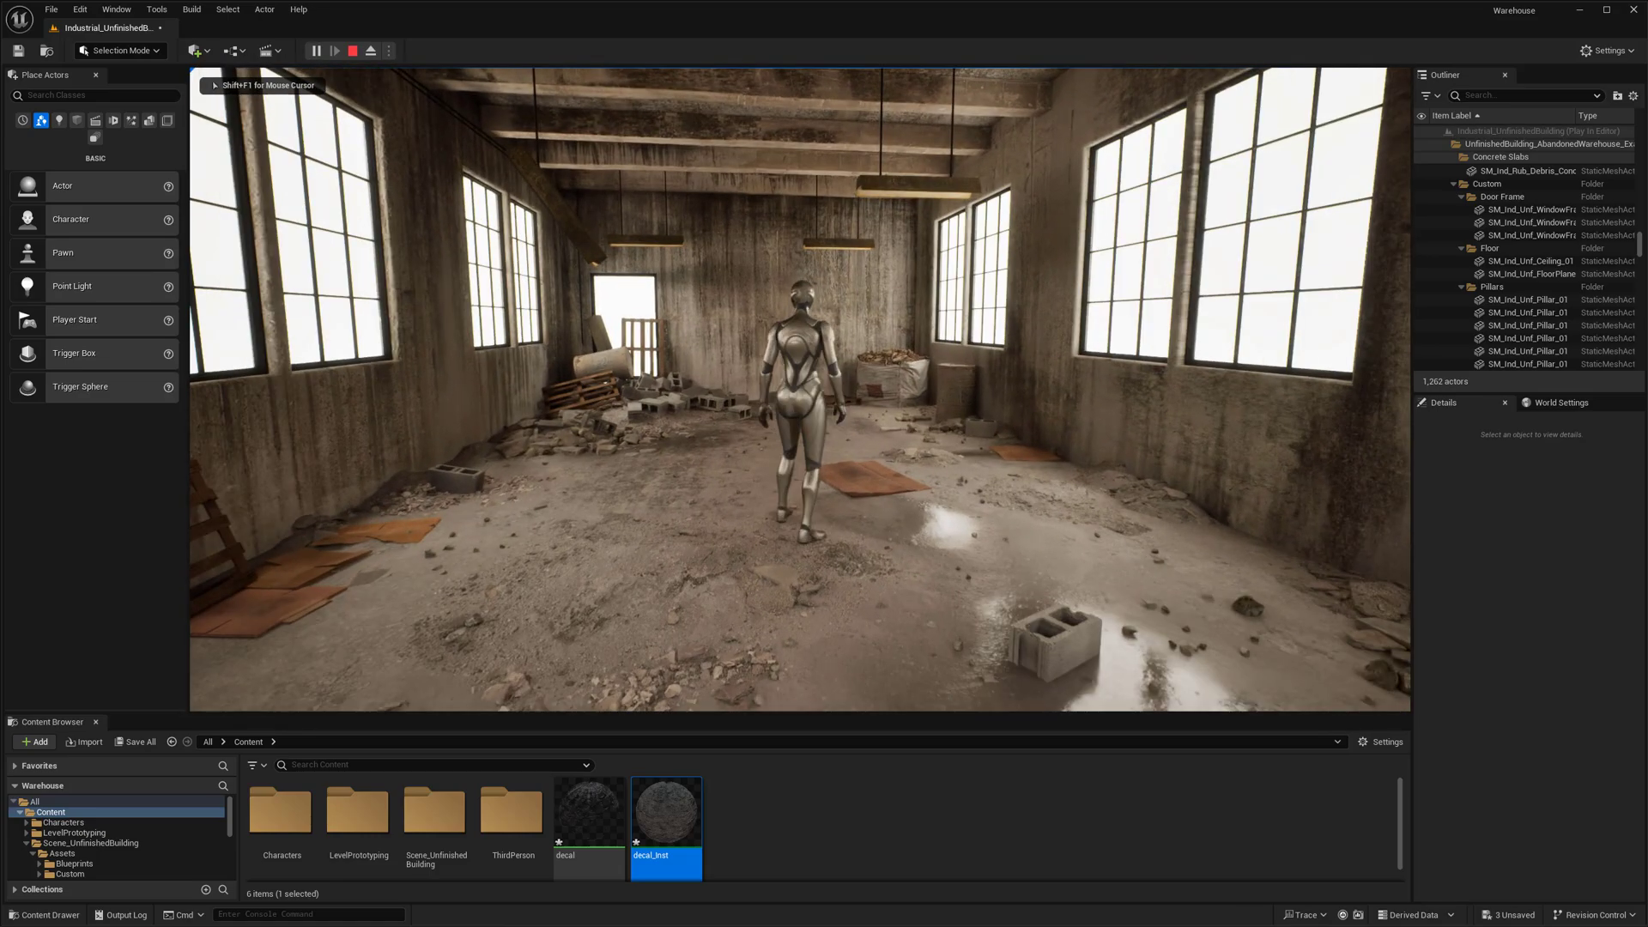
pyautogui.press('a')
pyautogui.press('s')
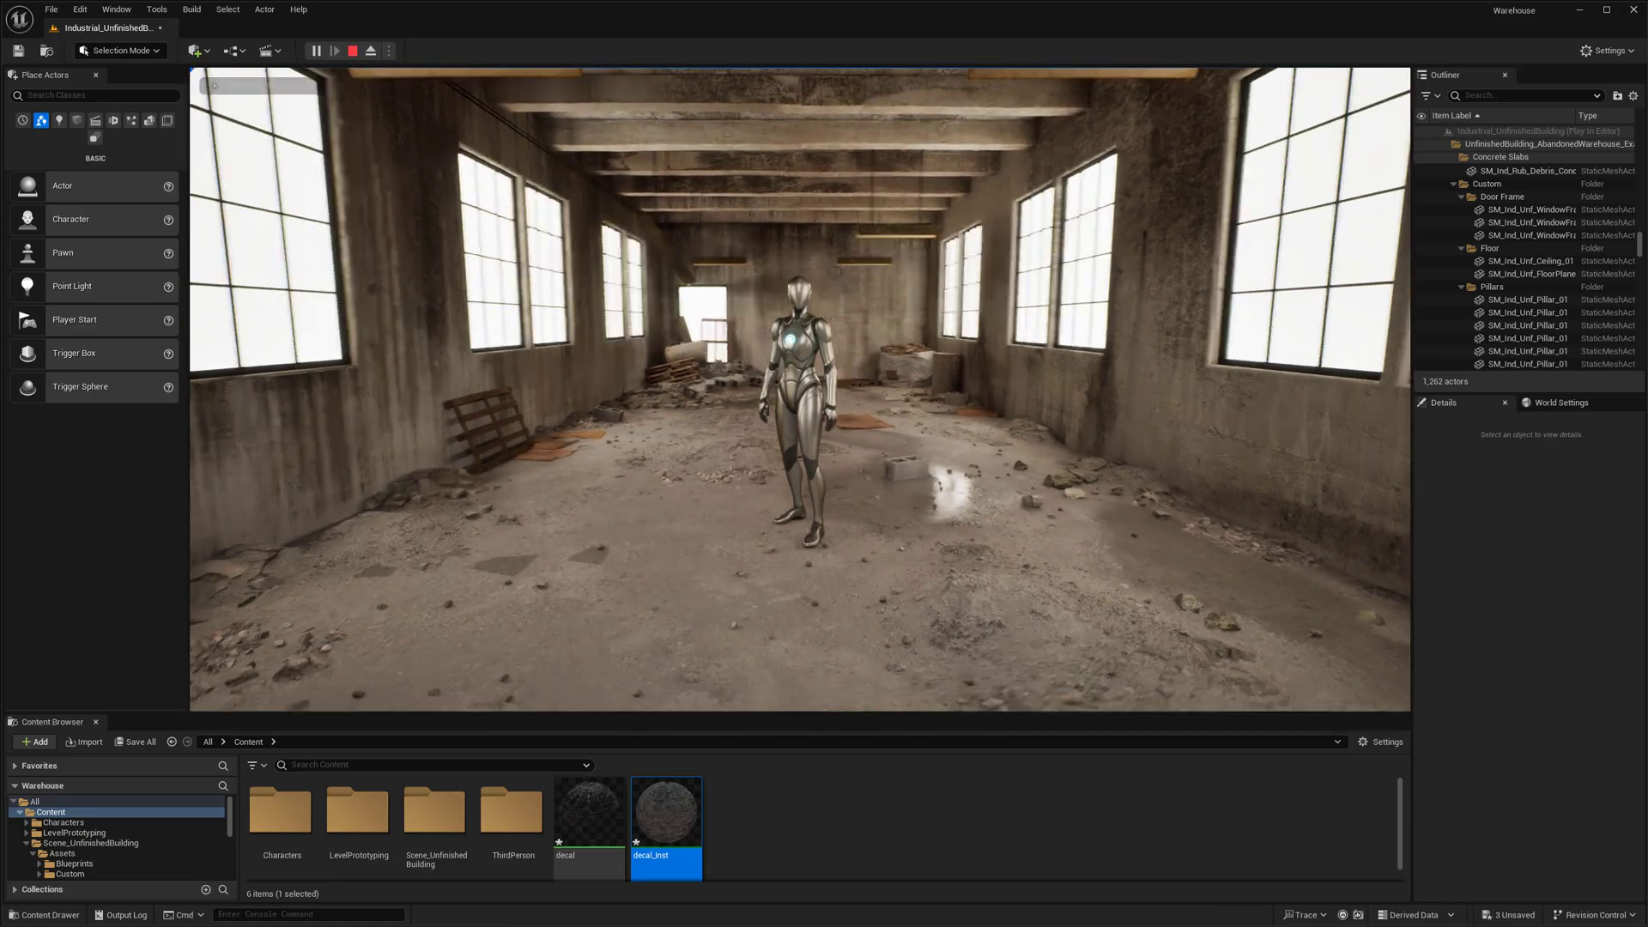
pyautogui.press('w')
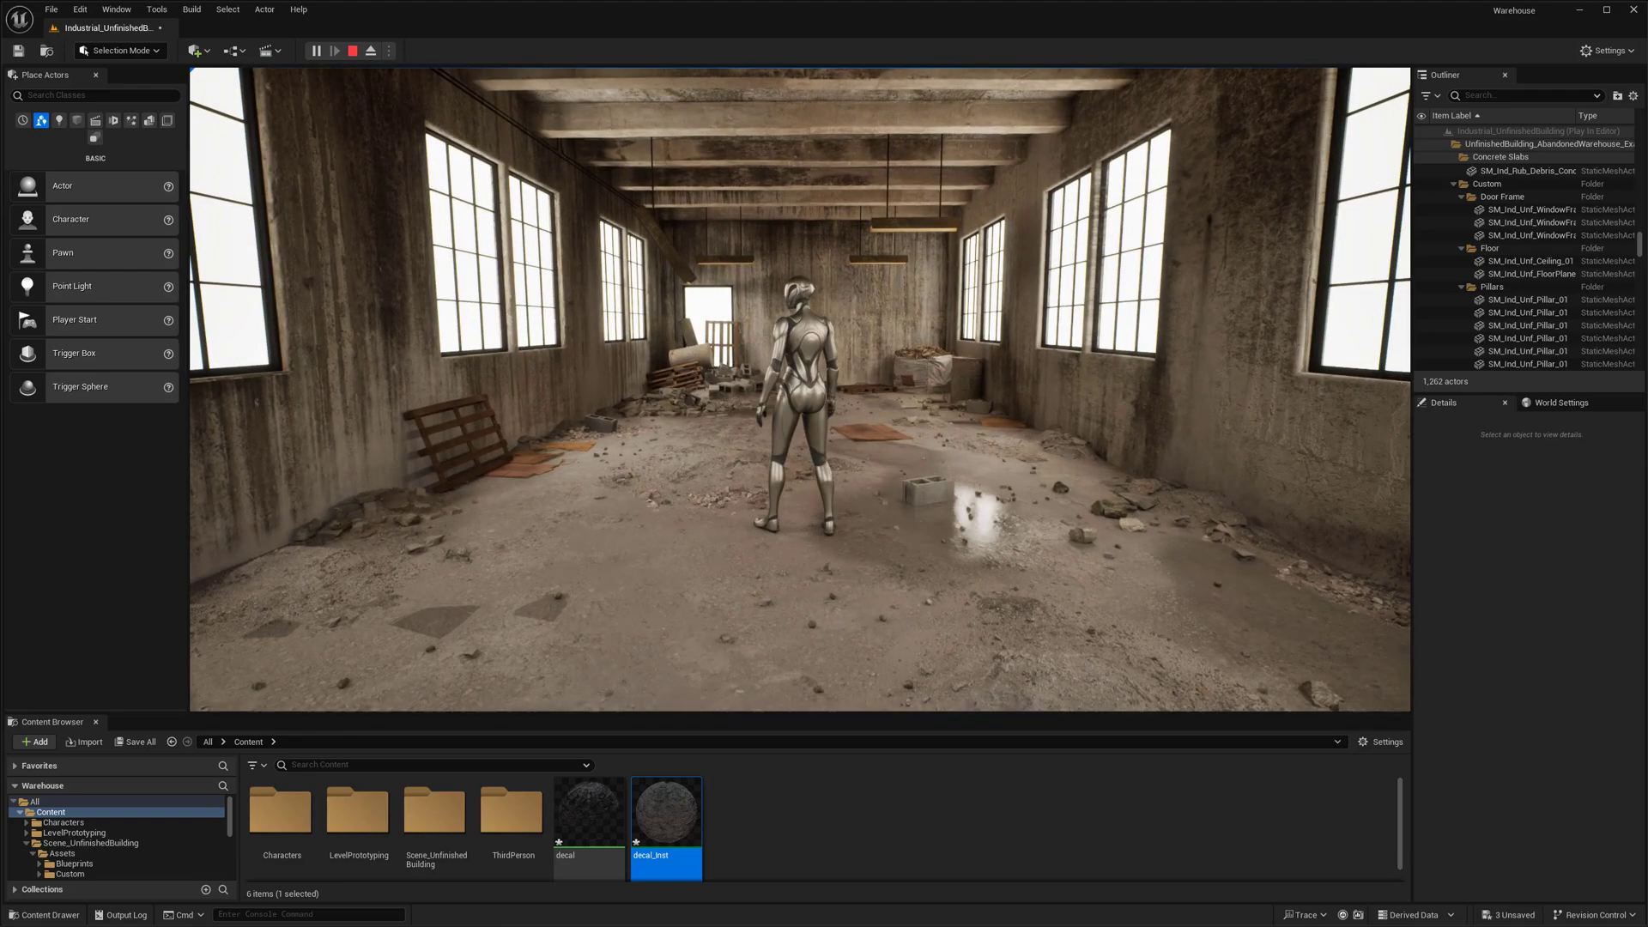
pyautogui.press('Escape')
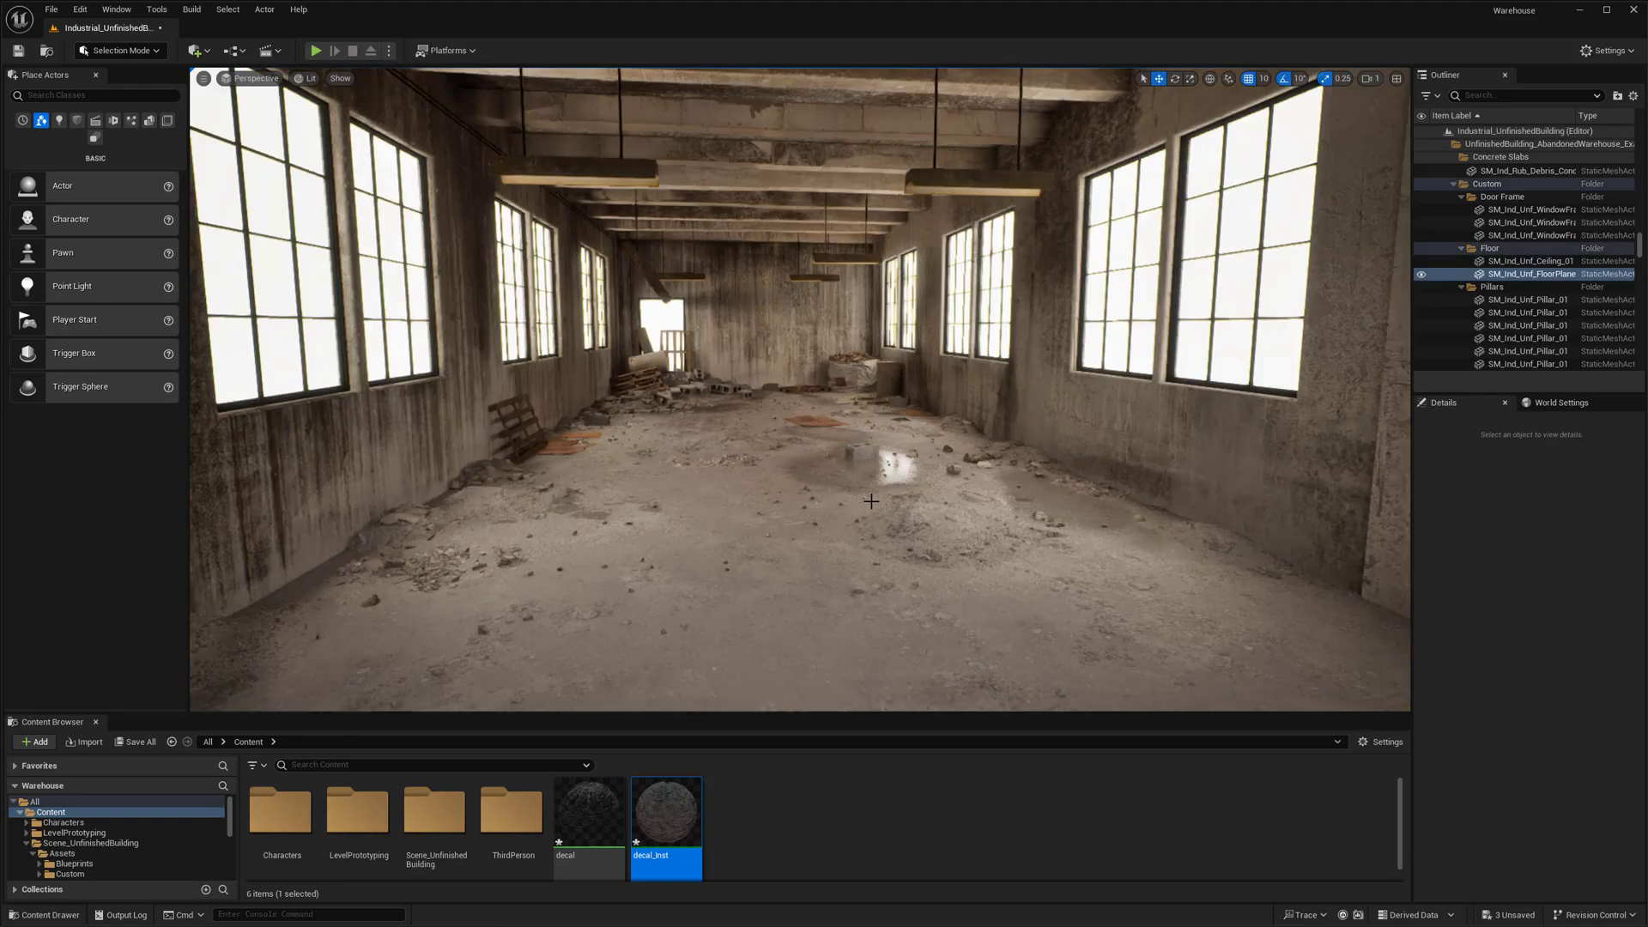
# Select the cinder block beside the puddle and filter its details by "deca" to find the Receives Decals option.
pyautogui.click(918, 491)
pyautogui.scroll(-4, 919, 494)
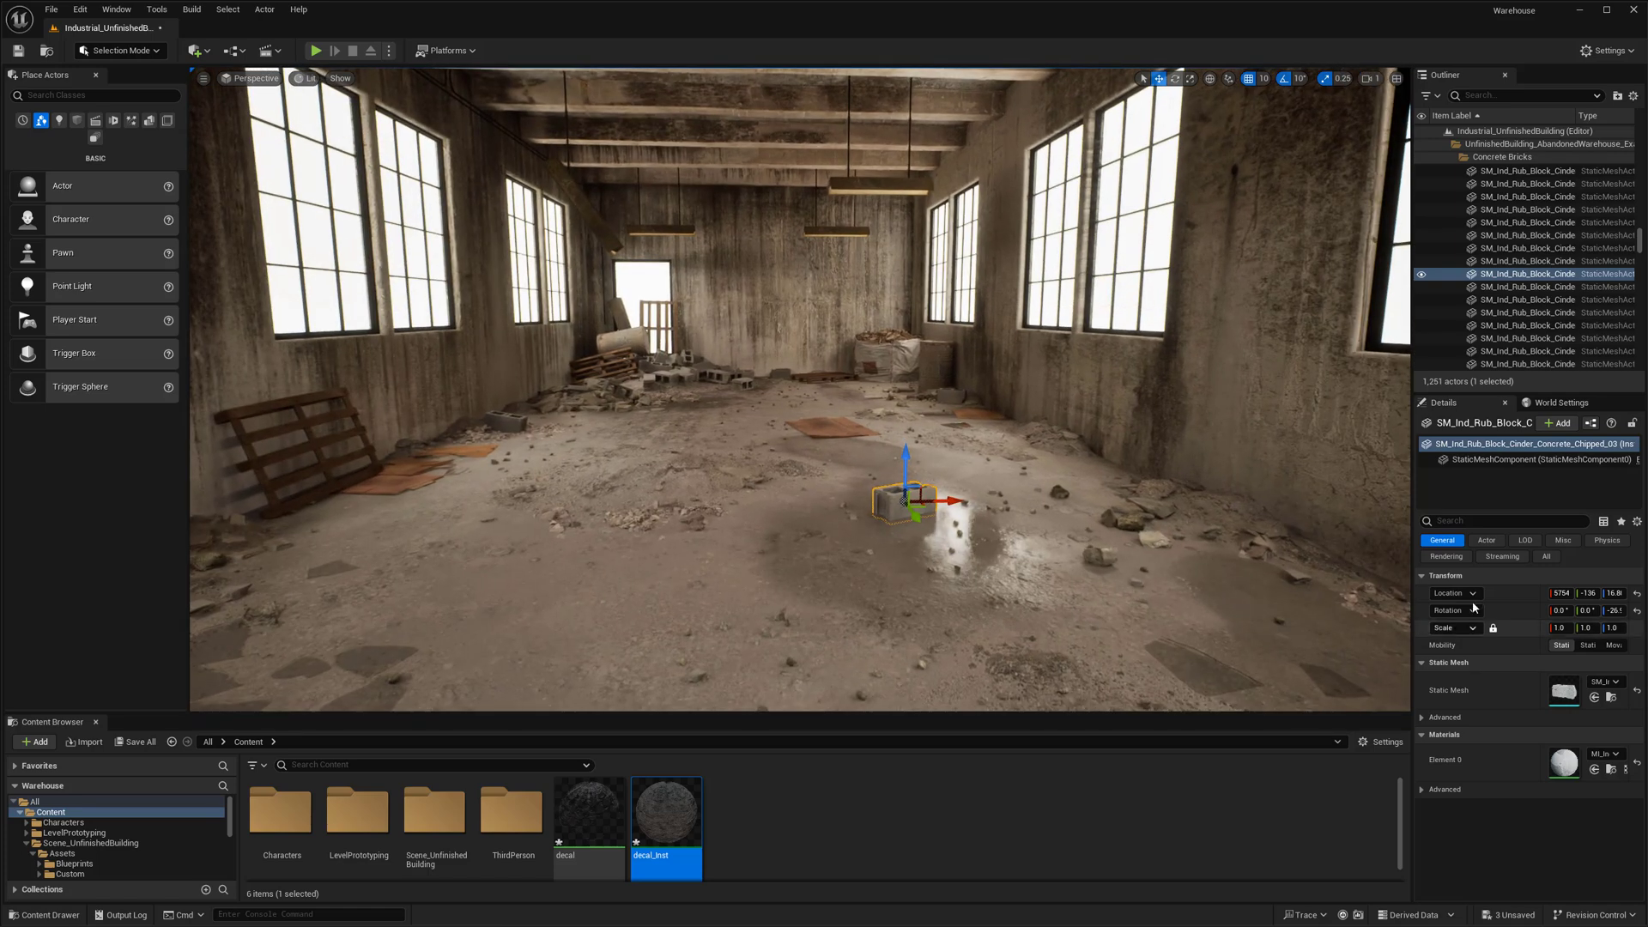
pyautogui.click(1476, 520)
pyautogui.write('deca')
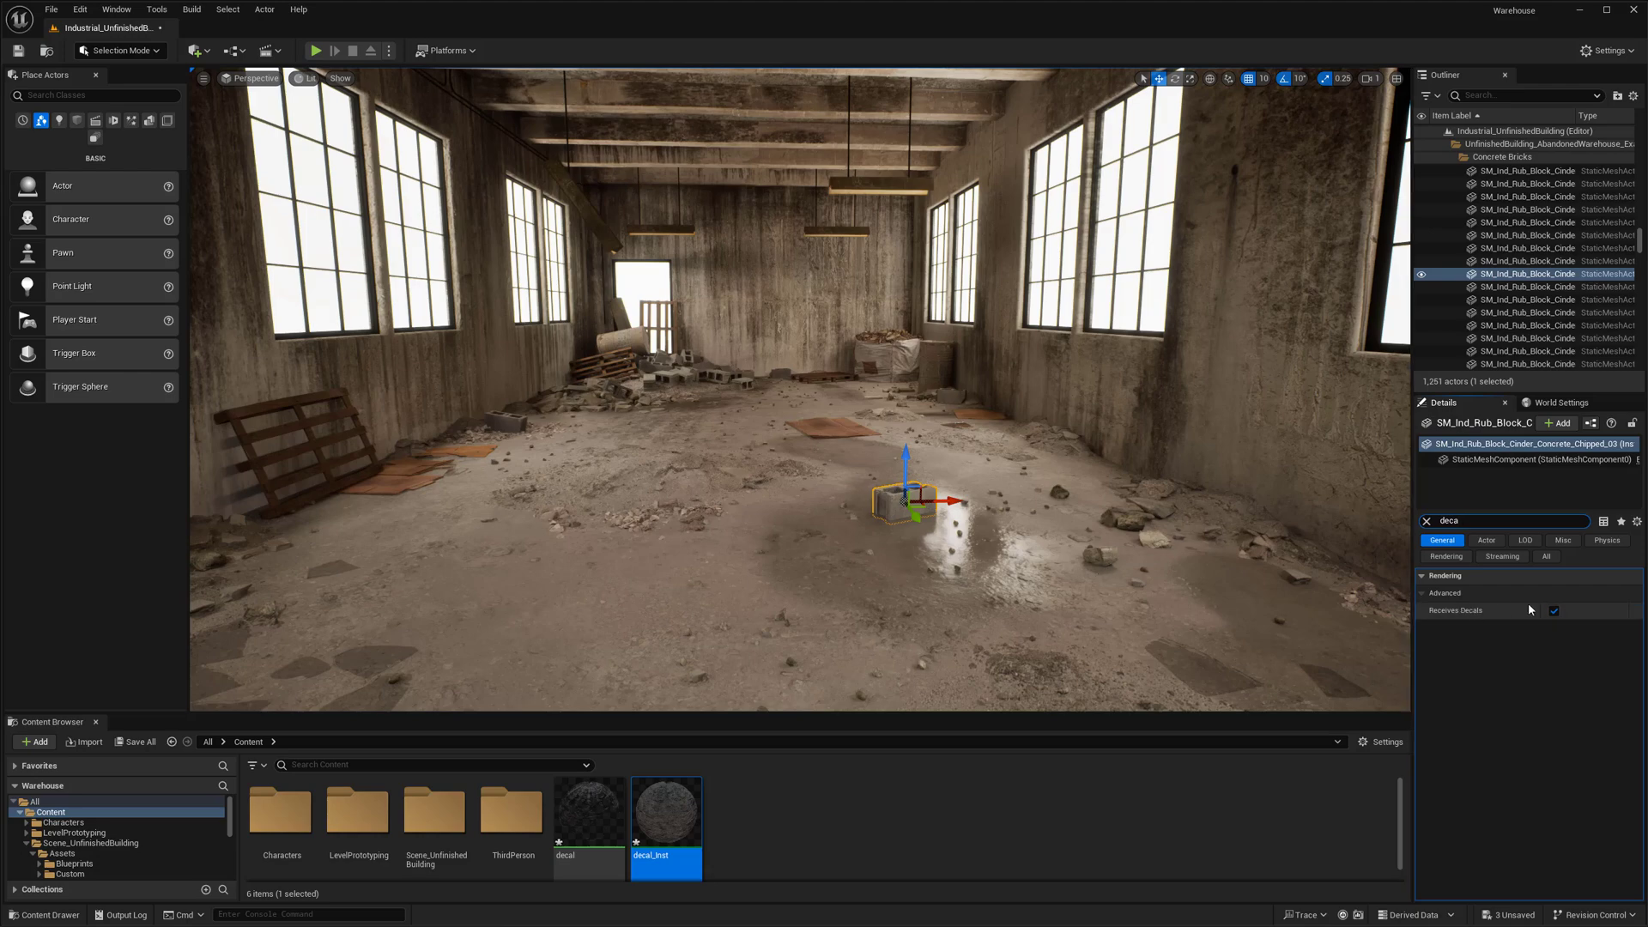
pyautogui.scroll(5, 1039, 539)
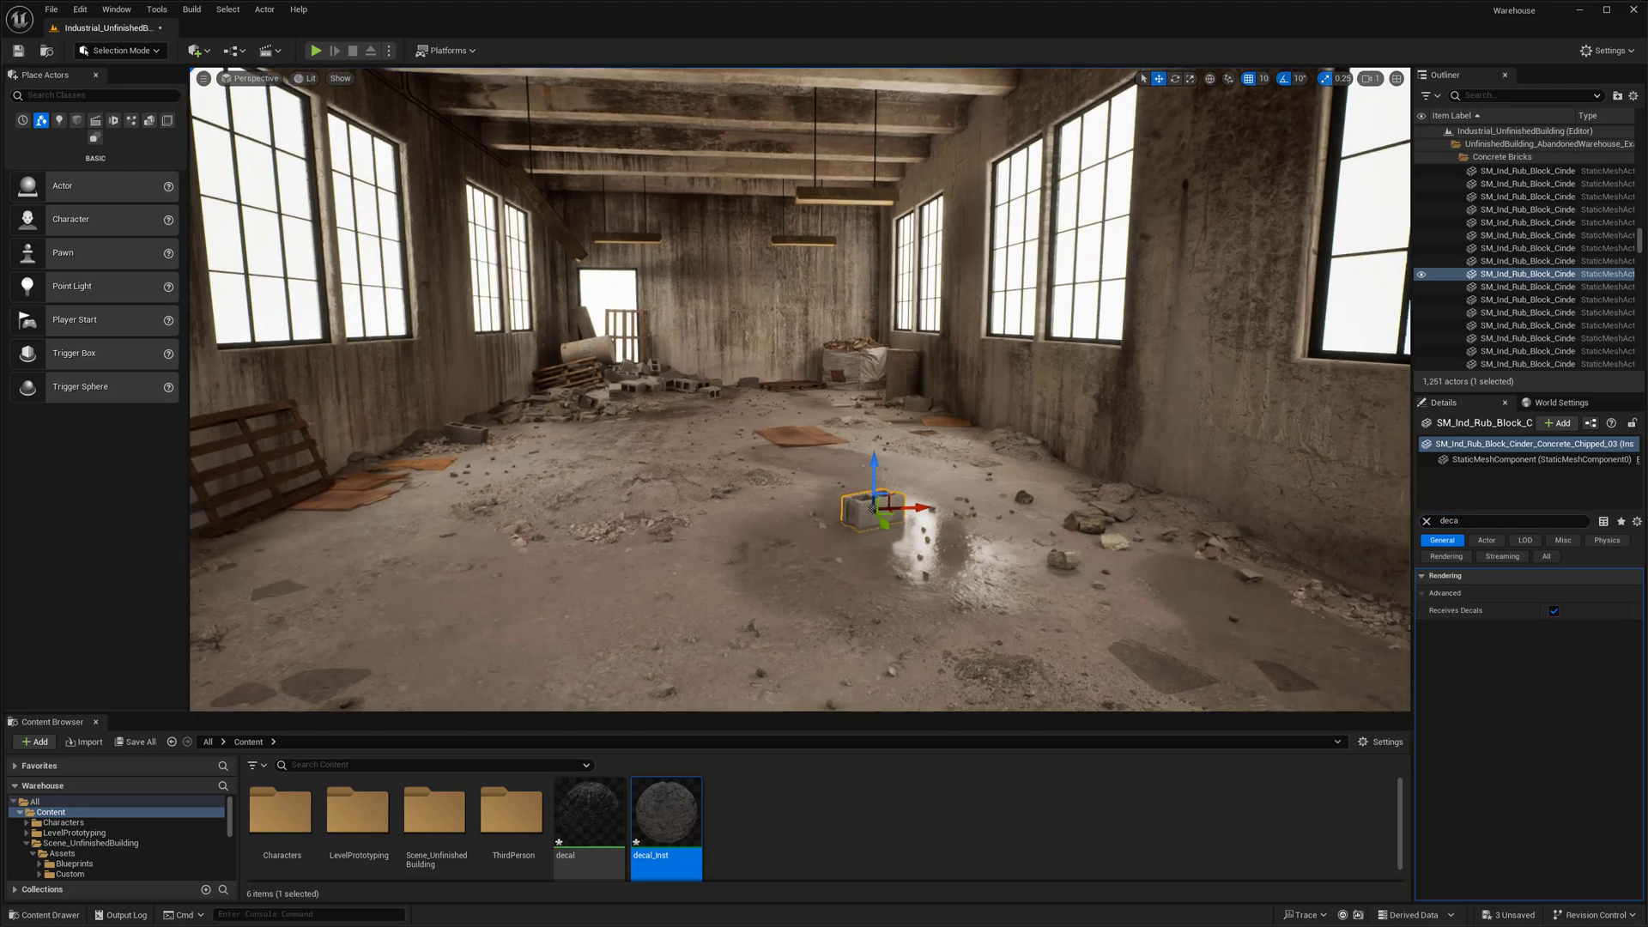
# Hide the editor icons and inspect the decals on the walls and floor around the cinder block from several viewpoints.
pyautogui.press('g')
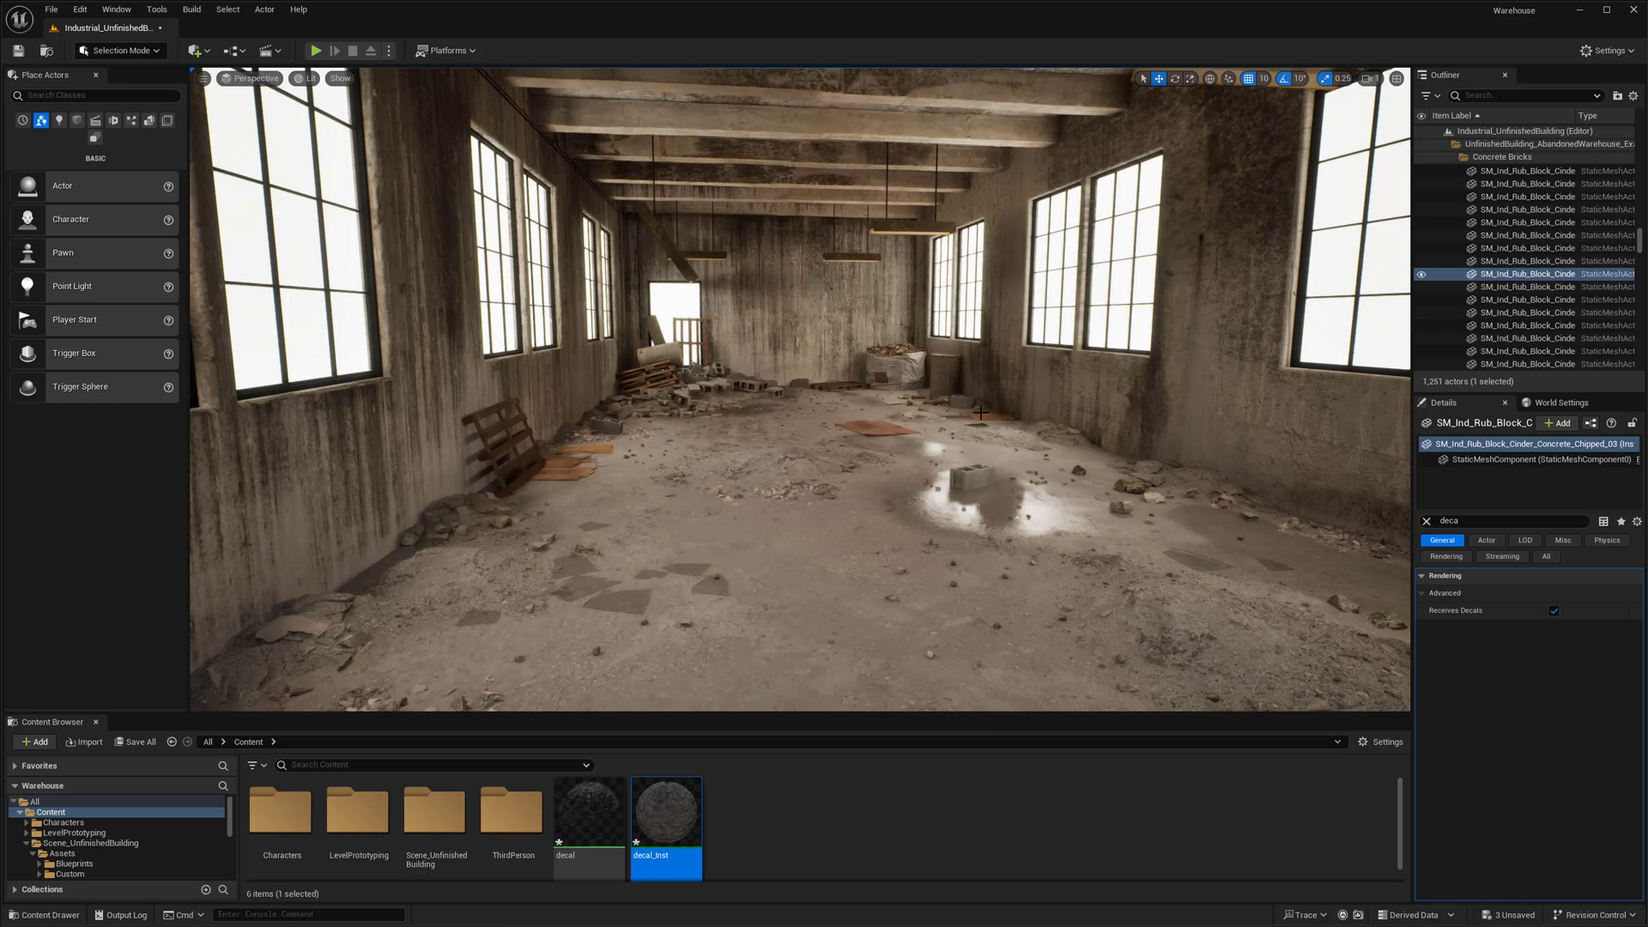
pyautogui.moveTo(980, 412); pyautogui.dragTo(980, 380, button='right')
pyautogui.press('w')
pyautogui.press('d')
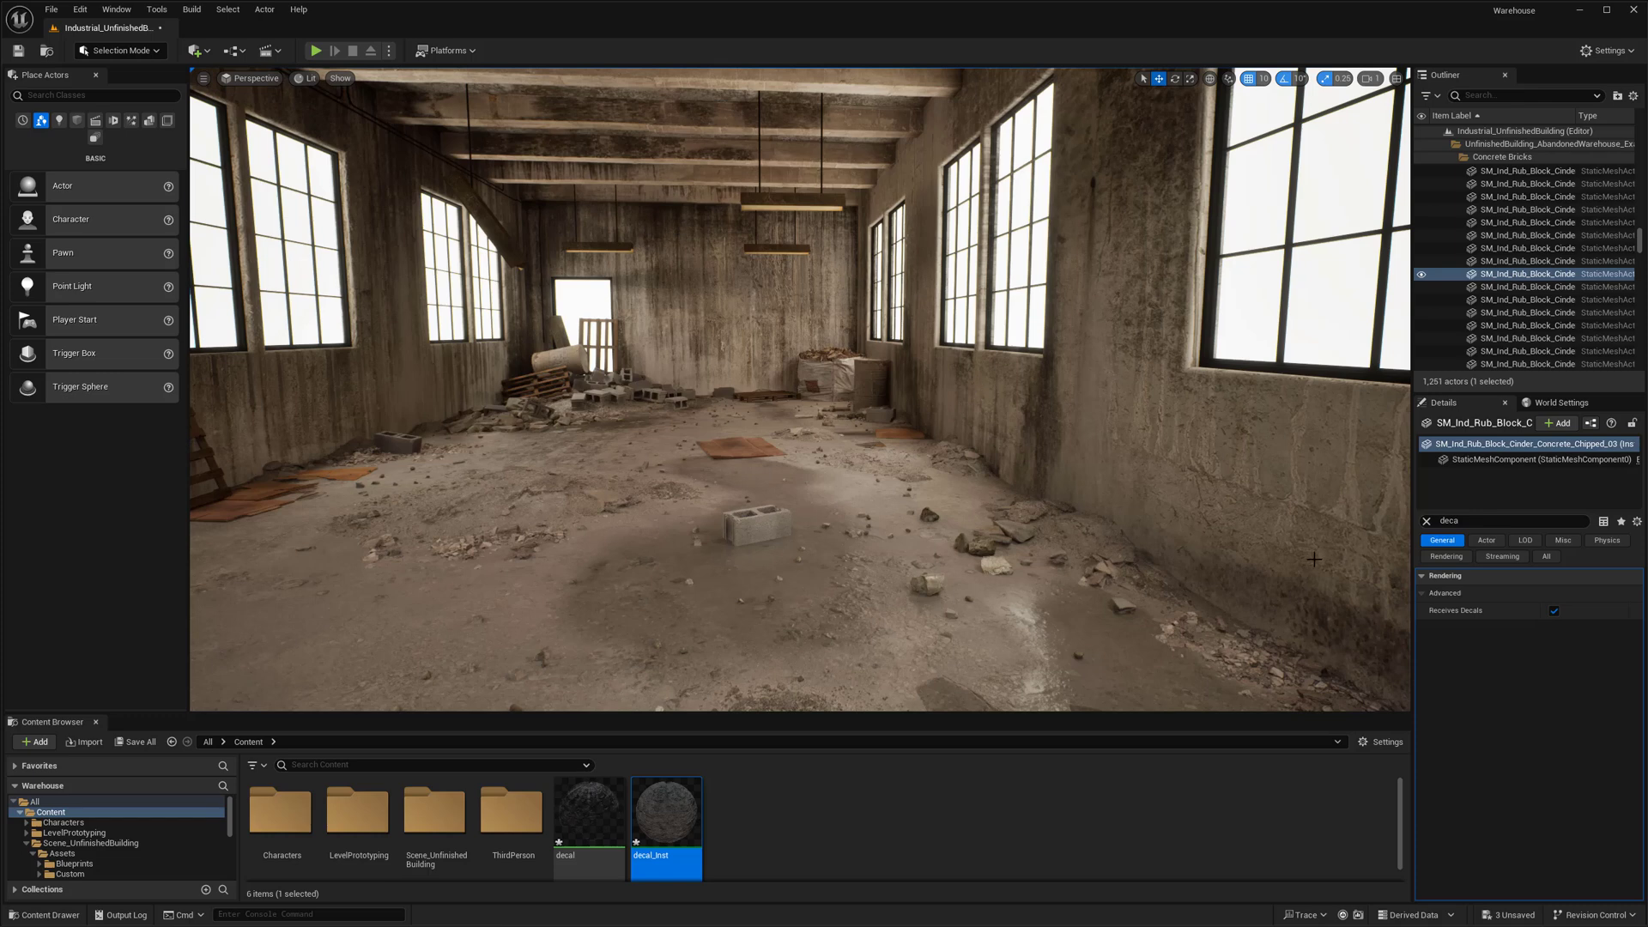
pyautogui.press('s')
pyautogui.press('a')
pyautogui.moveTo(960, 552); pyautogui.dragTo(961, 537, button='right')
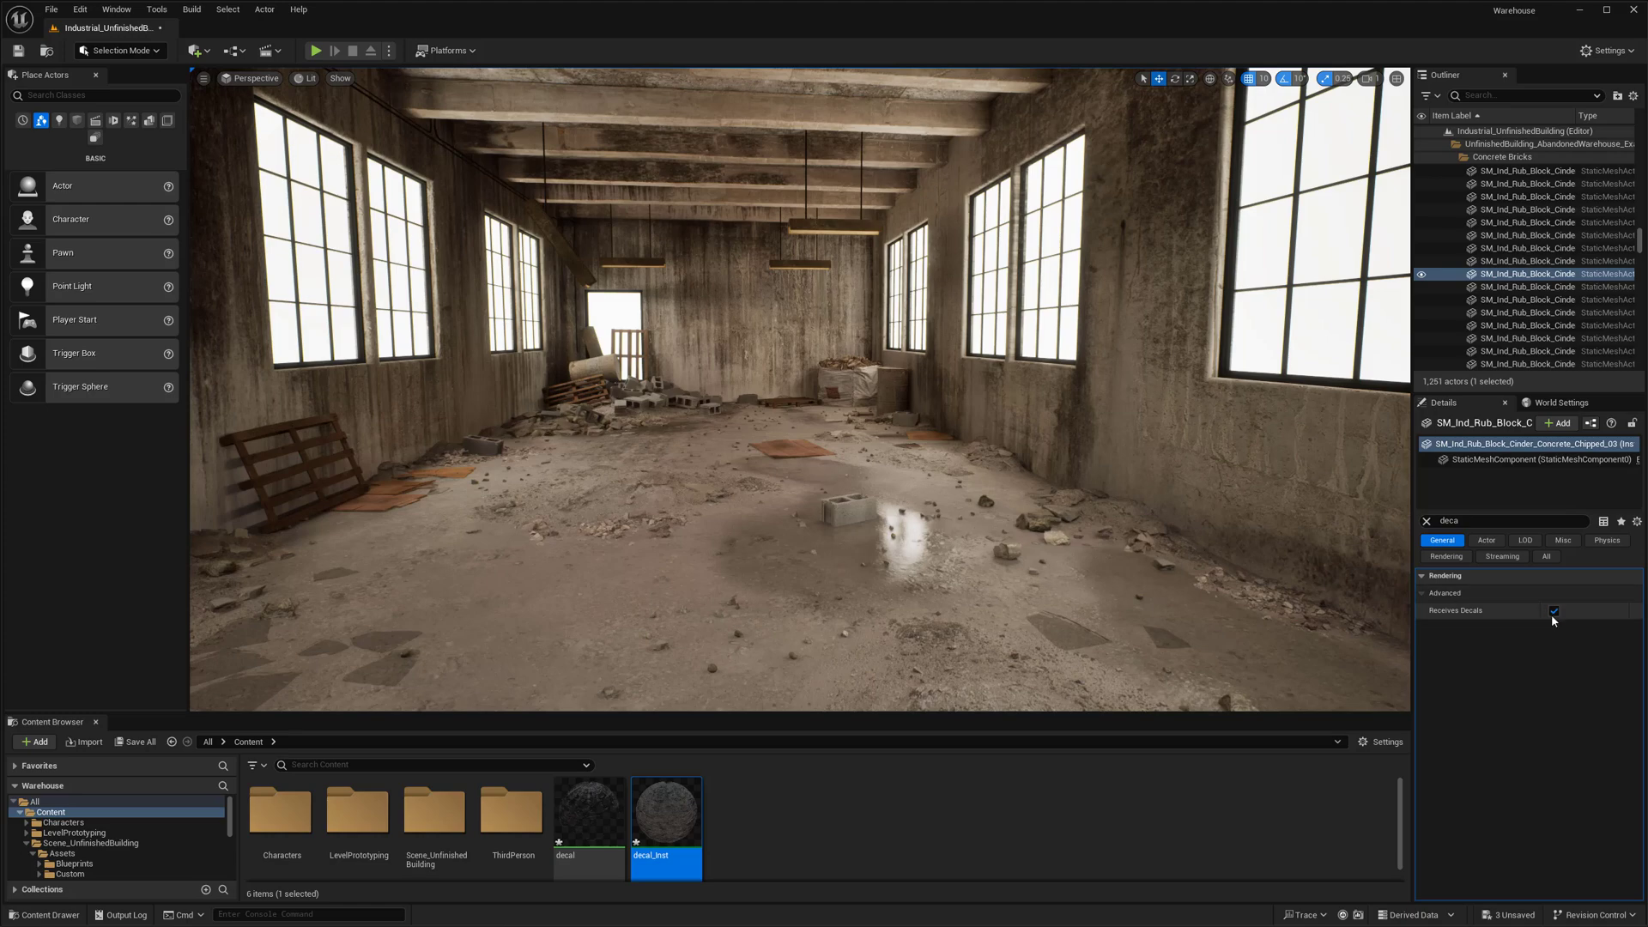
pyautogui.press('g')
pyautogui.press('s')
pyautogui.moveTo(824, 600)
pyautogui.mouseDown(button='right')
pyautogui.moveTo(842, 592)
pyautogui.moveTo(829, 589)
pyautogui.mouseUp(button='right')
pyautogui.press('g')
pyautogui.press('w')
pyautogui.press('g')
pyautogui.press('g')
pyautogui.press('s')
pyautogui.press('s')
pyautogui.press('w')
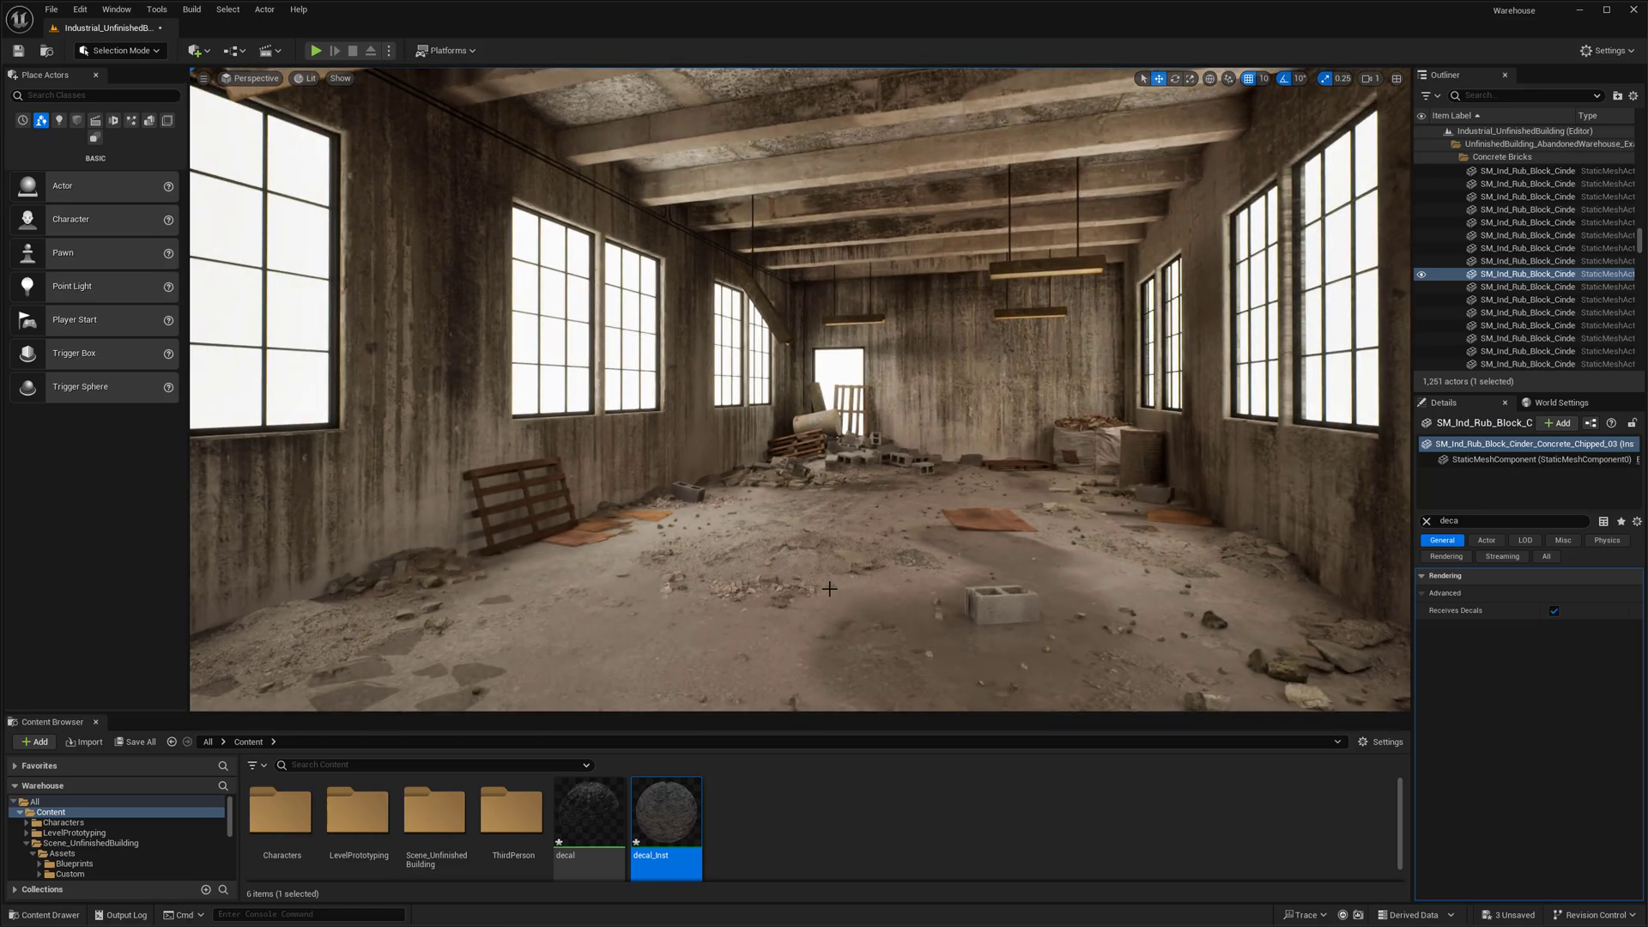